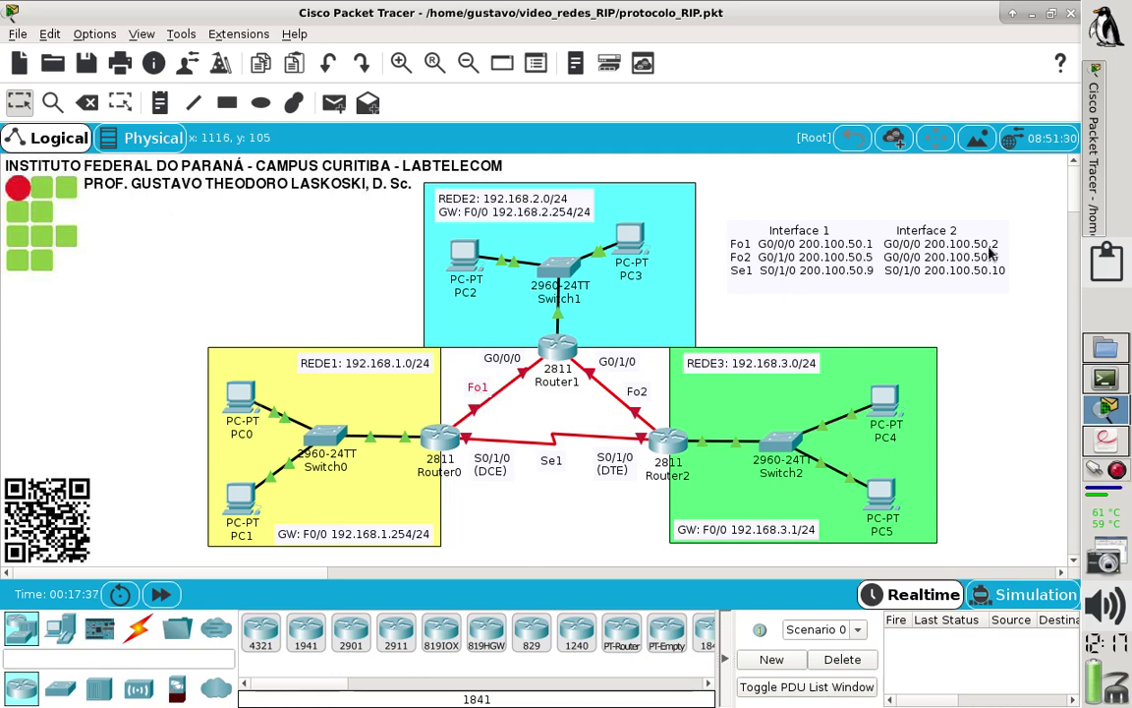
# Place a text note ".1" beside Router0 at its end of the Fo1 link.
pyautogui.click(158, 102)
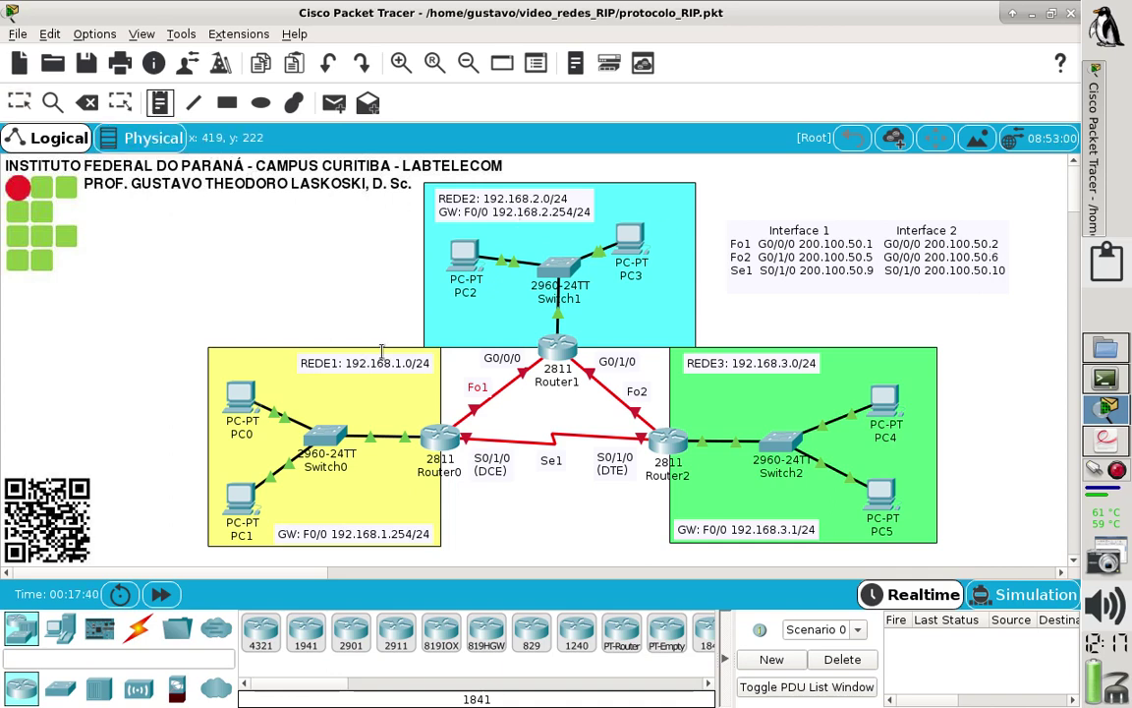
pyautogui.click(448, 407)
pyautogui.write('.1')
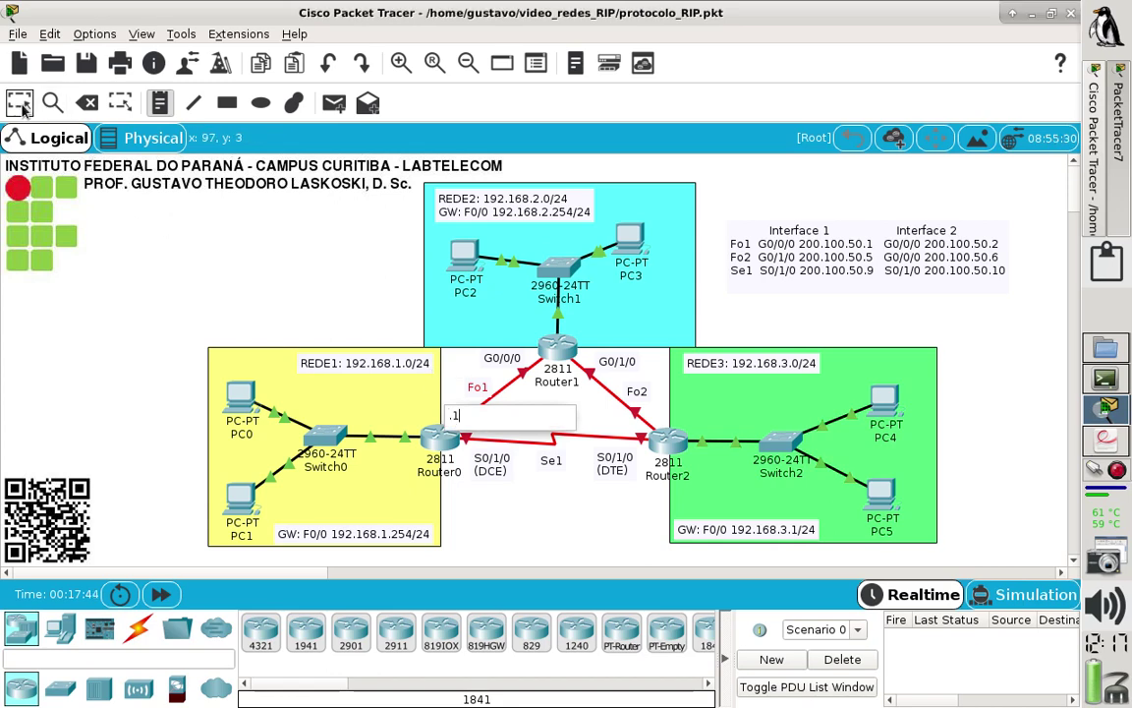
pyautogui.click(455, 499)
pyautogui.press('Escape')
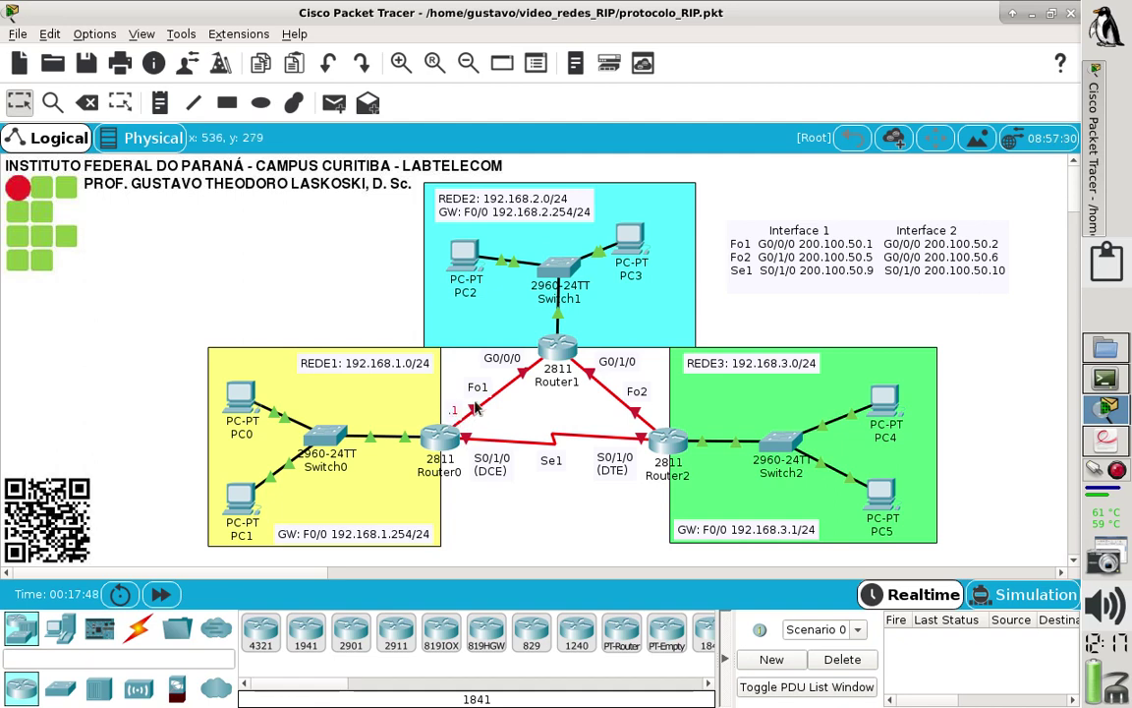
# Append ".2" to the G0/0/0 label beside Router1 and shift the label slightly away from the router.
pyautogui.doubleClick(502, 360)
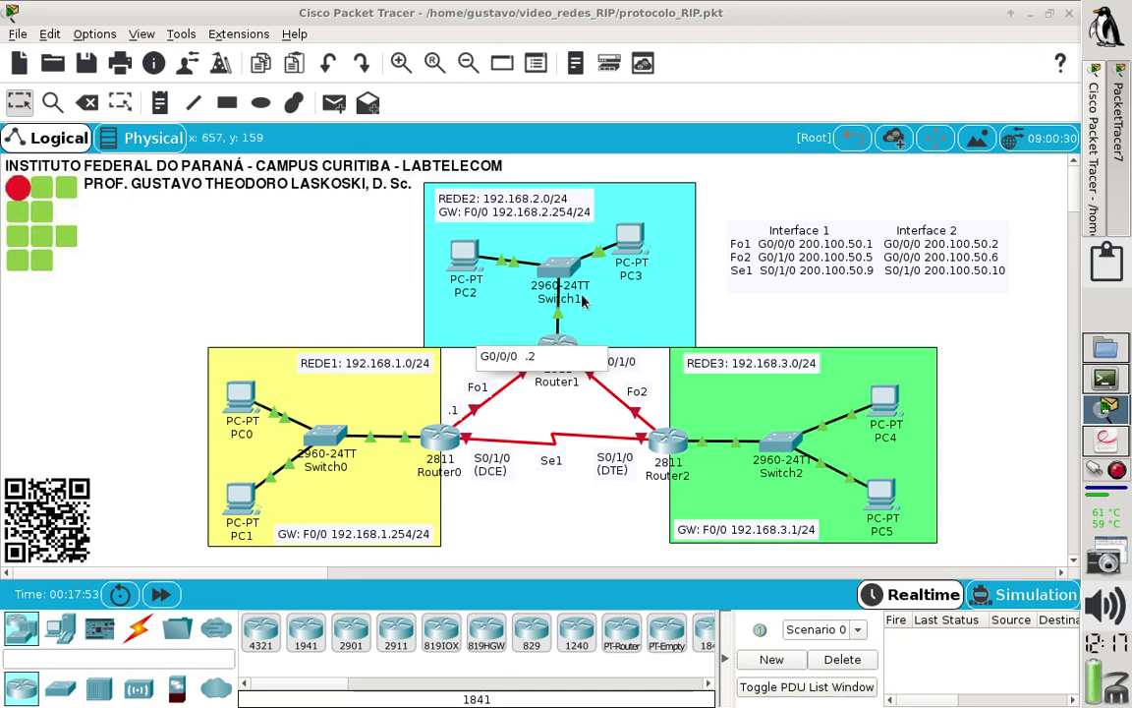
pyautogui.click(306, 290)
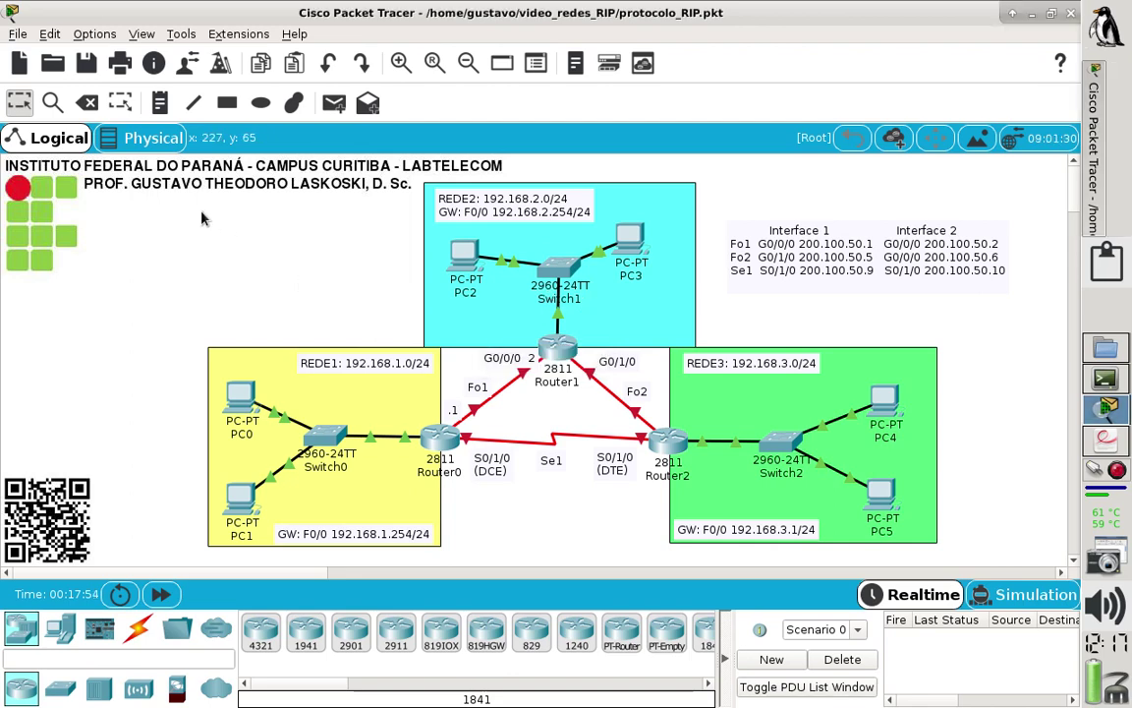
pyautogui.doubleClick(522, 355)
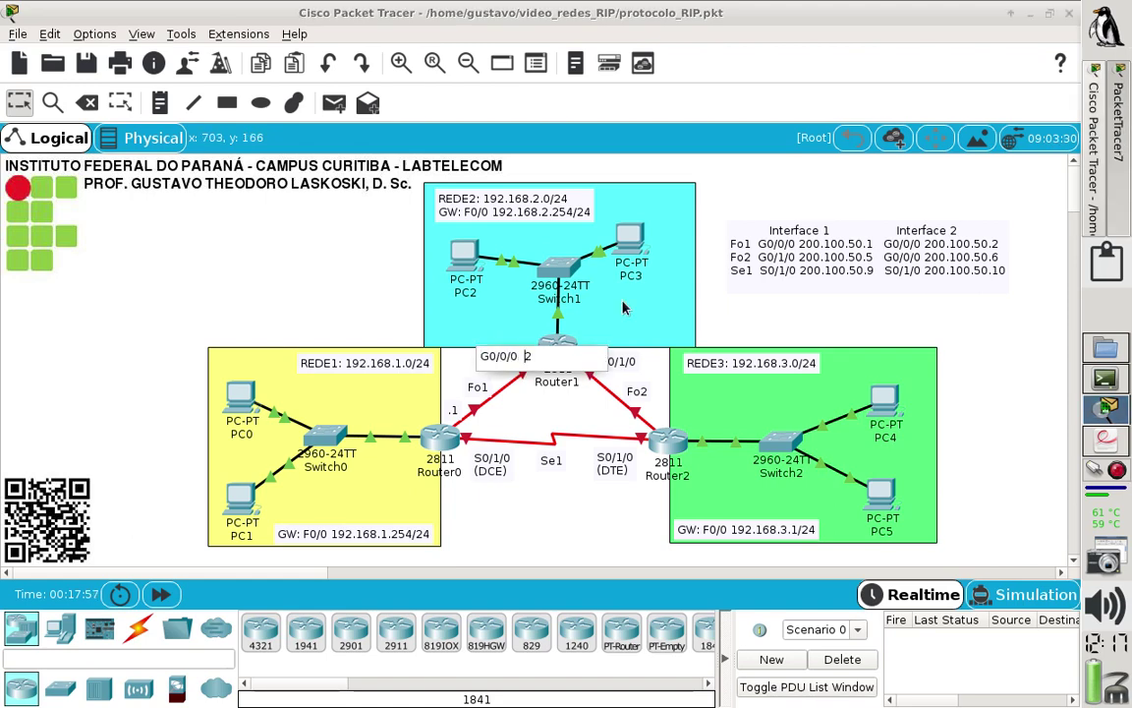
pyautogui.press('End')
pyautogui.press('Left')
pyautogui.write('.')
pyautogui.click(322, 283)
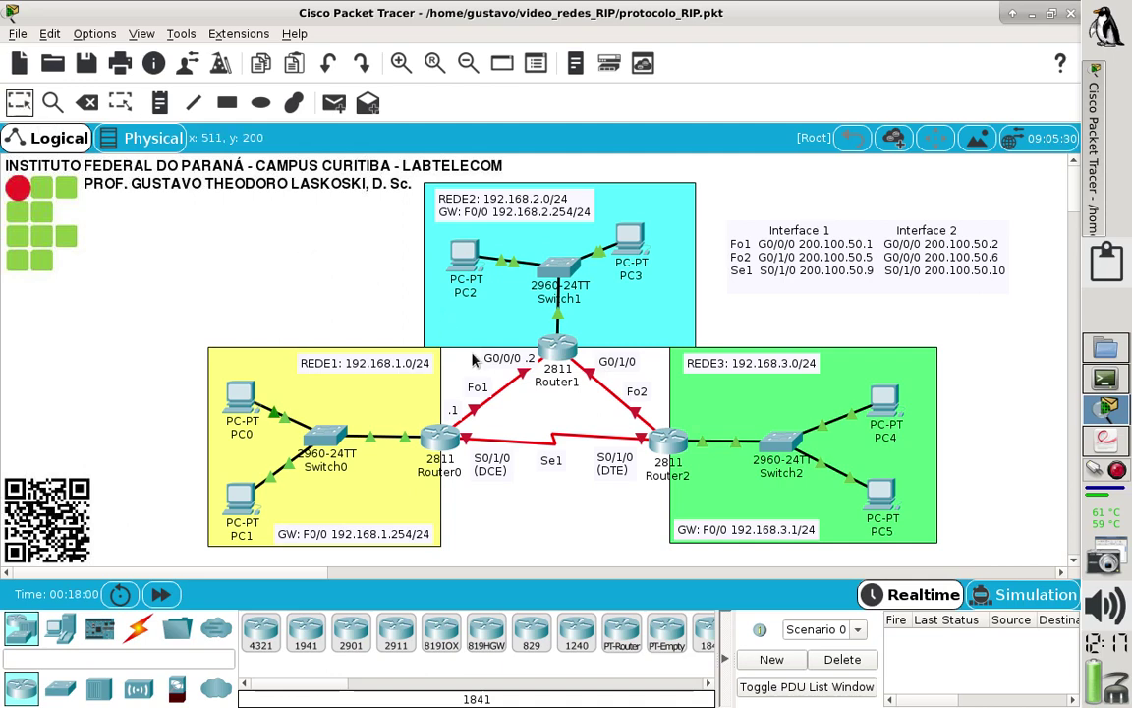
pyautogui.moveTo(485, 361); pyautogui.dragTo(472, 361)
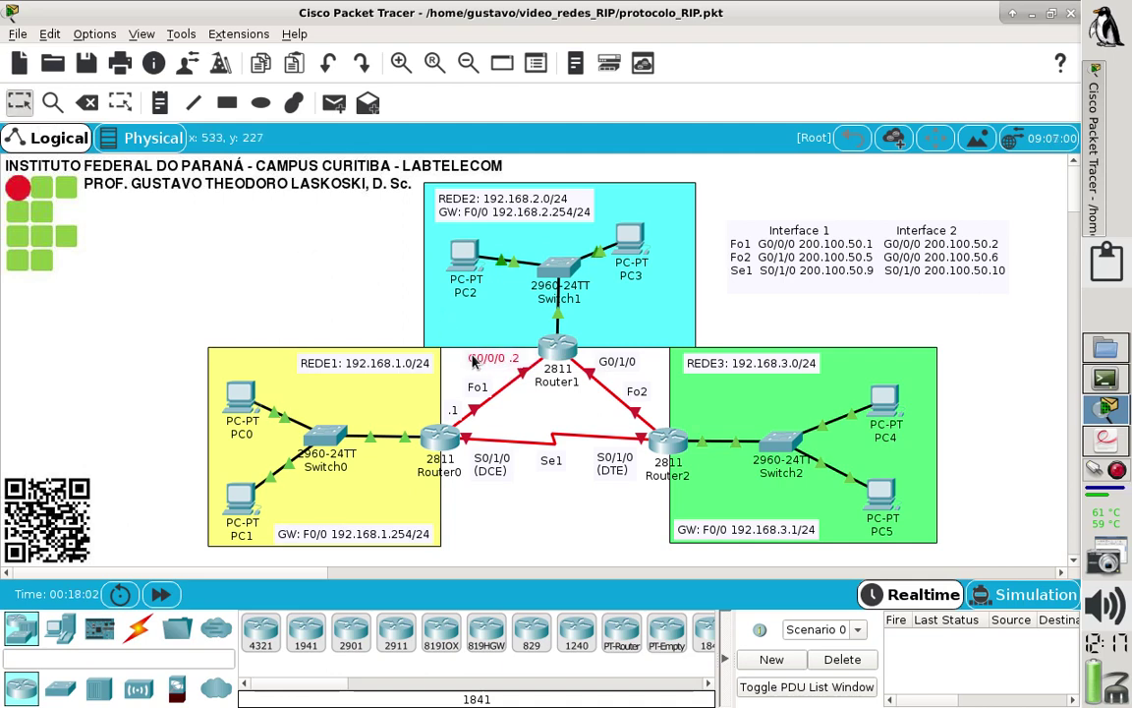
# Add ".5" in front of the G0/1/0 label beside Router1.
pyautogui.doubleClick(617, 361)
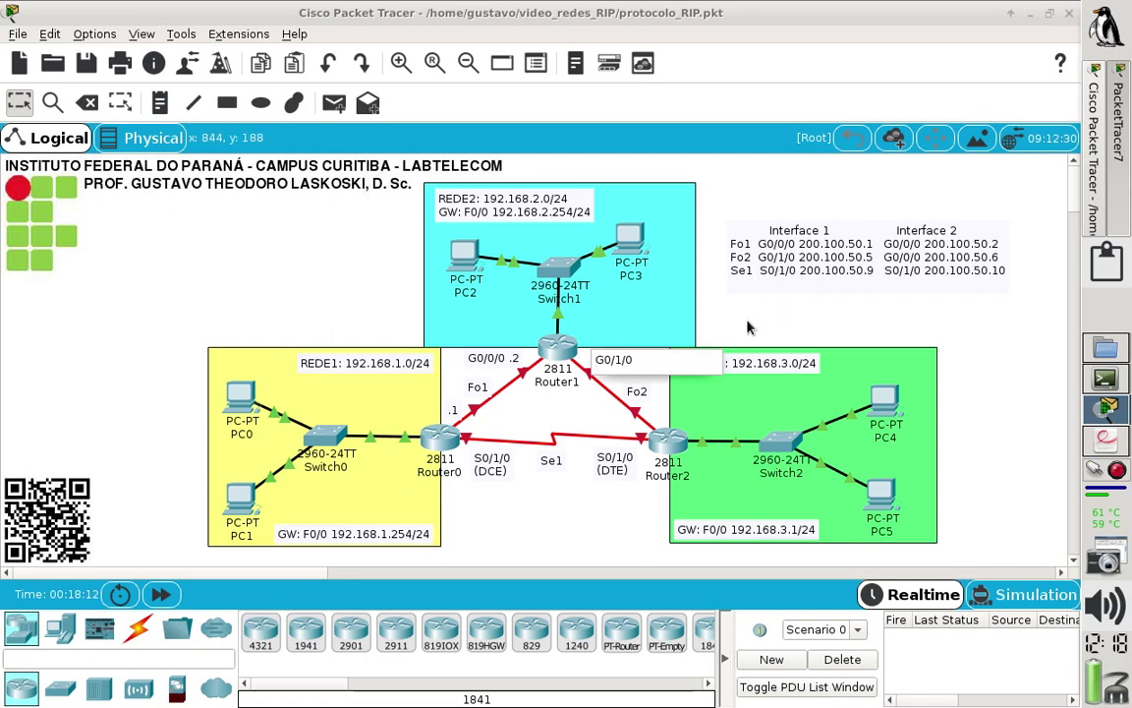
pyautogui.write('.5')
pyautogui.click(65, 126)
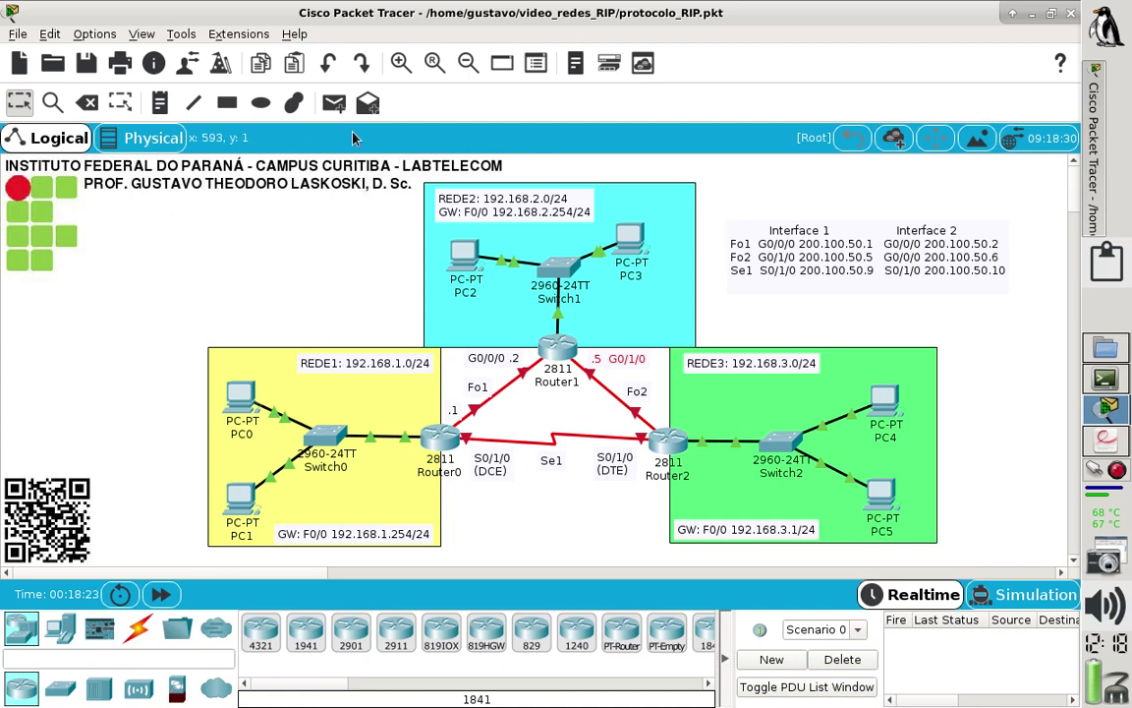
# Place a text note ".6" just above Router2 at its end of the Fo2 link.
pyautogui.click(157, 108)
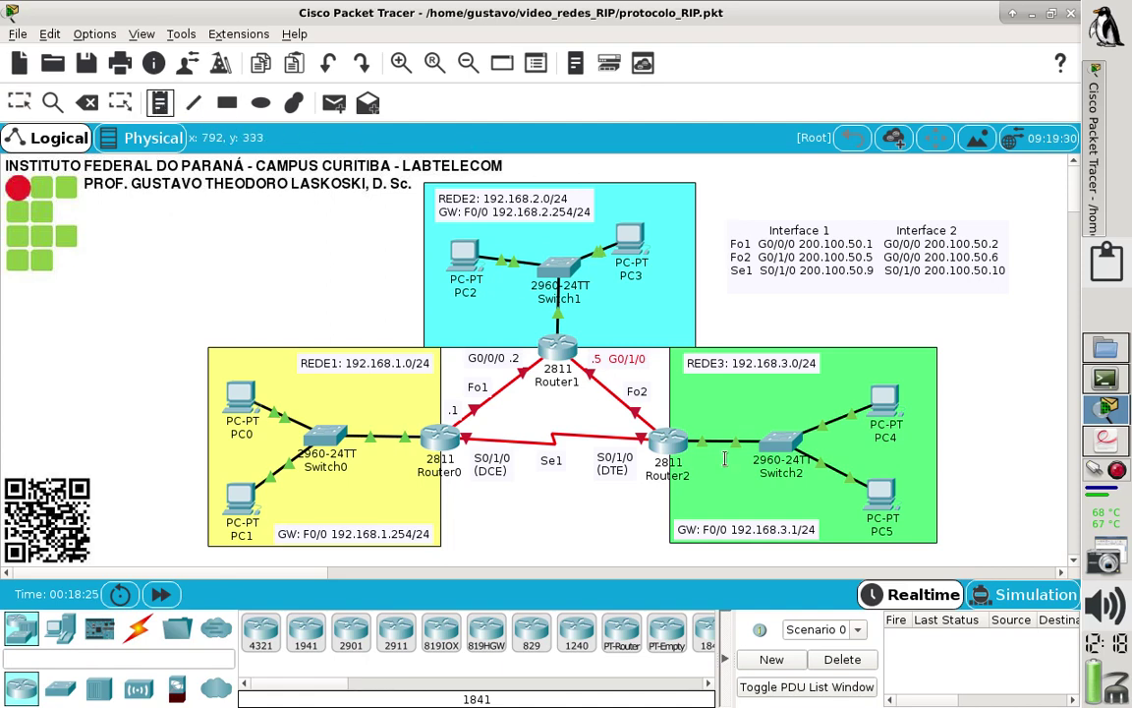
pyautogui.click(657, 417)
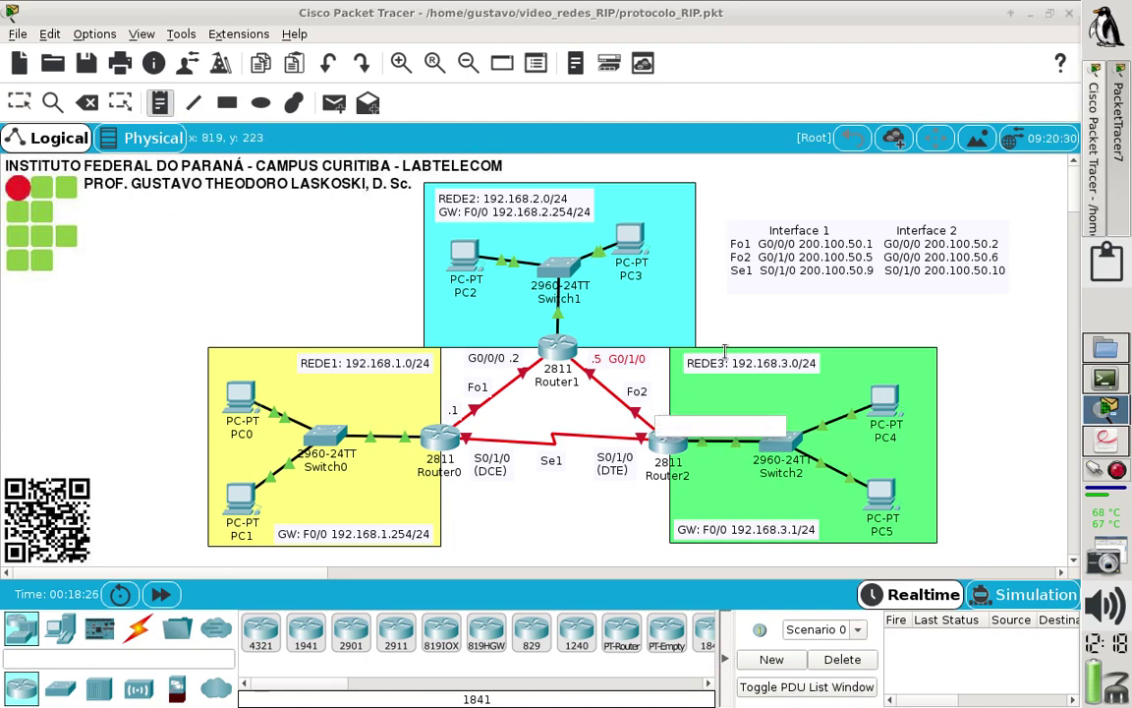
pyautogui.click(20, 103)
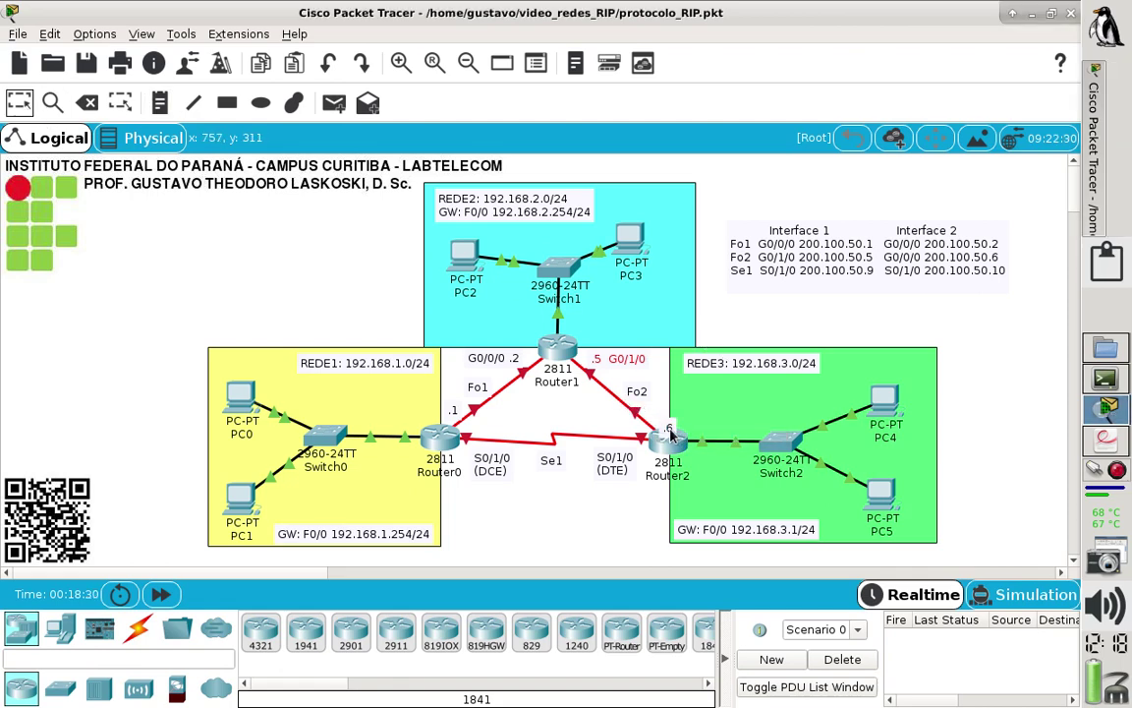
pyautogui.moveTo(670, 433); pyautogui.dragTo(660, 424)
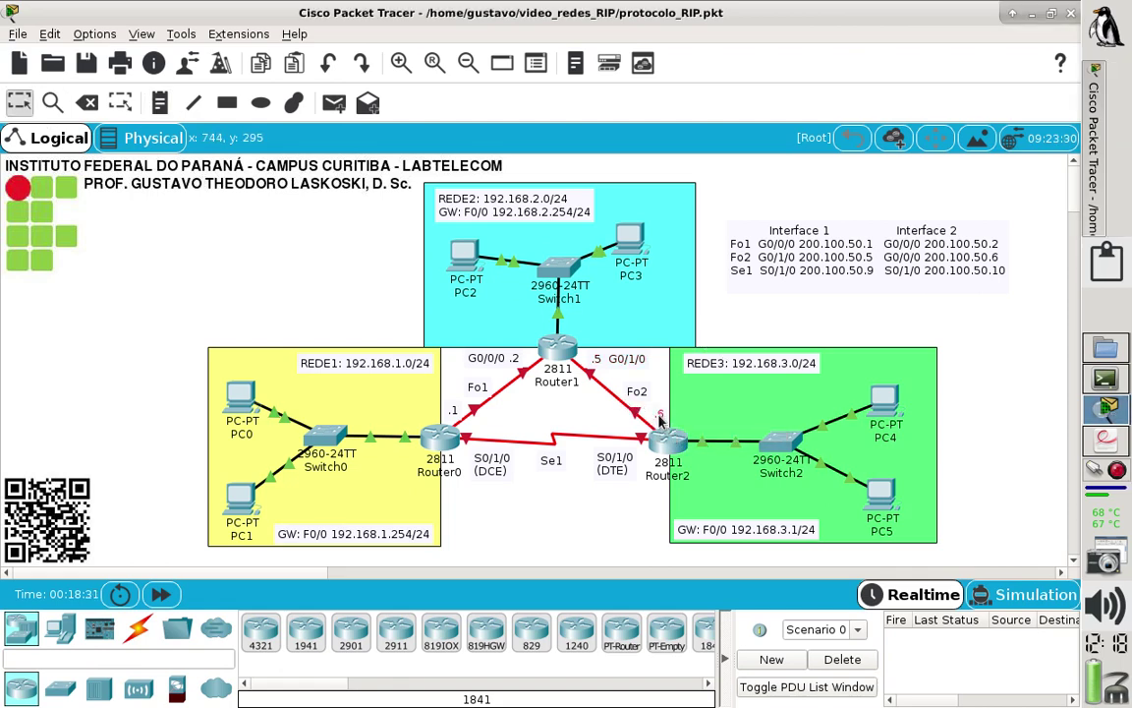
pyautogui.doubleClick(587, 468)
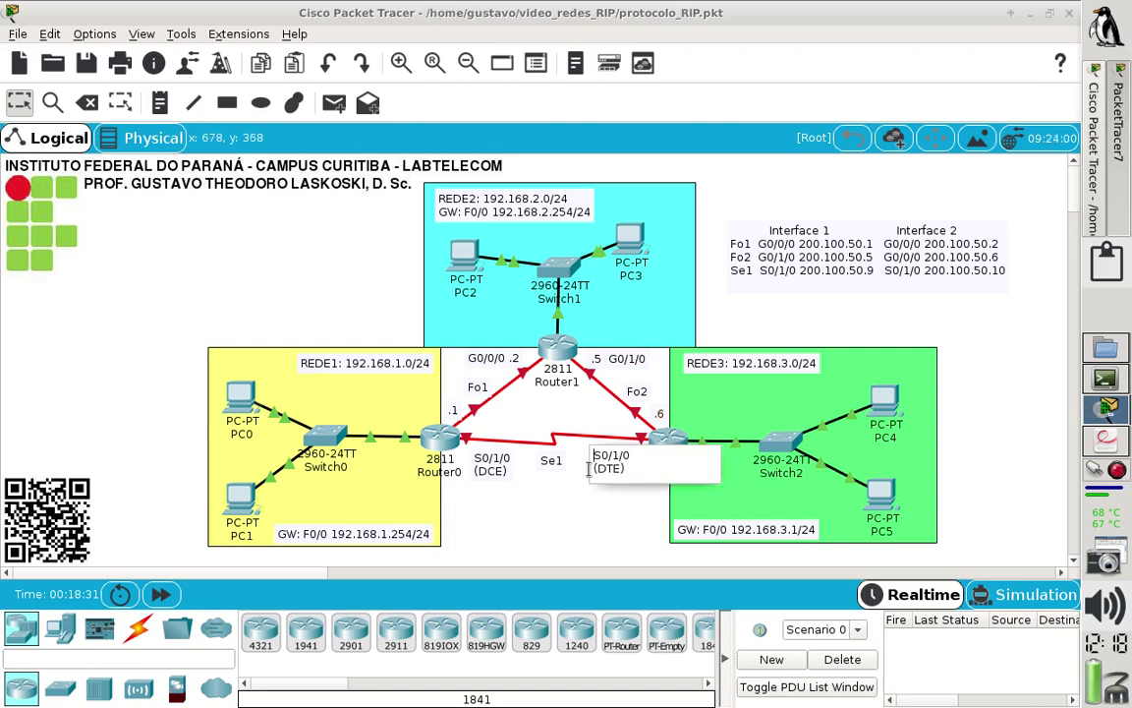
pyautogui.click(484, 396)
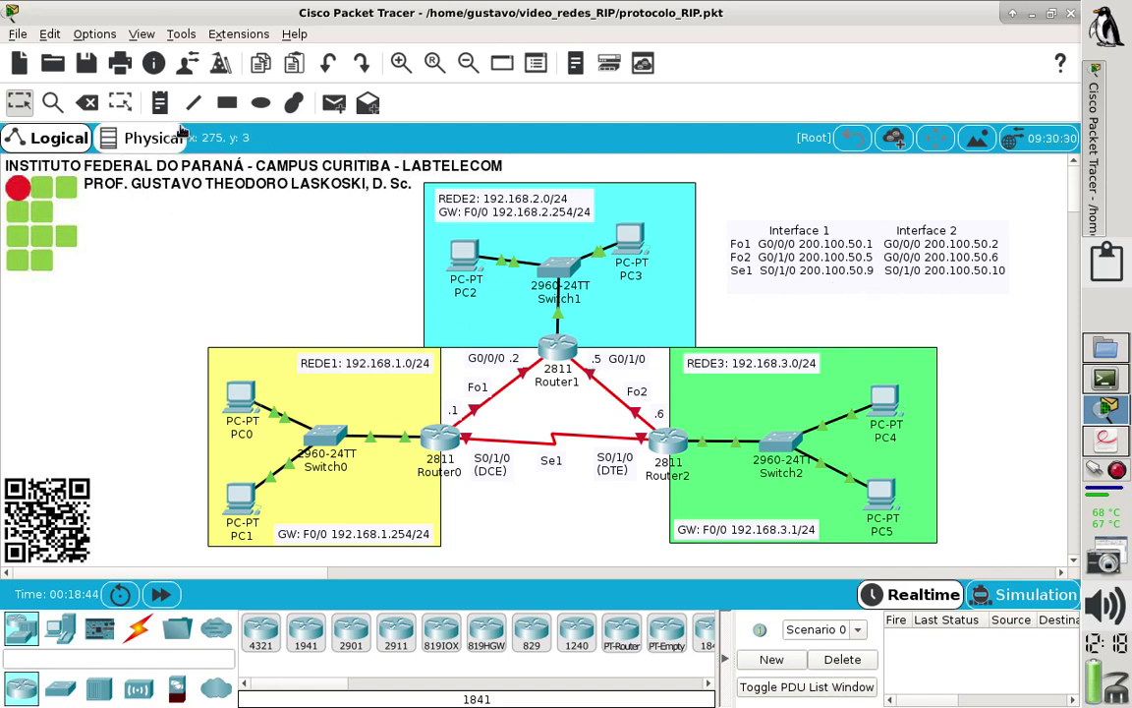
pyautogui.click(160, 103)
pyautogui.click(482, 439)
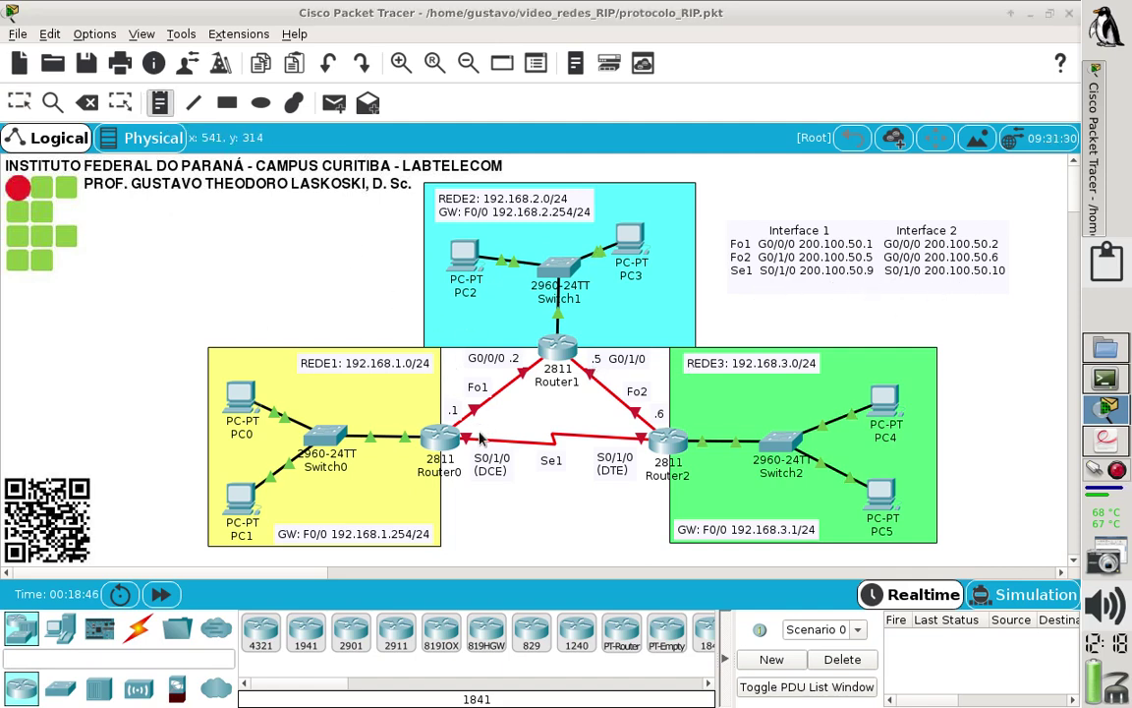
pyautogui.write('.')
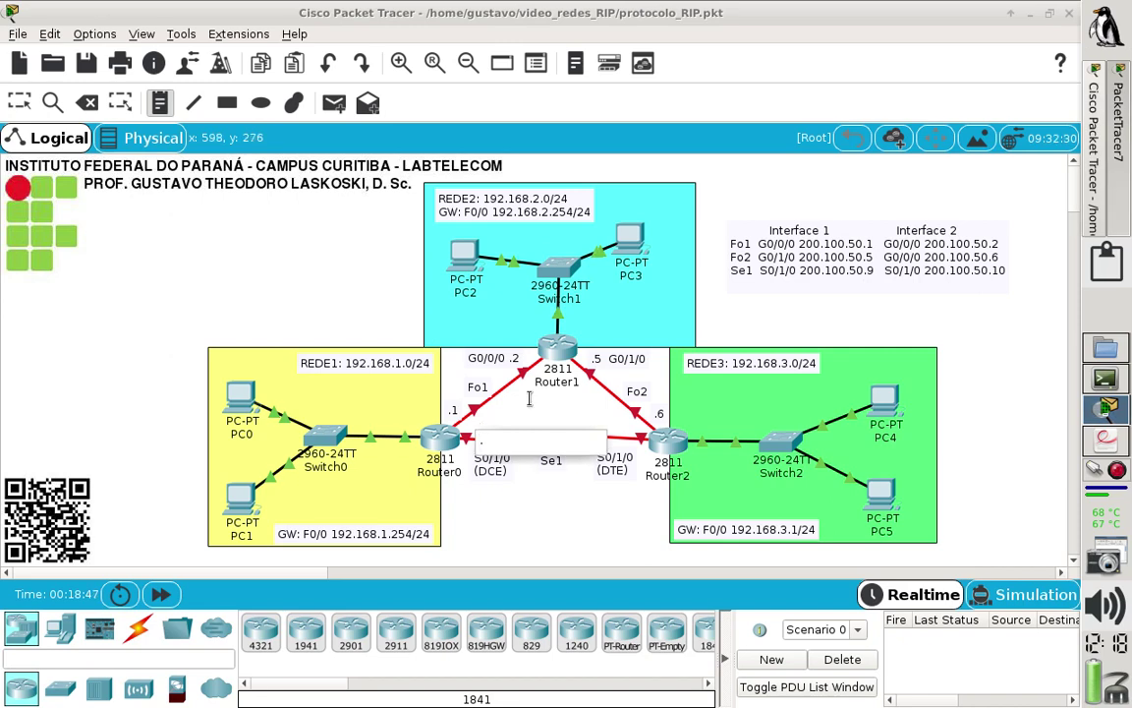
pyautogui.press('Escape')
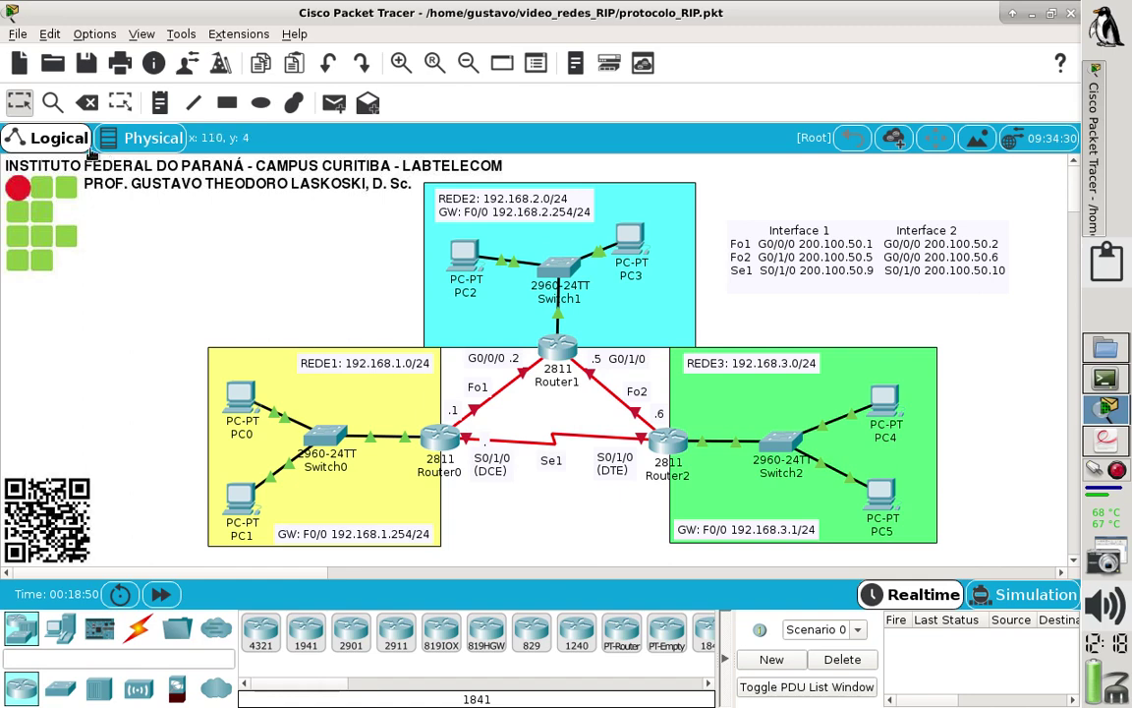
pyautogui.click(86, 103)
pyautogui.click(487, 450)
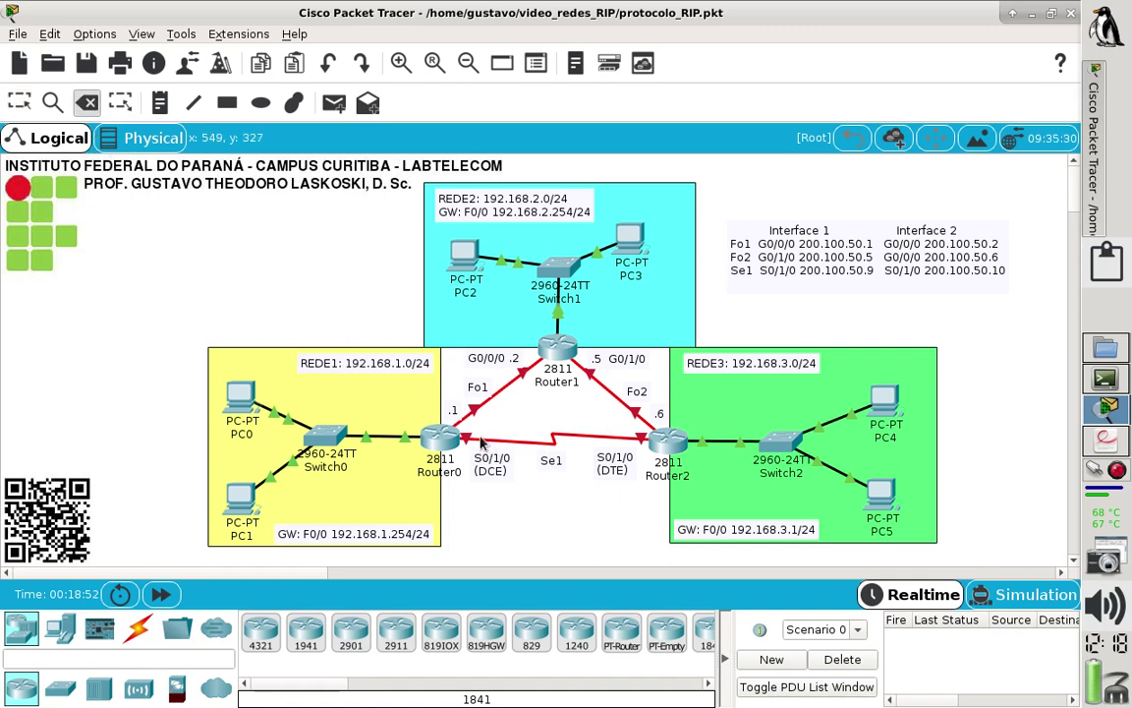
# Add ".9" in front of S0/1/0 in Router0's DCE label, indent the (DCE) line to match, and adjust the label's position.
pyautogui.click(28, 108)
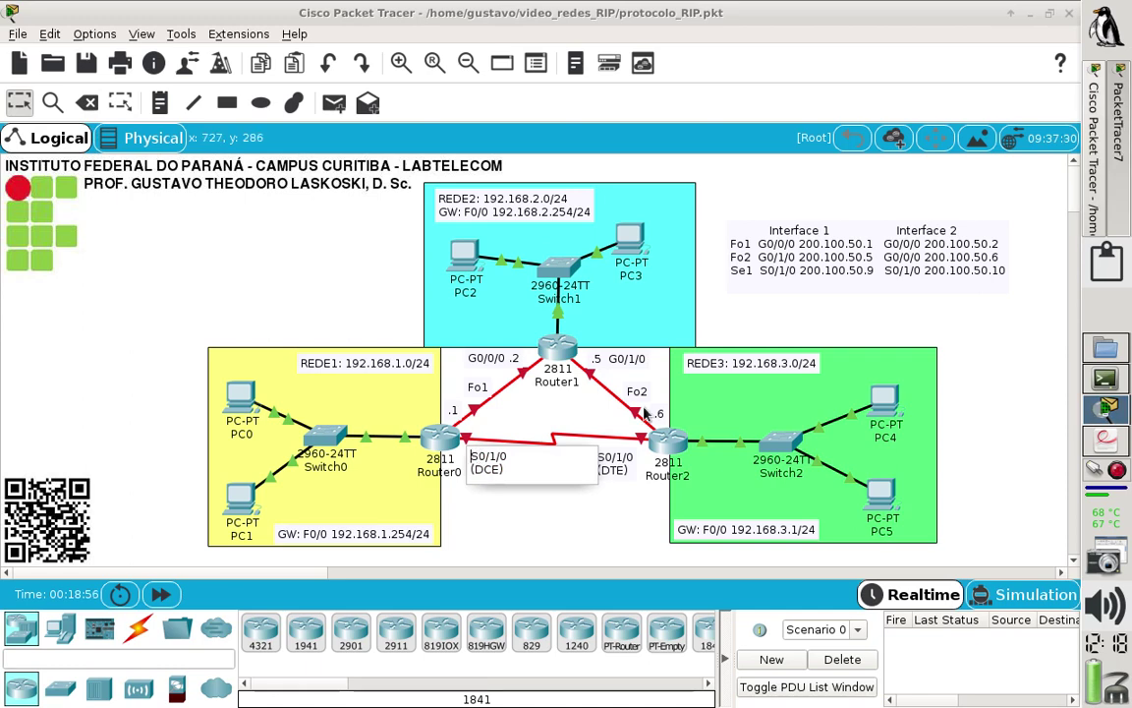
pyautogui.write('.9')
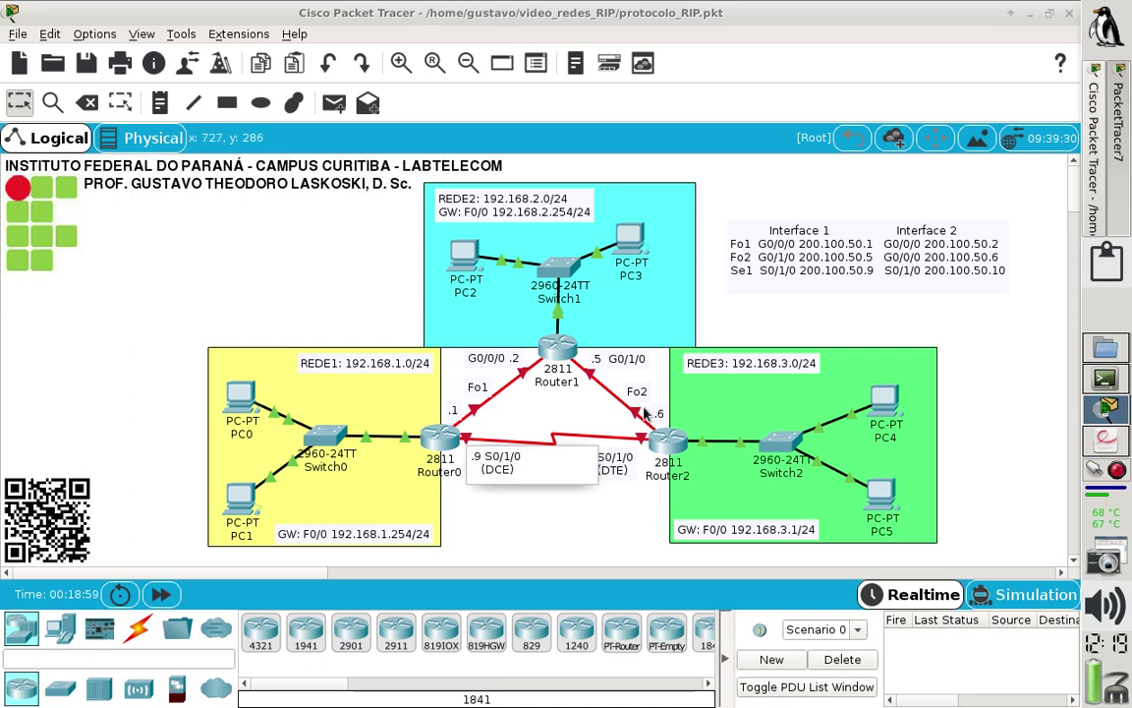
pyautogui.click(544, 519)
pyautogui.click(500, 469)
pyautogui.moveTo(500, 473); pyautogui.dragTo(506, 471)
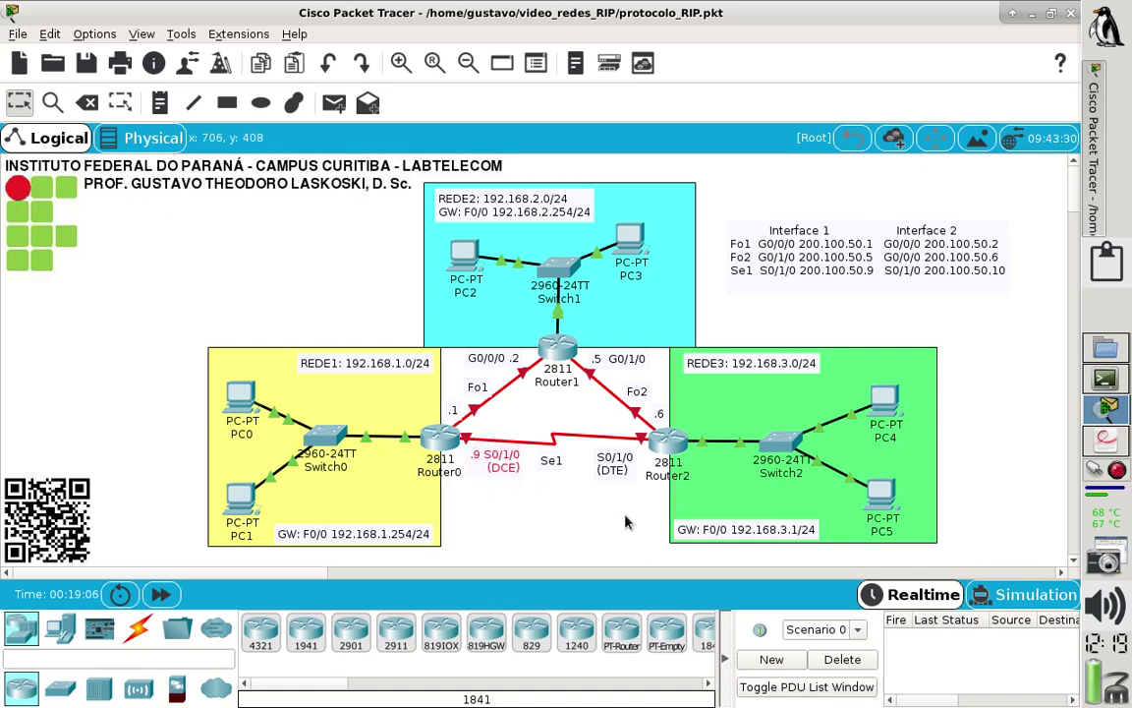
# Append ".10" to S0/1/0 in Router2's DTE label and move the label clear of the router's name.
pyautogui.doubleClick(638, 454)
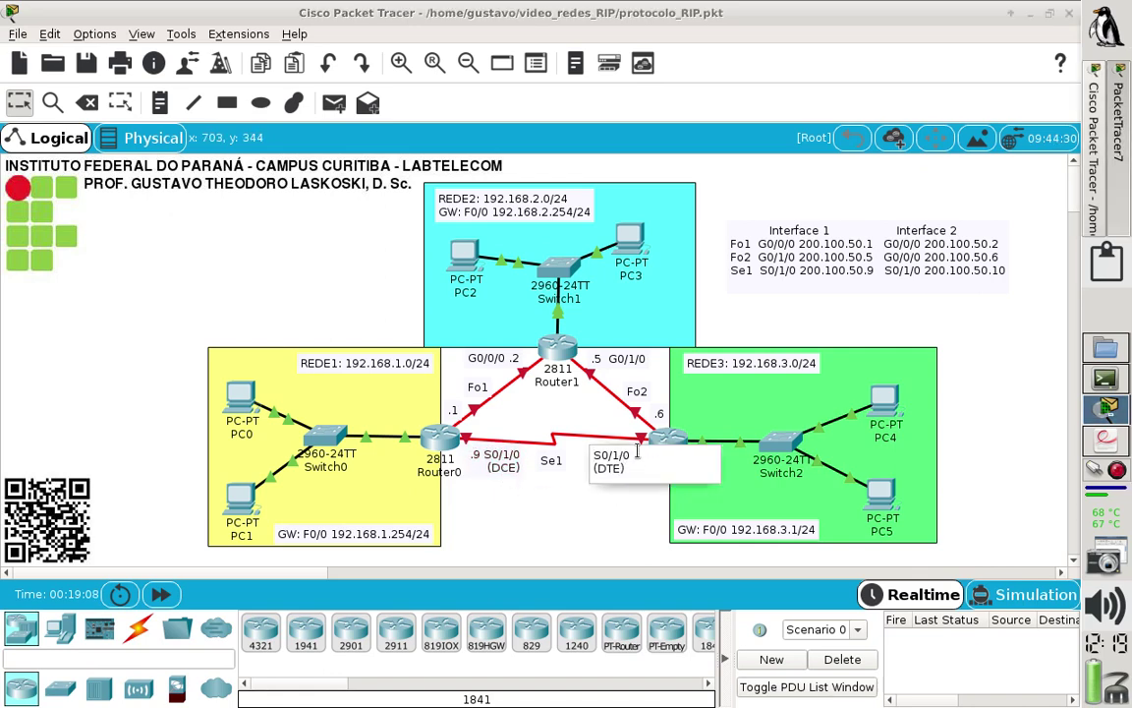
pyautogui.write('.')
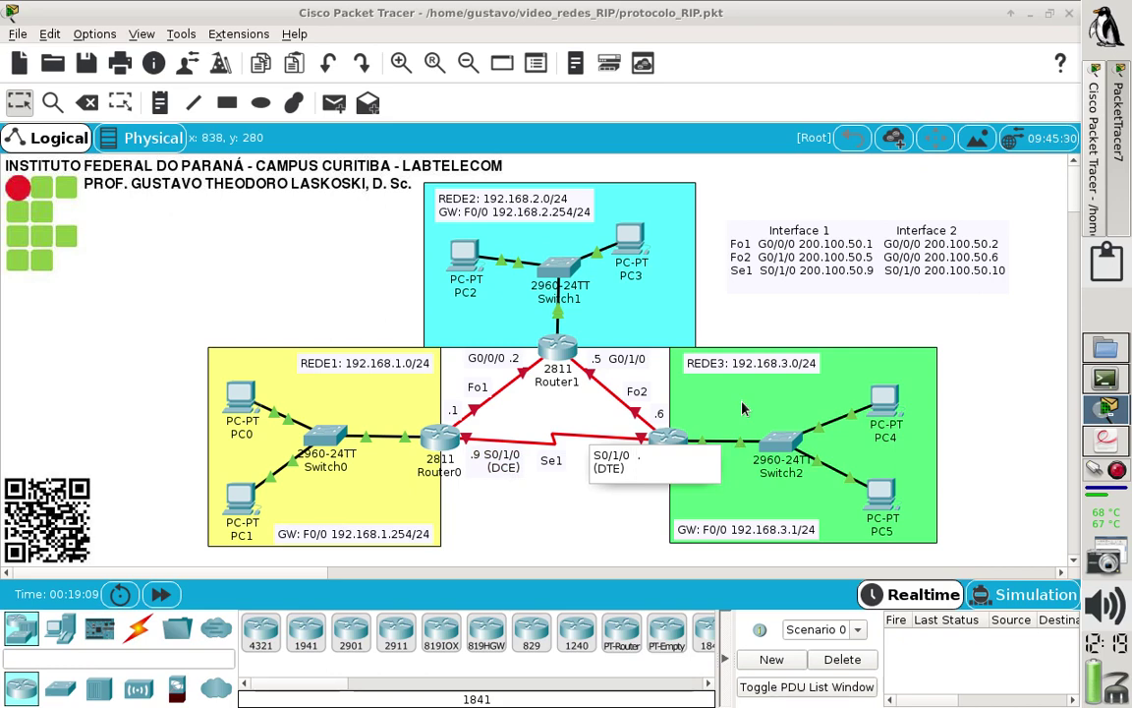
pyautogui.write('10')
pyautogui.moveTo(638, 455); pyautogui.dragTo(593, 455)
pyautogui.press('Right')
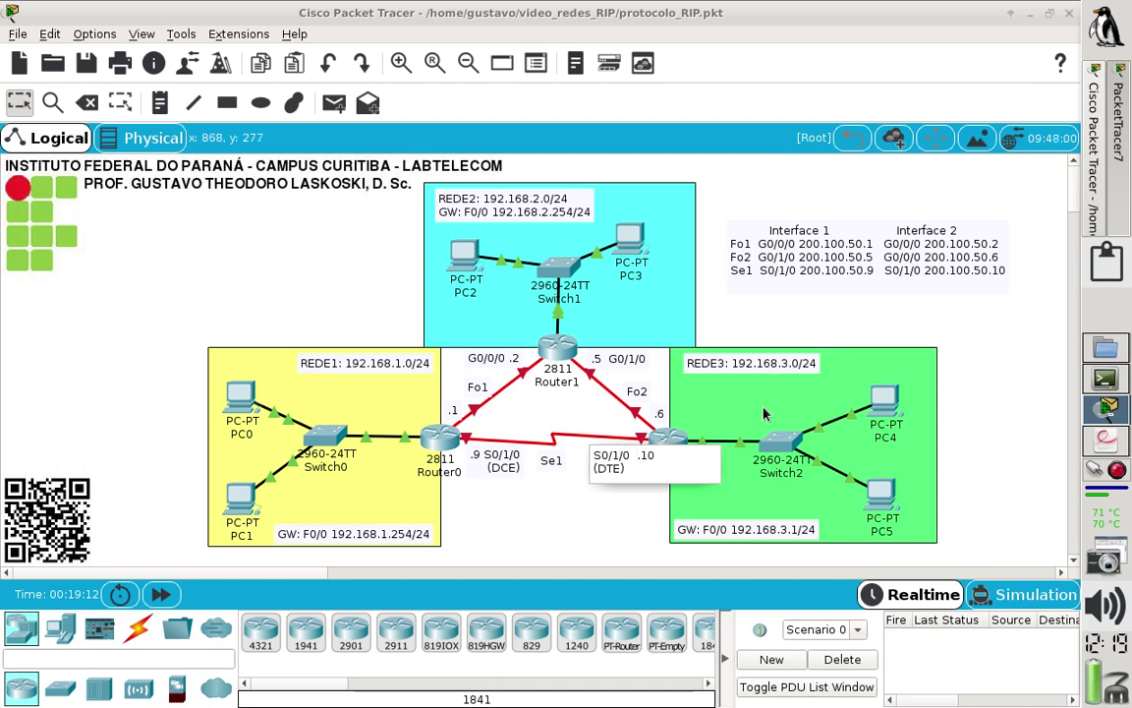
pyautogui.click(585, 543)
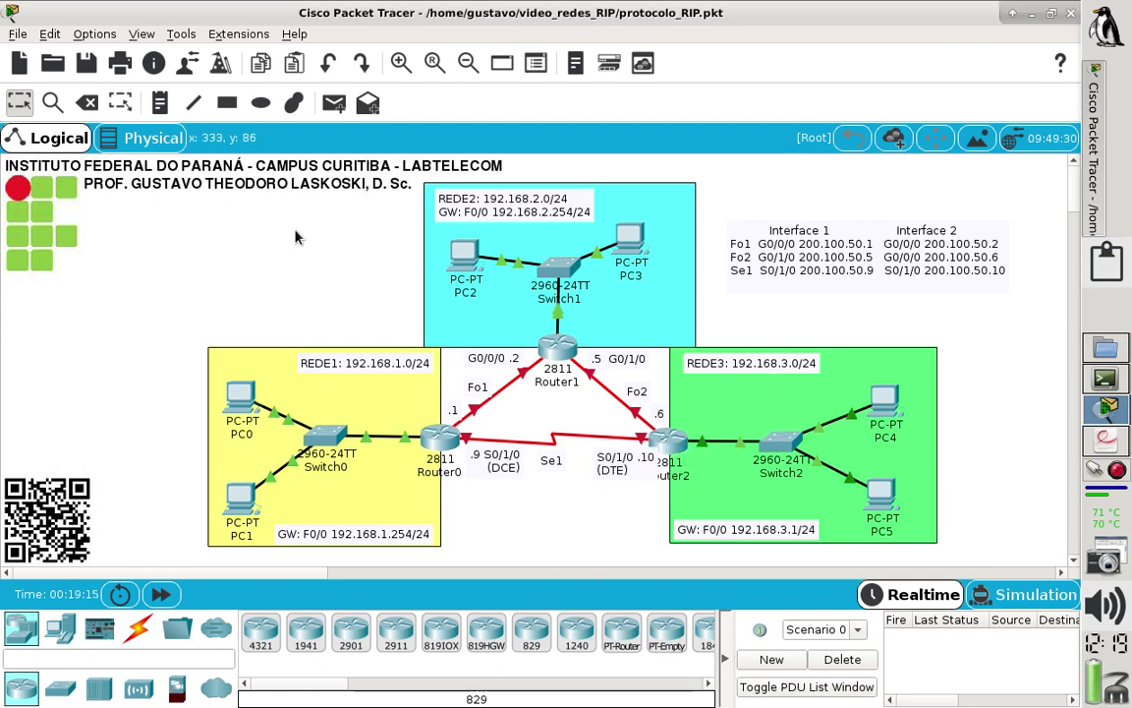
pyautogui.moveTo(604, 471); pyautogui.dragTo(592, 471)
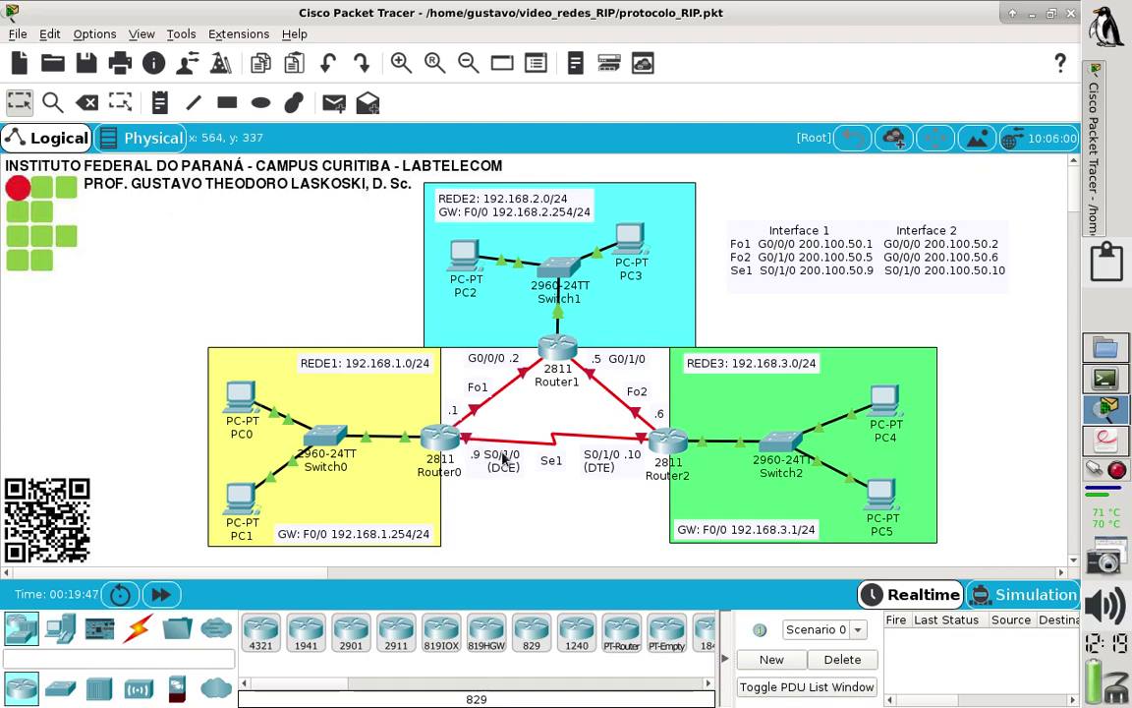
# Open Router0's command line interface in a maximized window and start the console session.
pyautogui.click(442, 445)
pyautogui.click(441, 139)
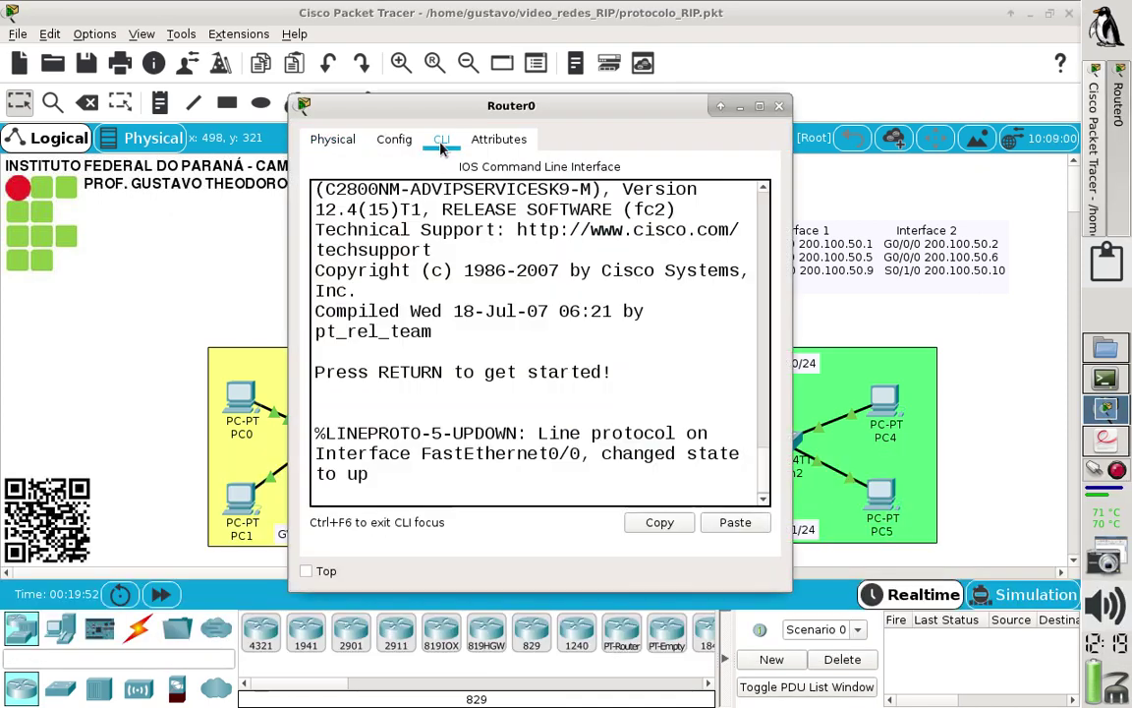
pyautogui.click(759, 106)
pyautogui.press('Return')
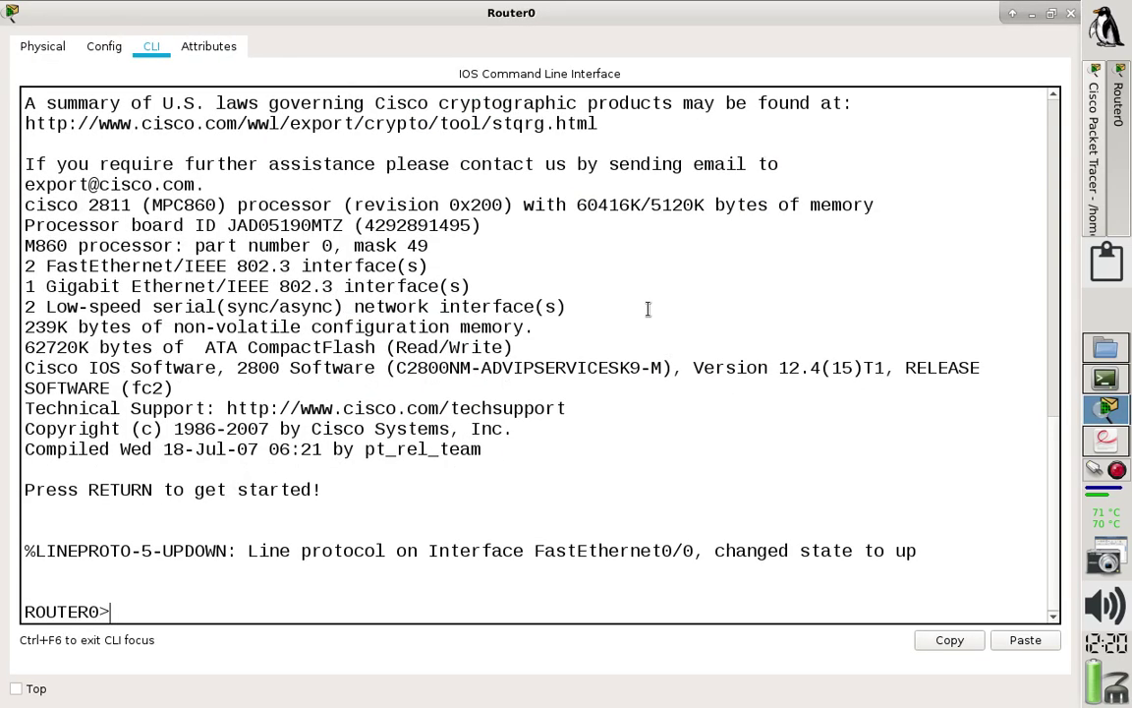
# Enter configuration mode for Router0's interface g0/0/0 using en, conf t and int g0/0/0.
pyautogui.write('en')
pyautogui.press('Return')
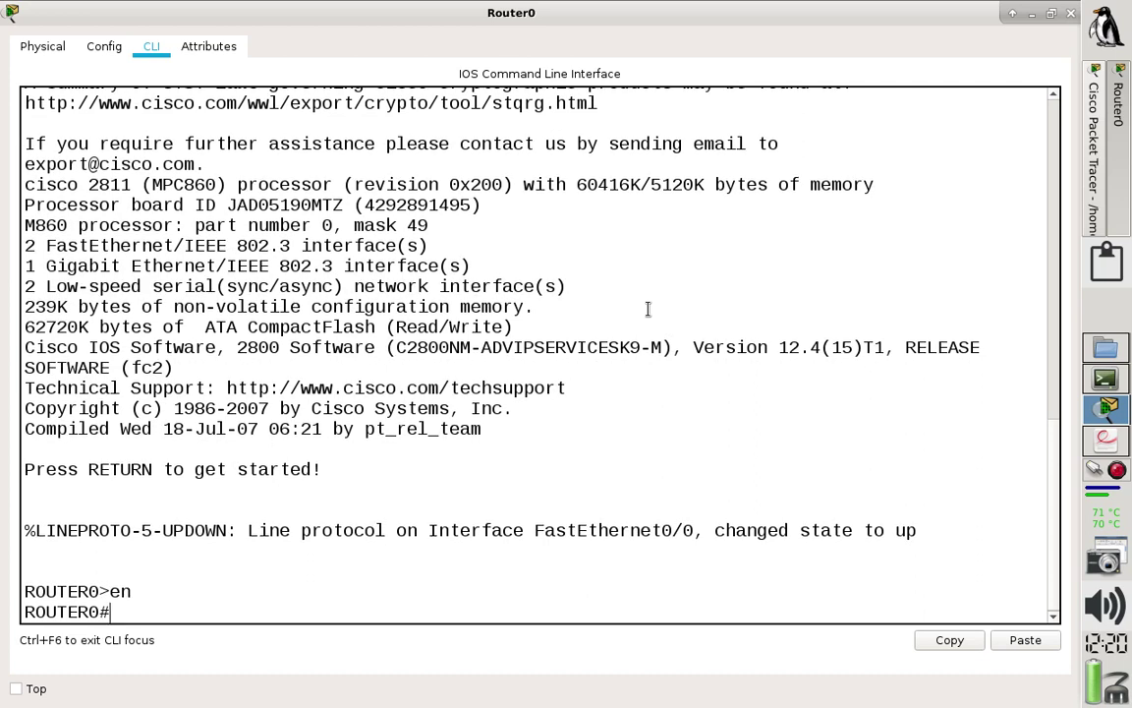
pyautogui.write('conf t')
pyautogui.press('Return')
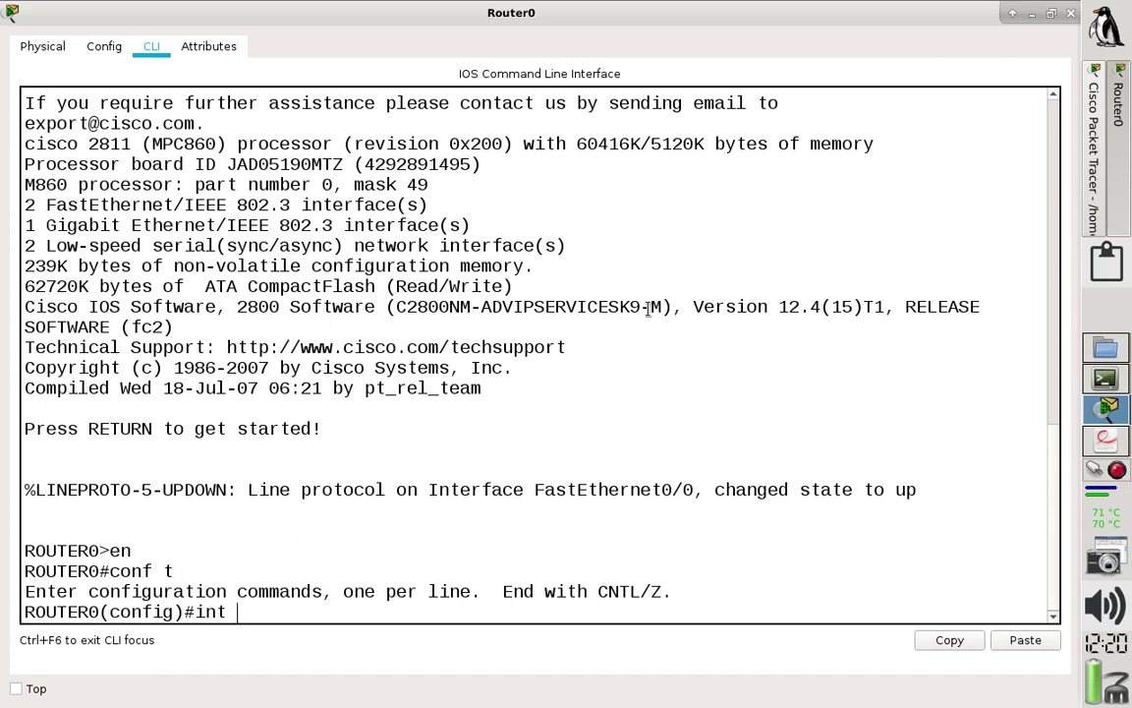
pyautogui.write('0/0/0')
pyautogui.press('Return')
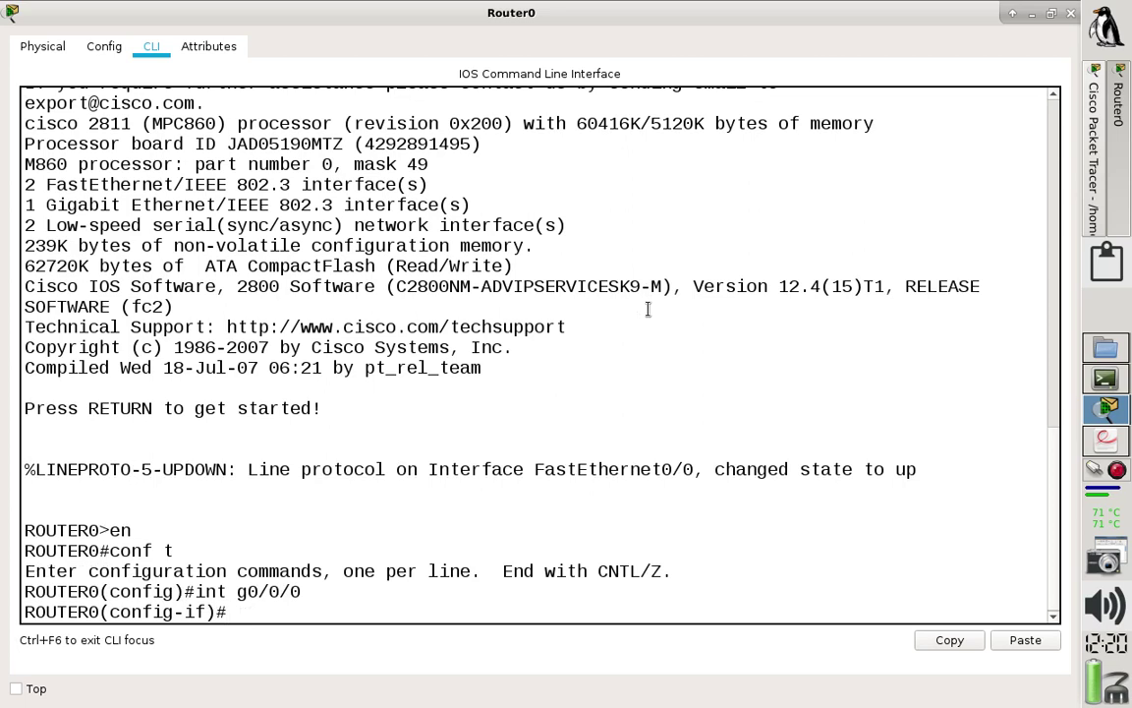
# Check the link's name in the topology and set the description of Router0's interface g0/0/0 to Fo1.
pyautogui.click(1014, 15)
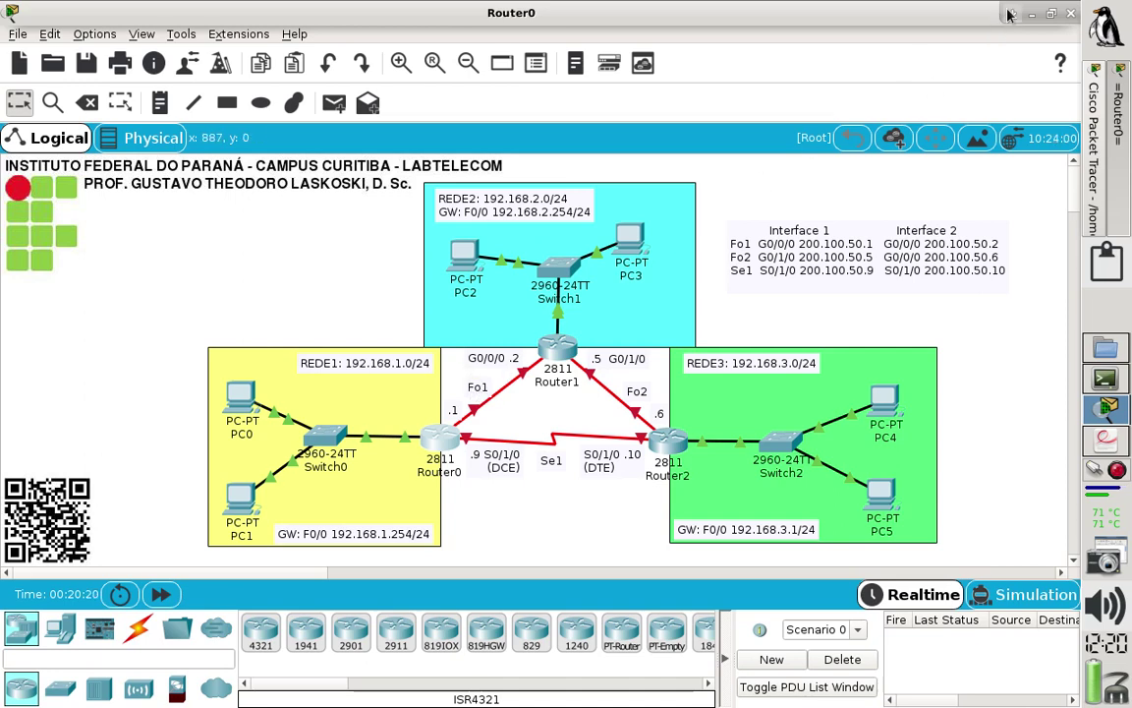
pyautogui.hotkey('alt', 'Tab')
pyautogui.write('des')
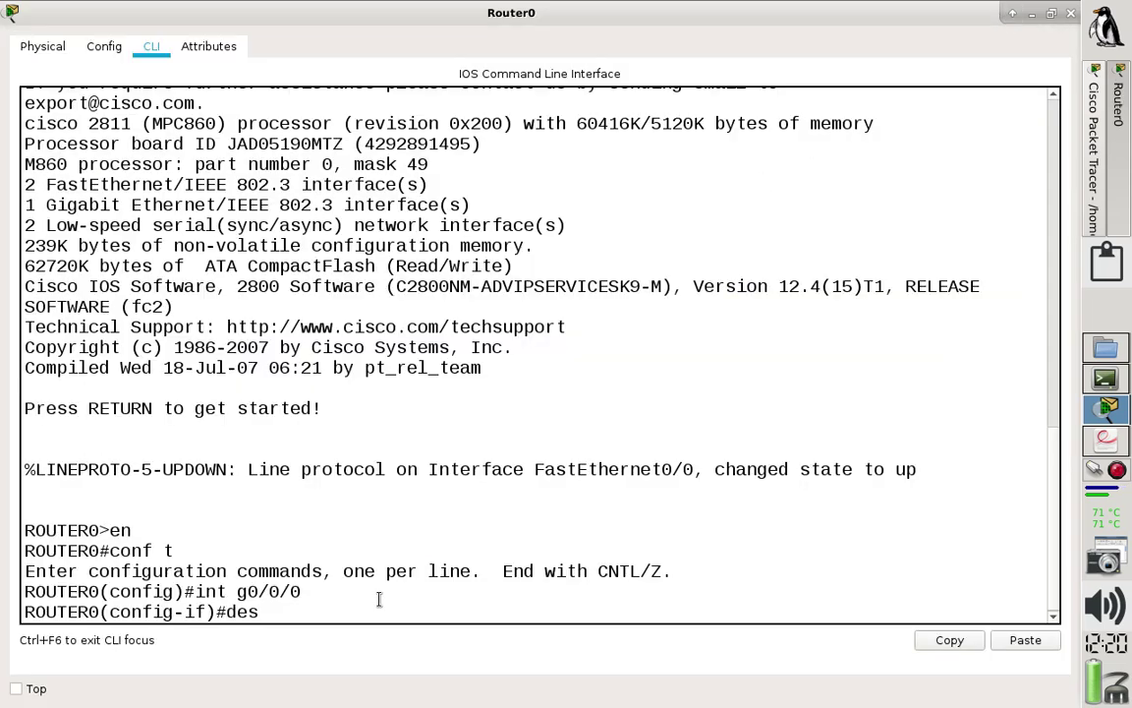
pyautogui.write('cription F0')
pyautogui.press('BackSpace')
pyautogui.press('BackSpace')
pyautogui.write('o1')
pyautogui.press('Return')
# Begin g0/0/0's ip add command with address 200.100.50.1 and the mask's first three octets, 255.255.255.
pyautogui.write('ig-if)#i')
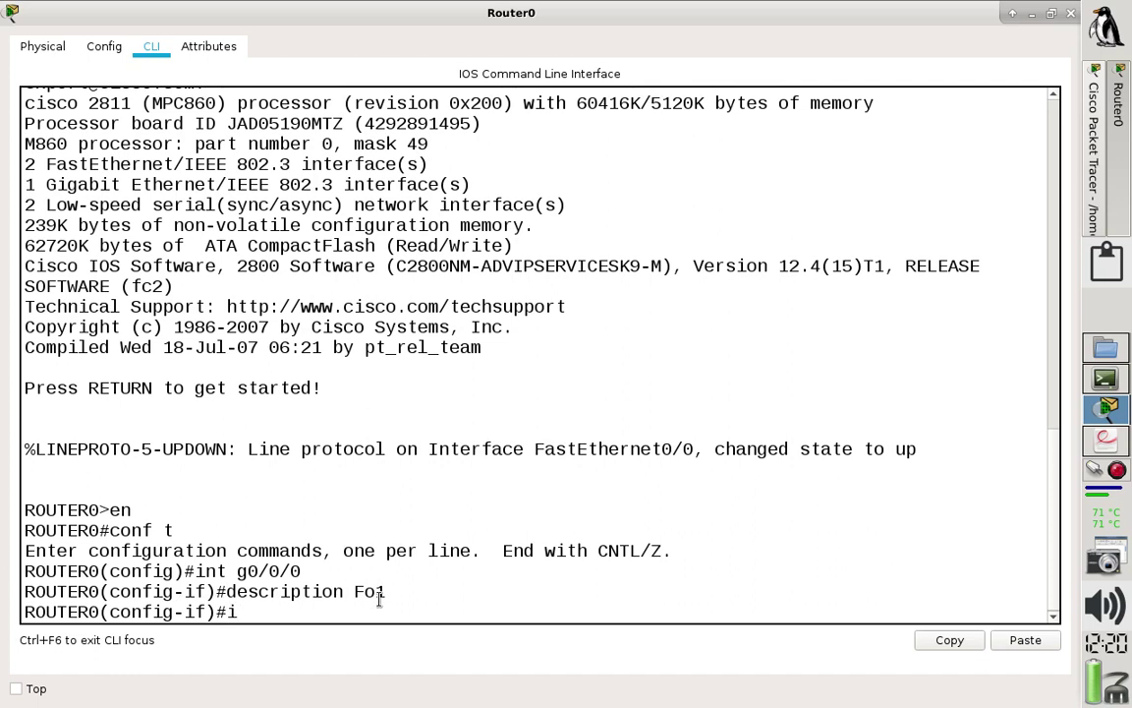
pyautogui.write('p add 200.100.50')
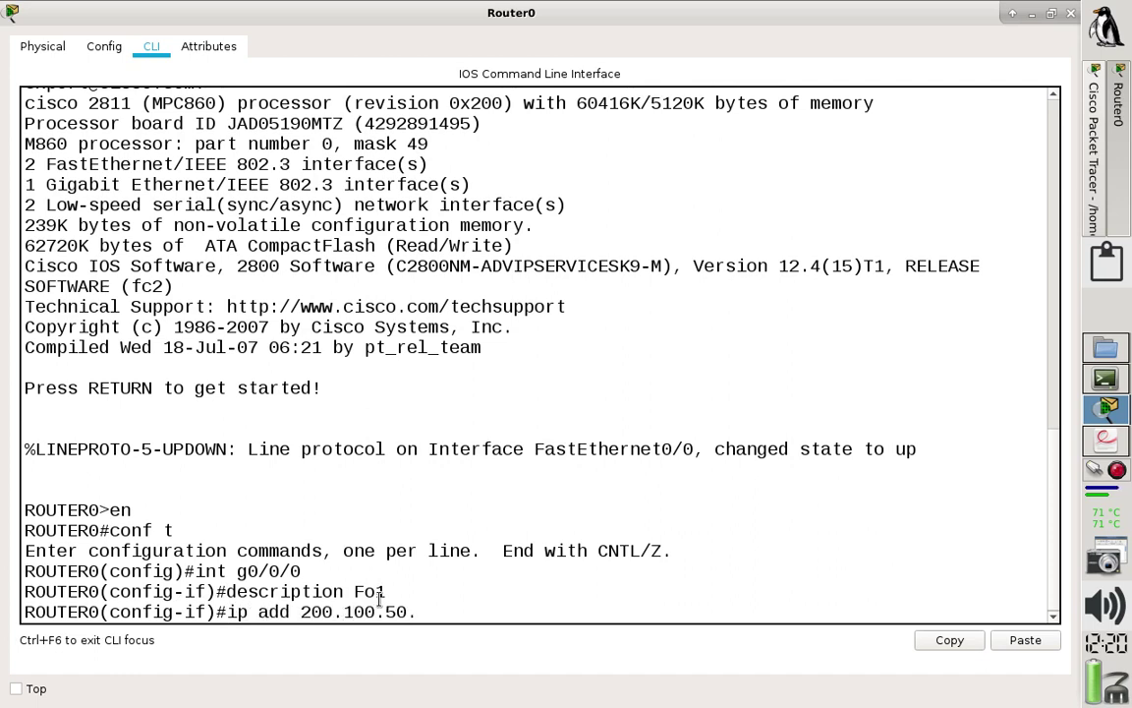
pyautogui.write('.1 255.255.255.')
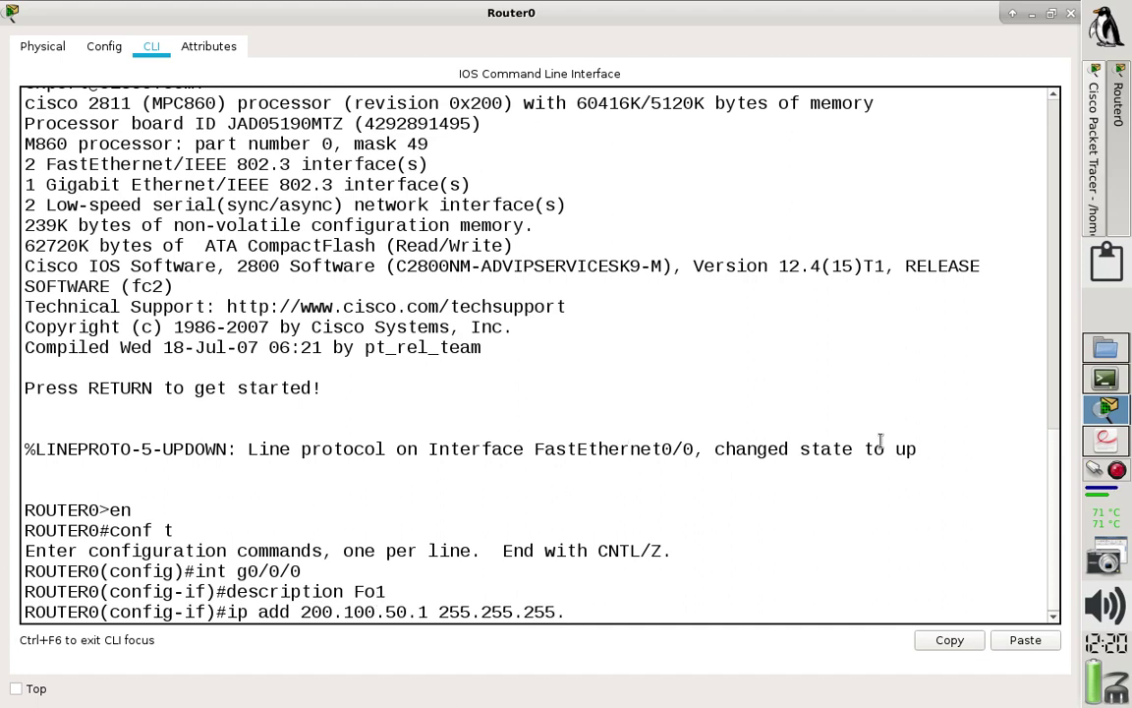
# Switch to the terminal showing notes_RIP.txt and examine the /30 mask in binary and dotted decimal form.
pyautogui.click(1105, 378)
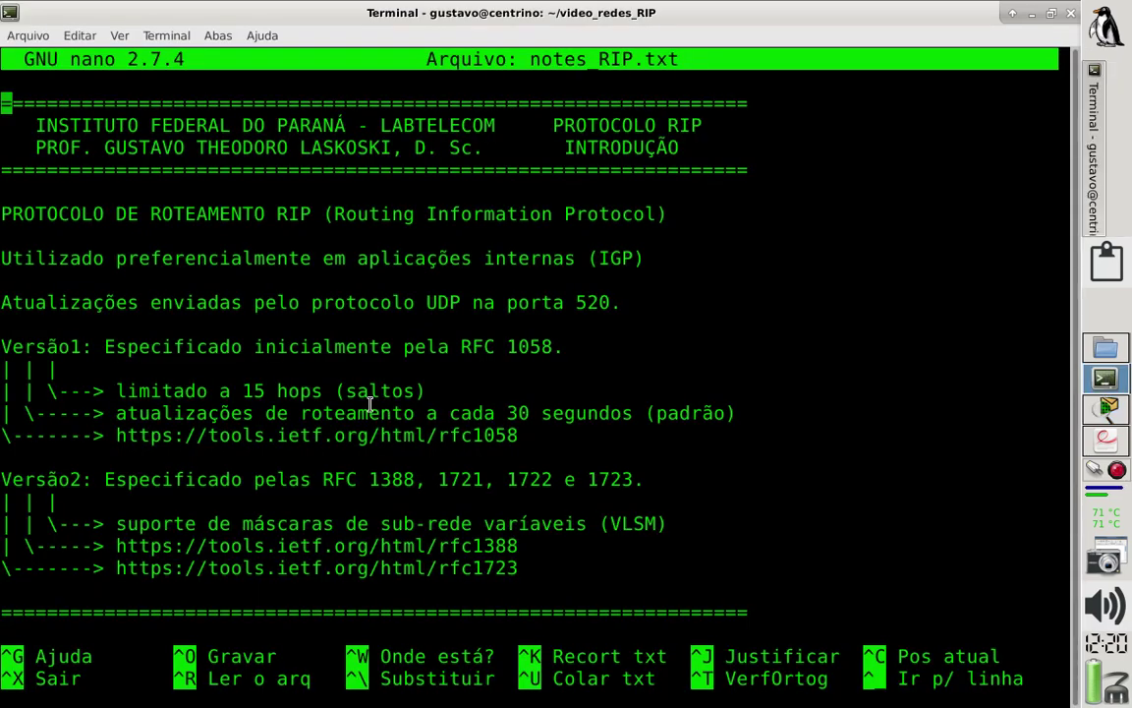
pyautogui.press('pagedown')
pyautogui.press('pagedown')
pyautogui.press('pagedown')
pyautogui.press('pagedown')
pyautogui.press('pageup')
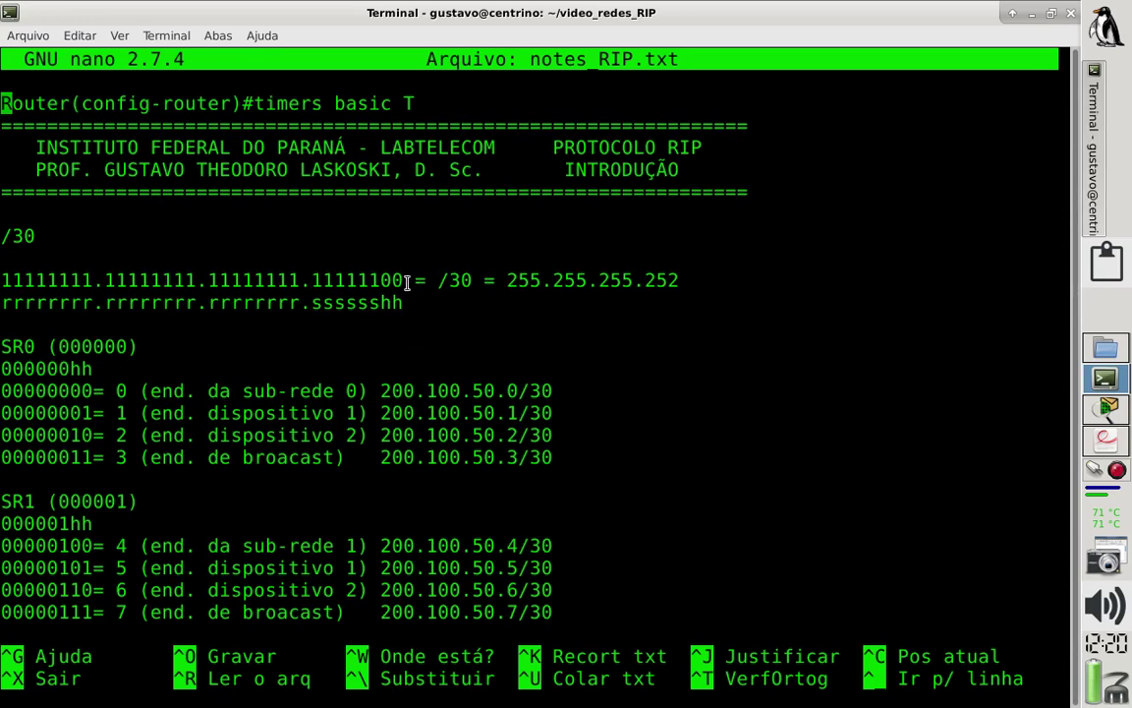
pyautogui.moveTo(414, 281); pyautogui.dragTo(3, 280)
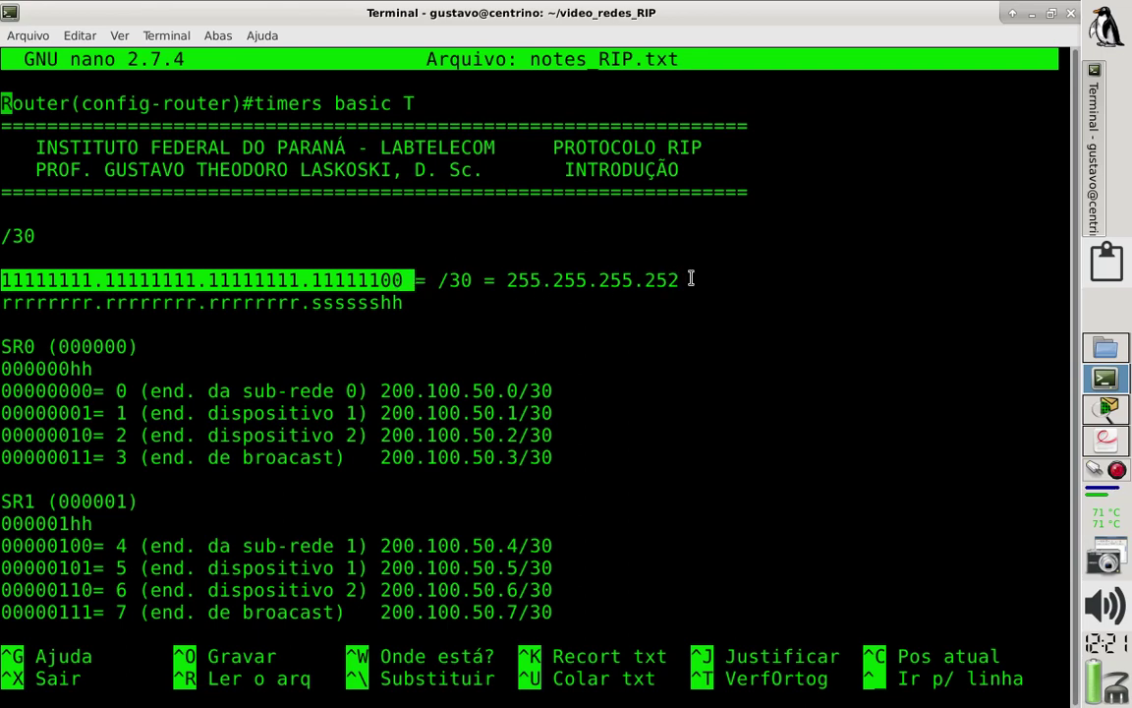
pyautogui.moveTo(690, 280); pyautogui.dragTo(507, 282)
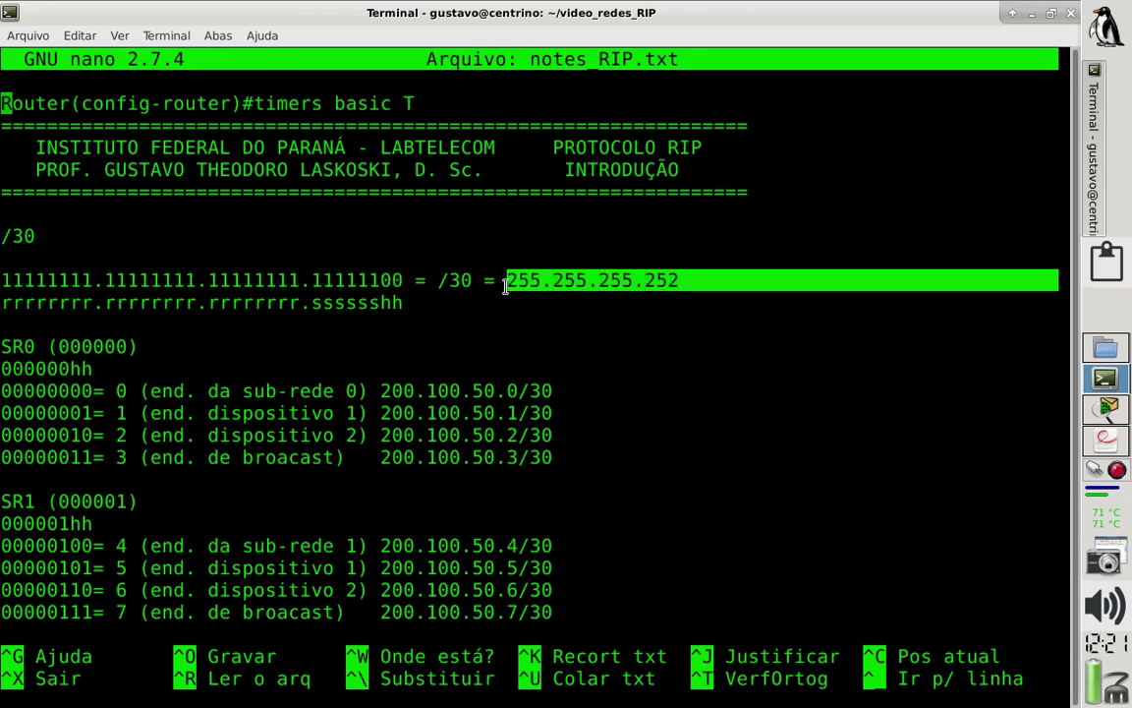
pyautogui.click(636, 313)
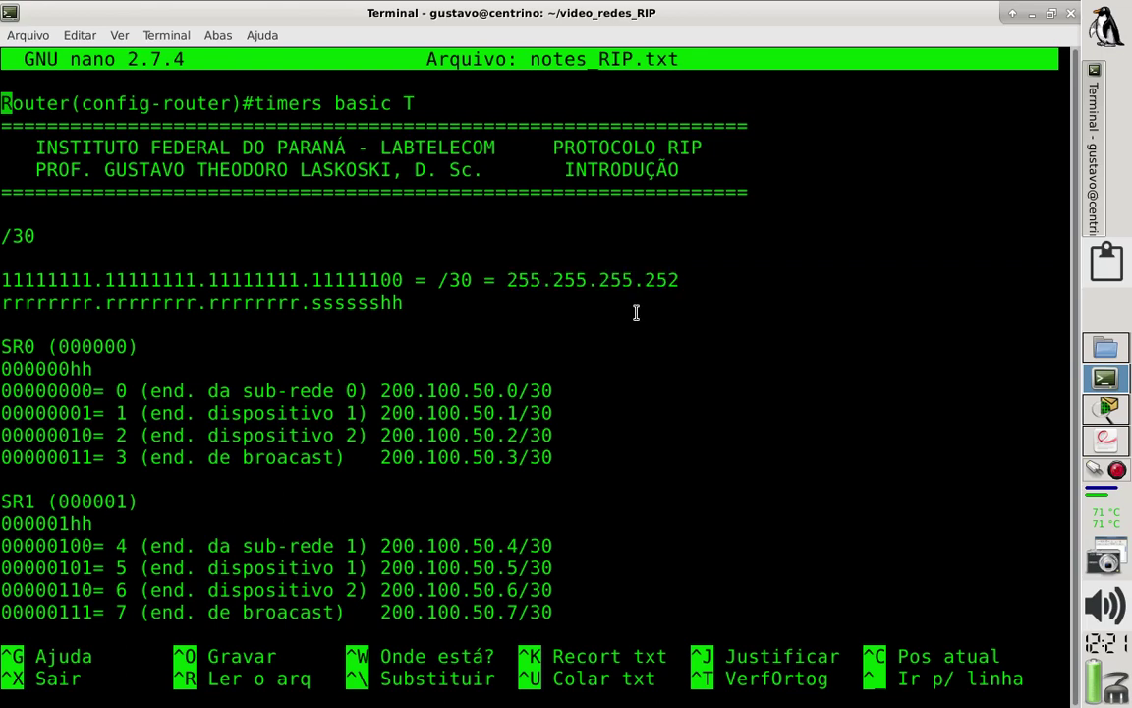
# Return to Router0's console in Packet Tracer and complete the ip add command with mask 255.255.255.252.
pyautogui.click(1105, 413)
pyautogui.write('255.255.255.252')
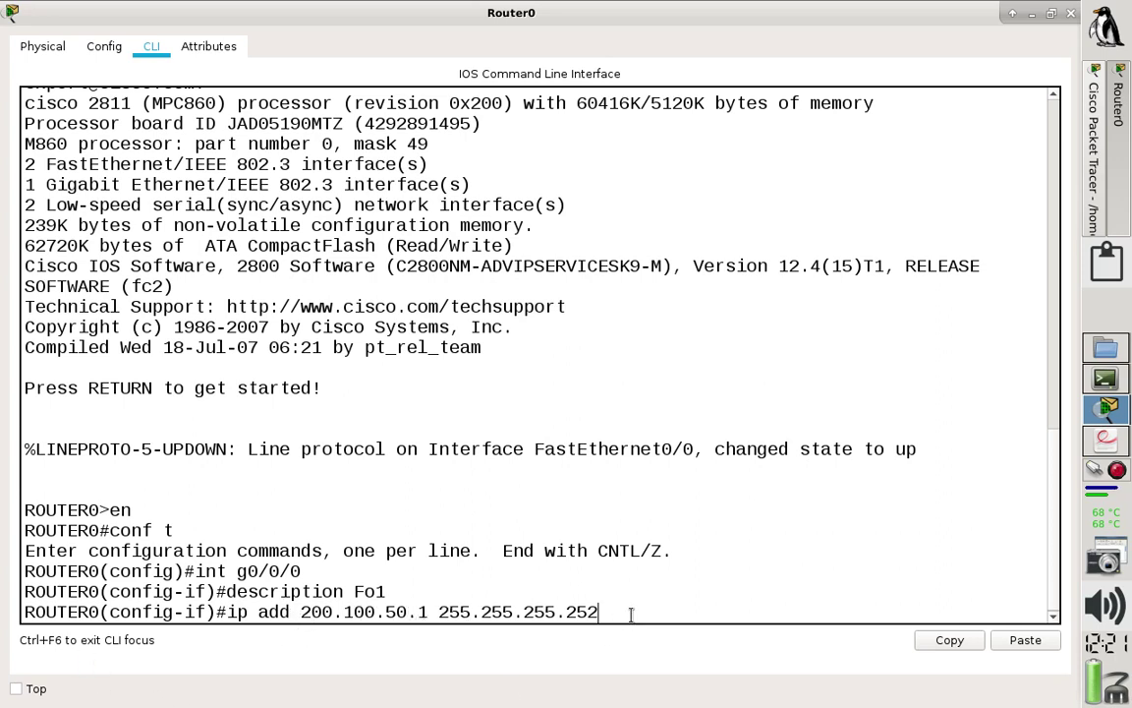
pyautogui.press('Return')
# Enable interface g0/0/0 with no shut and return to global configuration mode with exit.
pyautogui.write('no')
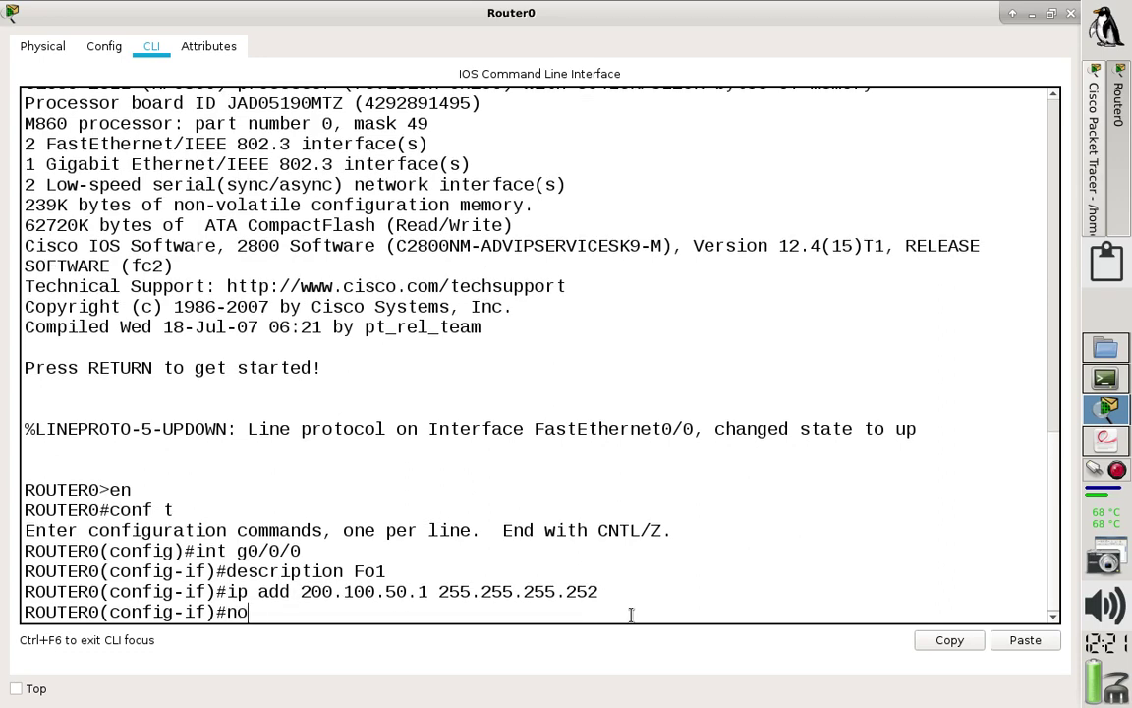
pyautogui.write(' shut')
pyautogui.press('Return')
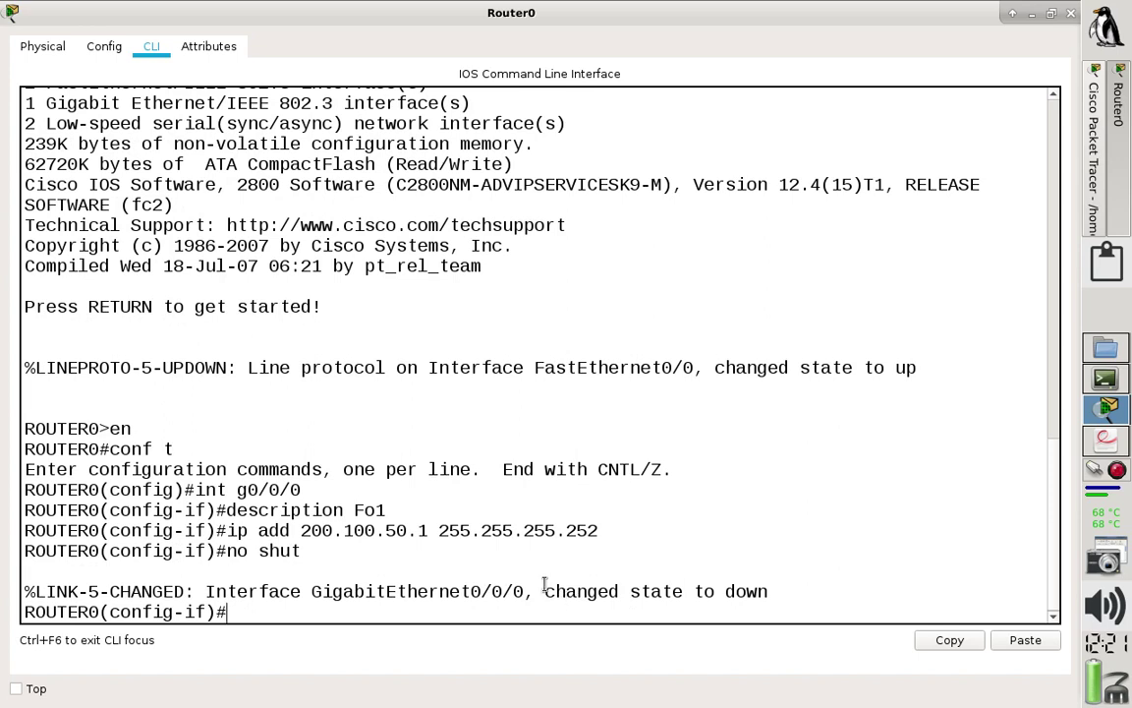
pyautogui.moveTo(545, 591); pyautogui.dragTo(796, 589)
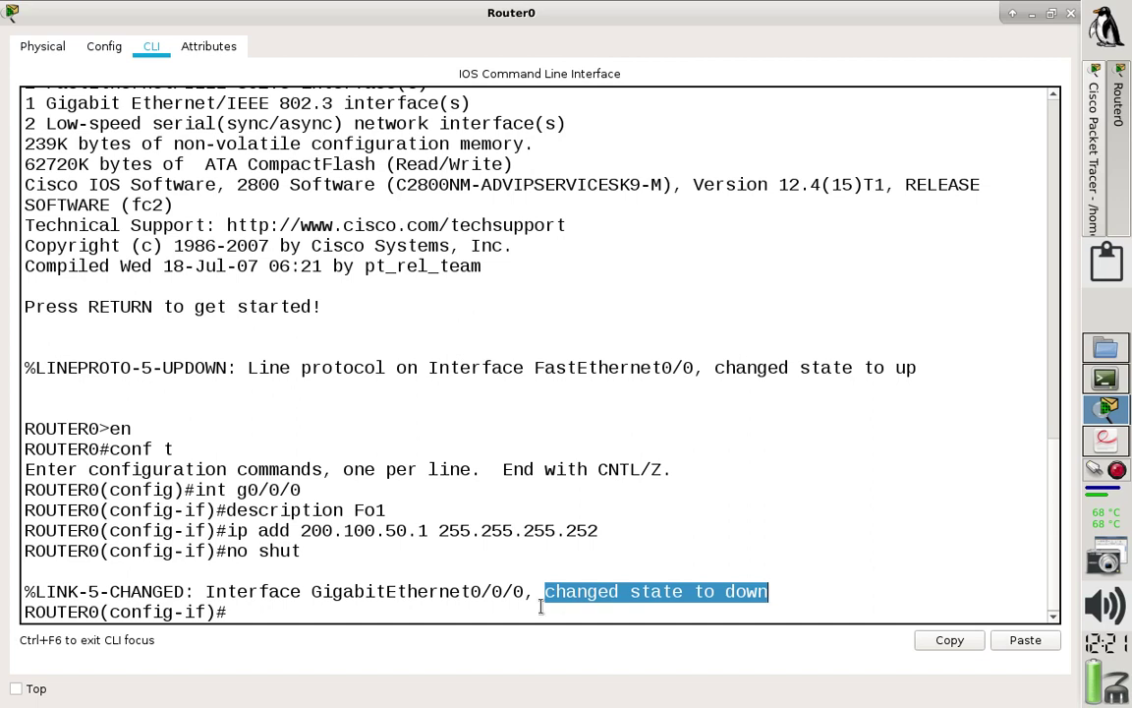
pyautogui.click(446, 609)
pyautogui.write('exit')
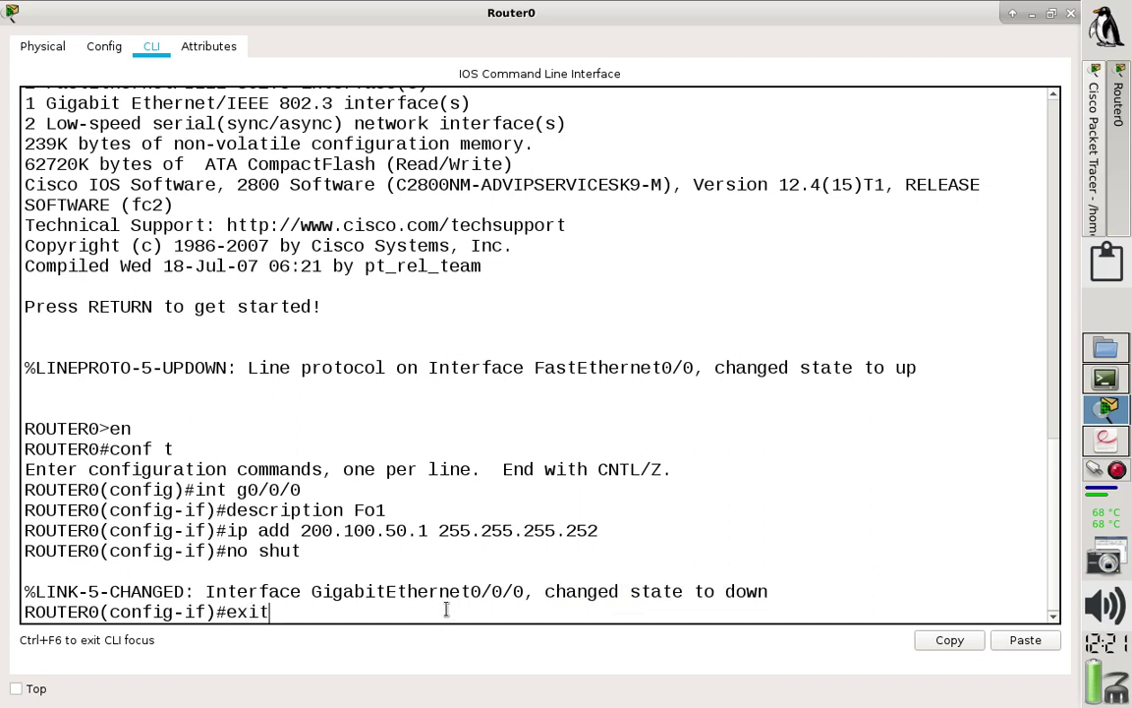
pyautogui.press('Return')
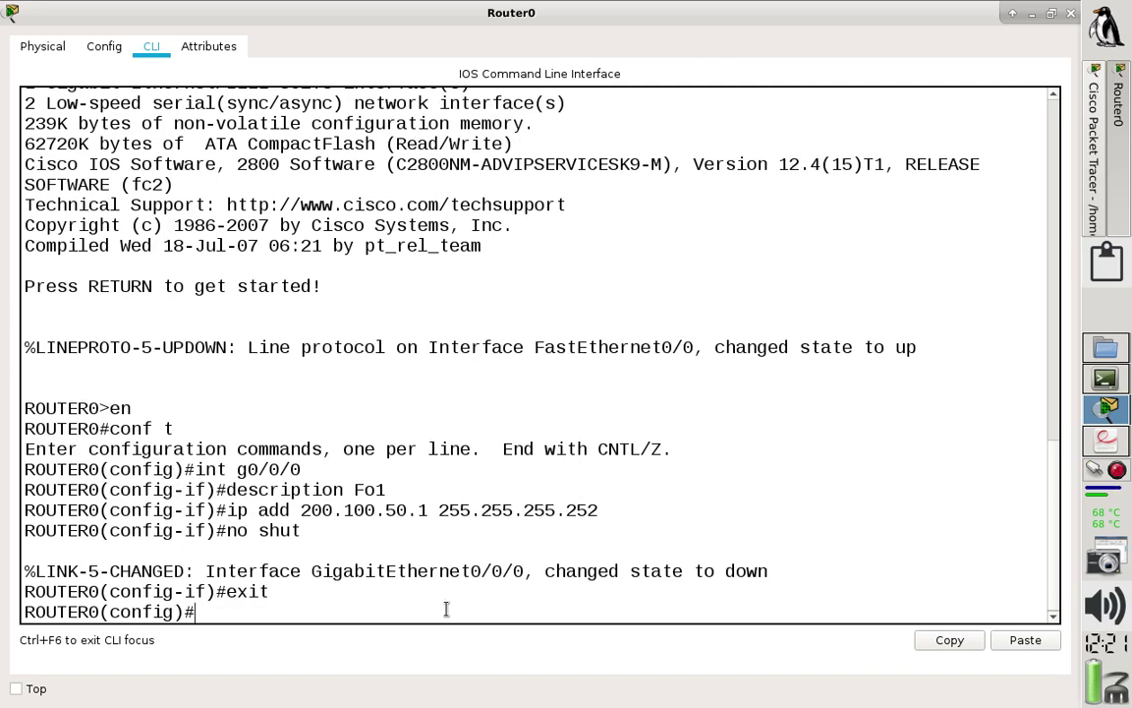
# Check the serial link in the topology, enter interface s0/1/0 on Router0 and set its description to Se1.
pyautogui.click(1013, 13)
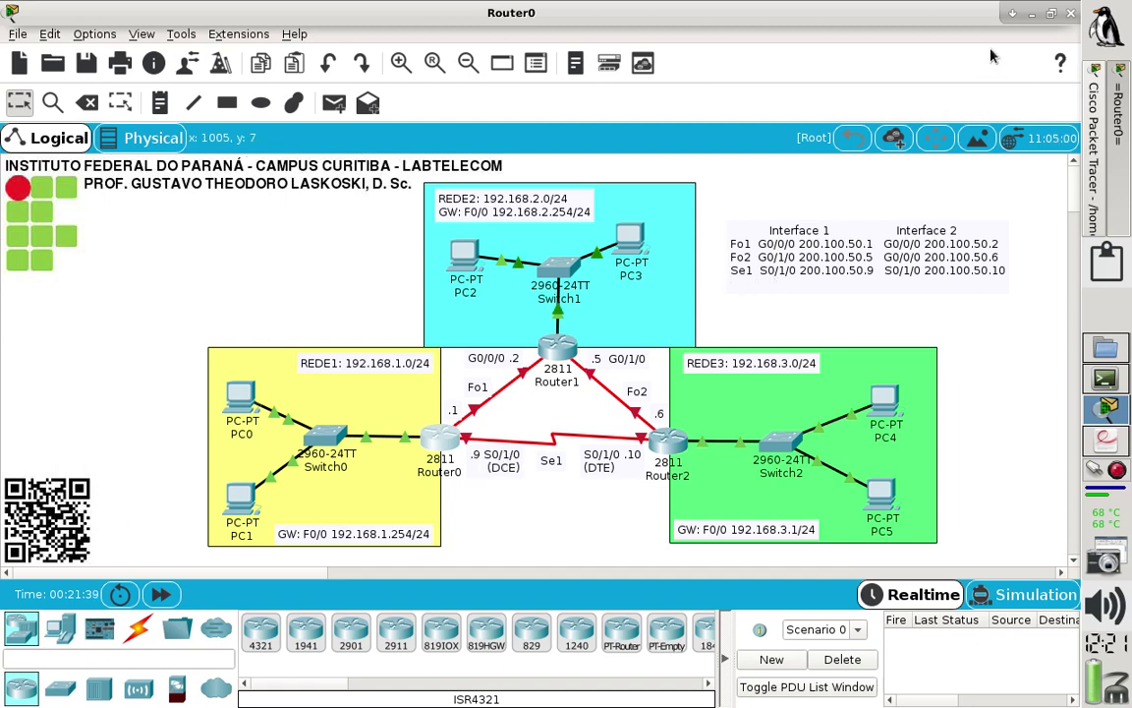
pyautogui.doubleClick(914, 15)
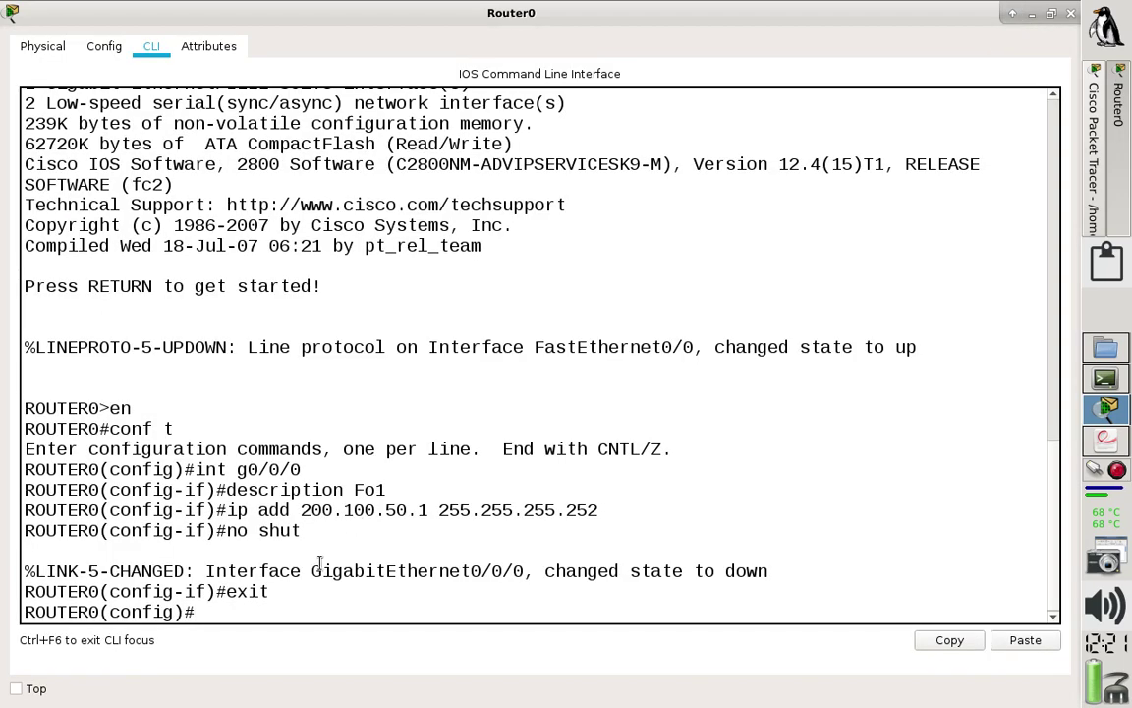
pyautogui.write('int s0/1/0')
pyautogui.press('Return')
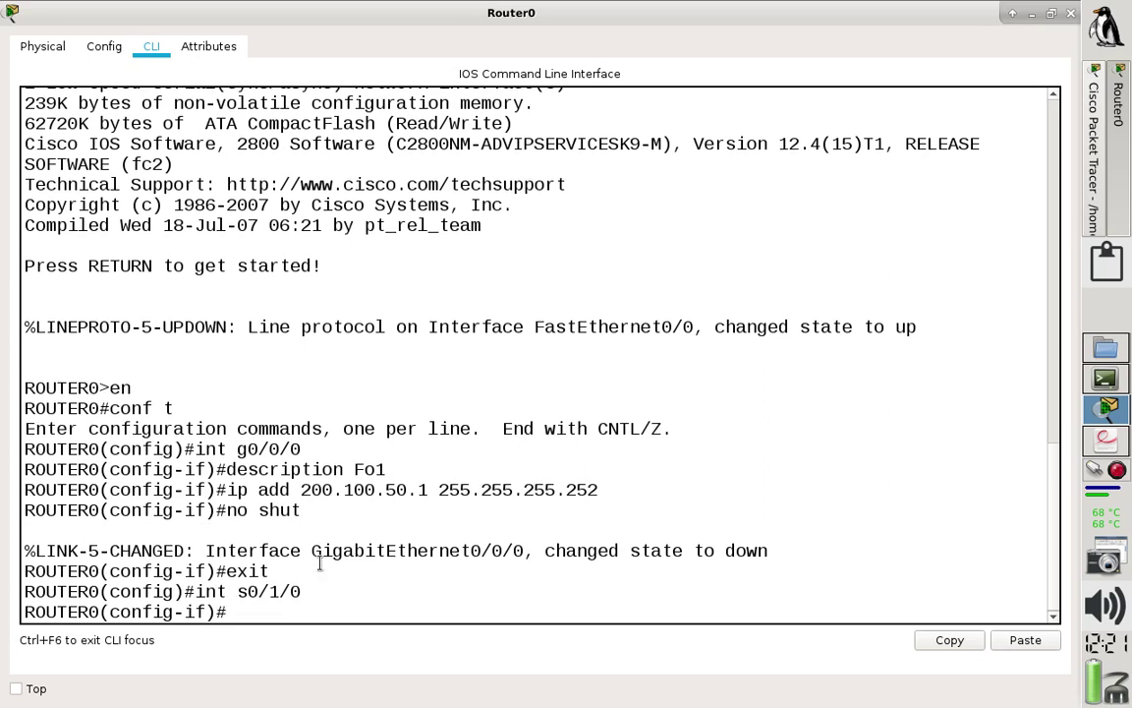
pyautogui.write('description Se')
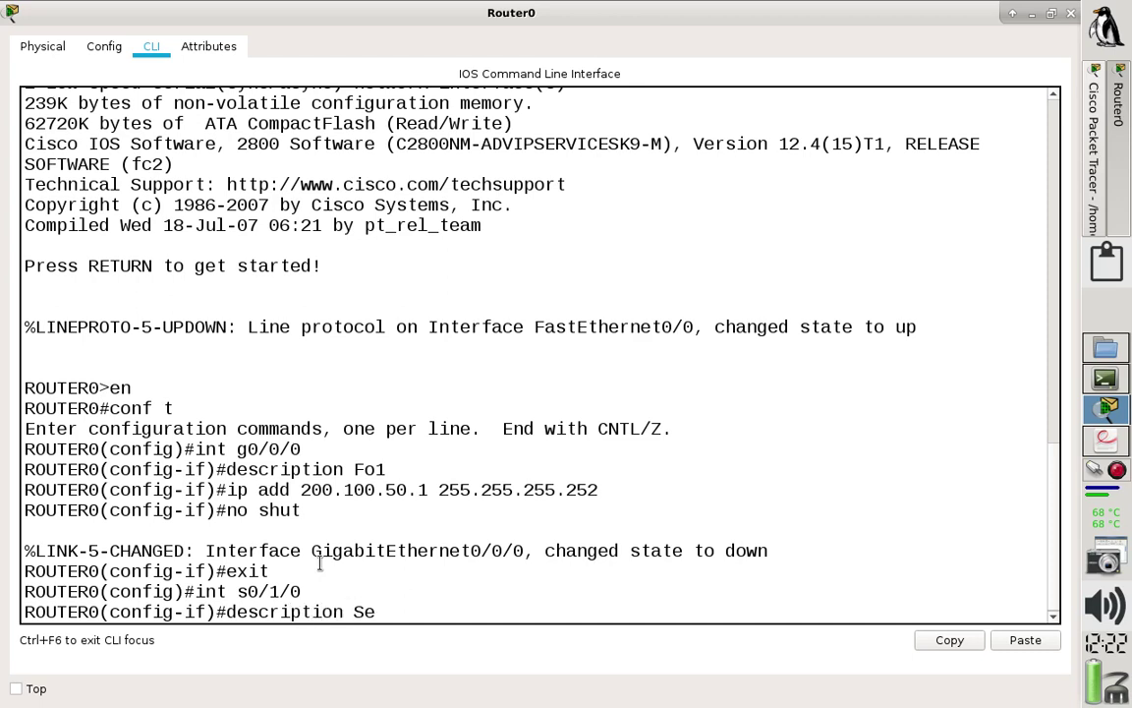
pyautogui.write('1')
pyautogui.press('Return')
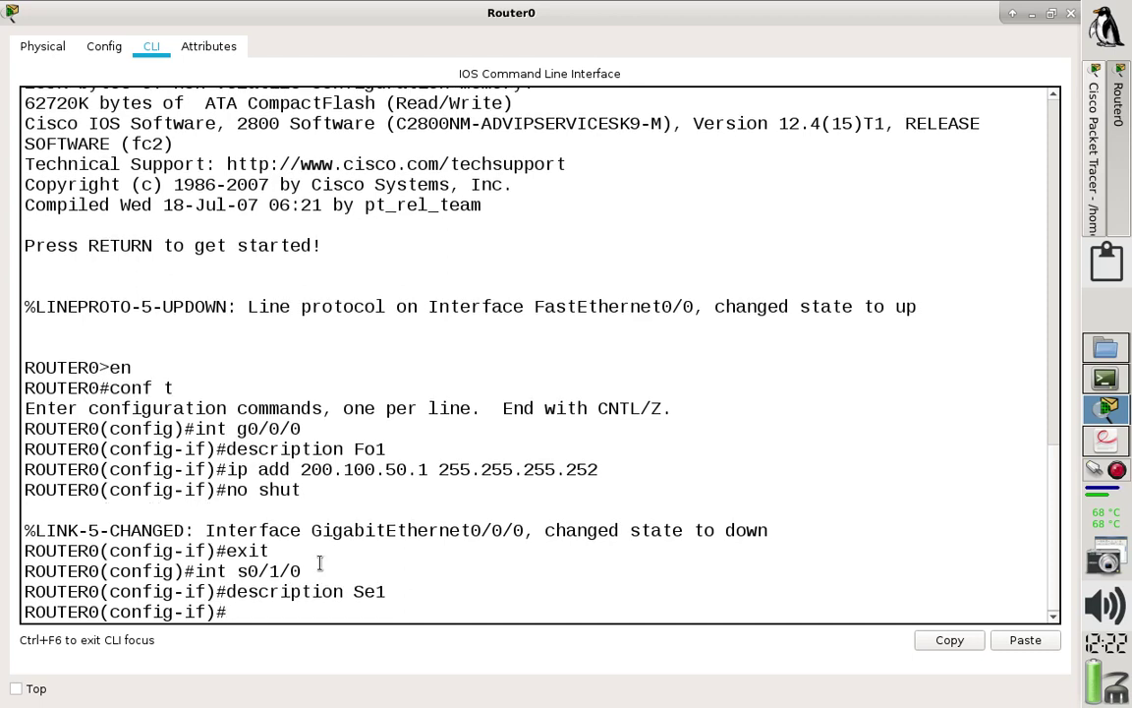
# Assign IP address 200.100.50.9 with mask 255.255.255.252 to interface s0/1/0.
pyautogui.write('ip ad 200.100')
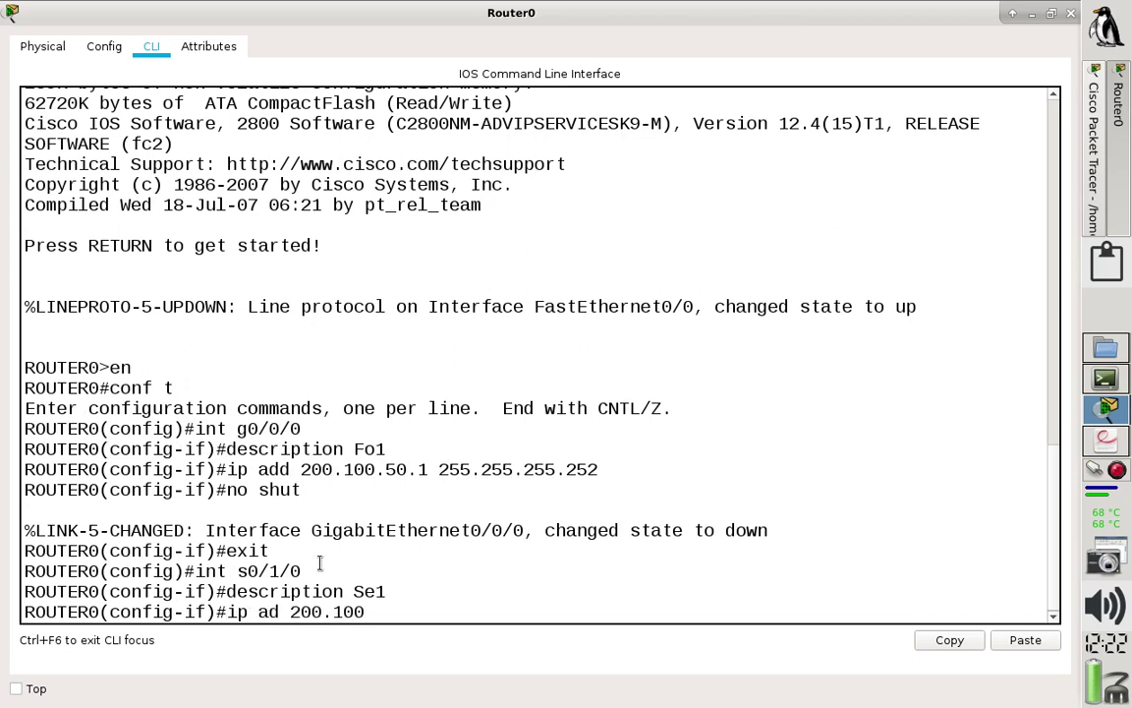
pyautogui.write('.50.9 255.255.255.25')
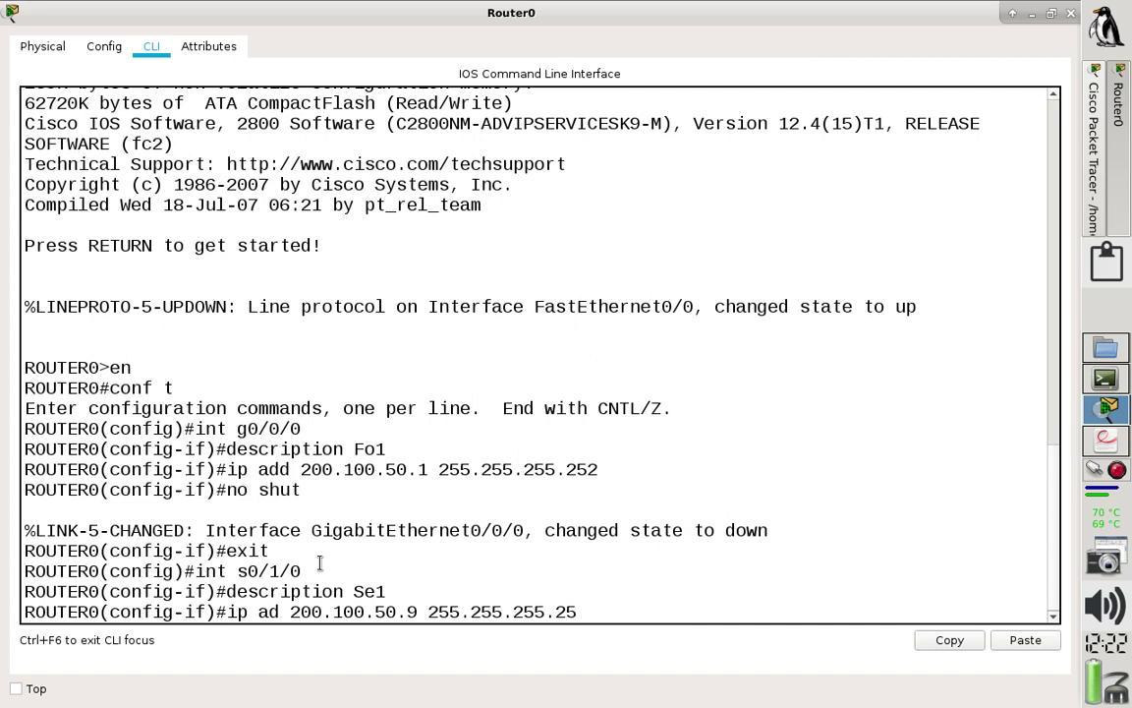
pyautogui.write('2')
pyautogui.press('Return')
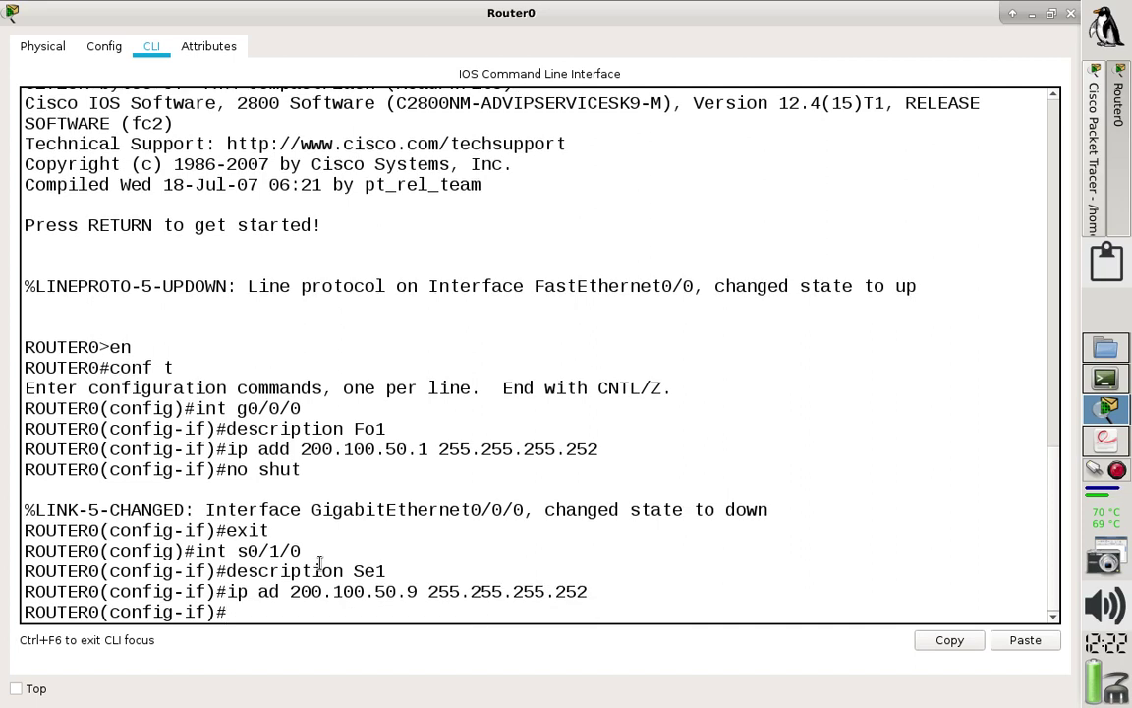
# Check Router0's DCE end in the topology, list the available clock rates and set s0/1/0's clock rate to 4000000.
pyautogui.click(1012, 14)
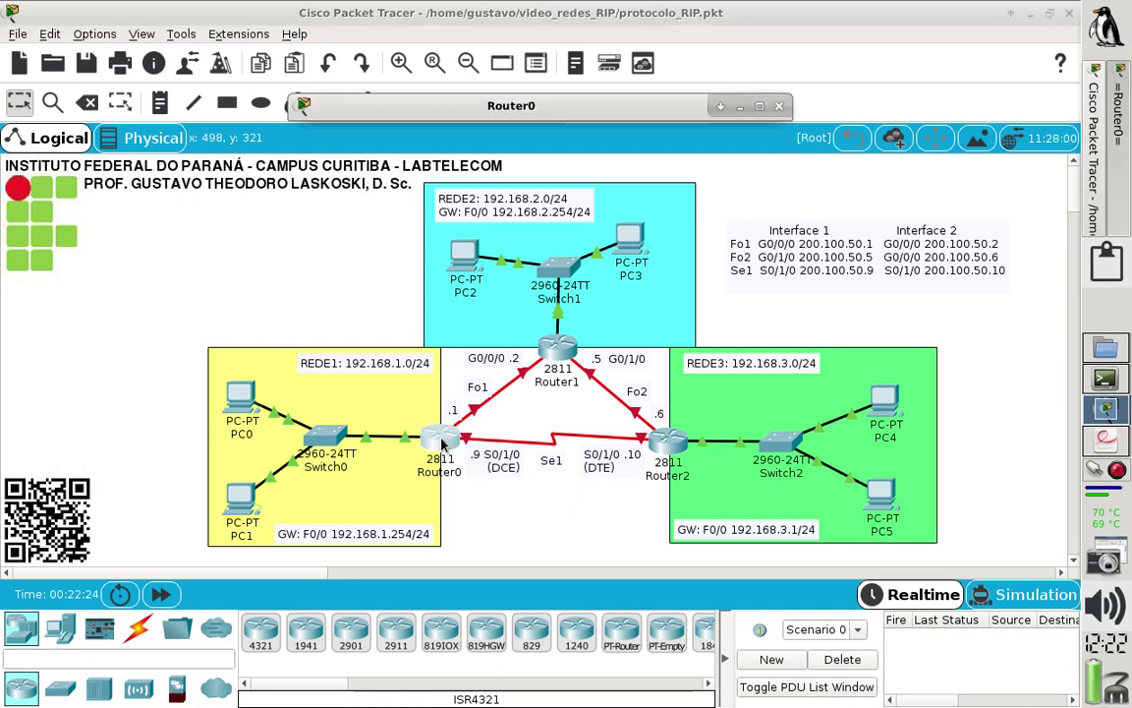
pyautogui.click(760, 105)
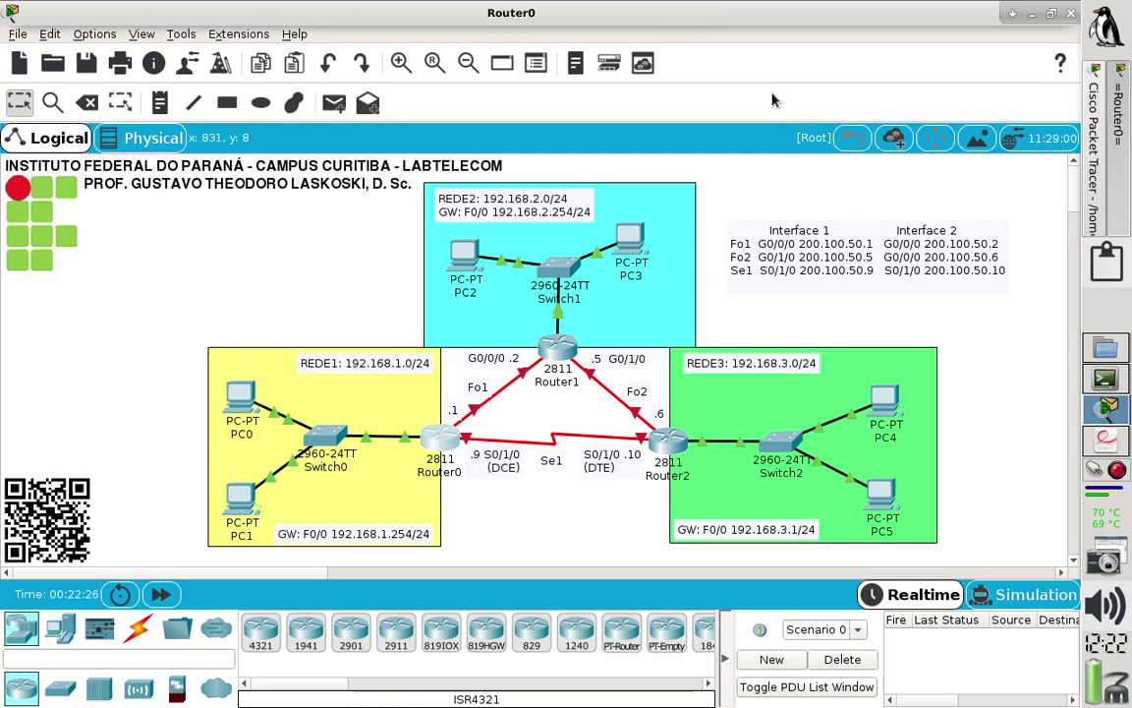
pyautogui.click(1012, 15)
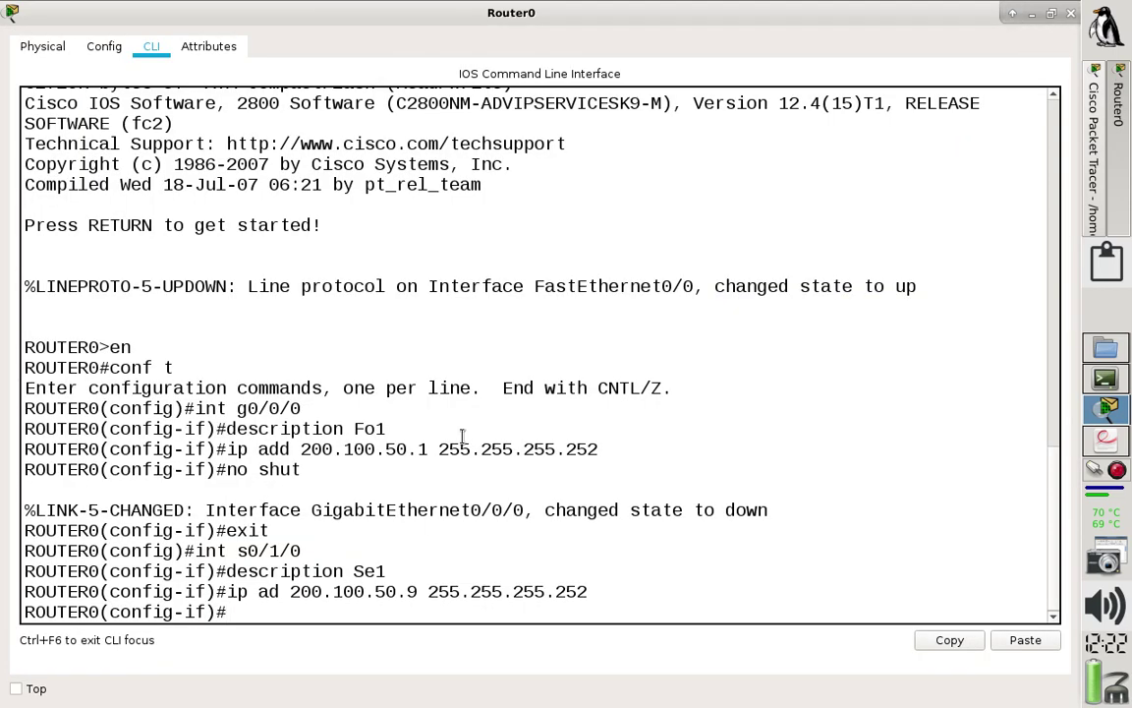
pyautogui.write('clock rate')
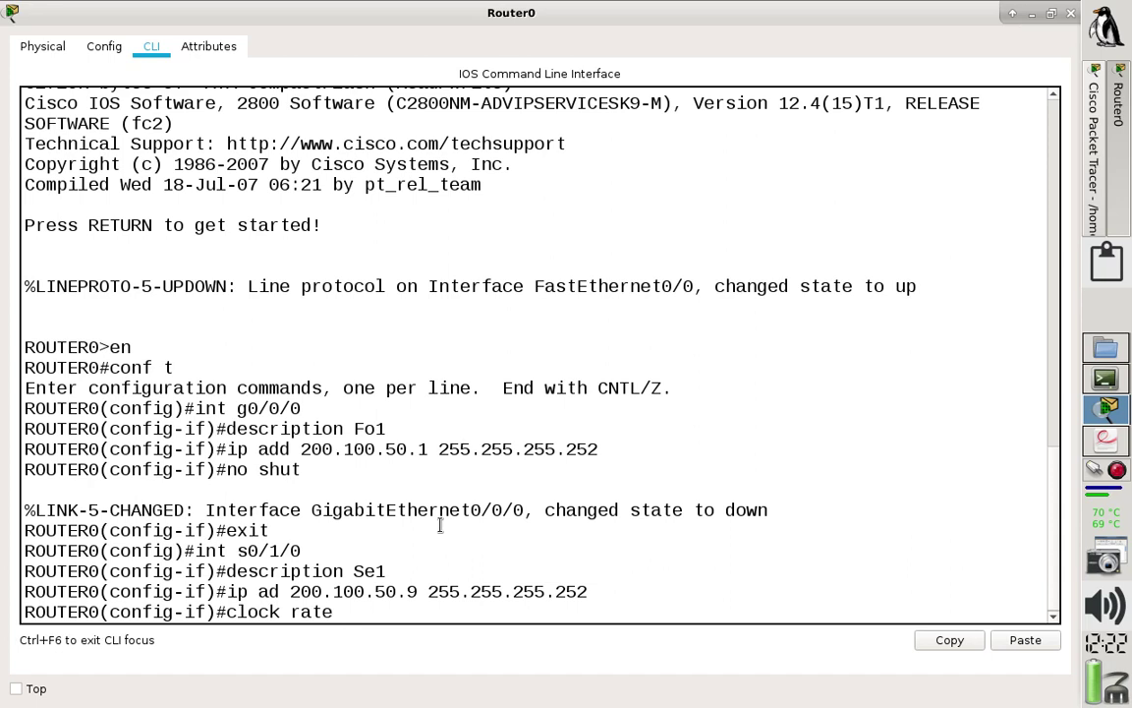
pyautogui.write(' ?')
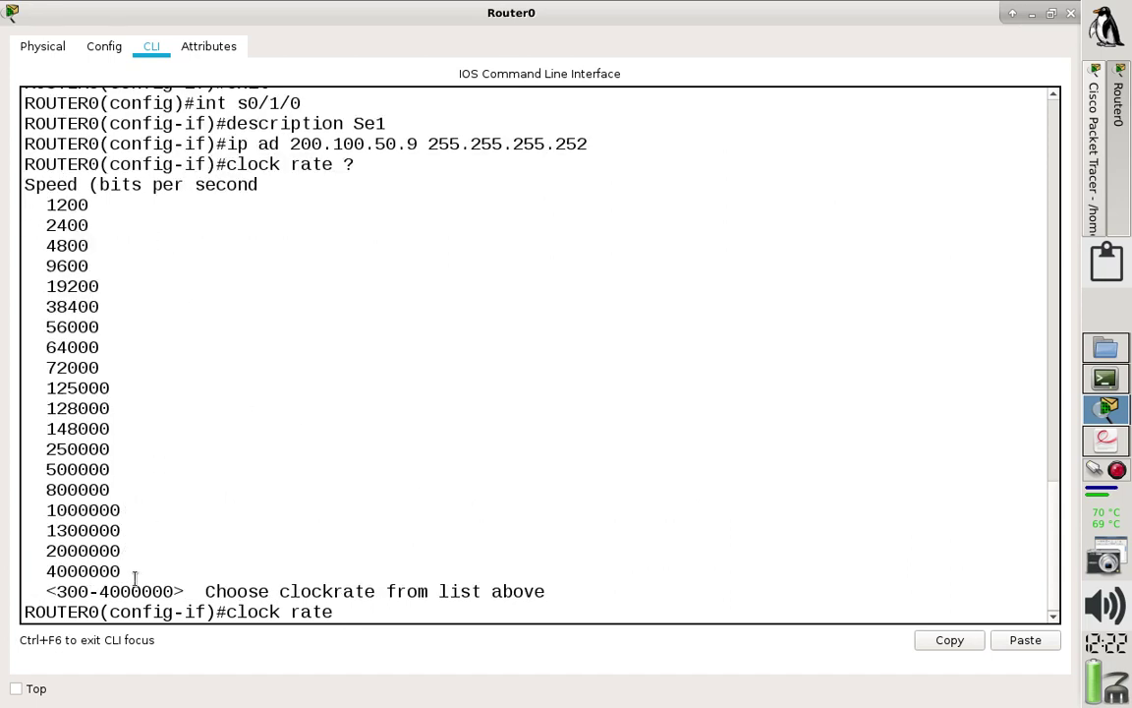
pyautogui.moveTo(121, 571); pyautogui.dragTo(46, 571)
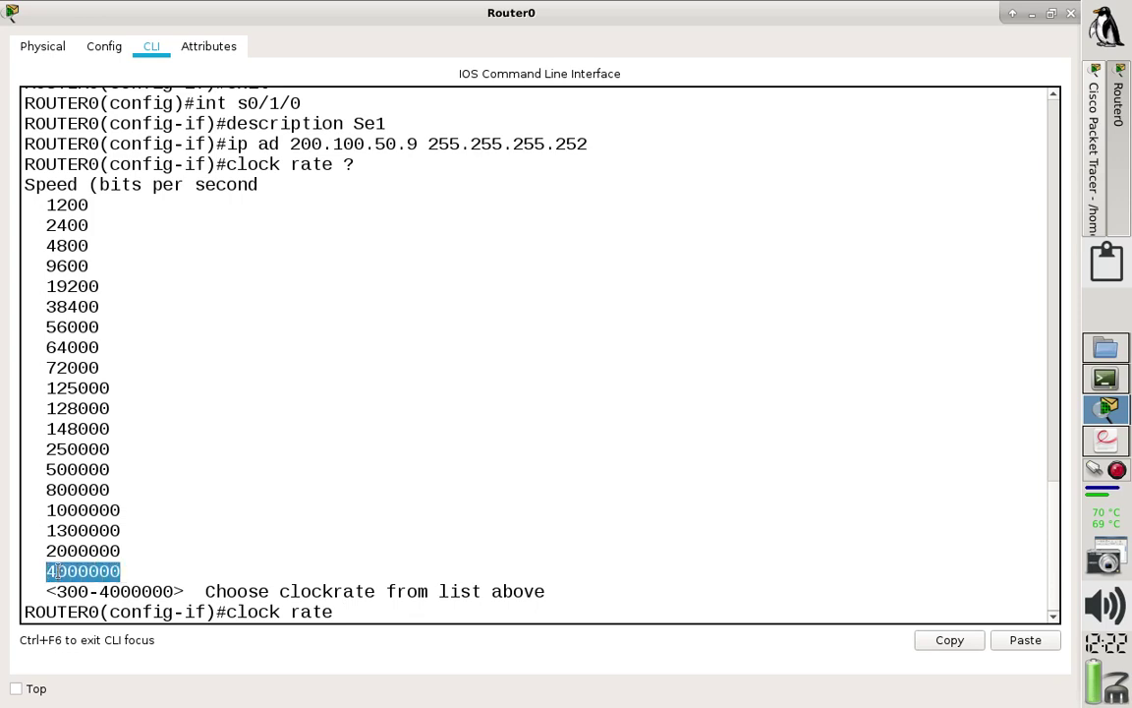
pyautogui.click(367, 611)
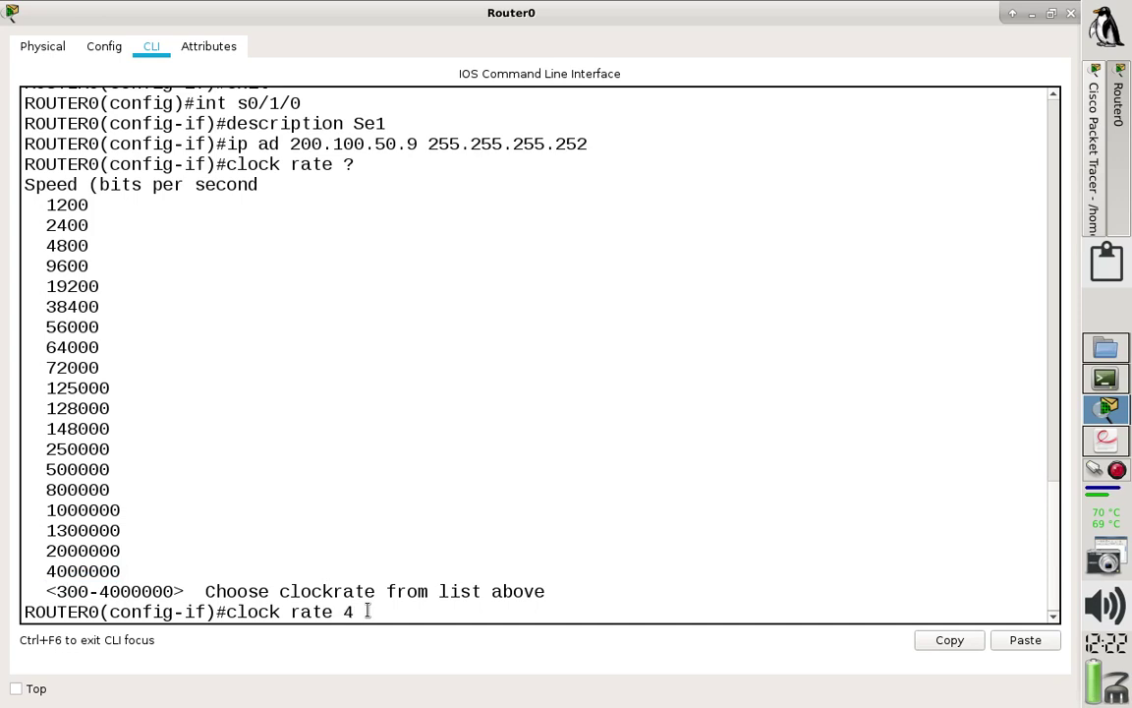
pyautogui.write('000000')
pyautogui.press('Return')
# Enable interface s0/1/0 with no shut.
pyautogui.write('no s')
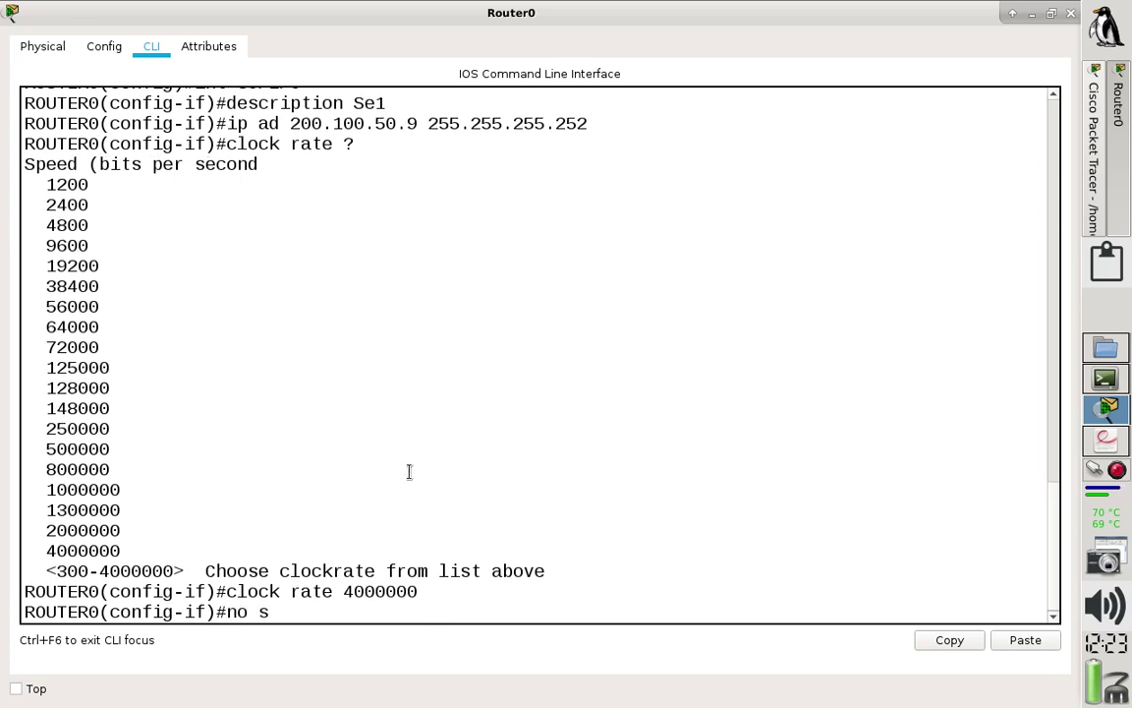
pyautogui.write('hit')
pyautogui.press('Return')
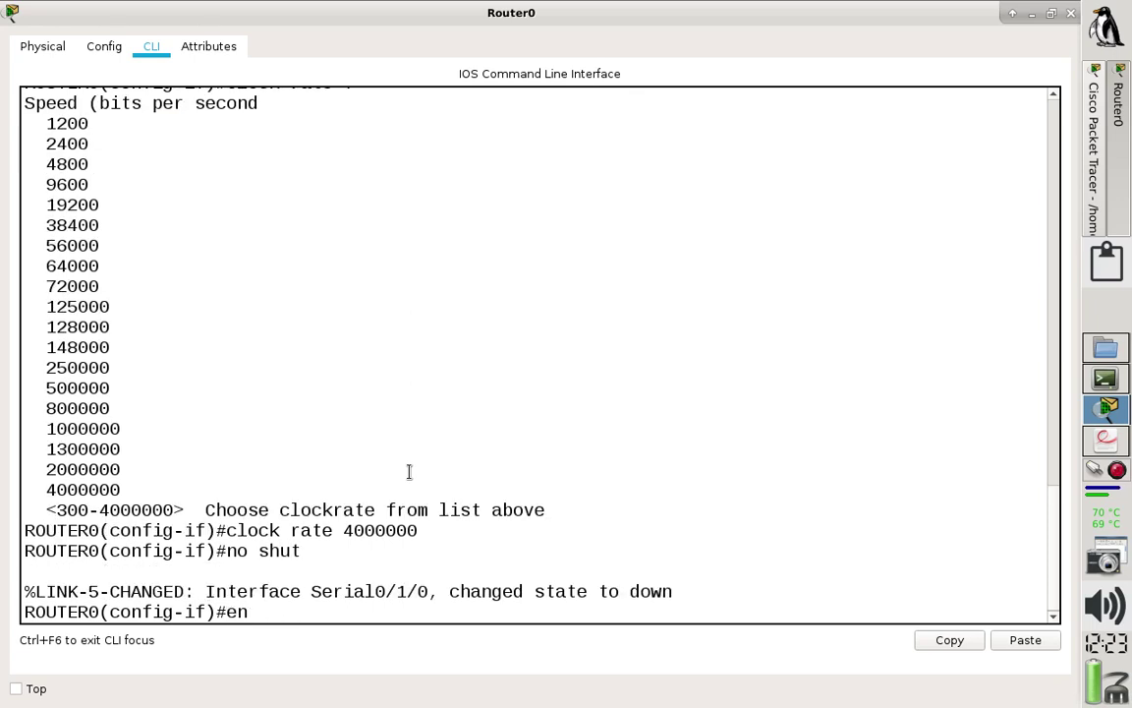
# Leave Router0's configuration mode with end and save the configuration with wr.
pyautogui.write('end')
pyautogui.press('Return')
pyautogui.write('w')
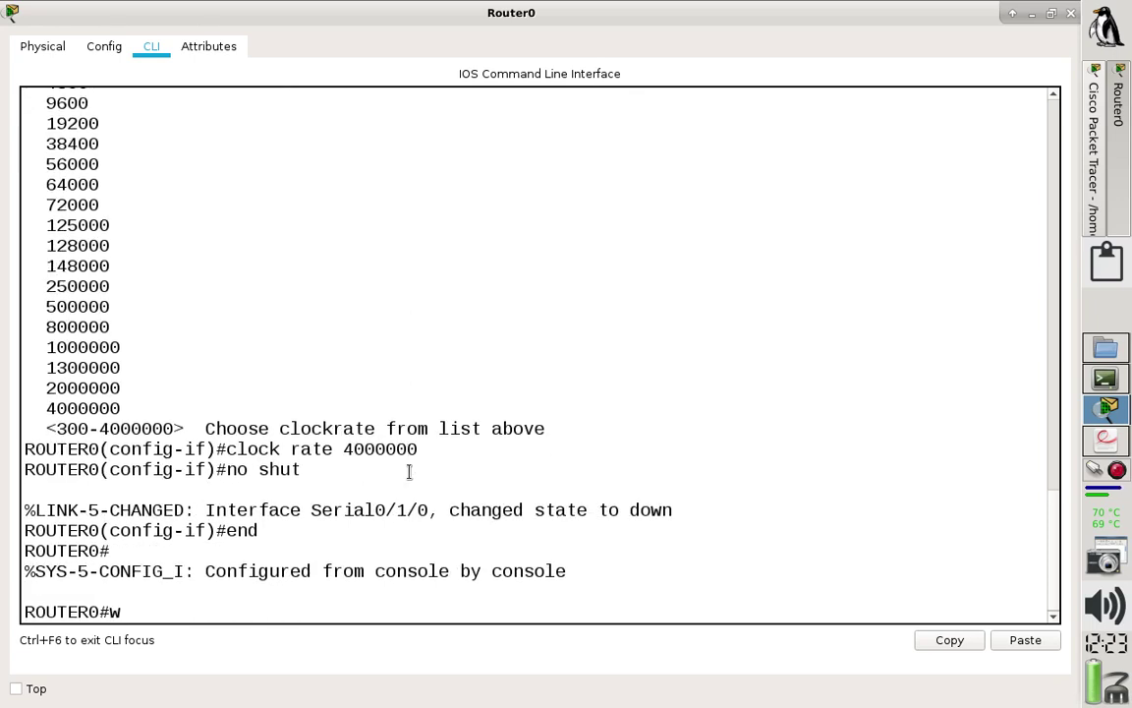
pyautogui.write('r')
pyautogui.press('Return')
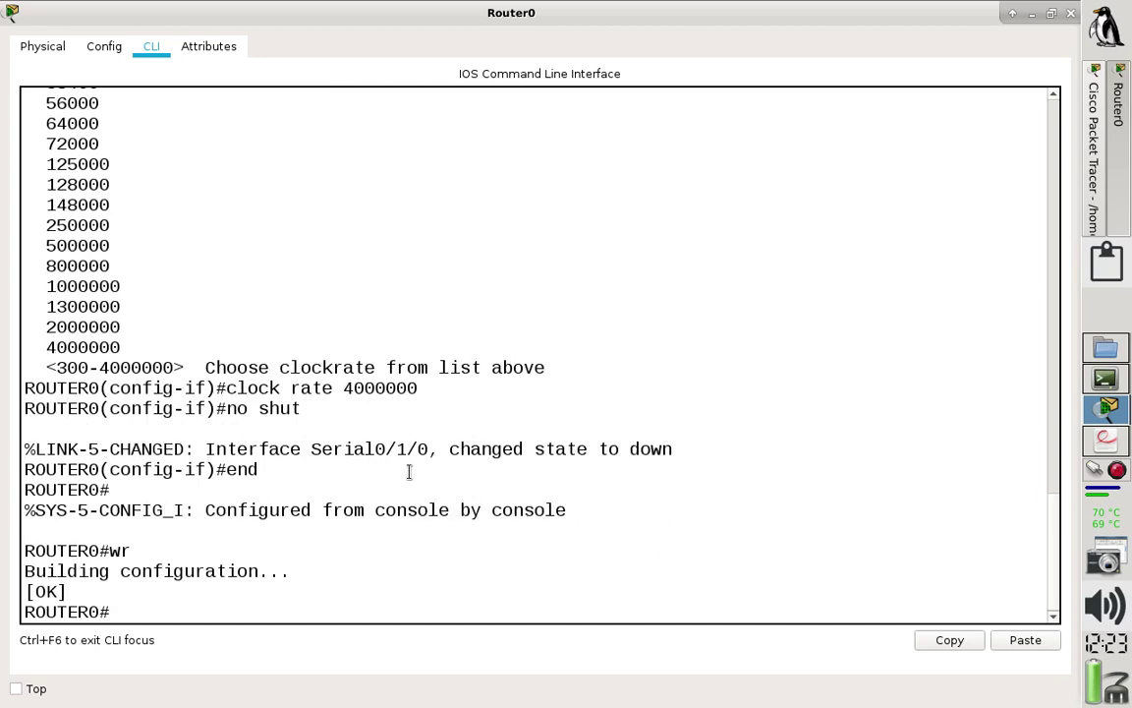
# Close Router0's window and open Router1's CLI in a maximized window.
pyautogui.press('BackSpace')
pyautogui.click(1073, 14)
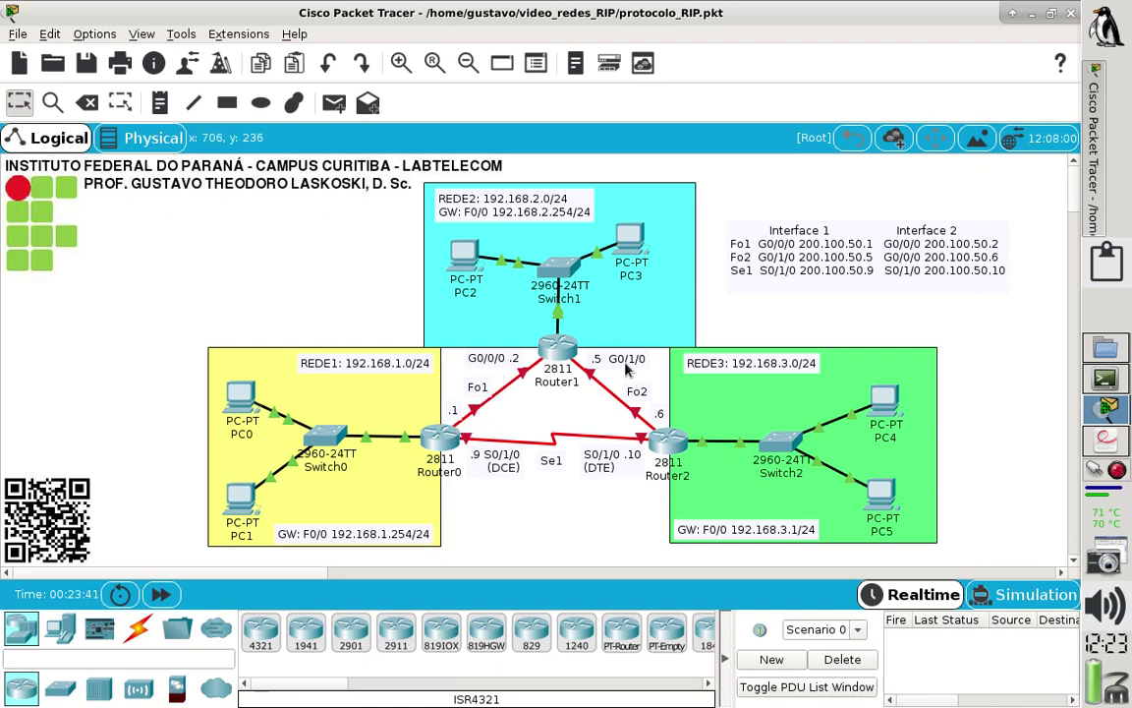
pyautogui.click(559, 349)
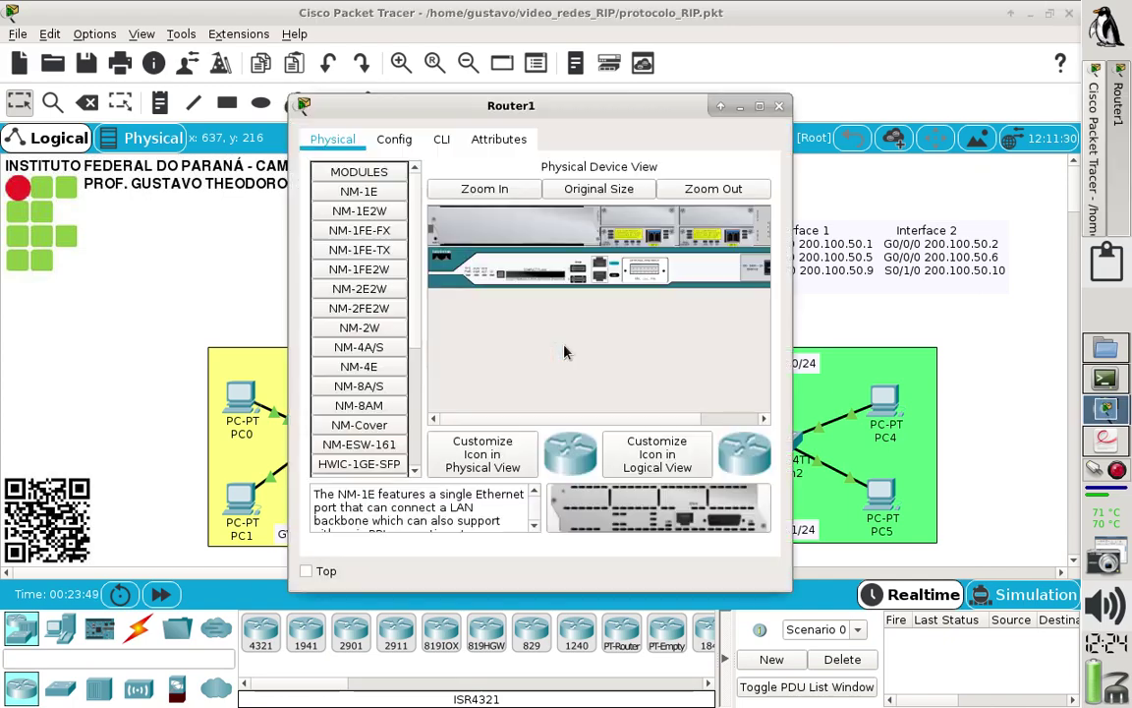
pyautogui.click(444, 139)
pyautogui.click(760, 105)
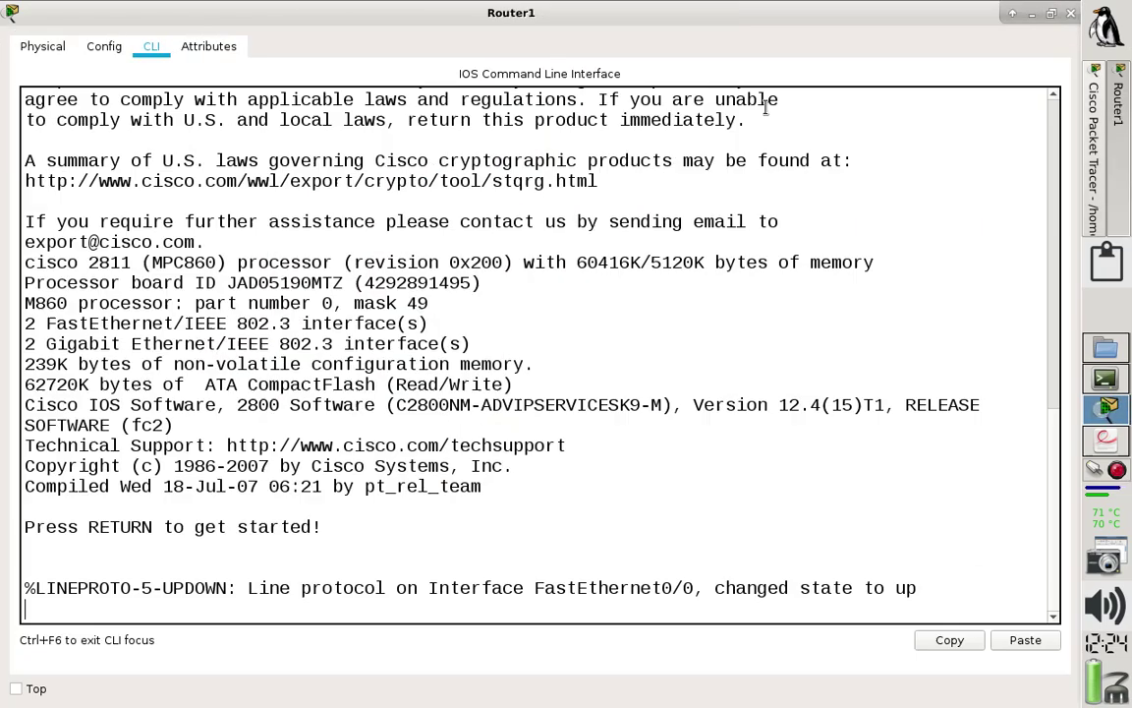
# Start Router1's console session and enter global configuration mode with en and conf t.
pyautogui.press('Return')
pyautogui.write('e')
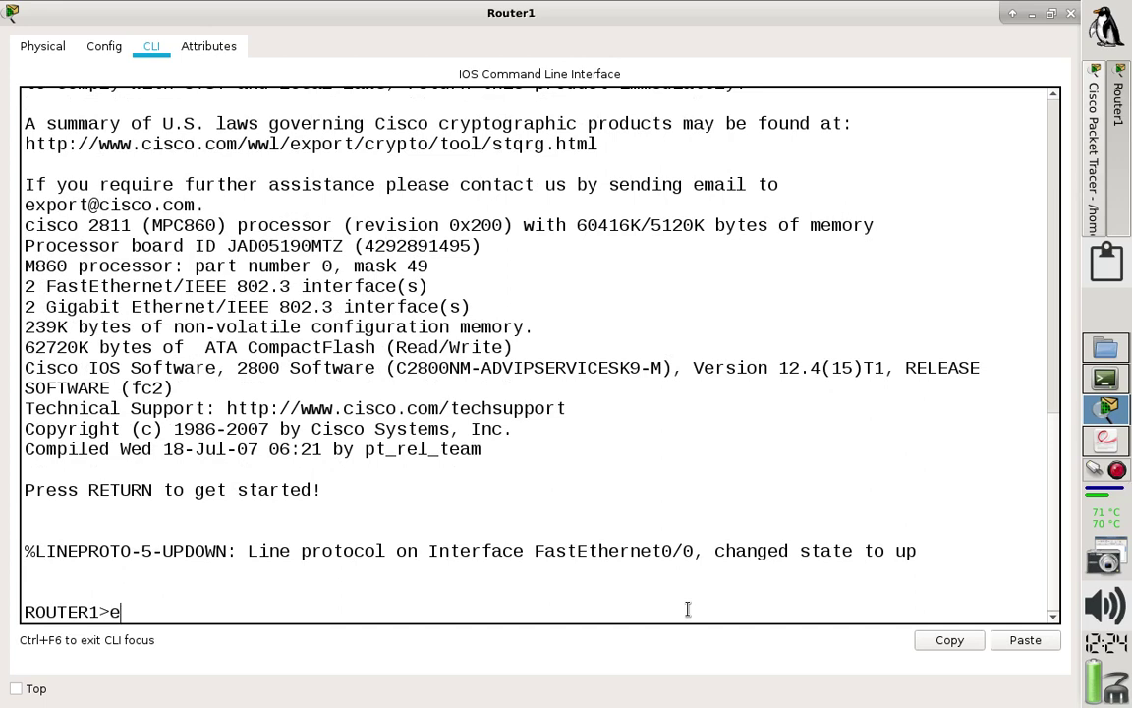
pyautogui.write('n')
pyautogui.press('Return')
pyautogui.write('conf t')
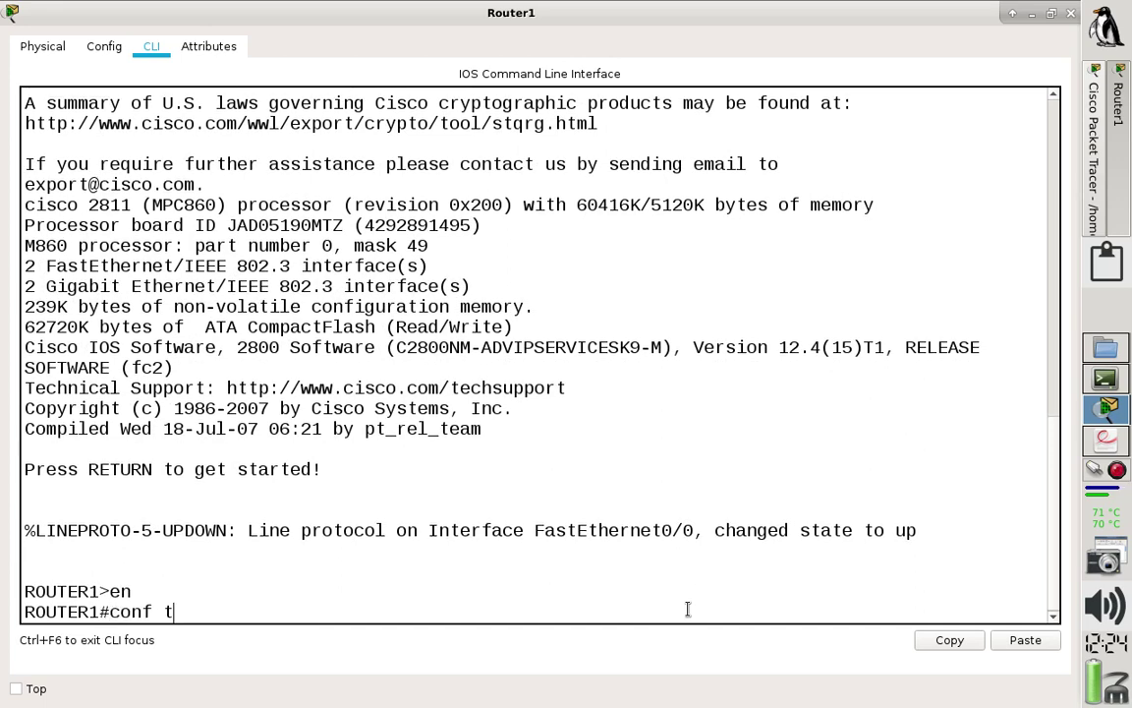
pyautogui.press('Return')
# Enter interface g0/0/0 on Router1 and set its description to Fo1.
pyautogui.write('ig)#int g')
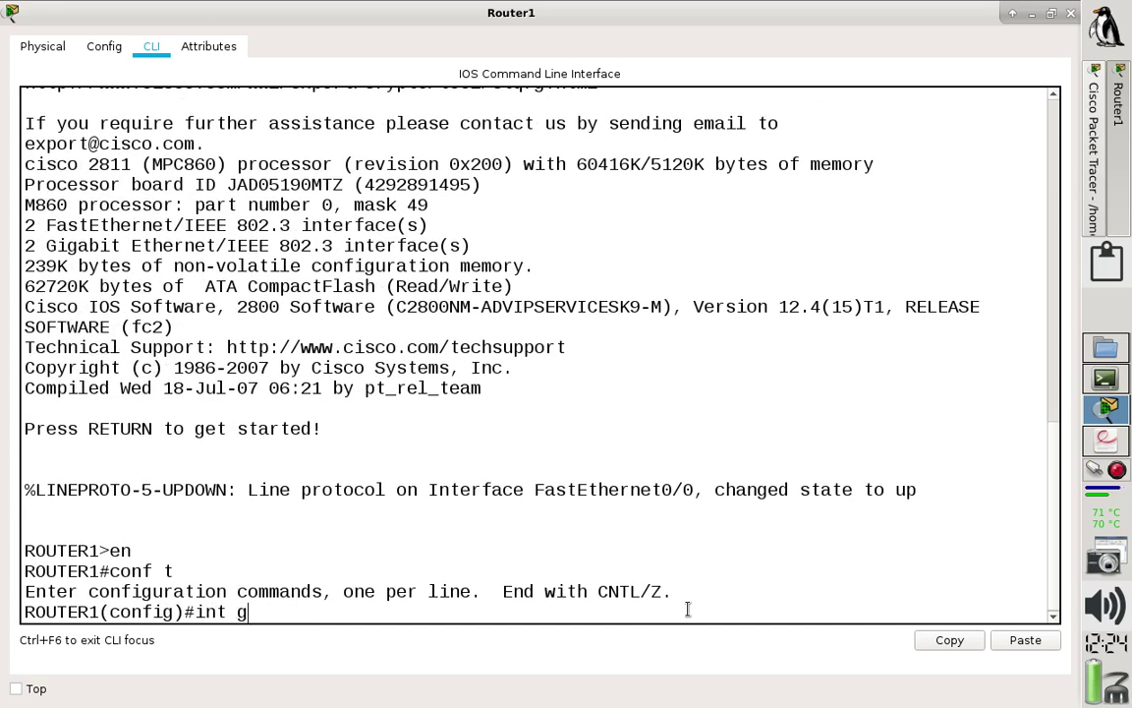
pyautogui.write('0/0/0')
pyautogui.press('Return')
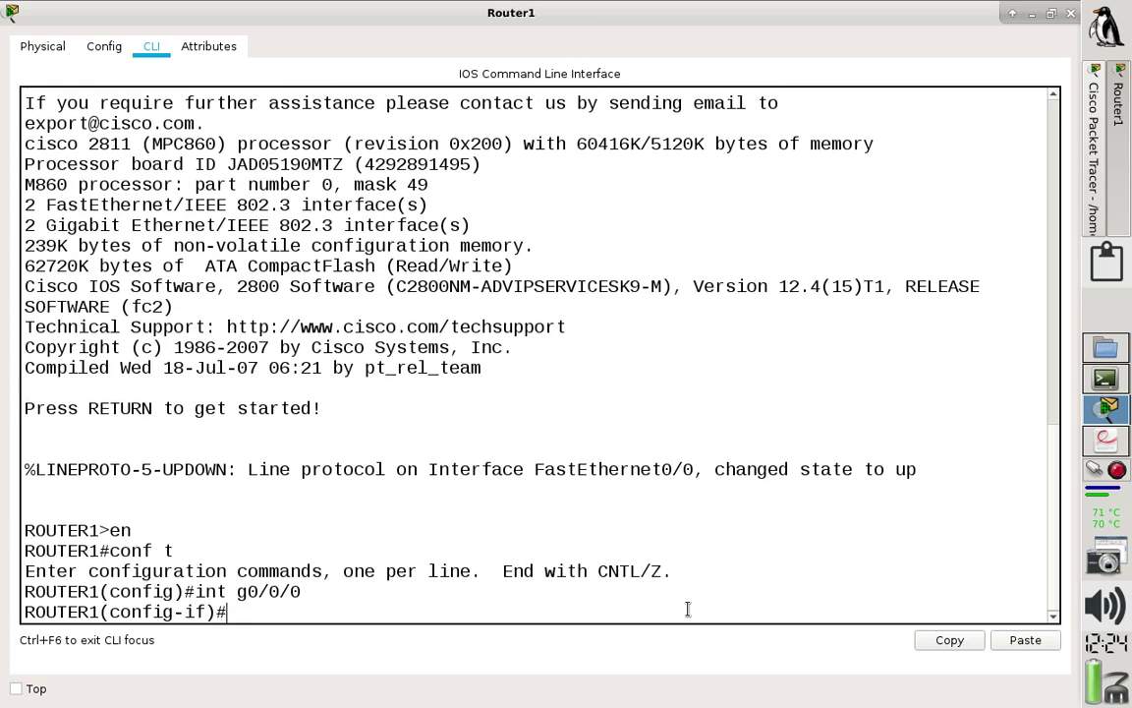
pyautogui.write('descriptoion F0')
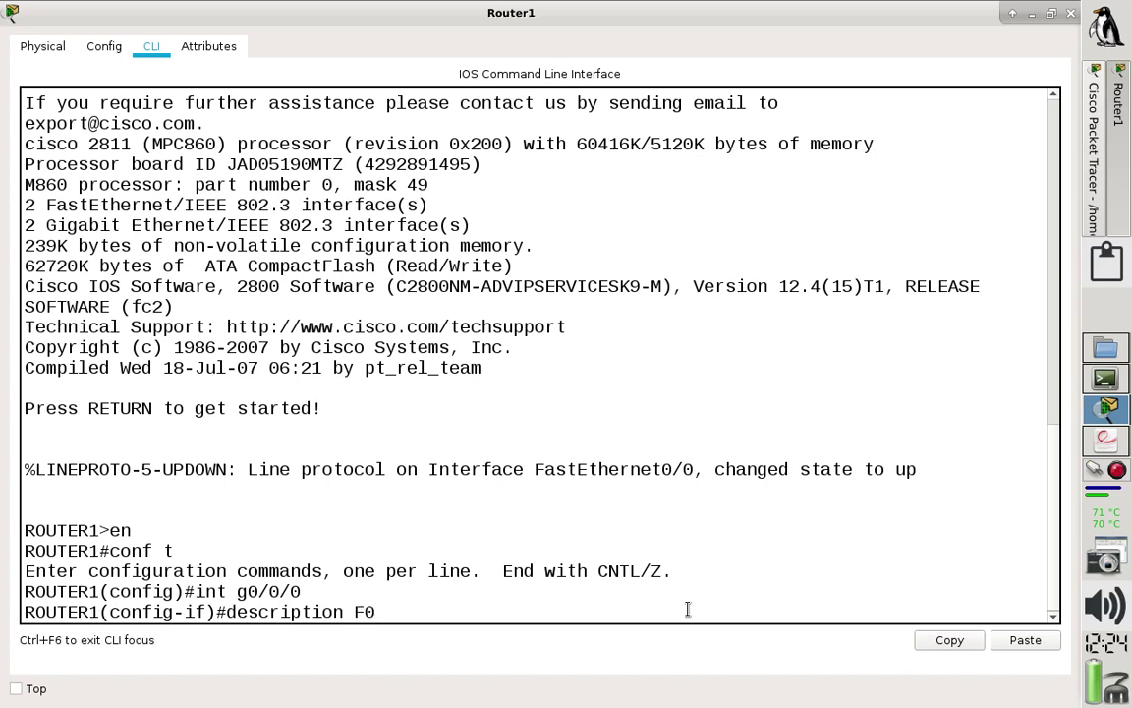
pyautogui.press('BackSpace')
pyautogui.write('o1')
pyautogui.press('Return')
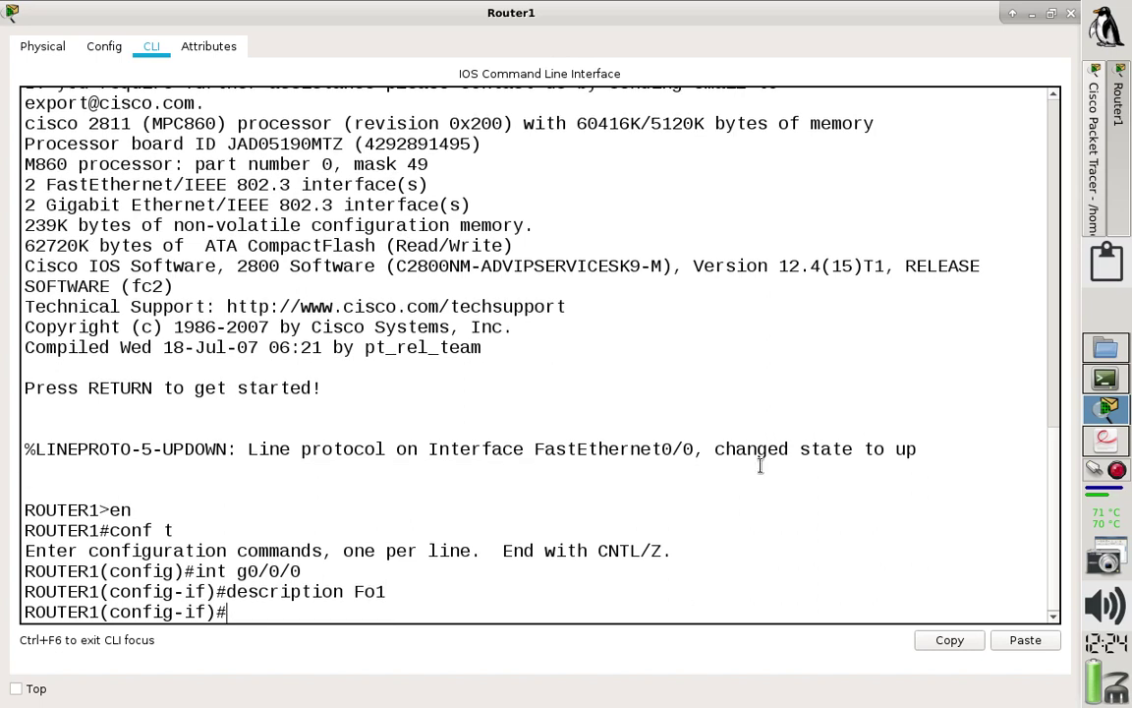
# Check the Fo1 link addressing in the topology and assign 200.100.50.2 with mask 255.255.255.252 to interface g0/0/0.
pyautogui.click(1013, 15)
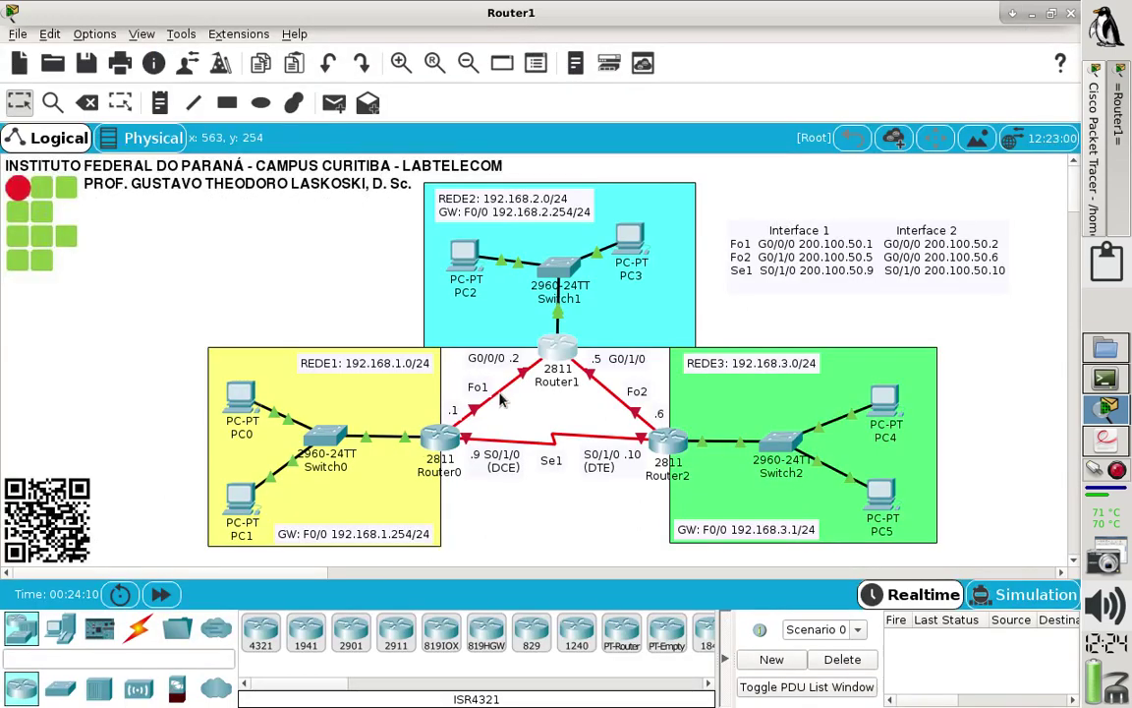
pyautogui.click(1012, 14)
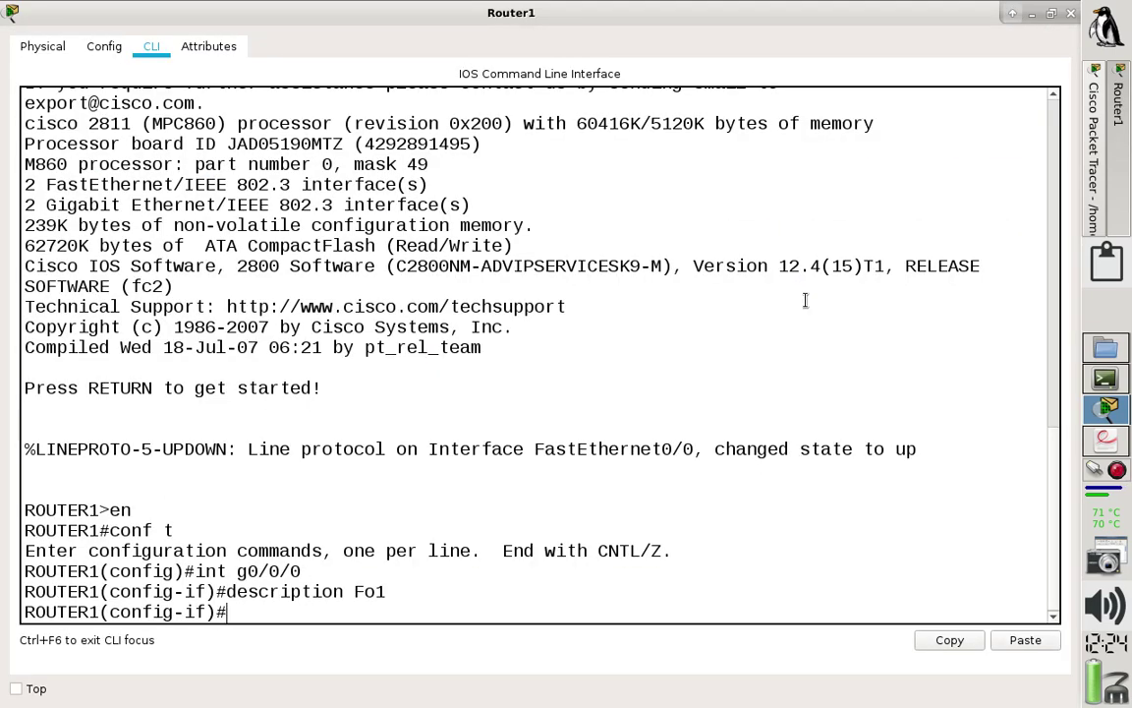
pyautogui.write('ip add ')
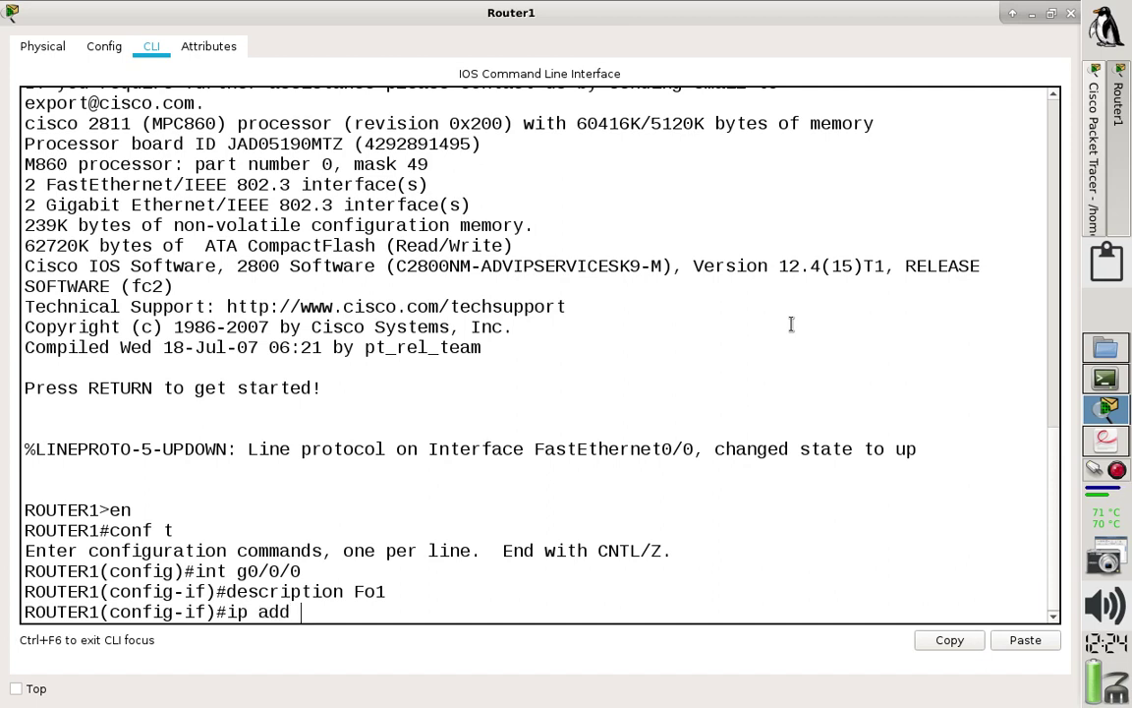
pyautogui.write('200.100.50.2 255')
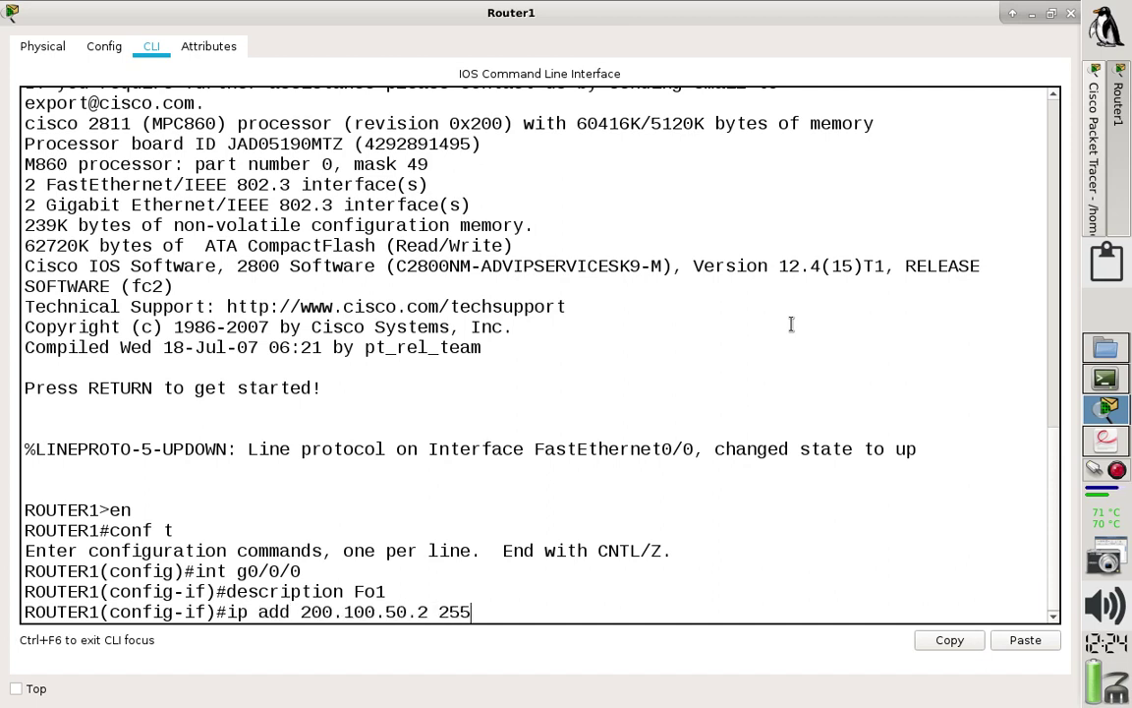
pyautogui.write('.255.255.252')
pyautogui.press('Return')
# Enable interface g0/0/0 with no shut and exit to global configuration mode.
pyautogui.write('nfig-if)#n')
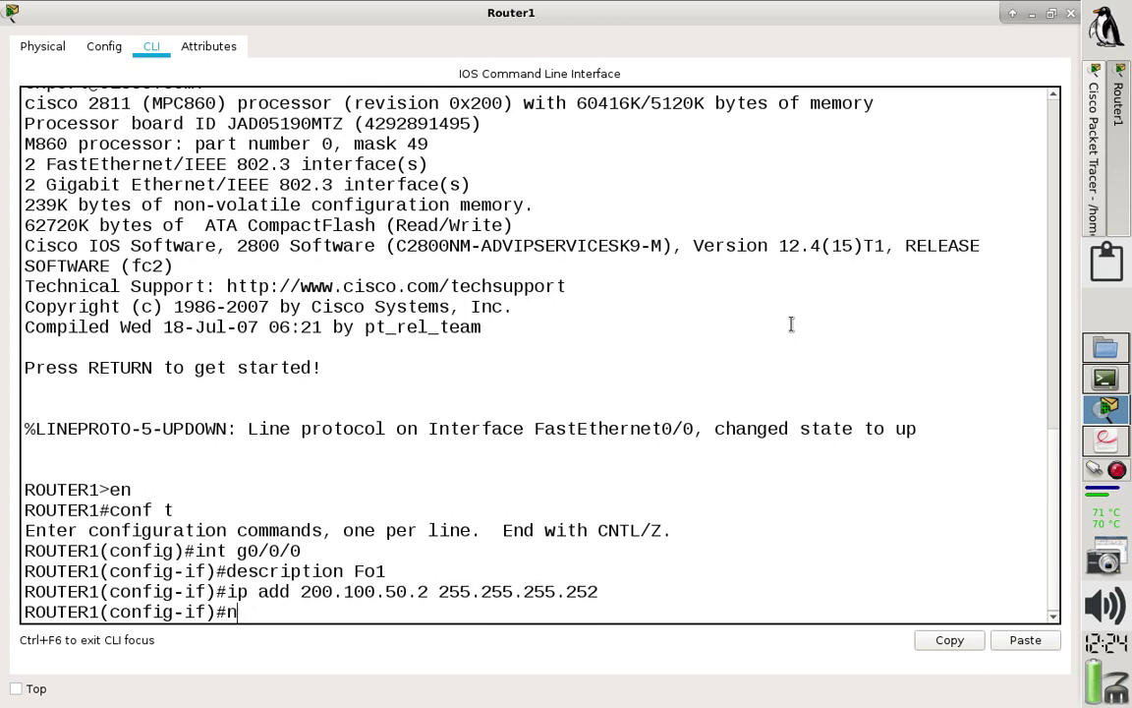
pyautogui.write('o shut')
pyautogui.press('Return')
pyautogui.press('Return')
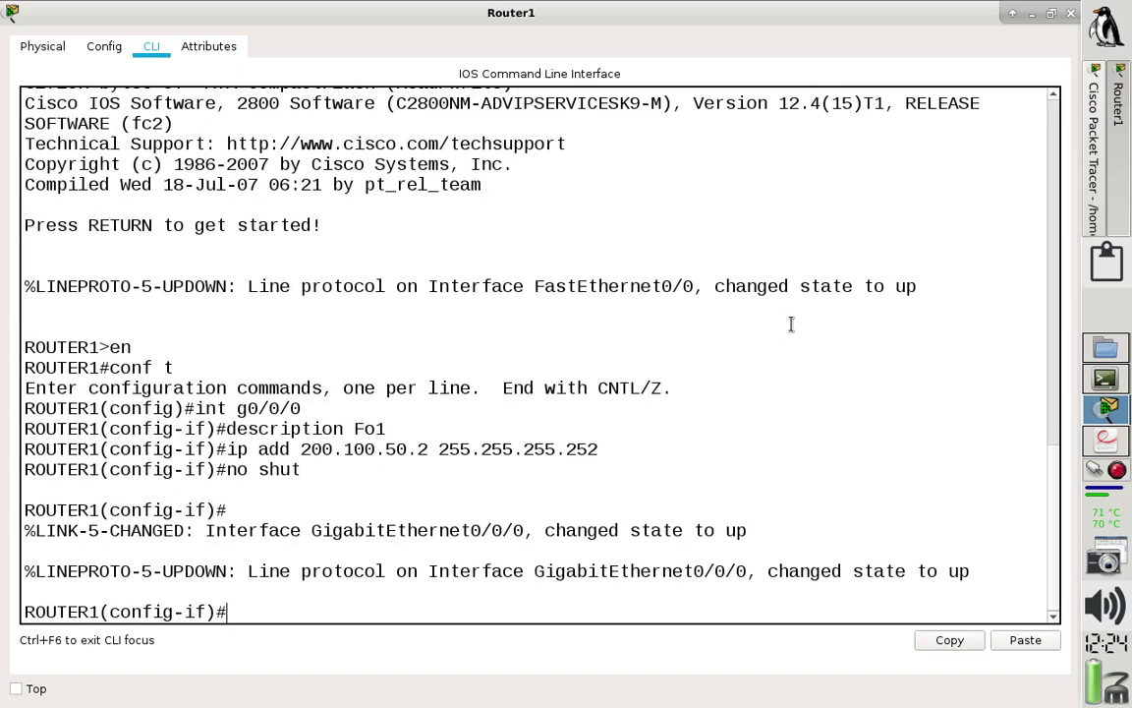
pyautogui.write('exit')
pyautogui.press('Return')
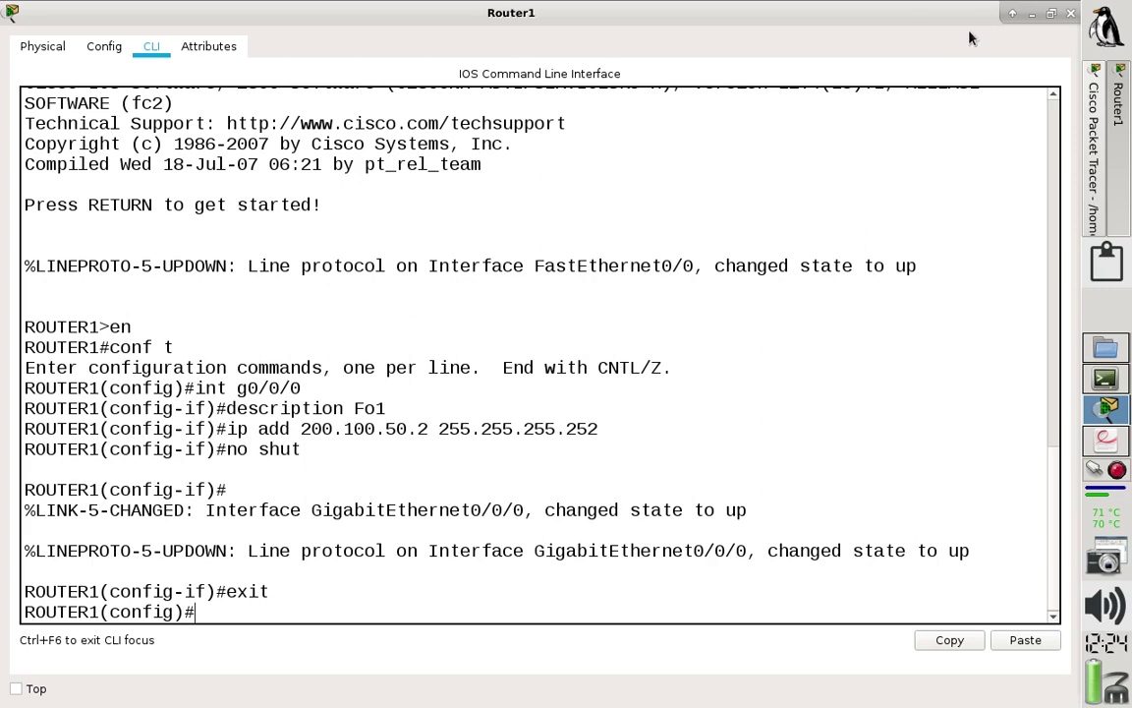
# Check Router1's second link in the topology, enter interface g0/1/0 and set its description to Fo2.
pyautogui.click(1014, 14)
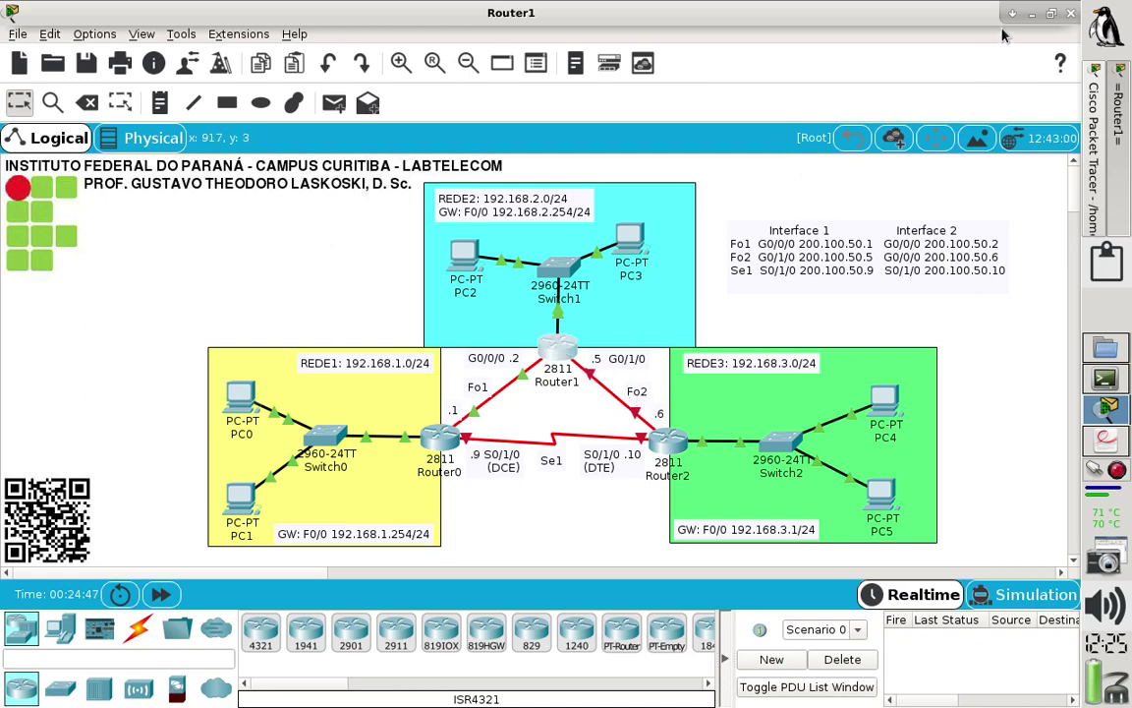
pyautogui.write('ig)#i')
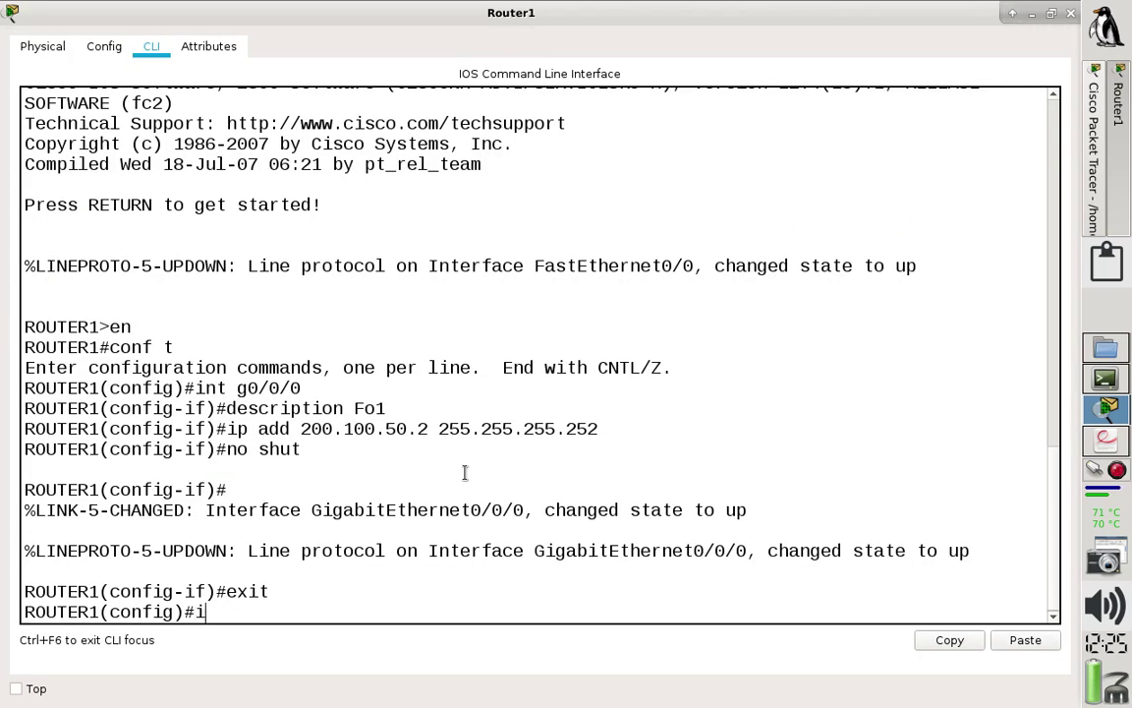
pyautogui.write('nt g0/1/0')
pyautogui.press('Return')
pyautogui.write('de')
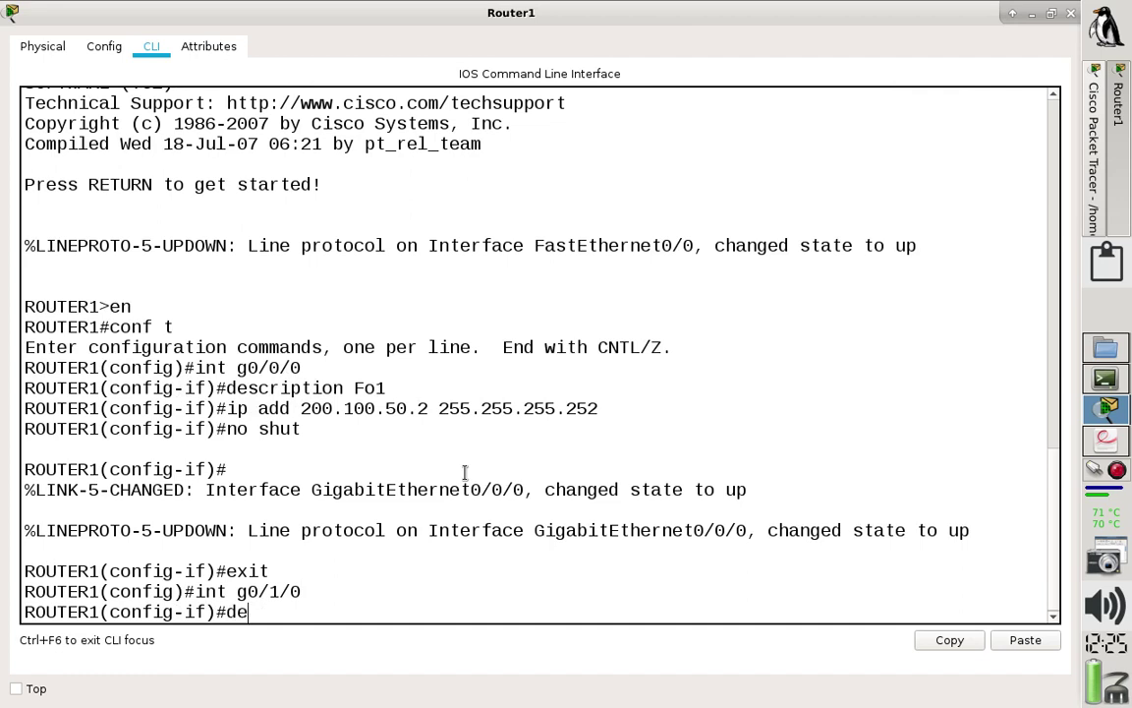
pyautogui.write('scription')
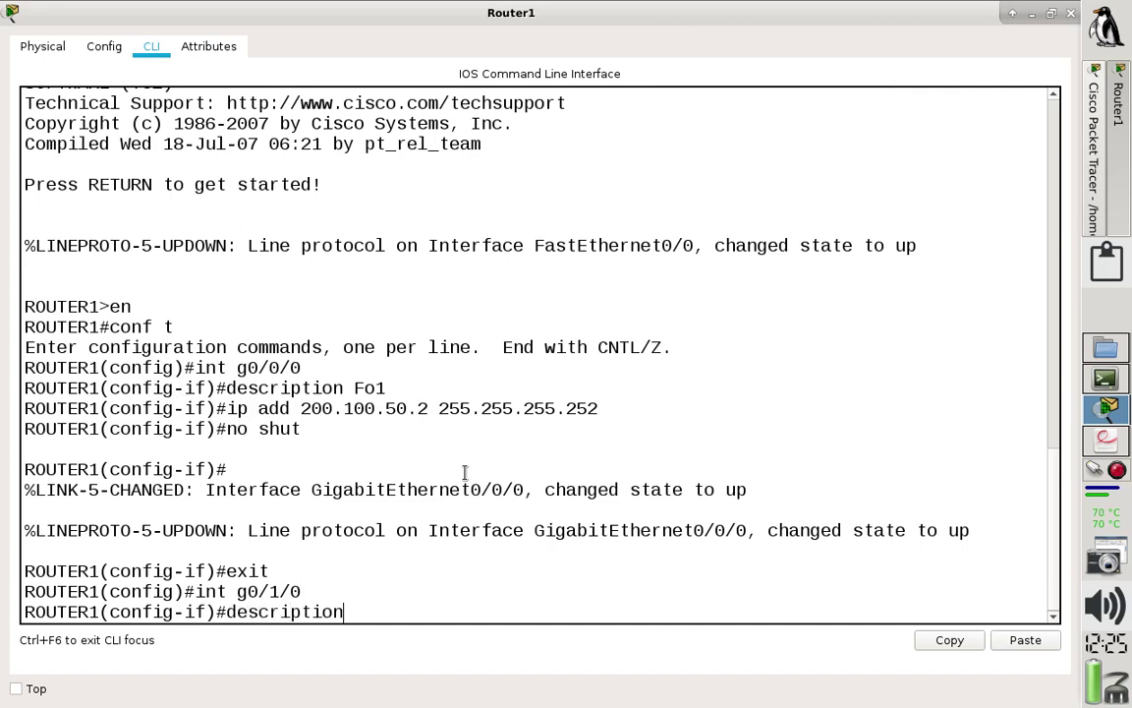
pyautogui.write(' Fo2')
pyautogui.press('Return')
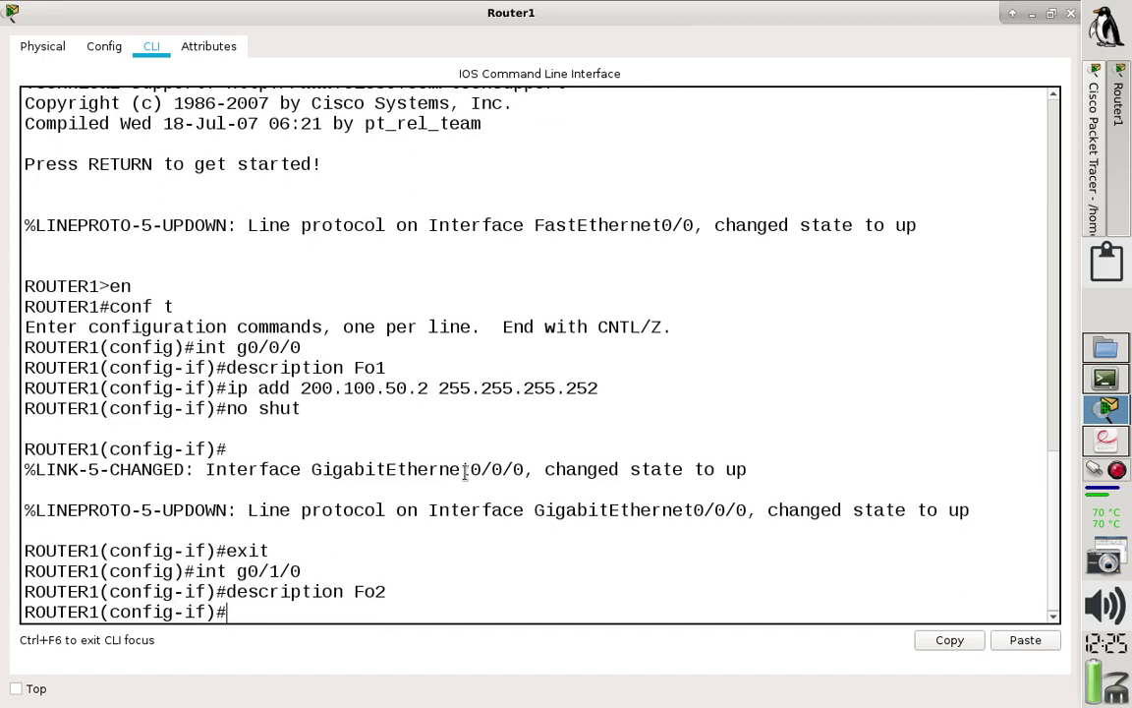
# Assign IP address 200.100.50.5 with mask 255.255.255.252 to interface g0/1/0, checking the address in the topology.
pyautogui.write('ip add 200')
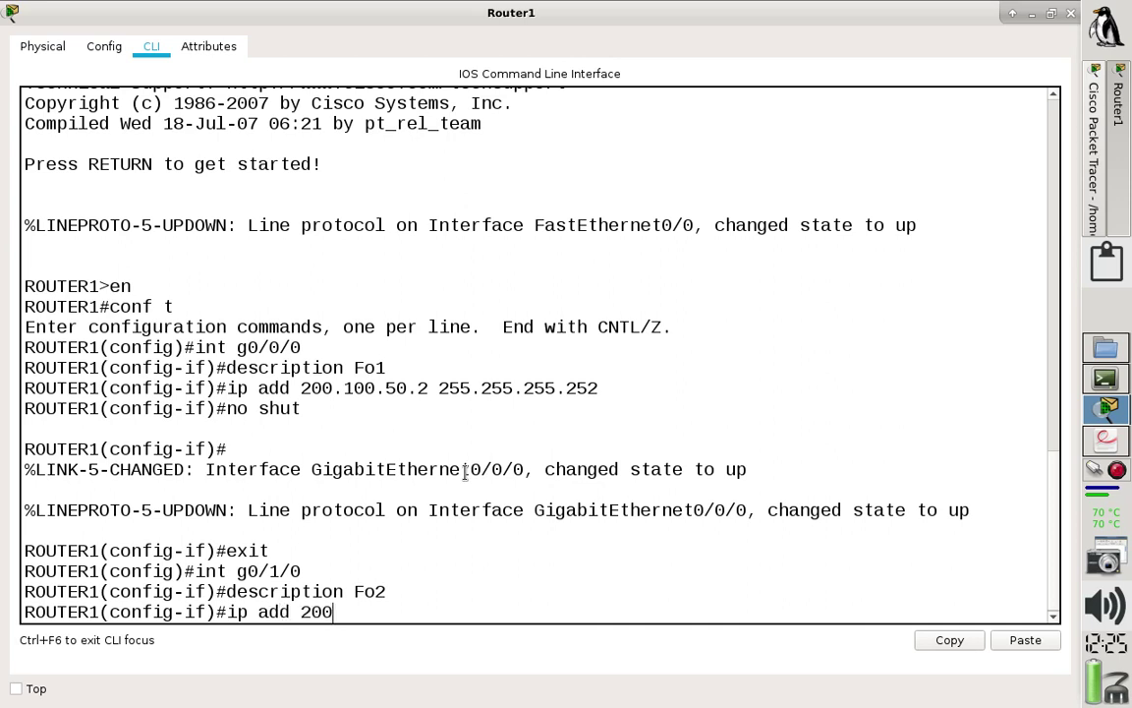
pyautogui.write('.100.50.')
pyautogui.click(1014, 15)
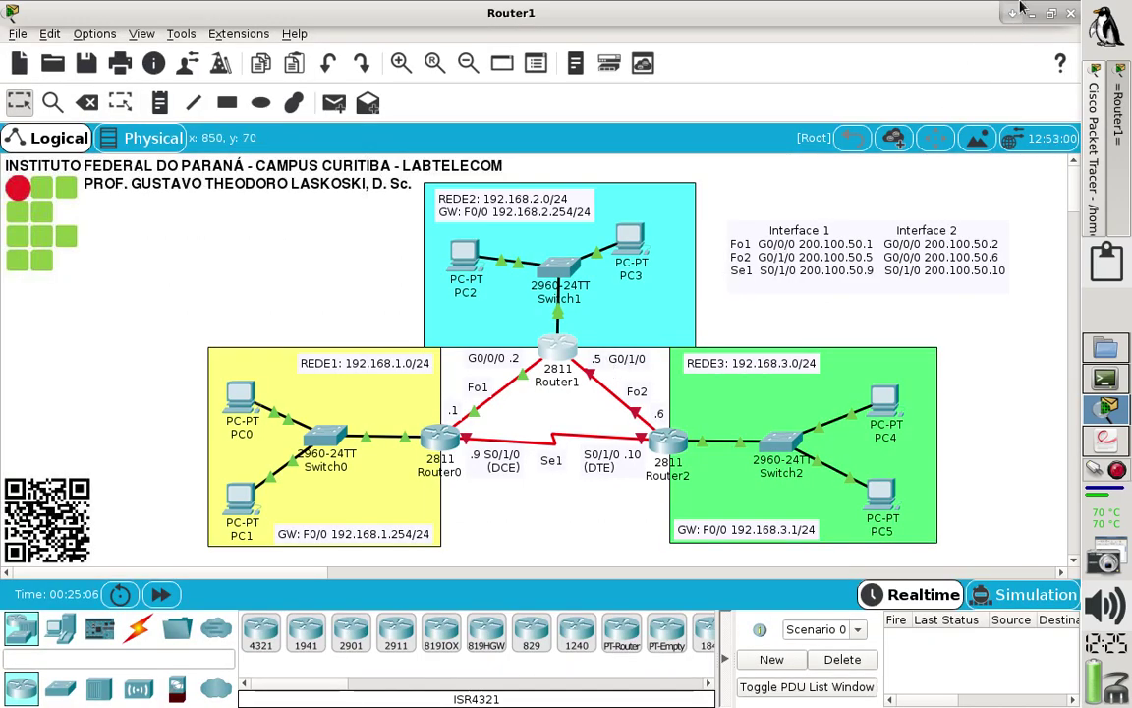
pyautogui.doubleClick(914, 13)
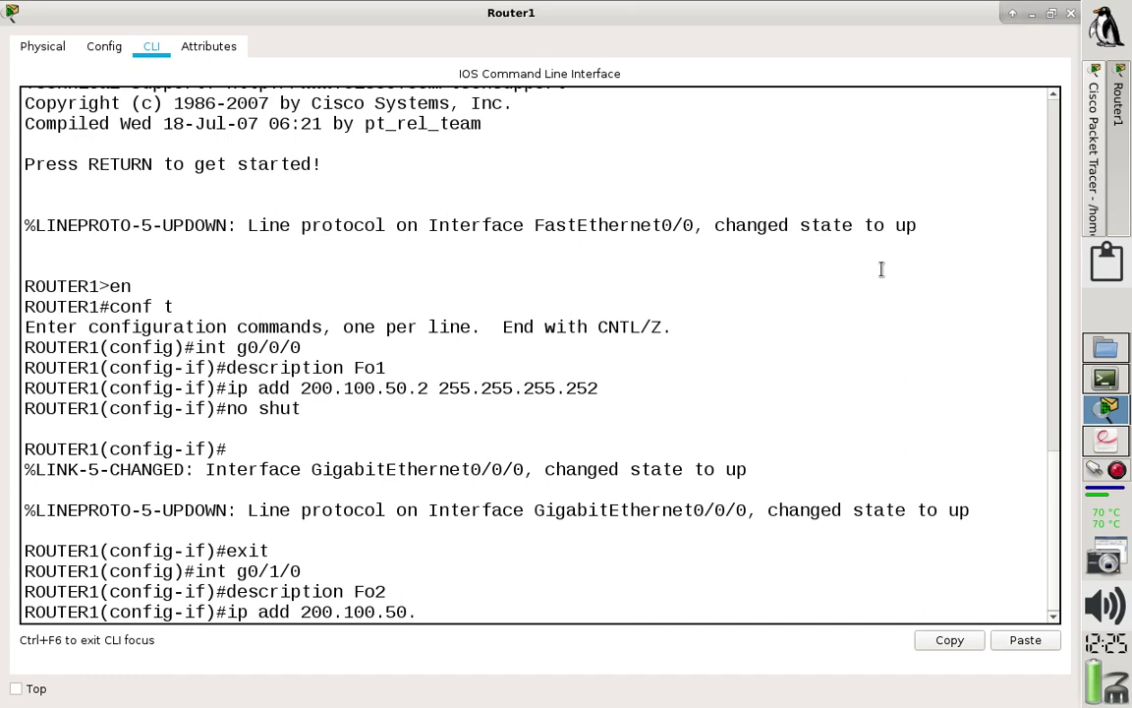
pyautogui.write('5 ')
pyautogui.write('255.255.255')
pyautogui.write('.255.252')
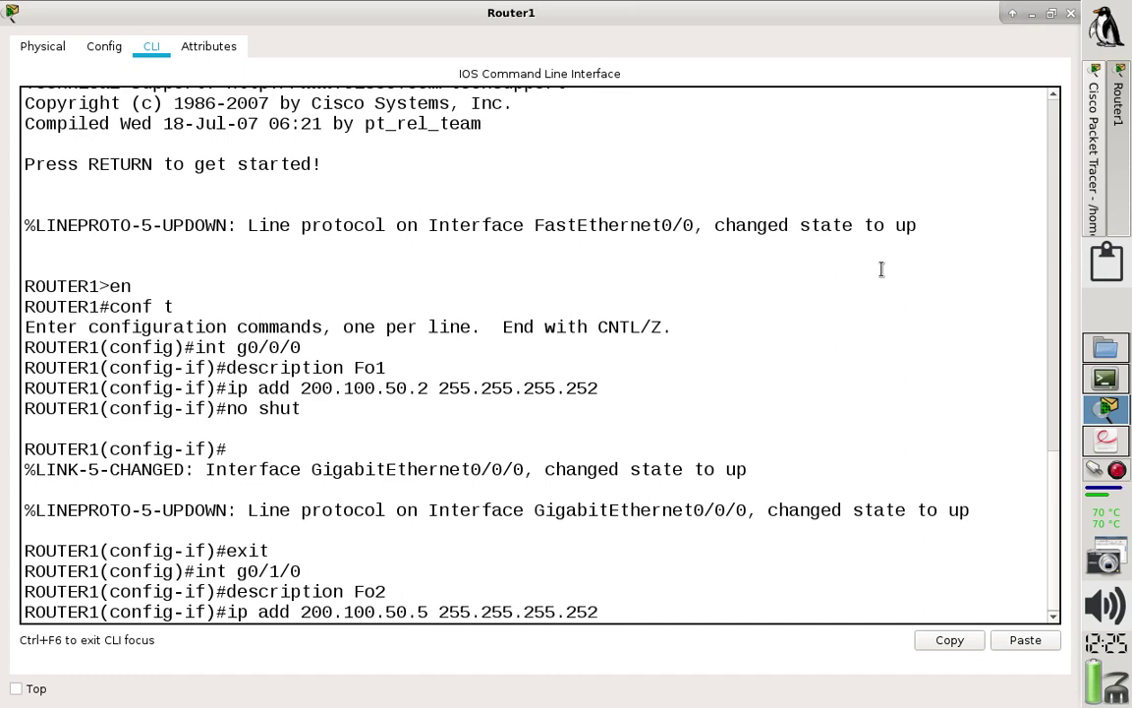
pyautogui.press('Return')
# Enable interface g0/1/0 with no shut and check the Fo2 link's status in the topology.
pyautogui.write('no')
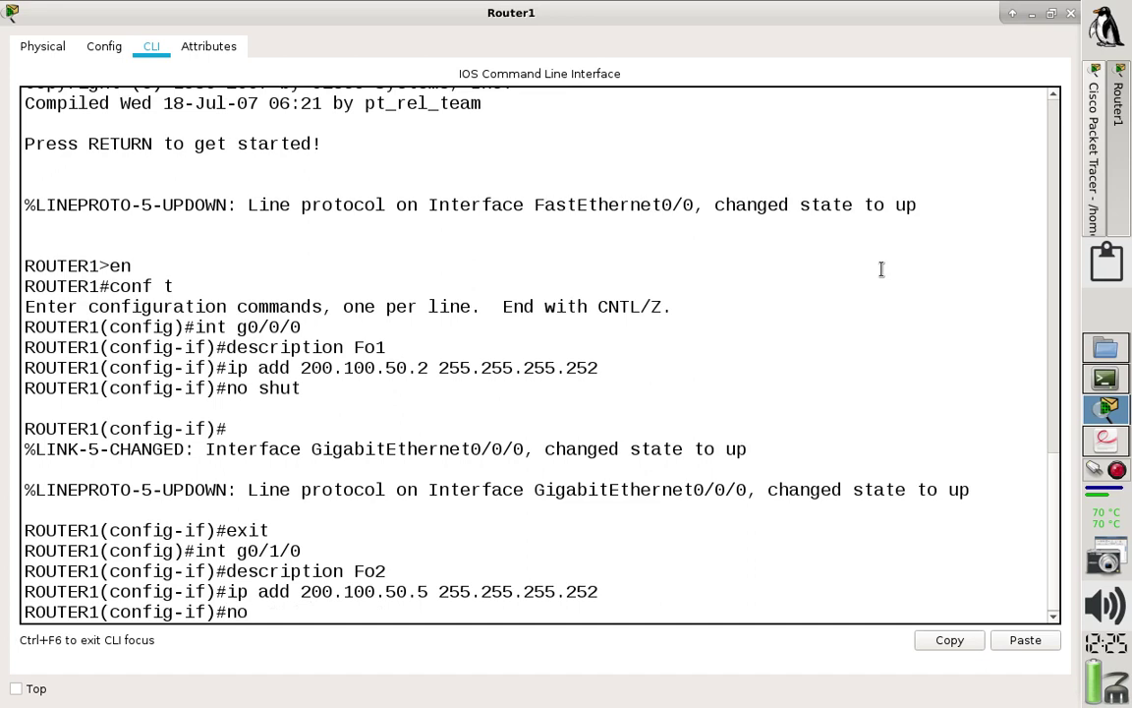
pyautogui.write(' shut')
pyautogui.press('Return')
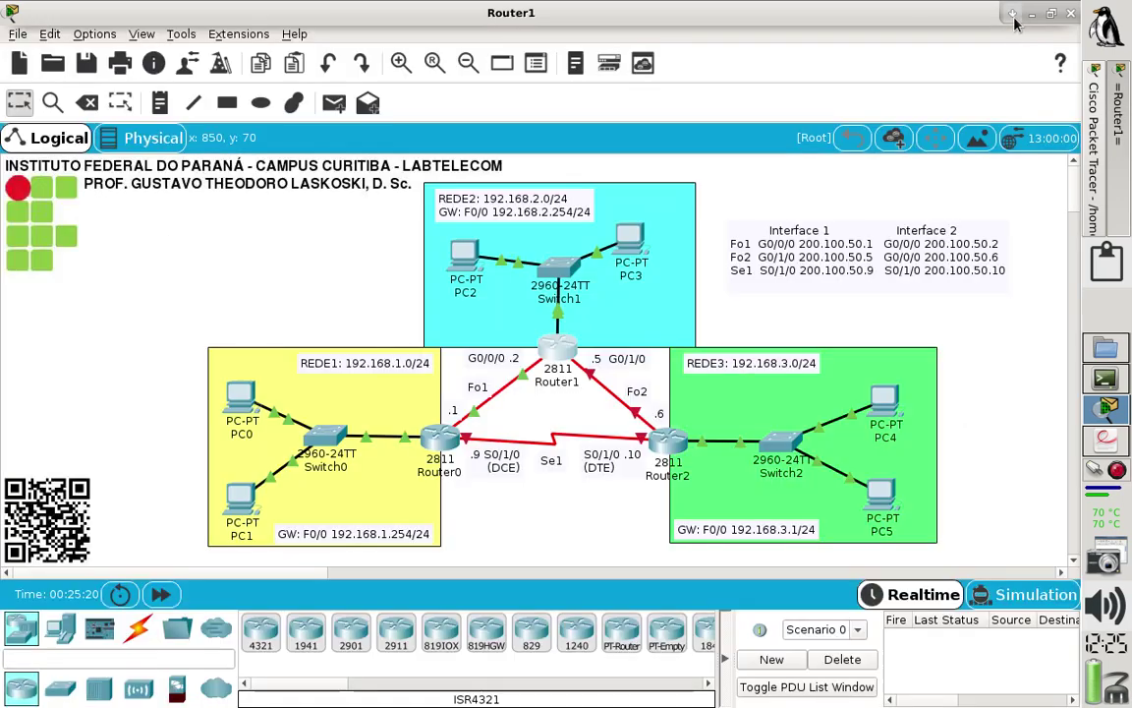
pyautogui.click(1016, 17)
pyautogui.hotkey('alt', 'Tab')
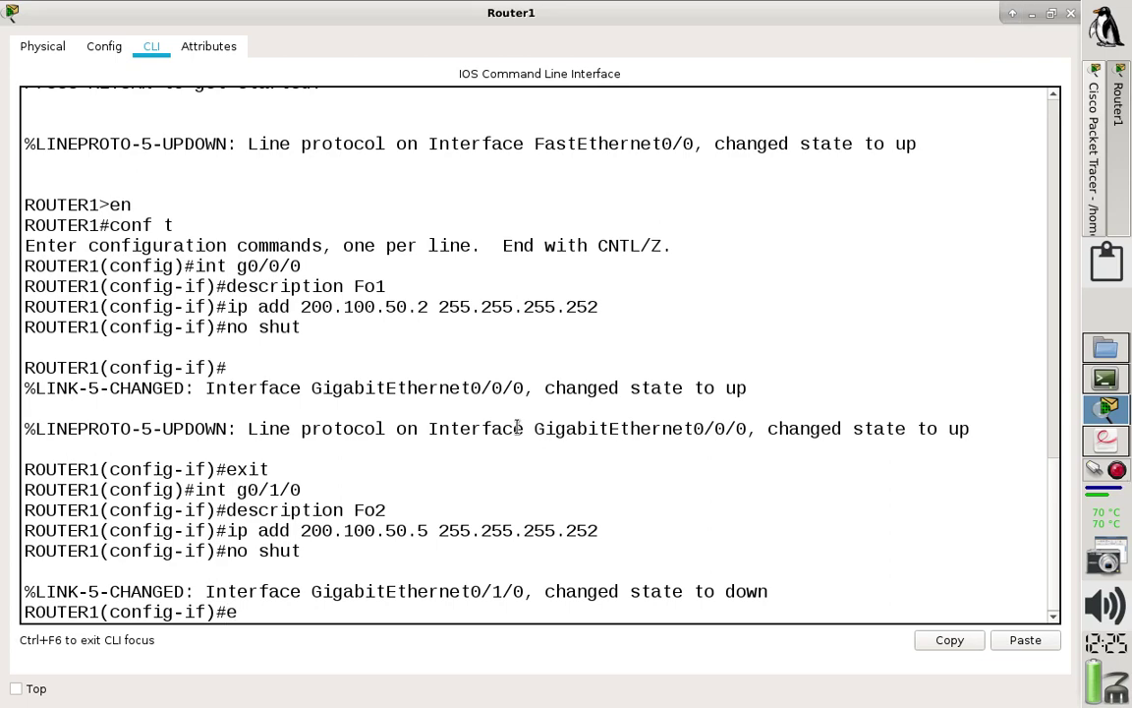
# Leave Router1's configuration mode with end and save the configuration with wr.
pyautogui.write('end')
pyautogui.press('Return')
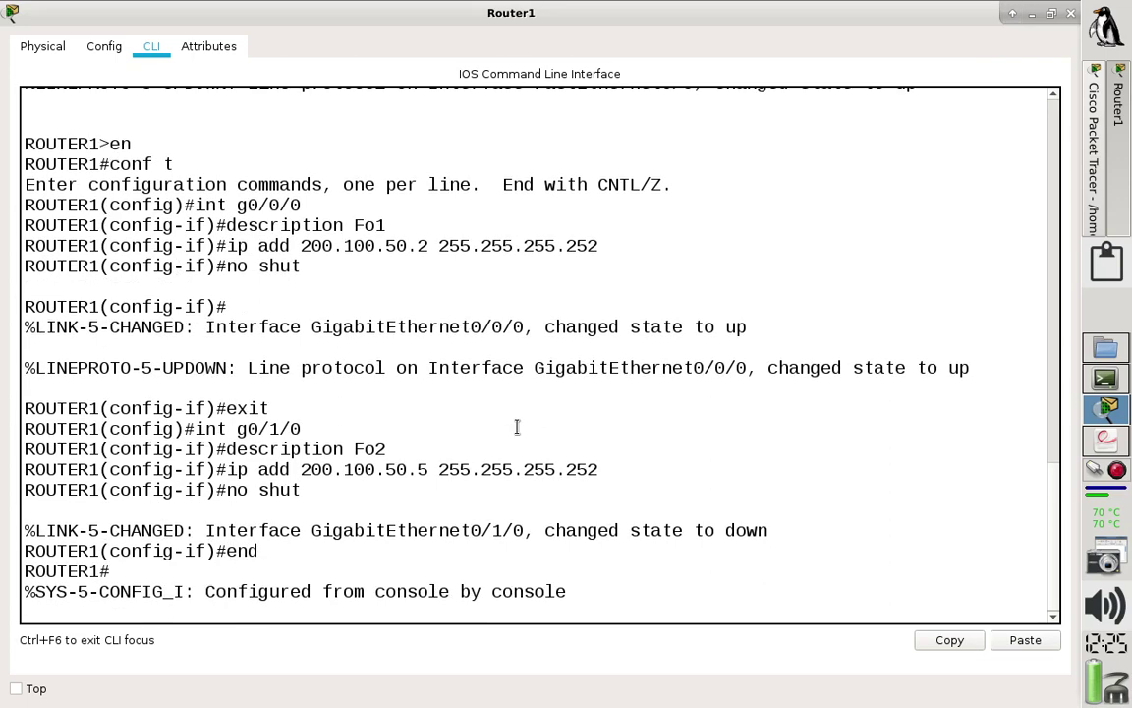
pyautogui.write('wr')
pyautogui.press('Return')
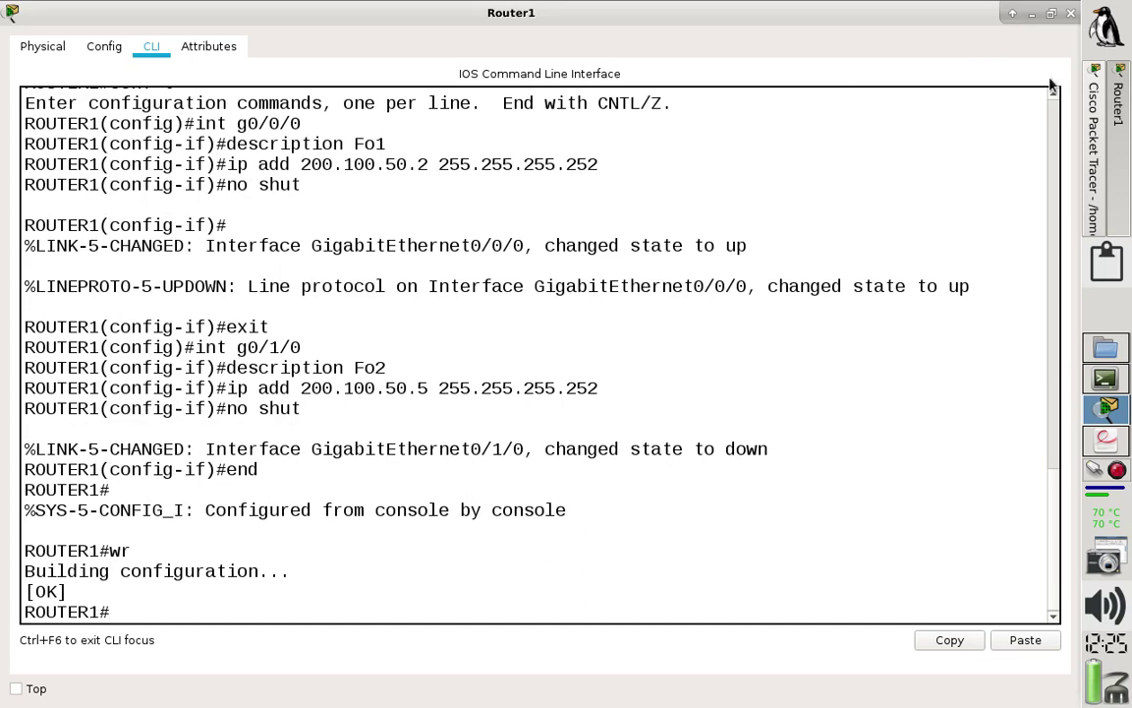
# Close Router1's window, open Router2's CLI maximized and enter global configuration mode with en and conf t.
pyautogui.click(1070, 16)
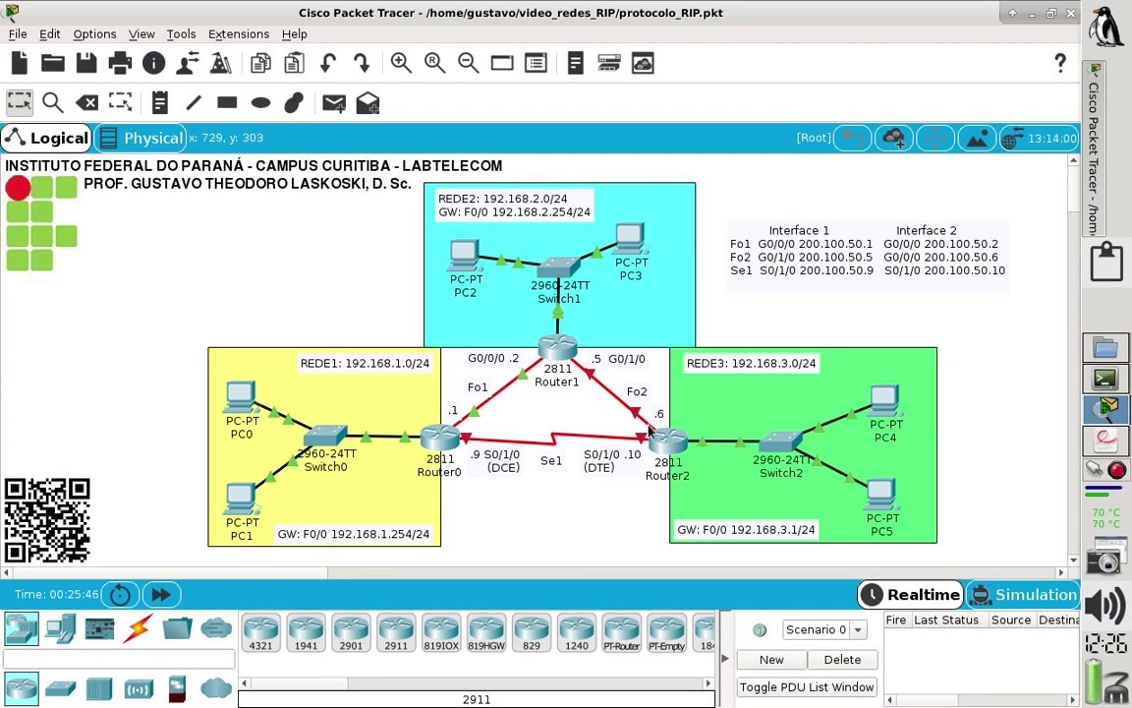
pyautogui.moveTo(662, 447)
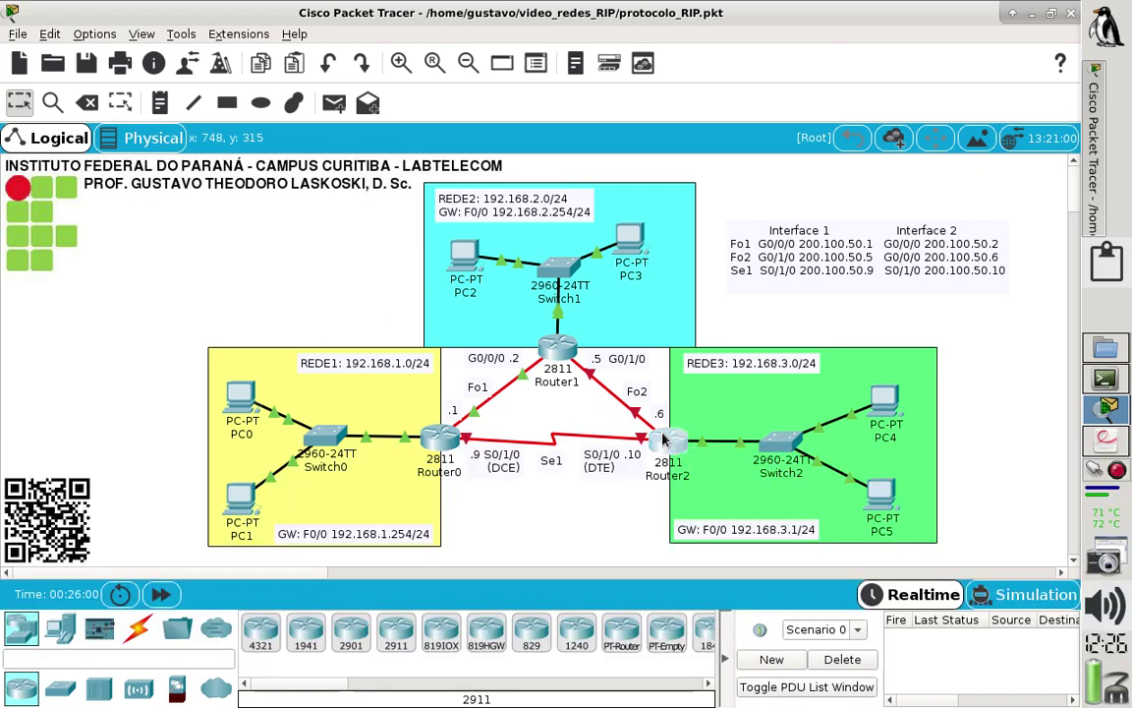
pyautogui.click(665, 439)
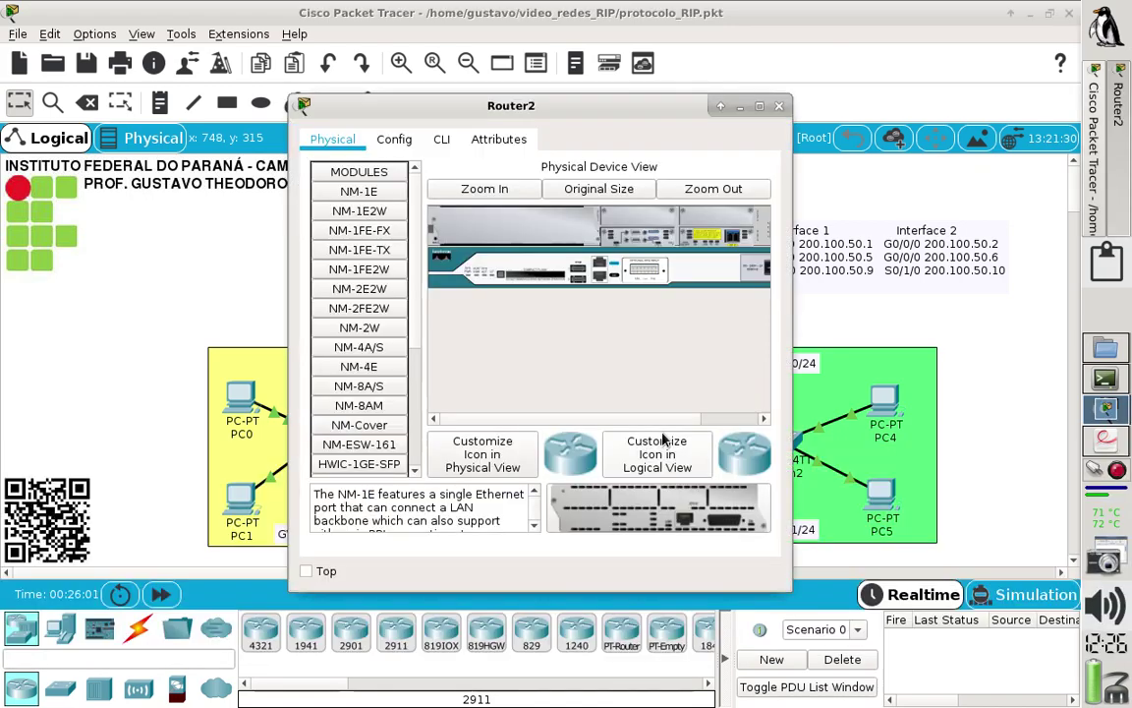
pyautogui.click(442, 144)
pyautogui.doubleClick(676, 102)
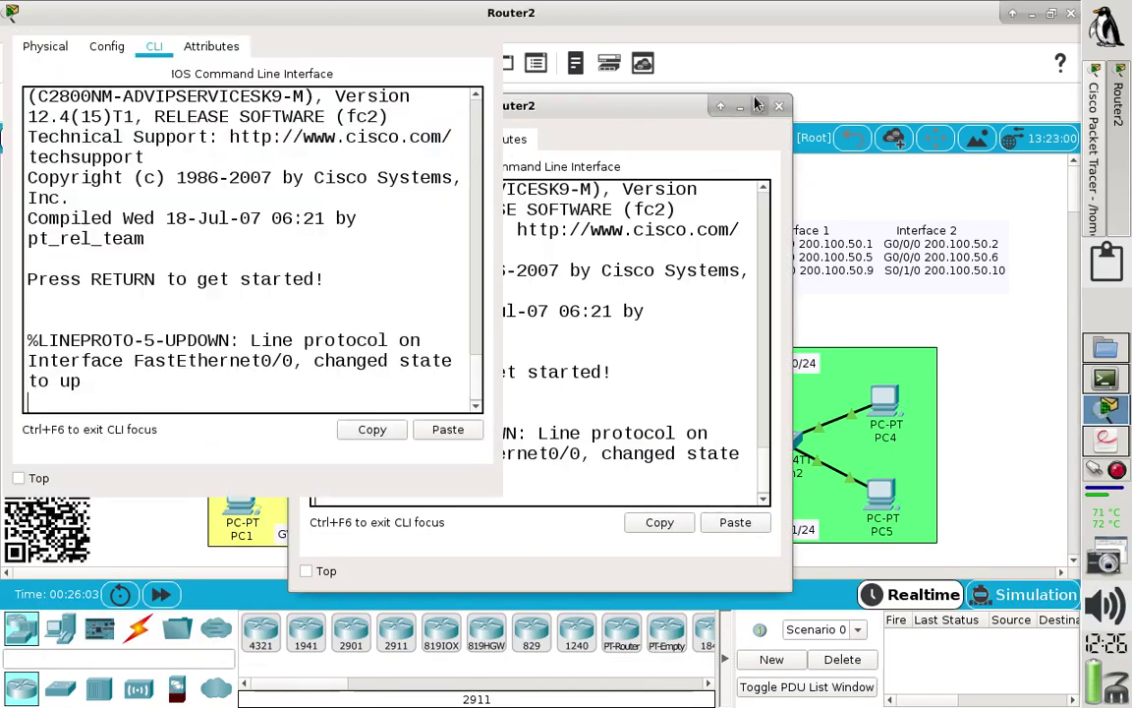
pyautogui.press('Return')
pyautogui.write('en')
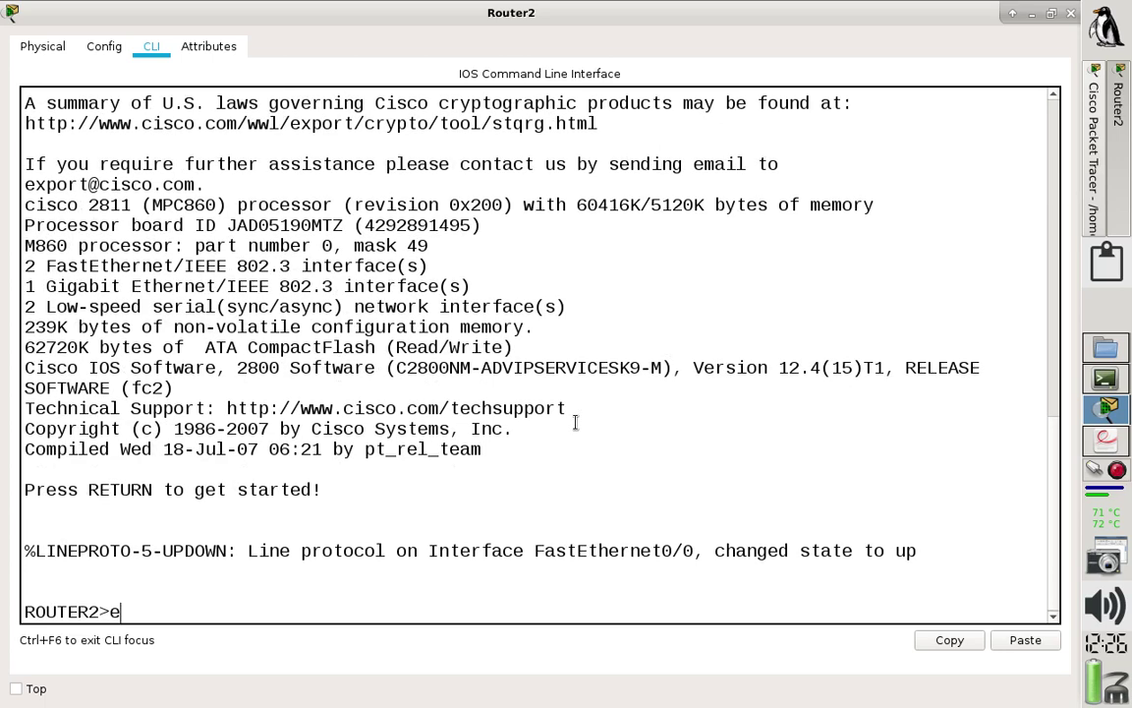
pyautogui.press('Return')
pyautogui.write('conf t')
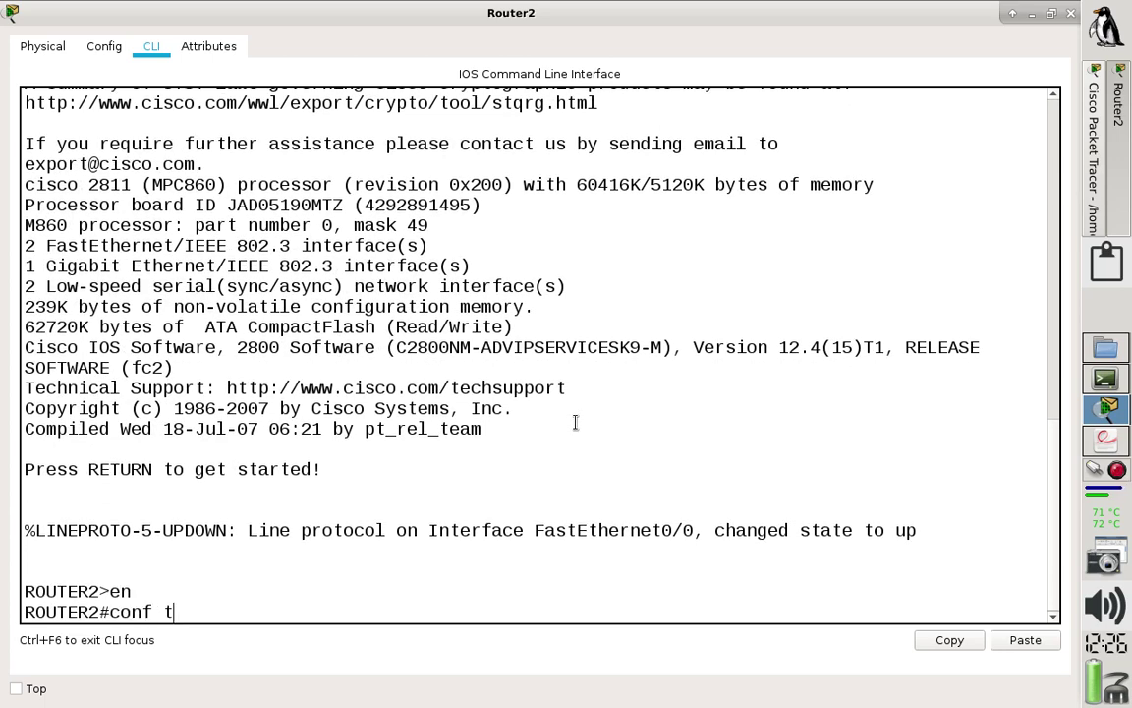
pyautogui.press('Return')
# Enter Router2's interface g0/0/0 and set its description to Fo2.
pyautogui.write('int g0')
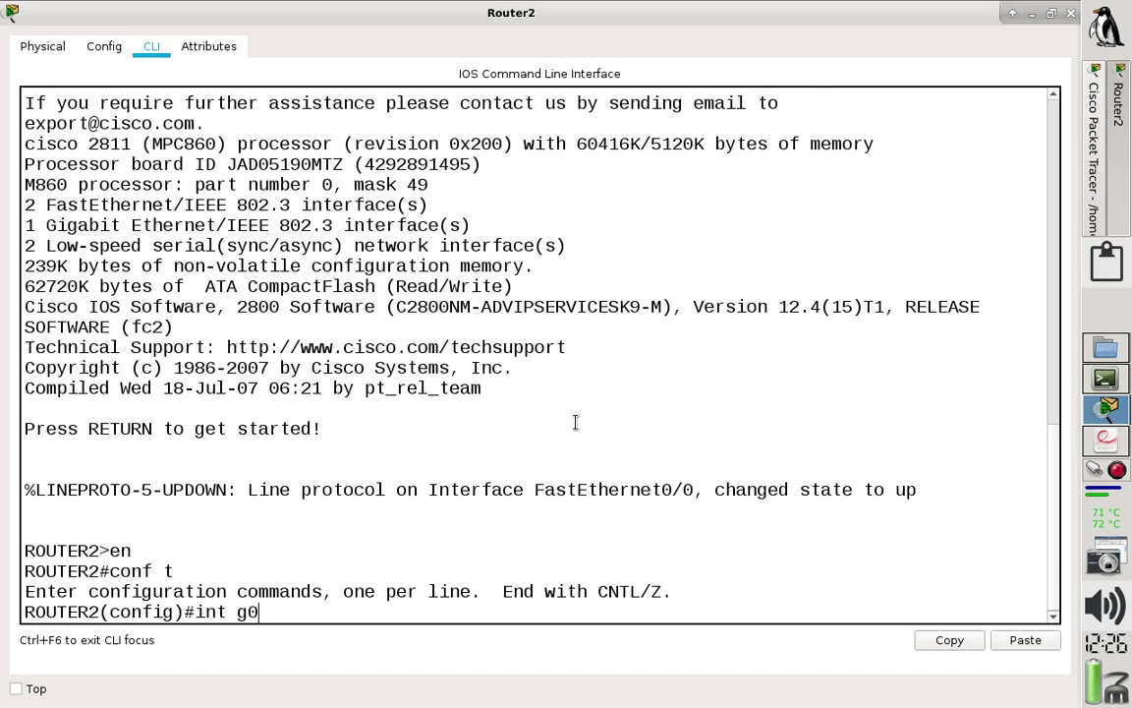
pyautogui.write('/0/0')
pyautogui.press('Return')
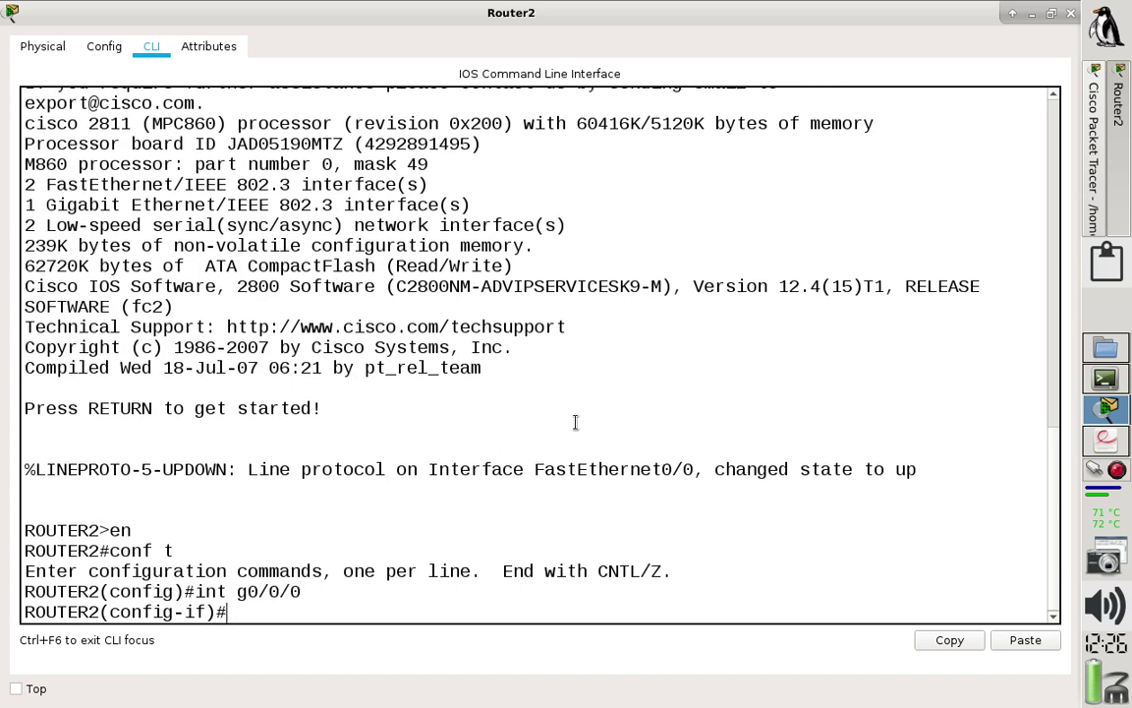
pyautogui.write('description F')
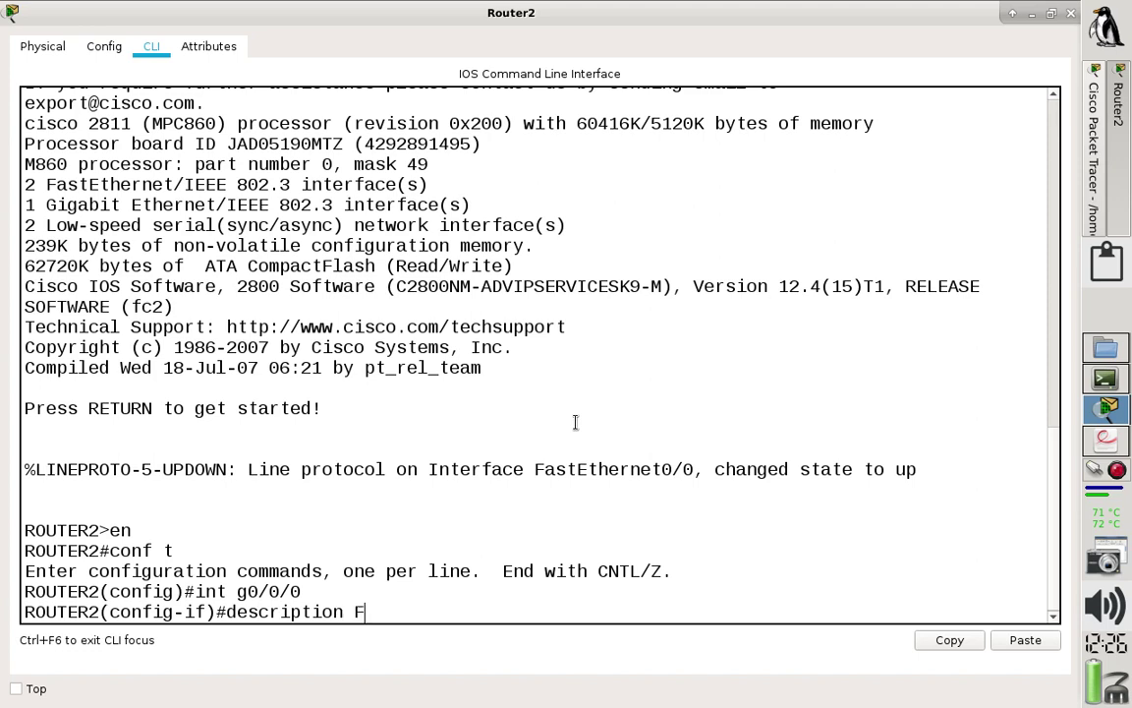
pyautogui.write('o2')
pyautogui.press('Return')
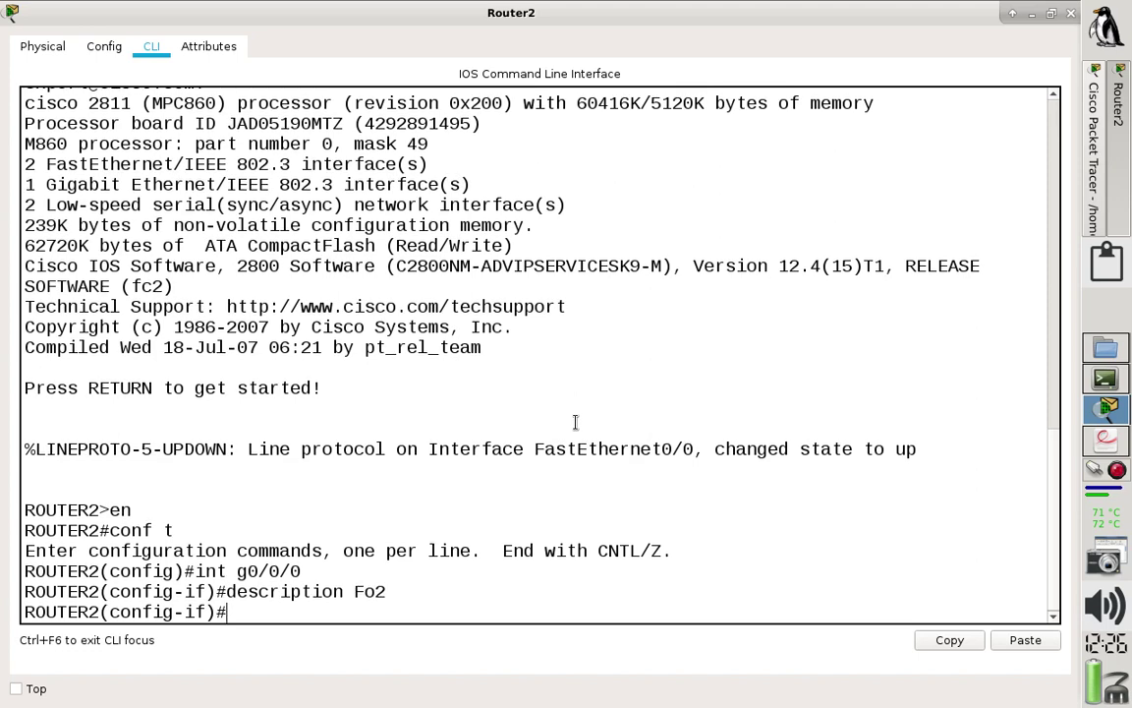
# Assign IP address 200.100.50.6 with mask 255.255.255.252 to interface g0/0/0, checking the address in the topology.
pyautogui.write('ip add 2')
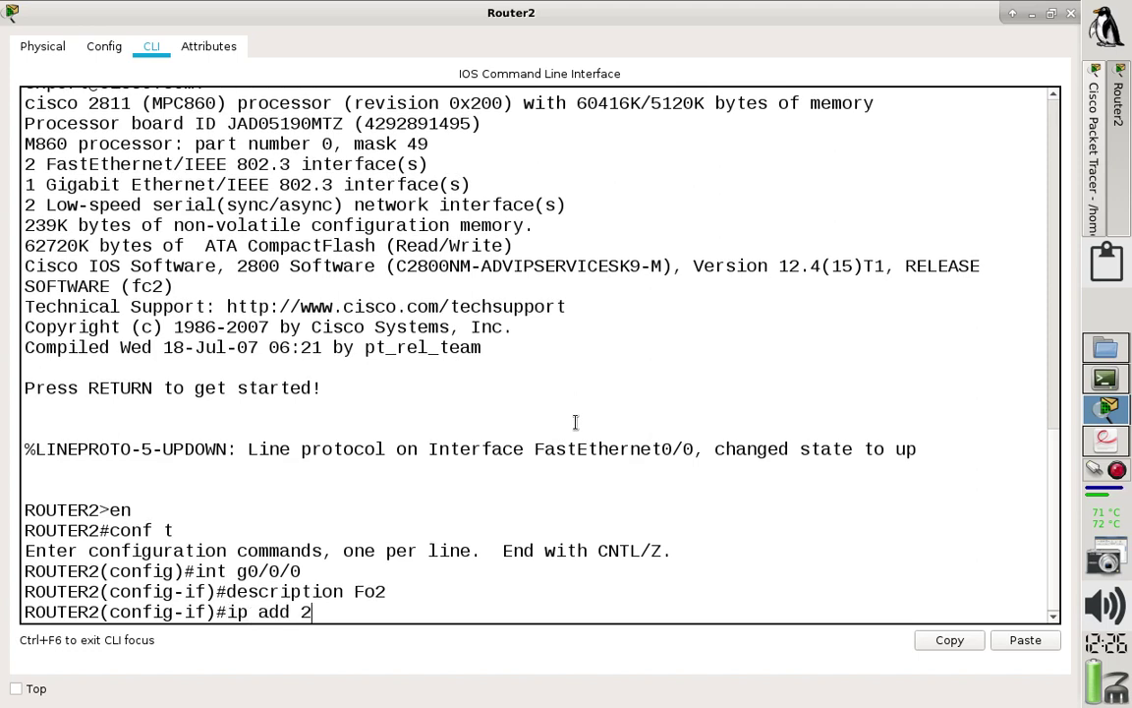
pyautogui.write('00.100.50.')
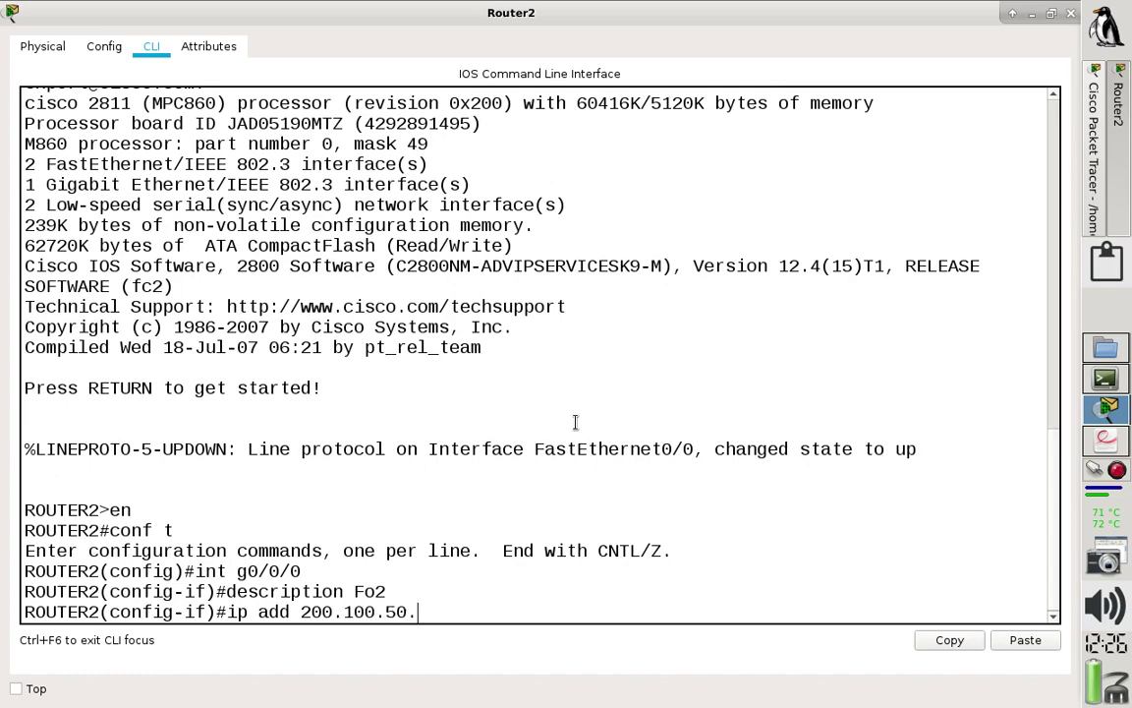
pyautogui.click(1012, 16)
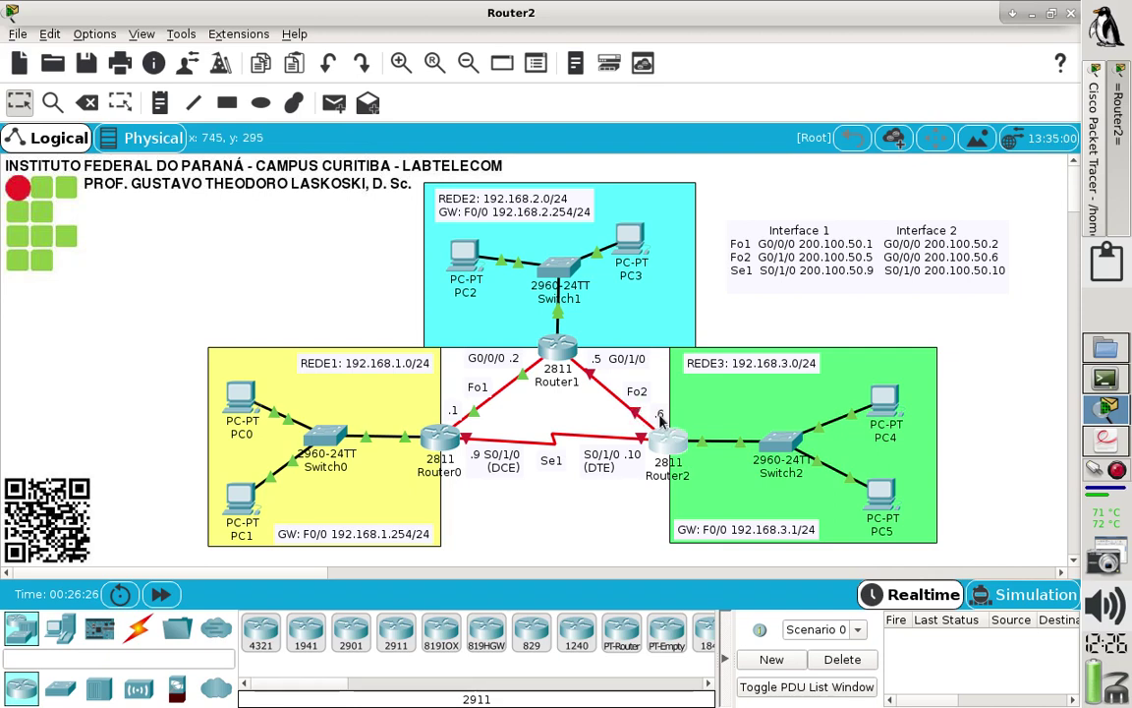
pyautogui.doubleClick(911, 15)
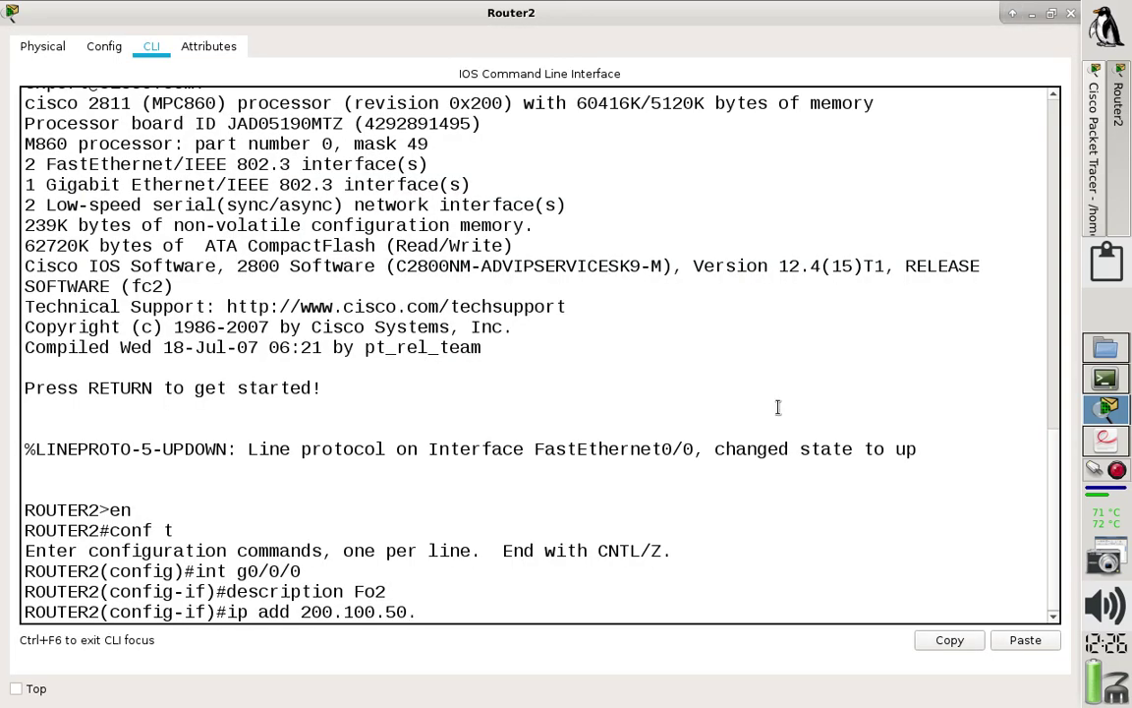
pyautogui.write('6 255.255.255.2')
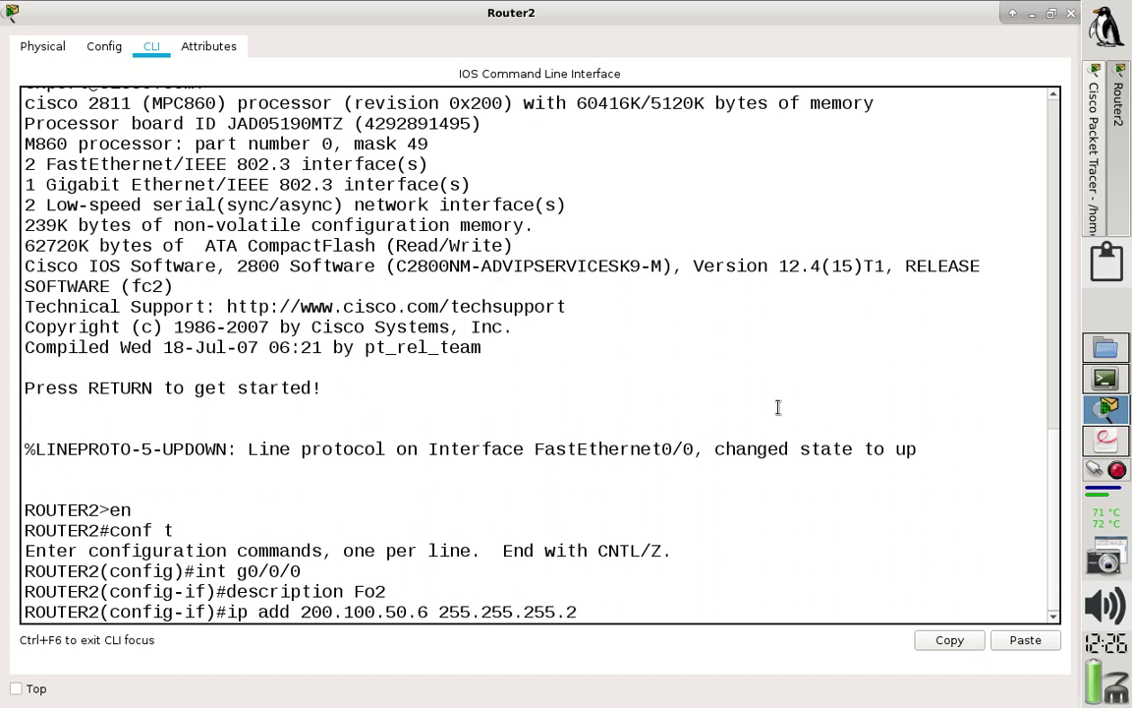
pyautogui.write('52')
pyautogui.press('Return')
# Enable interface g0/0/0 with no shut and exit to global configuration mode.
pyautogui.write('no')
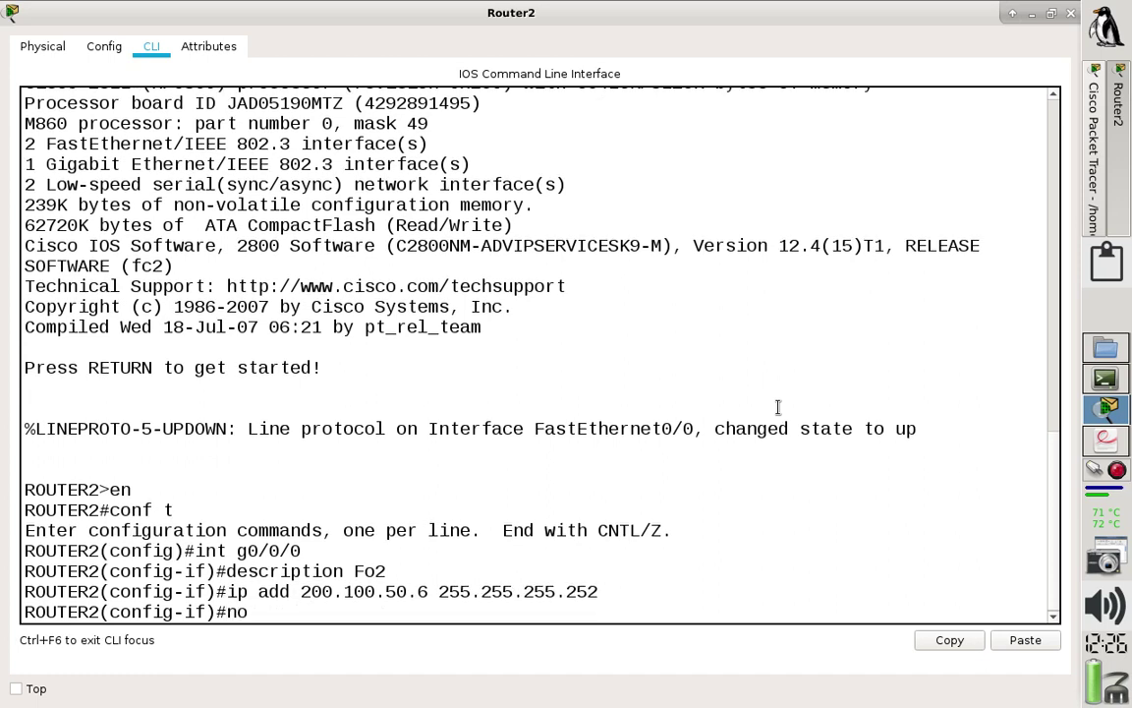
pyautogui.write(' shut')
pyautogui.press('Return')
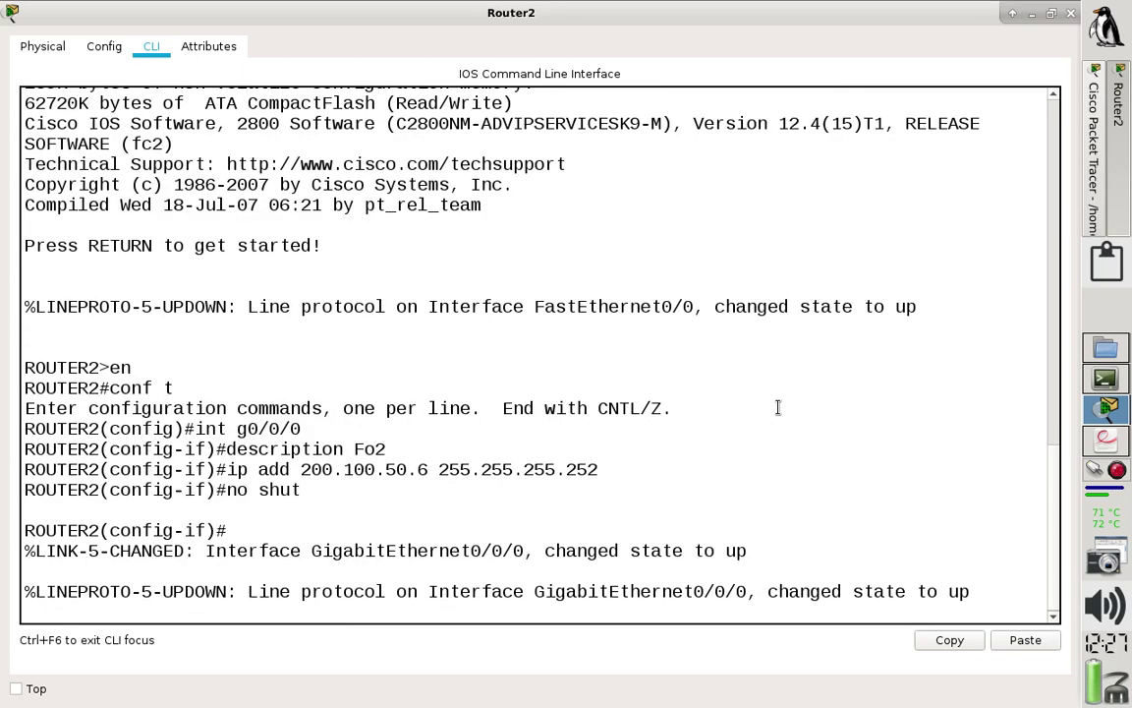
pyautogui.press('Return')
pyautogui.write('exi')
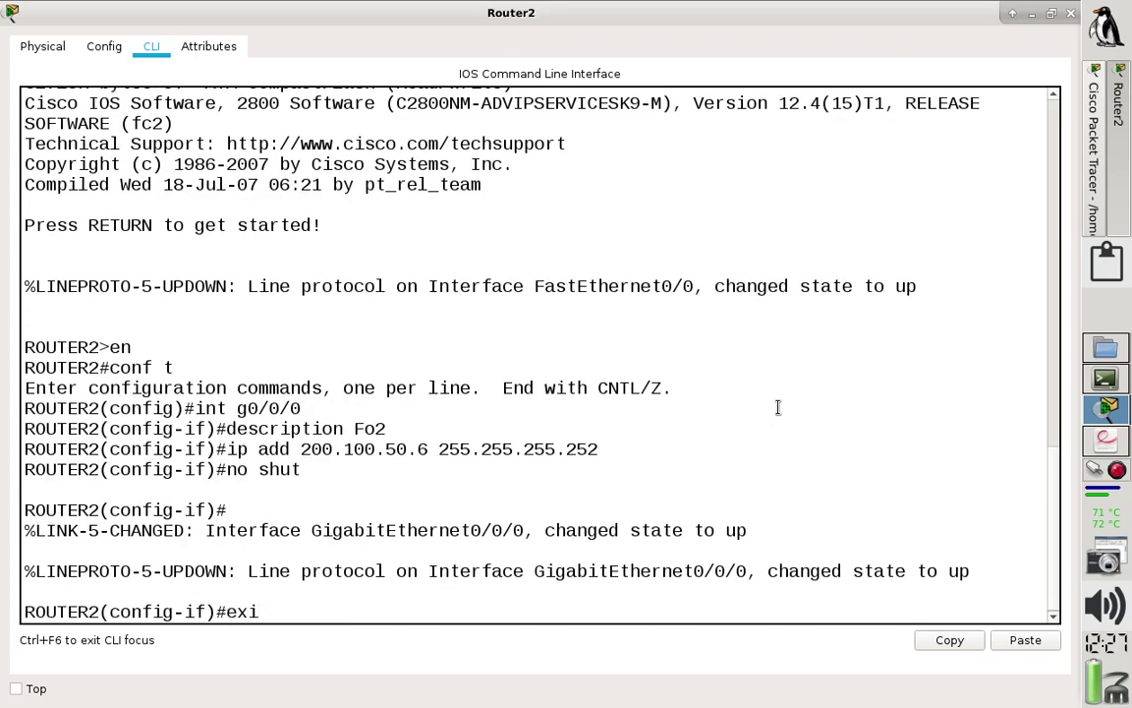
pyautogui.write('t')
pyautogui.press('Return')
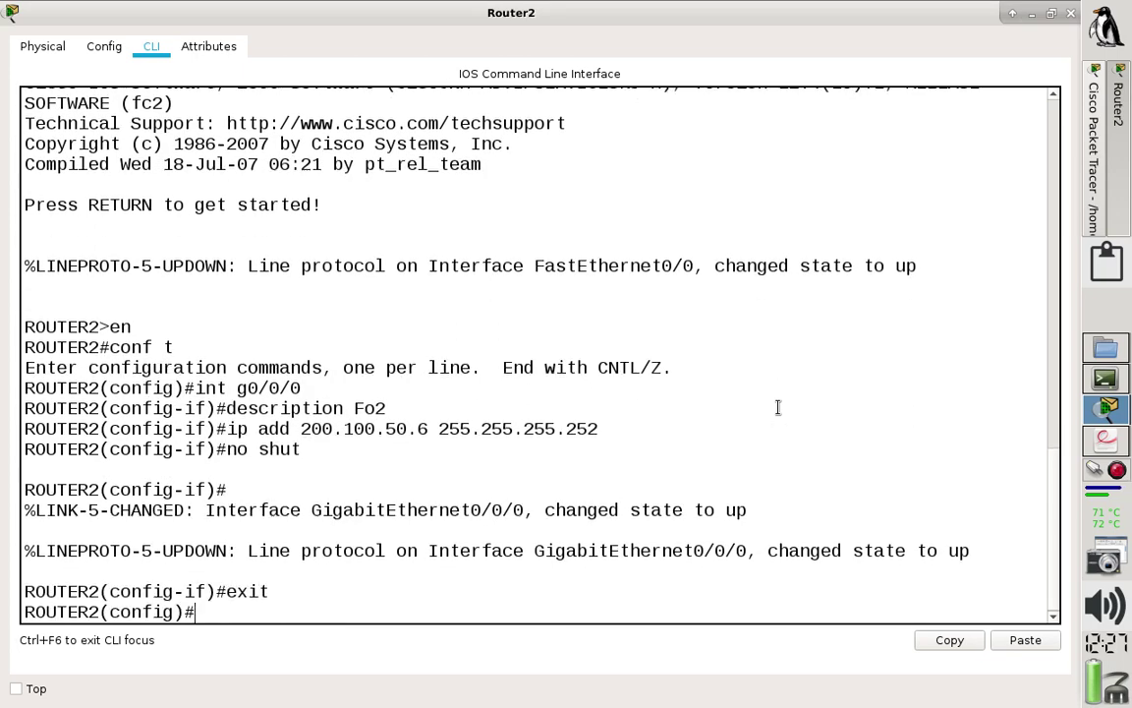
# Check the link states in the topology, enter Router2's interface s0/1/0 and set its description to Se1.
pyautogui.click(1032, 15)
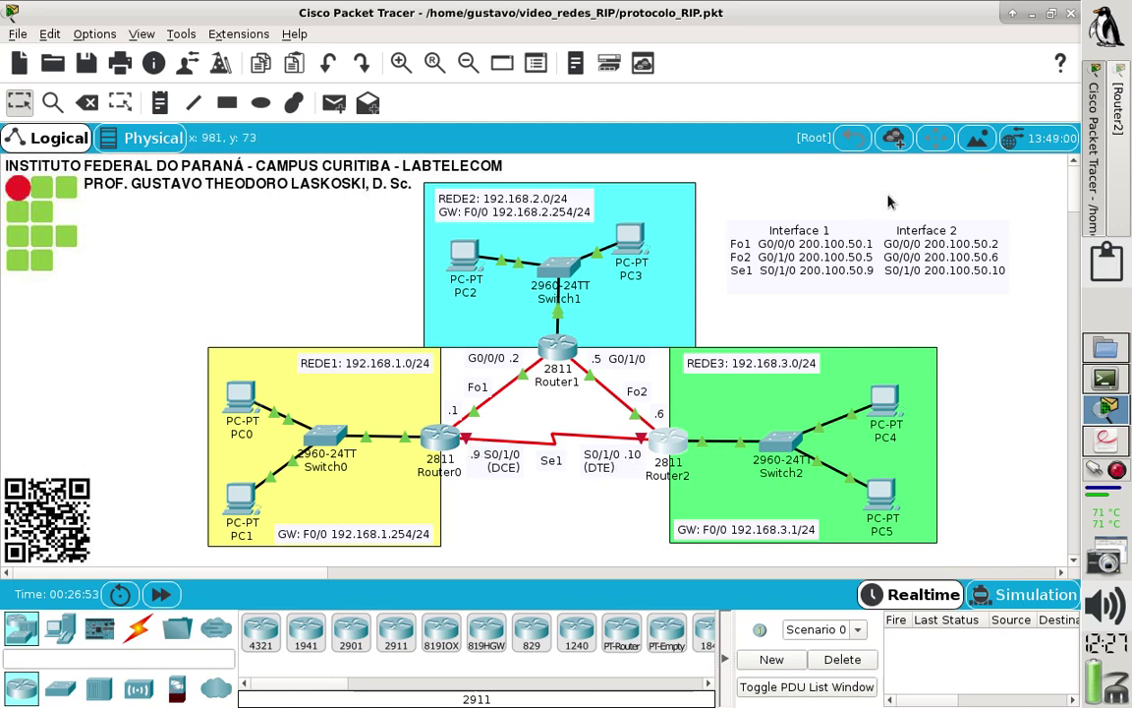
pyautogui.click(1013, 15)
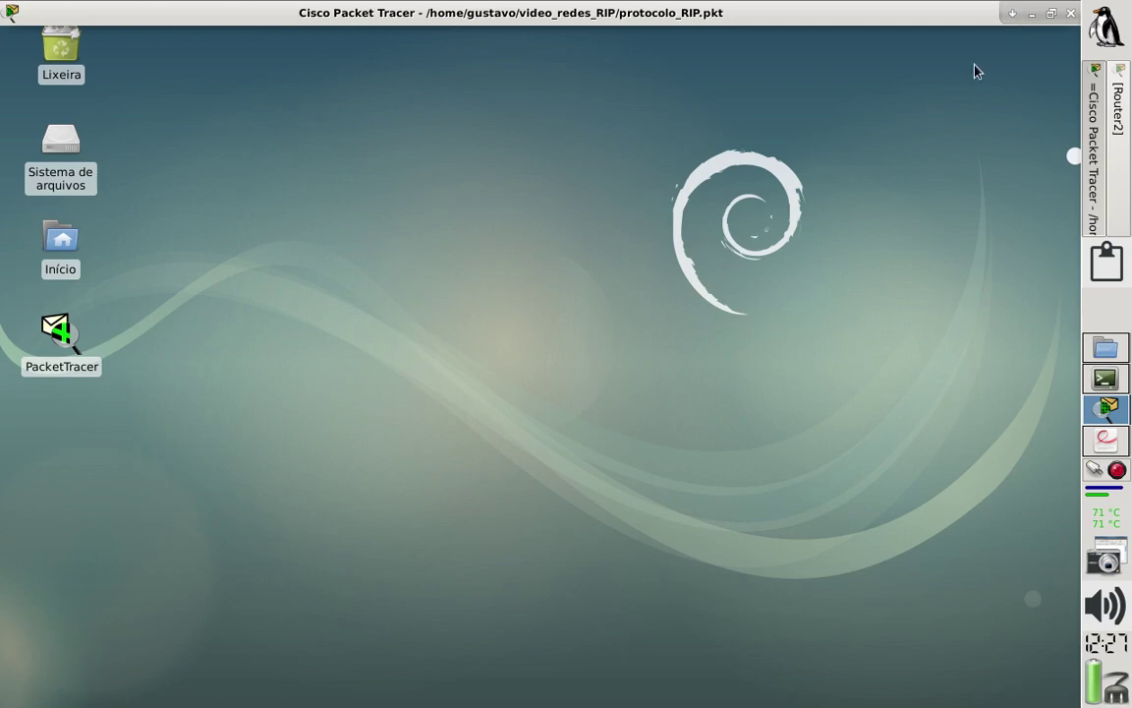
pyautogui.click(1013, 14)
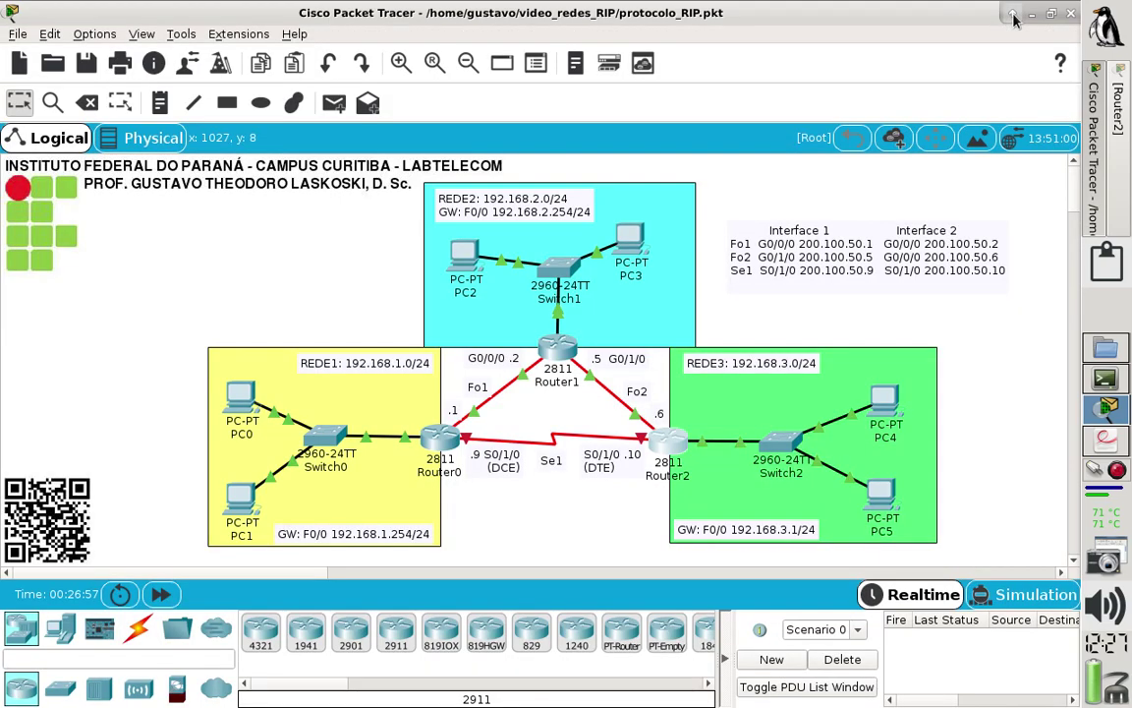
pyautogui.click(1116, 98)
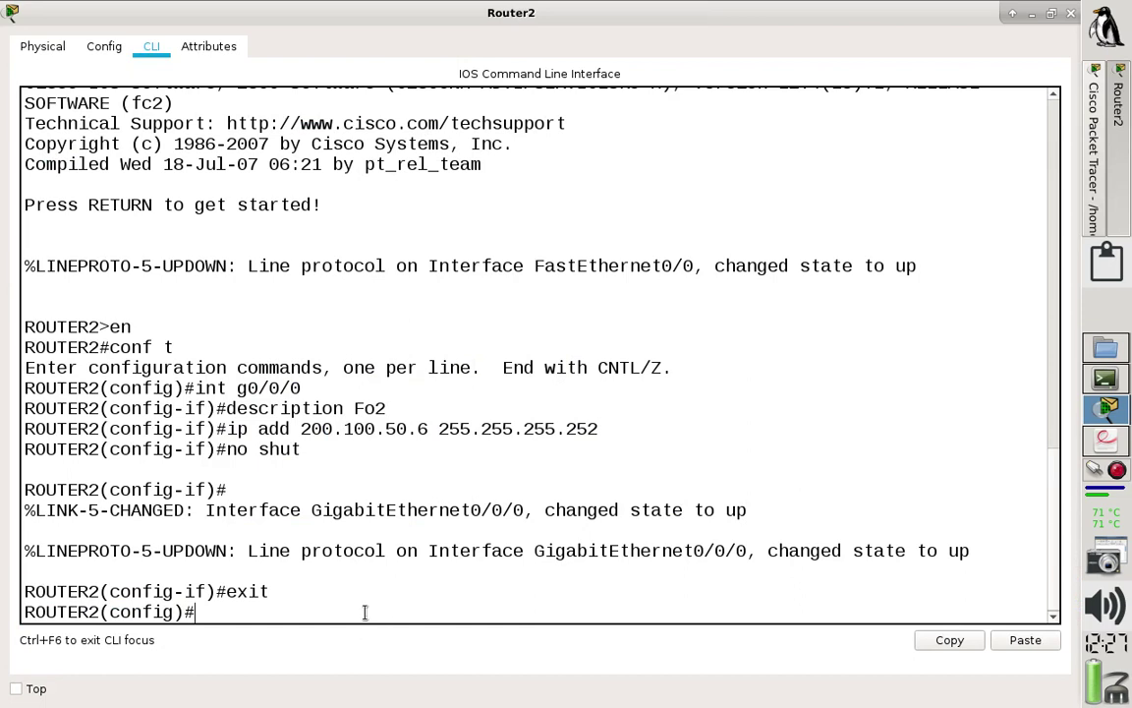
pyautogui.write('int s0/1/0')
pyautogui.press('Return')
pyautogui.write('des')
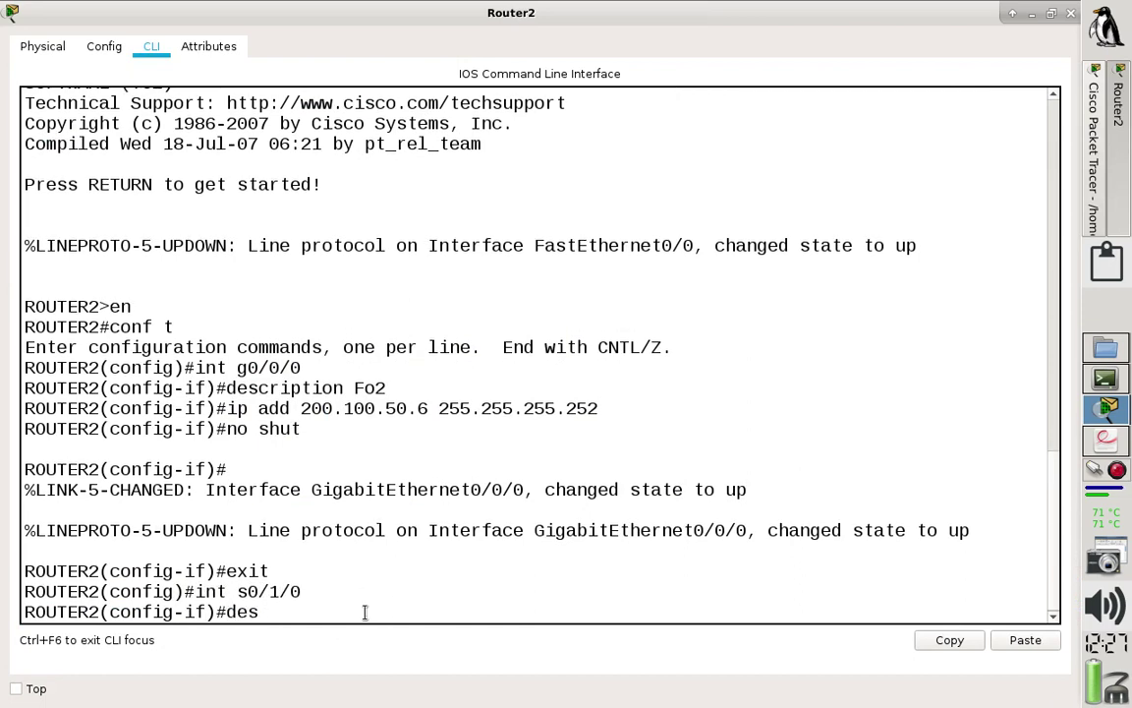
pyautogui.write('cription Se1')
pyautogui.press('Return')
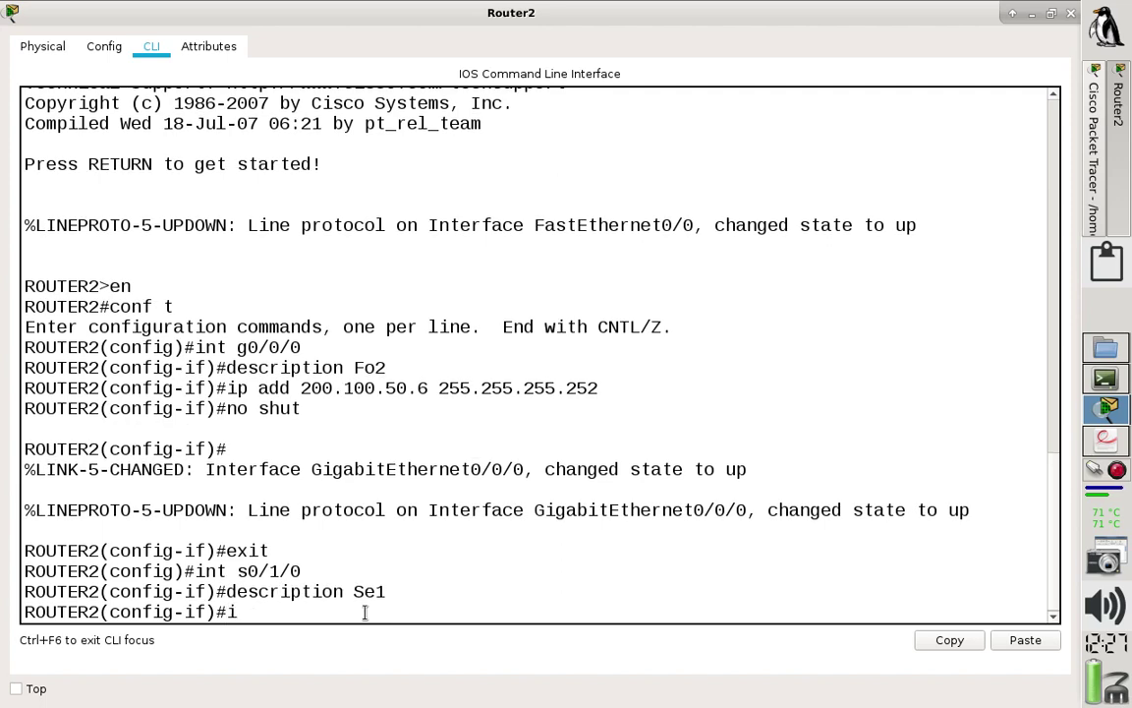
# Assign IP address 200.100.50.10 with mask 255.255.255.252 to interface s0/1/0 and enable it with no shut.
pyautogui.write('ip add 200')
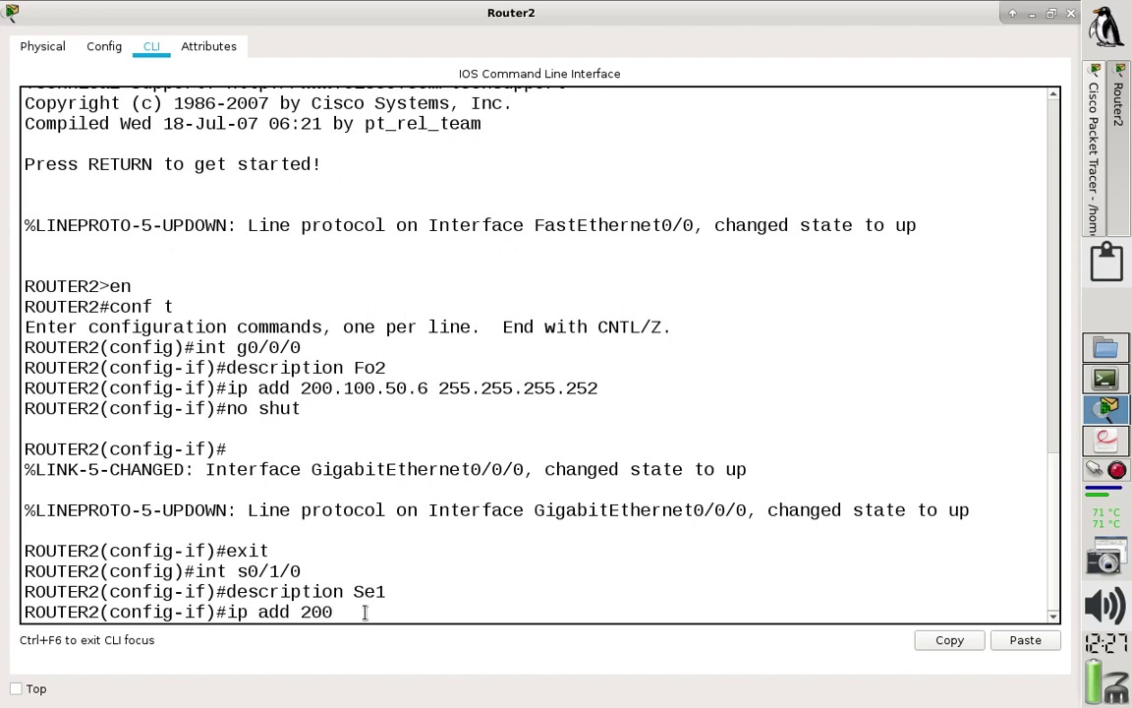
pyautogui.write('.100.50.10')
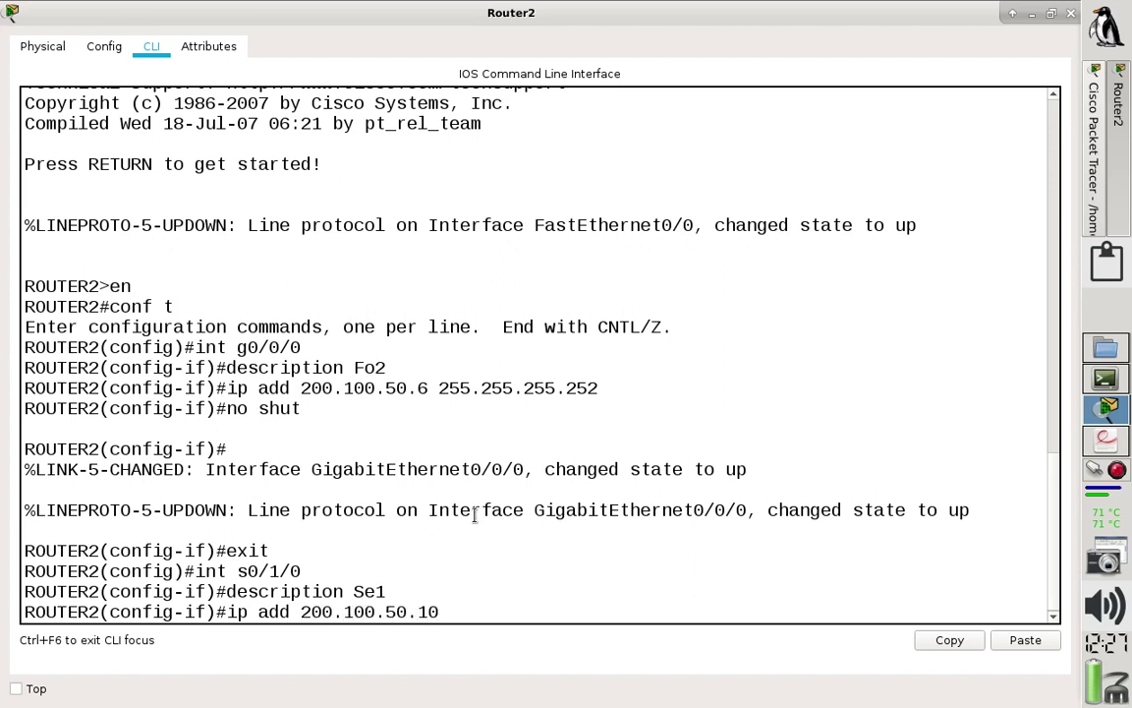
pyautogui.write(' 255.255.255.252')
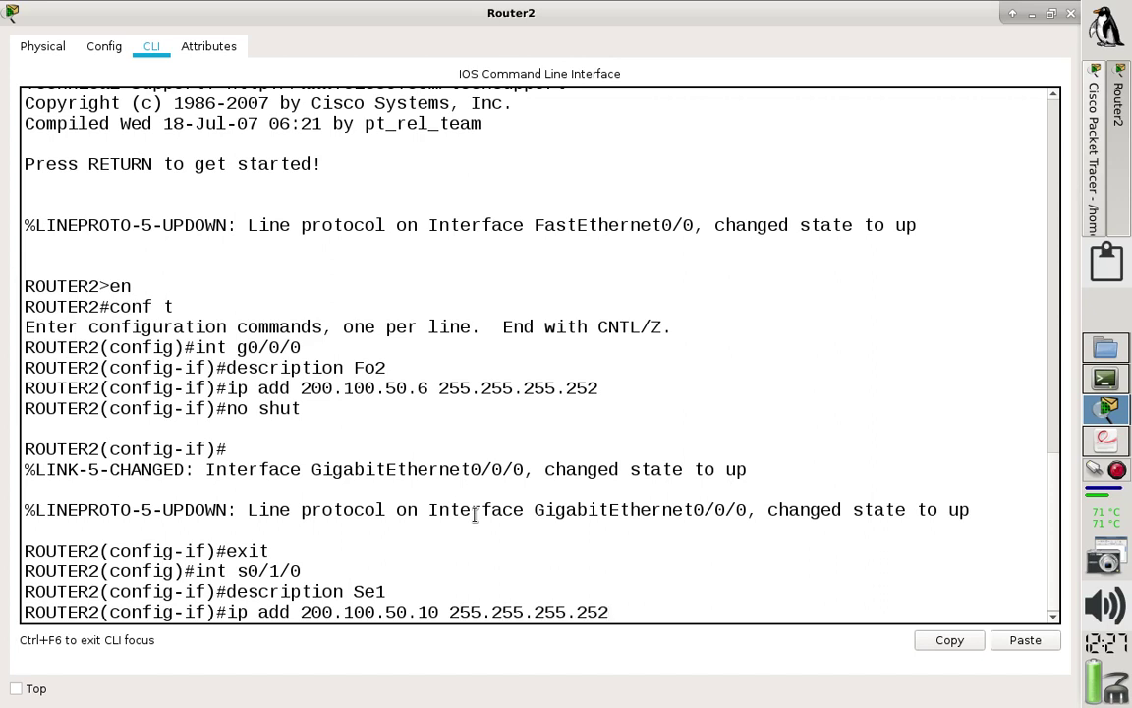
pyautogui.press('Return')
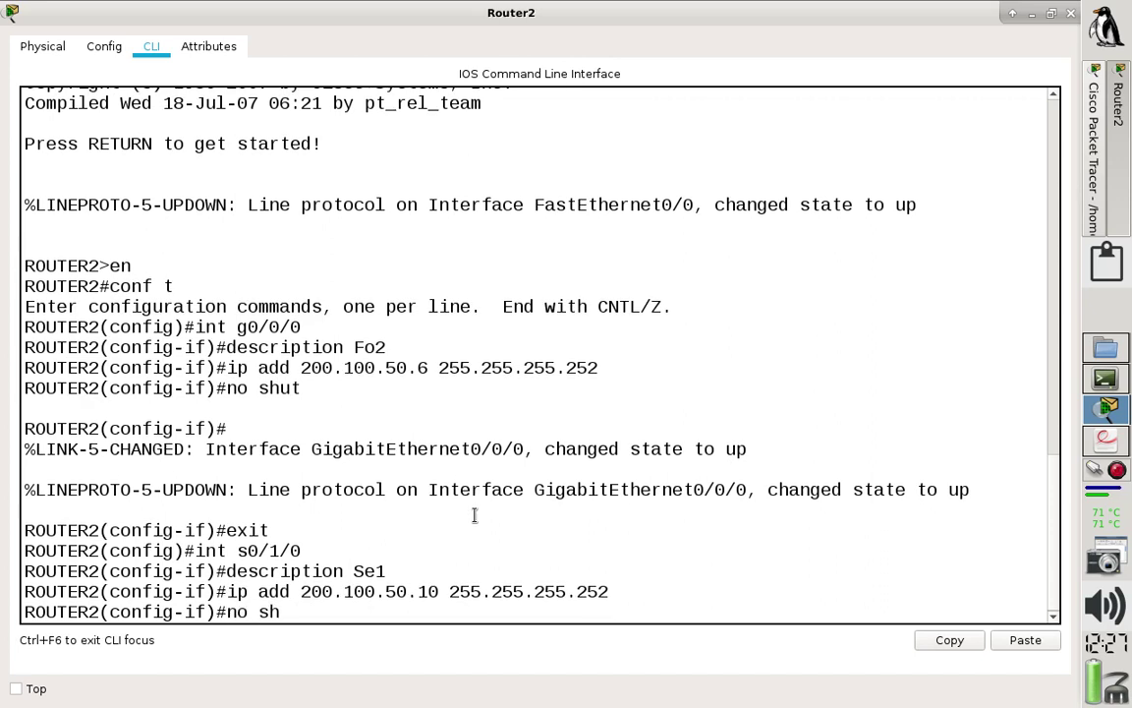
pyautogui.press('Return')
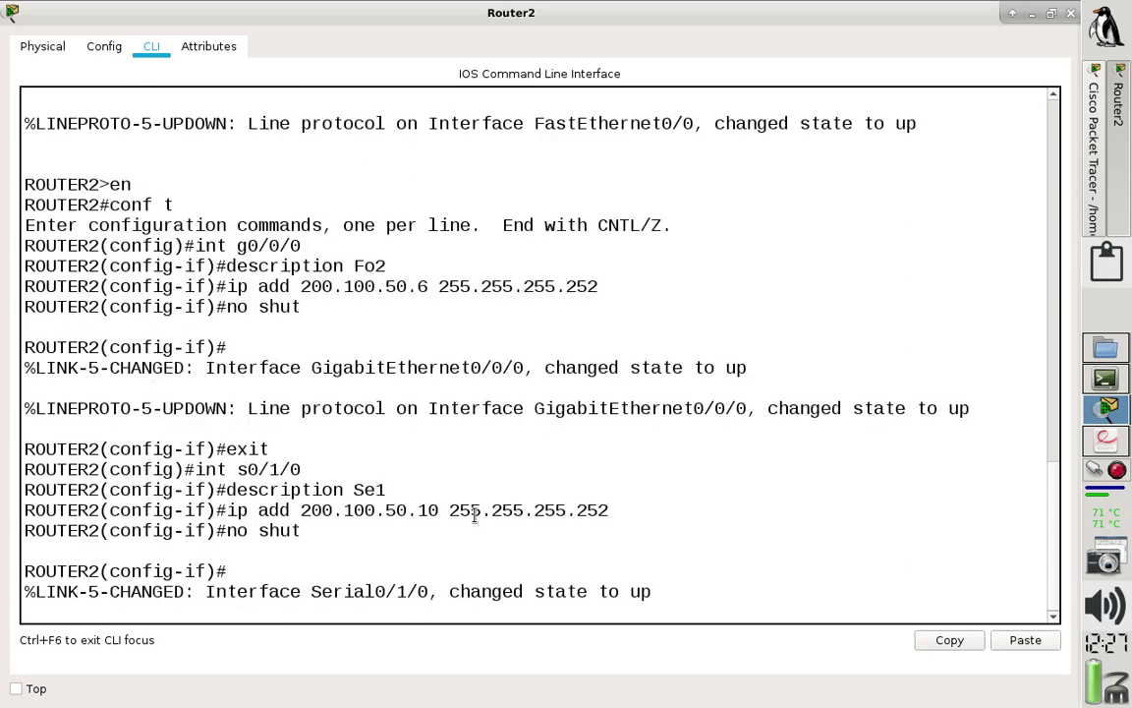
pyautogui.press('Return')
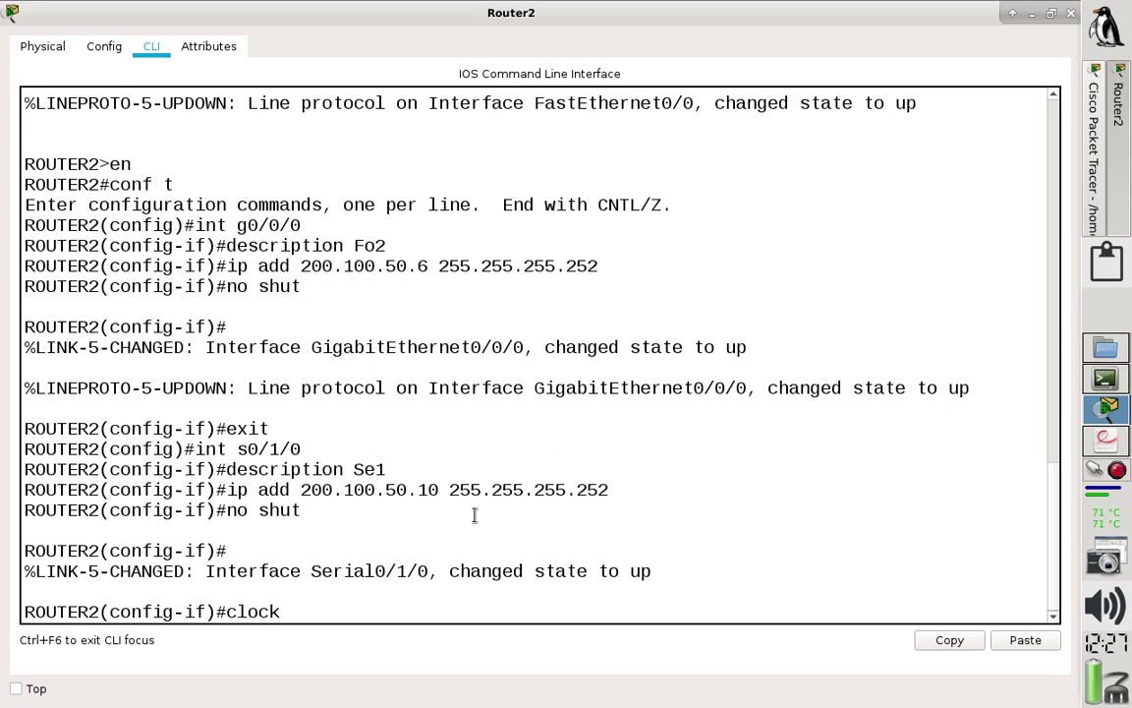
# Try to set a clock rate of 400 and of 4000000 on Router2's s0/1/0, and highlight the CLI's reply to the second attempt.
pyautogui.write('clock rate 40')
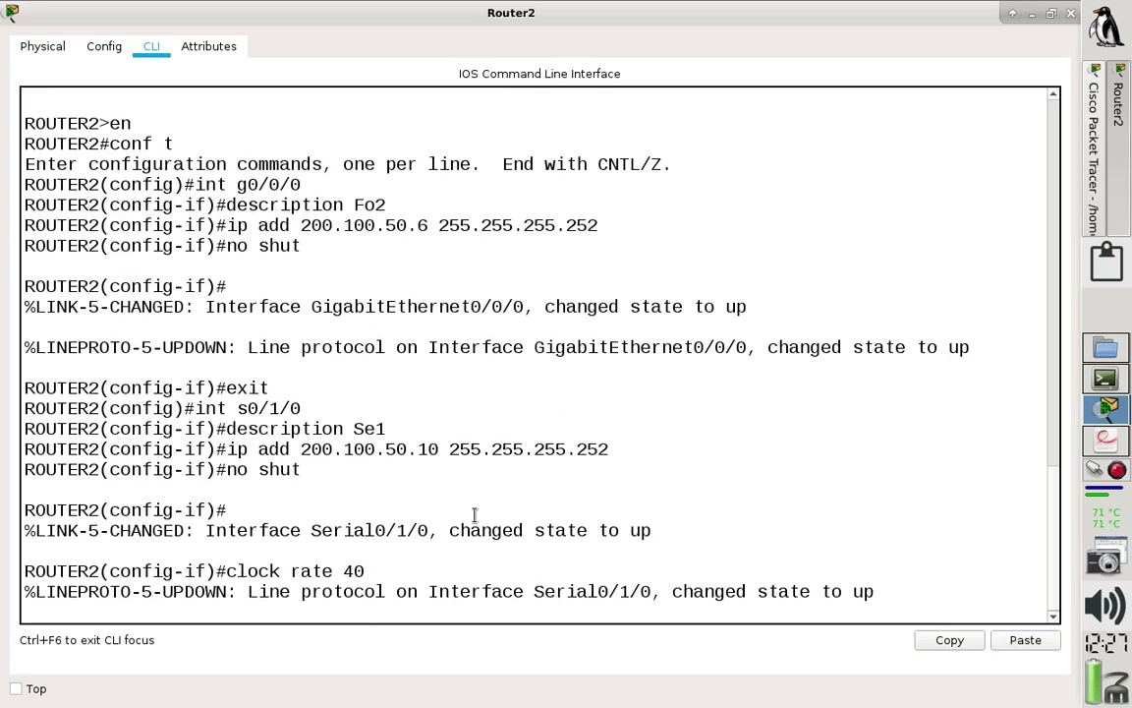
pyautogui.write('0')
pyautogui.press('Return')
pyautogui.press('Up')
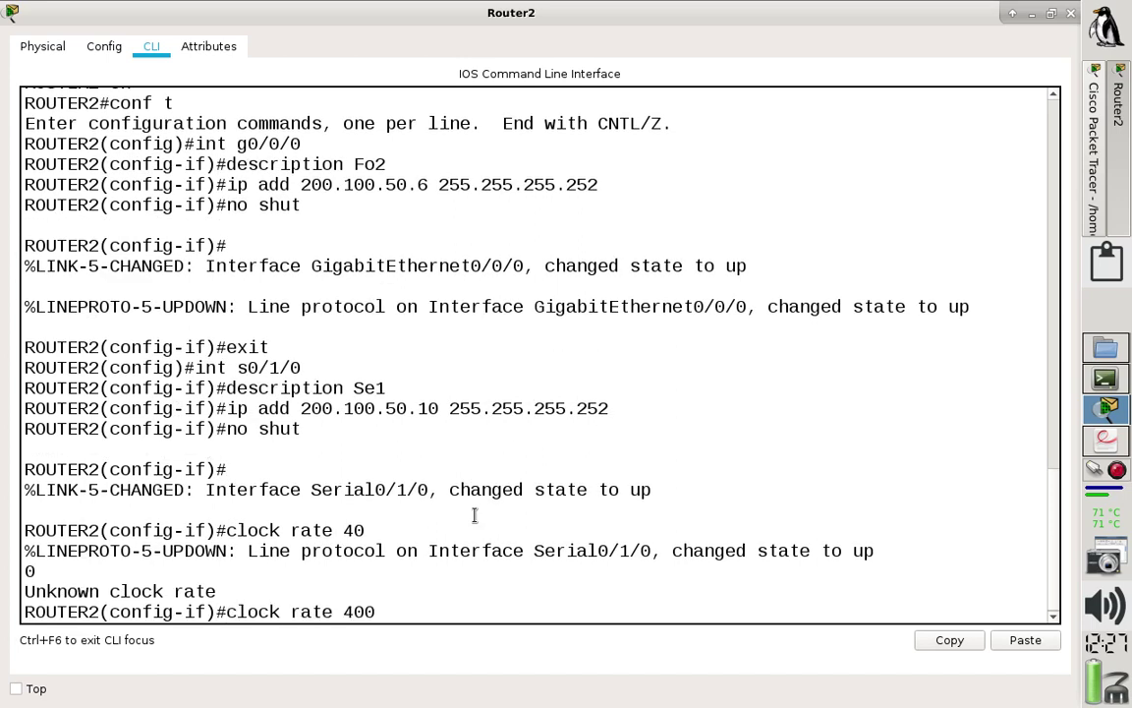
pyautogui.write('000000')
pyautogui.press('Return')
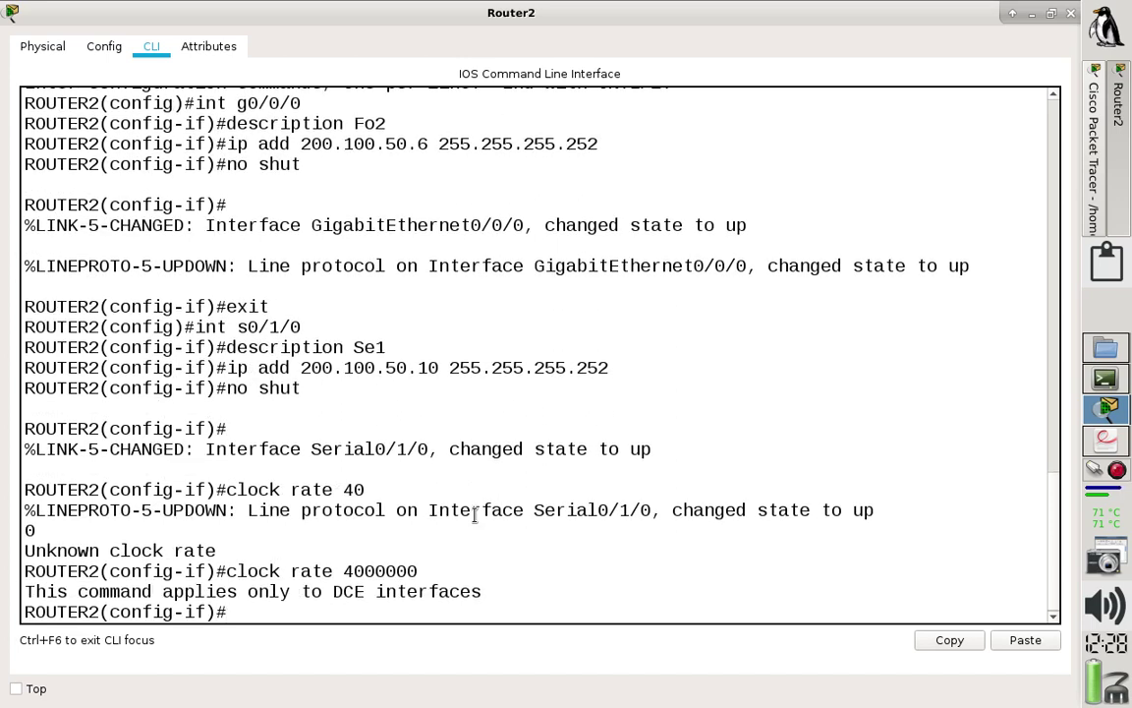
pyautogui.moveTo(481, 591); pyautogui.dragTo(57, 591)
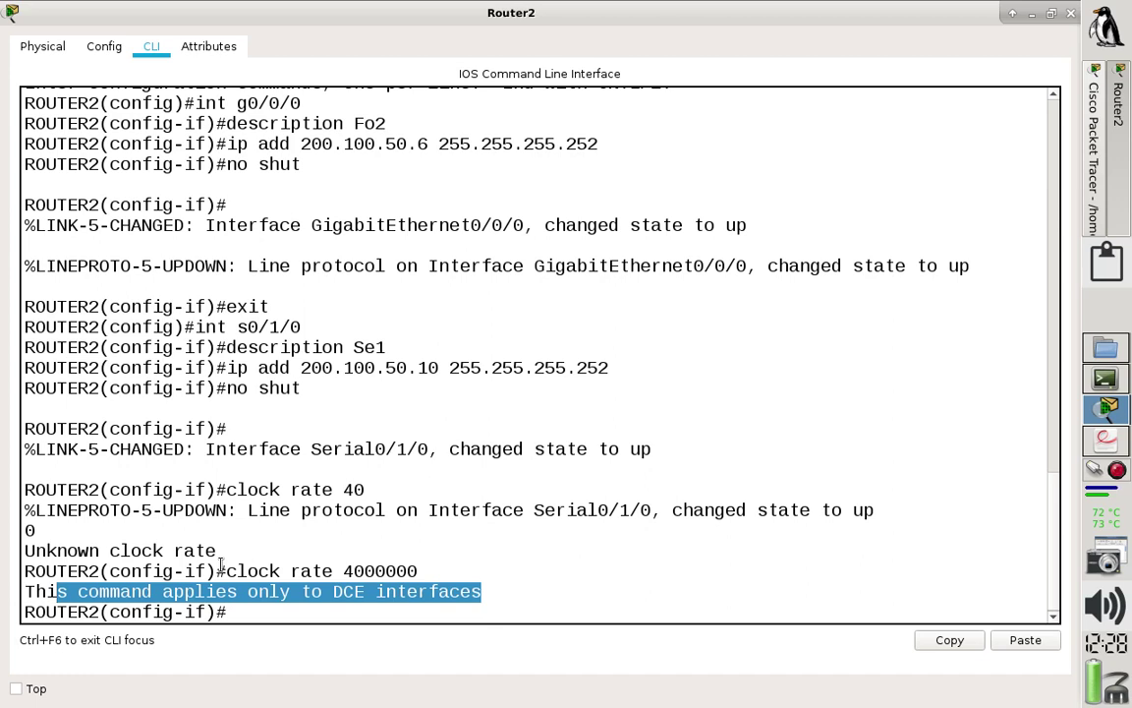
# Leave configuration mode on Router2 with end and save the configuration with wr.
pyautogui.click(277, 612)
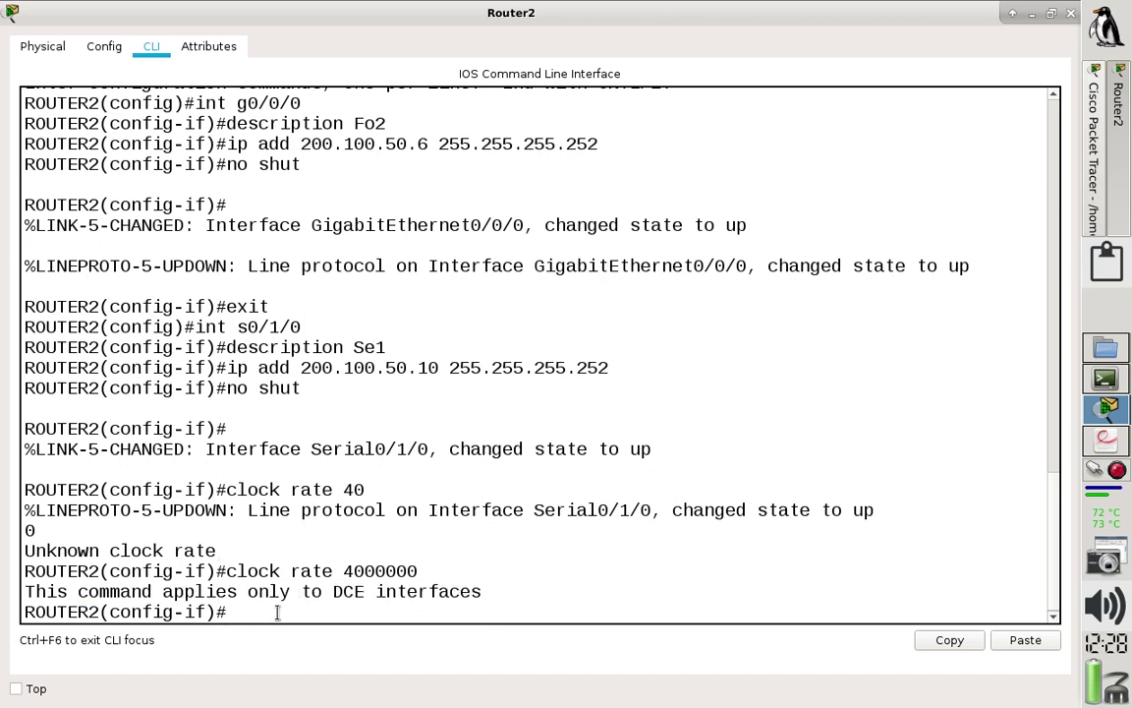
pyautogui.write('end')
pyautogui.press('Return')
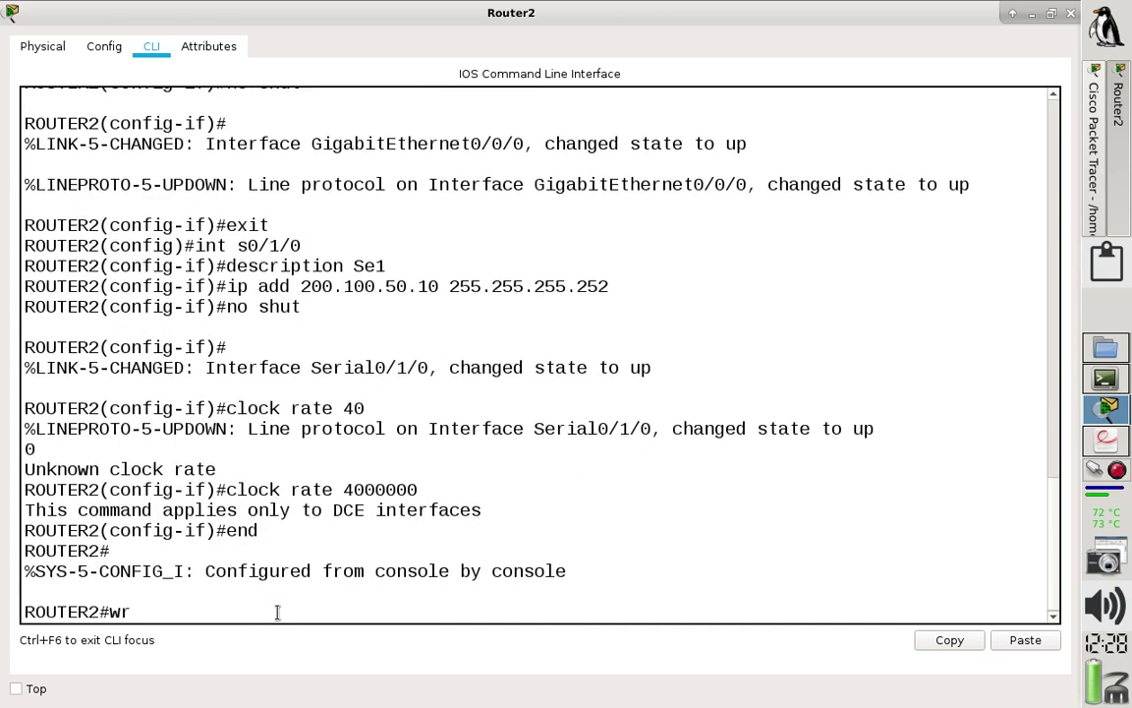
pyautogui.write('wr')
pyautogui.press('Return')
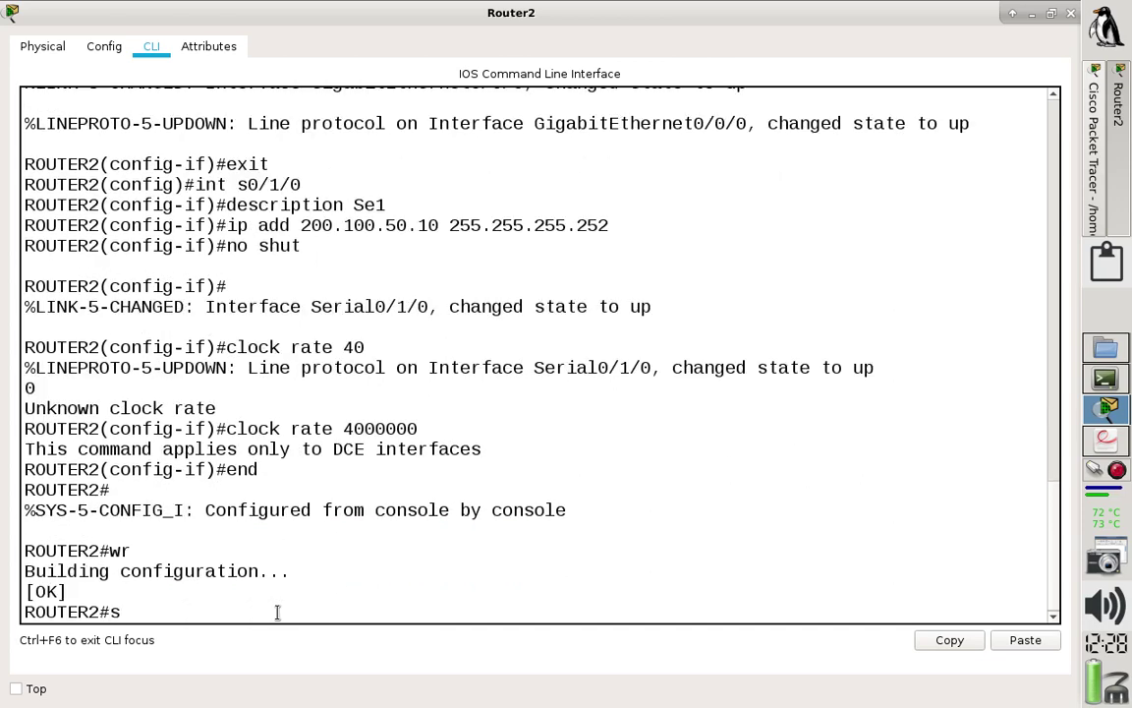
# Show Router2's IP routing table and compare its FastEthernet0/0 network with REDE3 in the laboratorio_RIP.pdf diagram.
pyautogui.write('sh ip route')
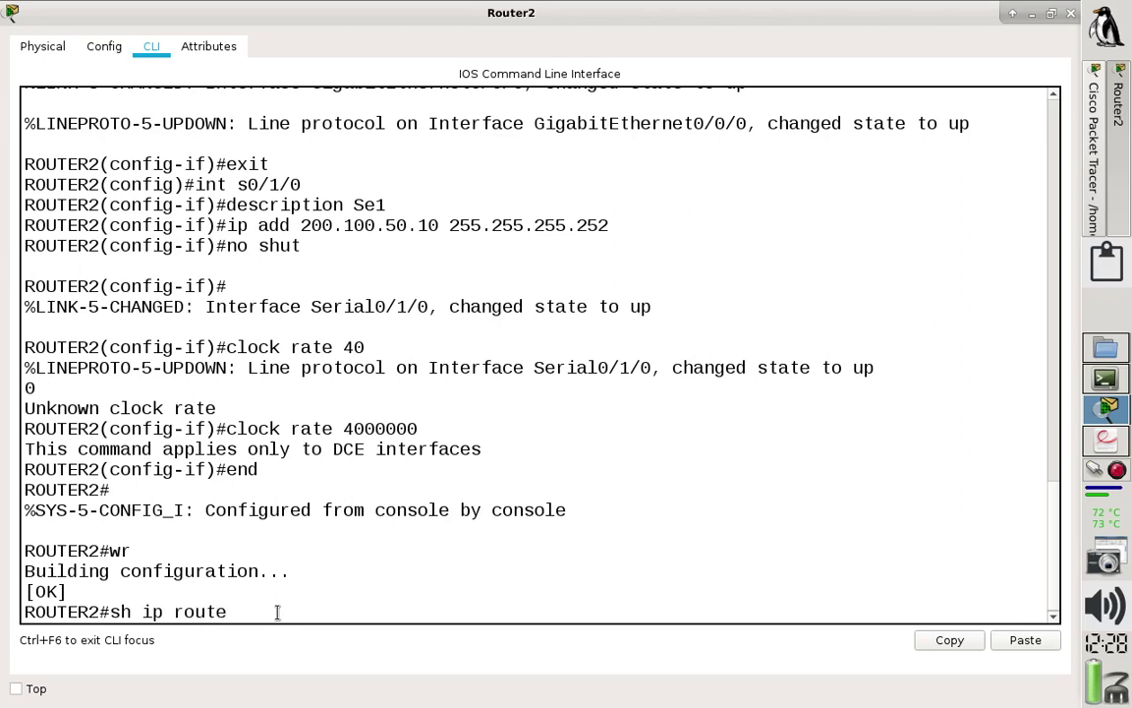
pyautogui.press('Return')
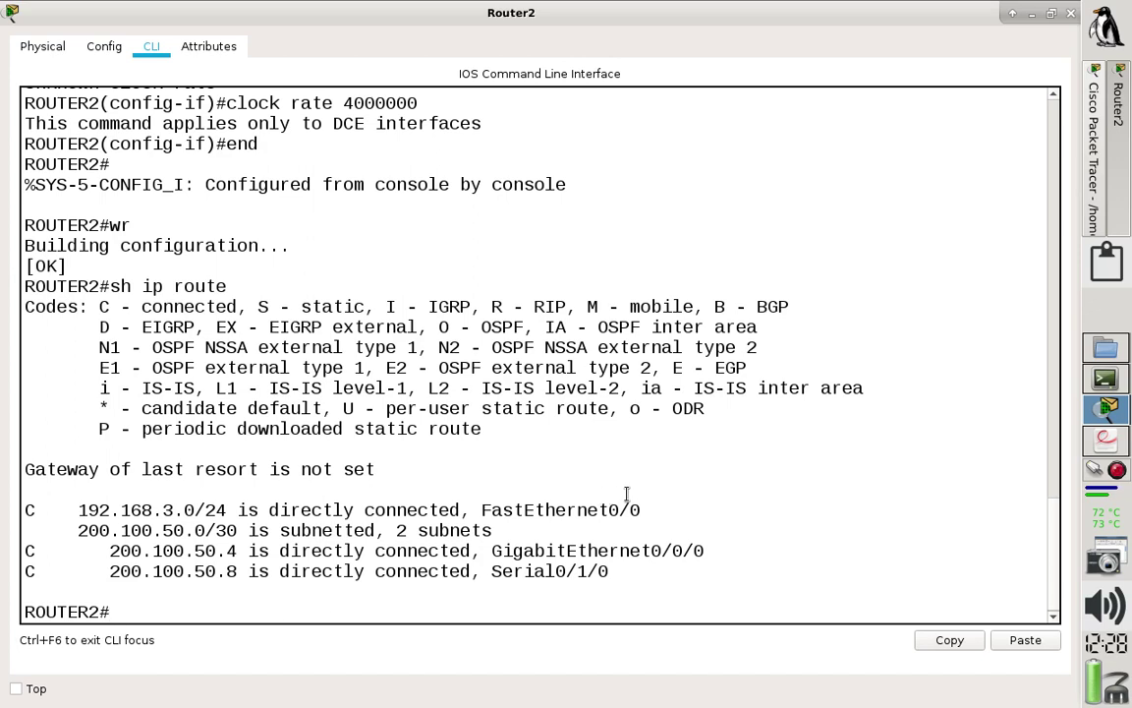
pyautogui.moveTo(644, 510); pyautogui.dragTo(66, 511)
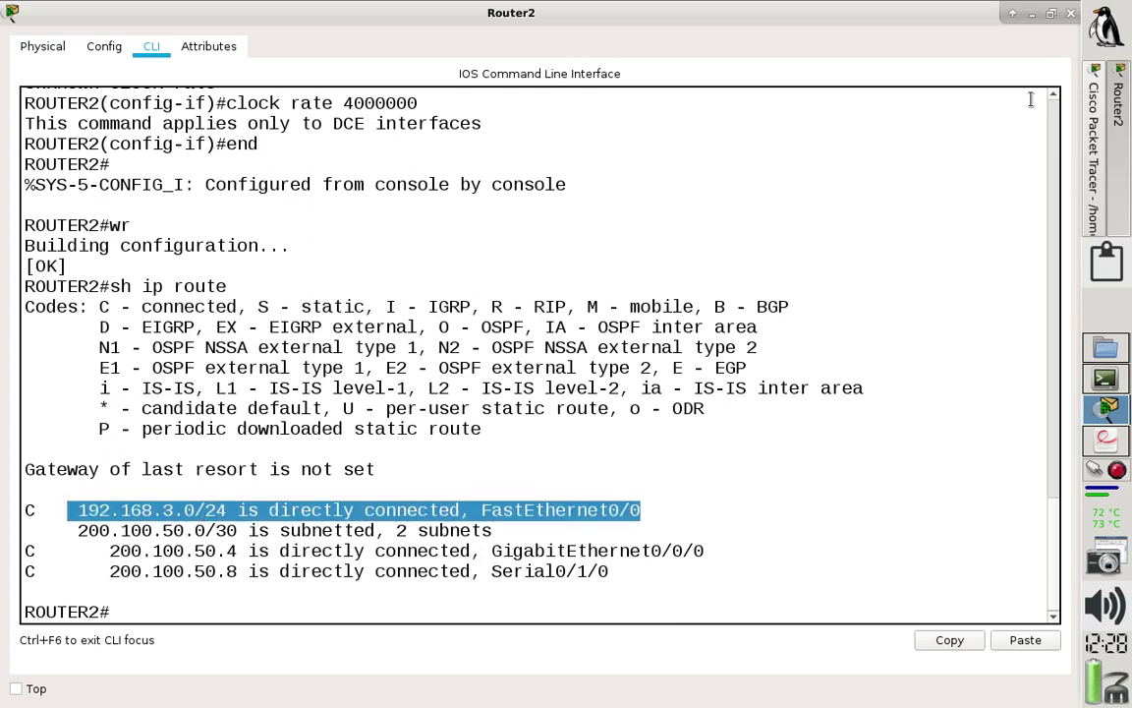
pyautogui.click(1106, 439)
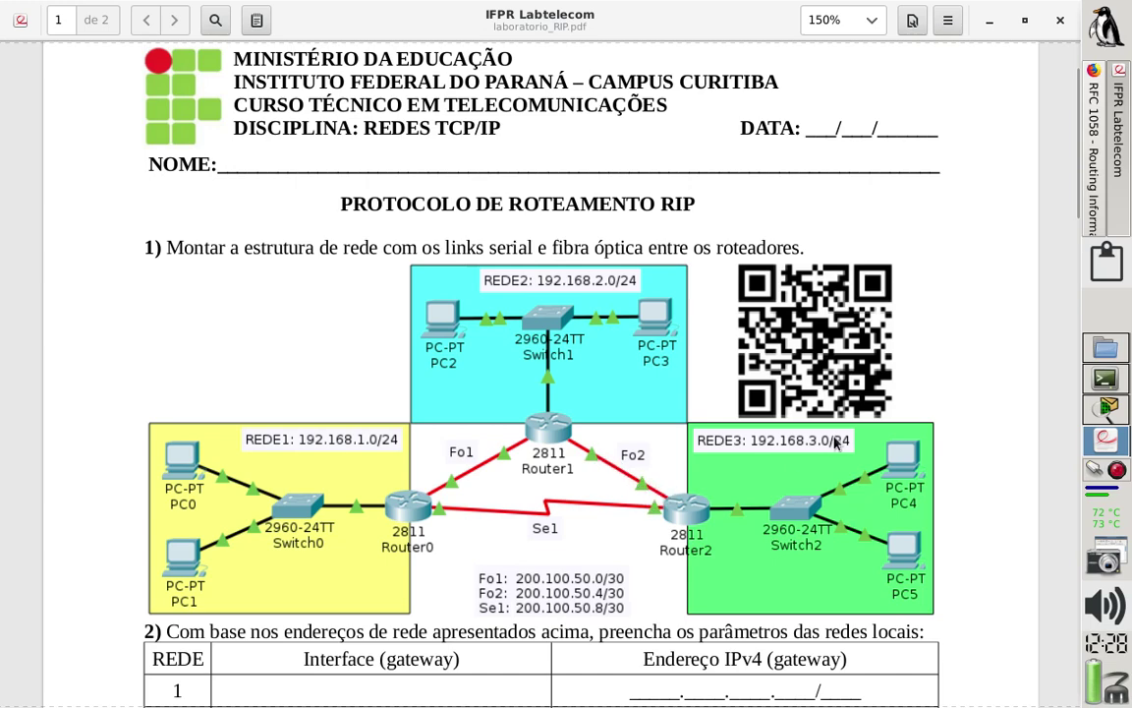
pyautogui.click(1098, 414)
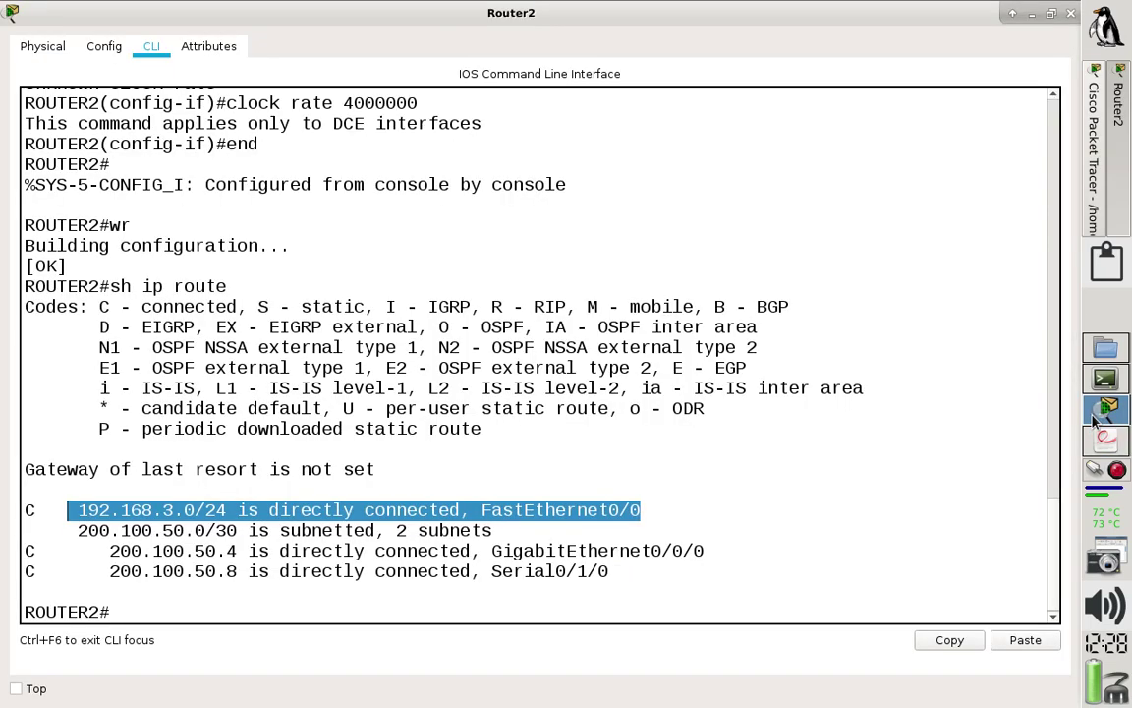
# Highlight the Serial0/1/0 and GigabitEthernet0/0/0 networks in Router2's routing table and compare them with the link subnets in the lab PDF.
pyautogui.click(111, 571)
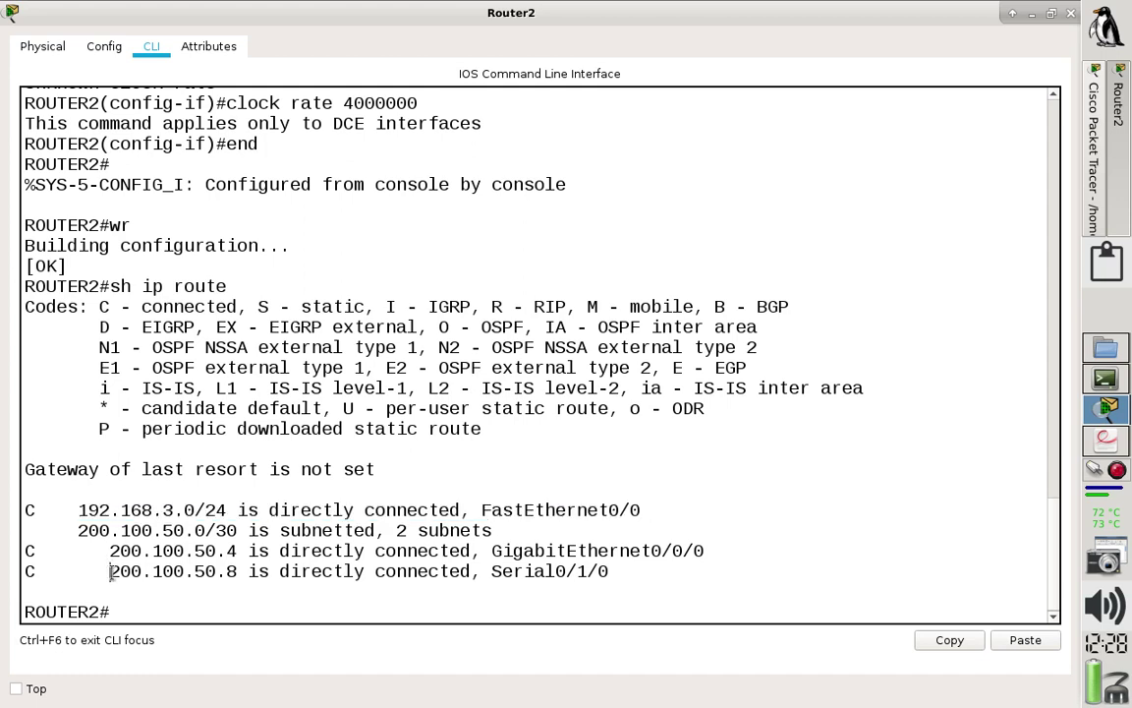
pyautogui.moveTo(111, 571); pyautogui.dragTo(237, 573)
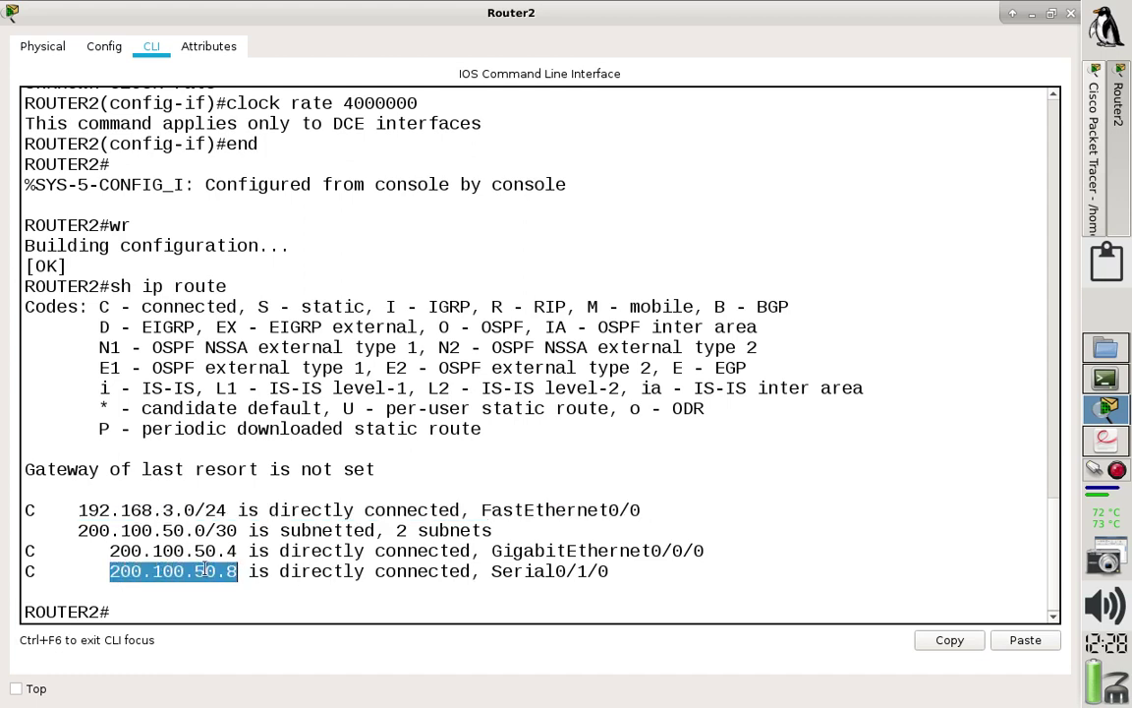
pyautogui.moveTo(100, 551); pyautogui.dragTo(238, 550)
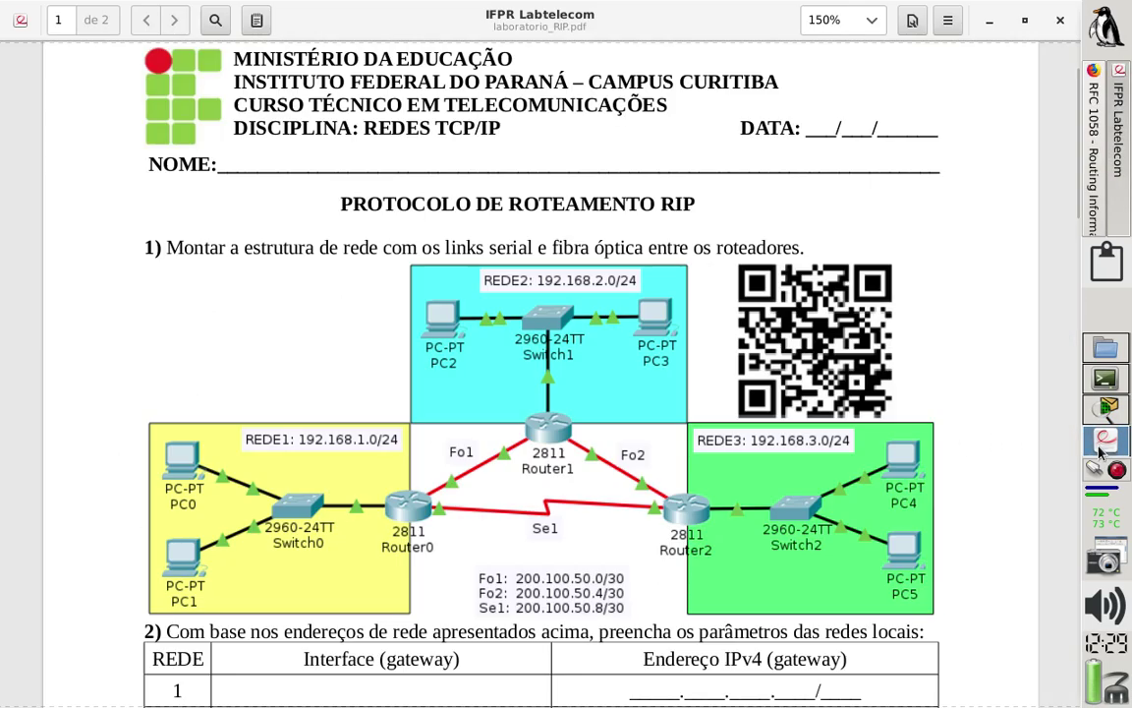
pyautogui.click(1103, 442)
pyautogui.click(1107, 409)
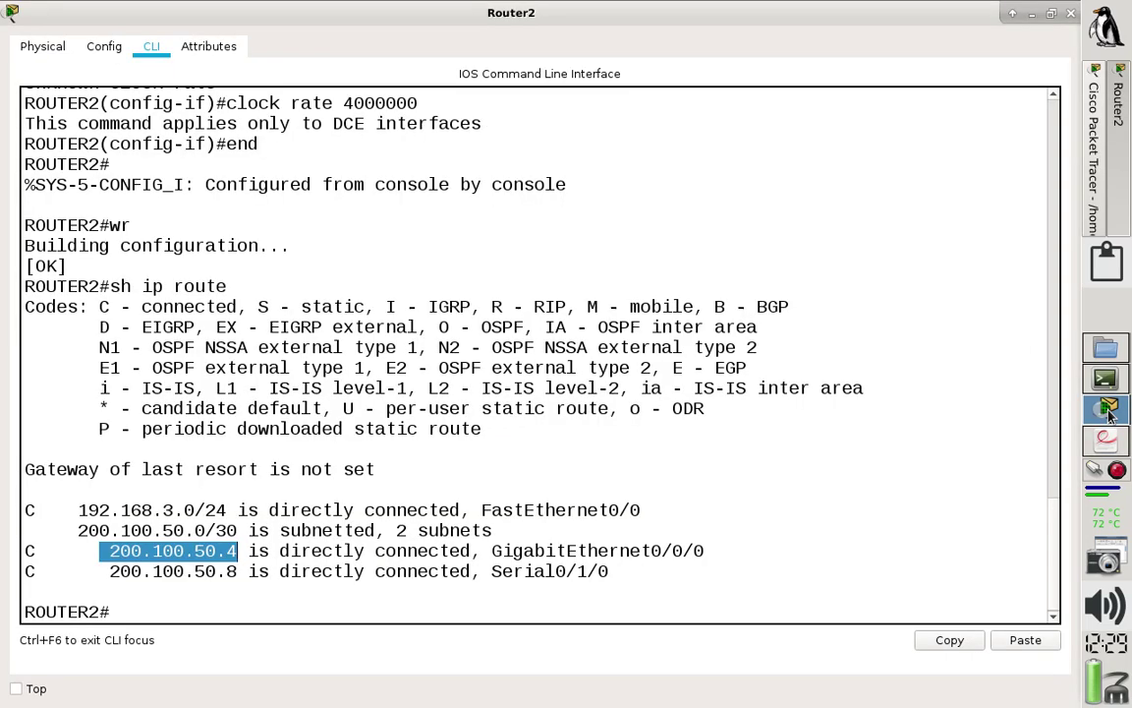
# Match the C codes of Router2's routes with the "C - connected" entry in the legend, and close the Router2 window.
pyautogui.click(28, 551)
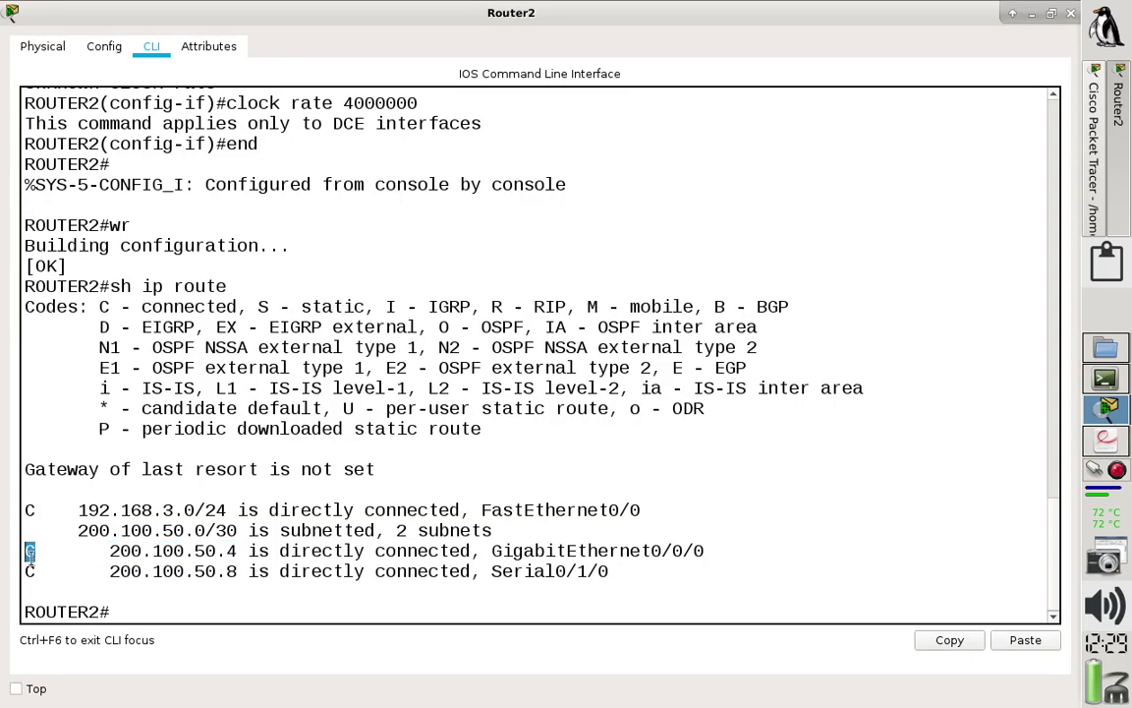
pyautogui.moveTo(36, 571); pyautogui.dragTo(18, 563)
pyautogui.click(30, 512)
pyautogui.moveTo(98, 307); pyautogui.dragTo(239, 306)
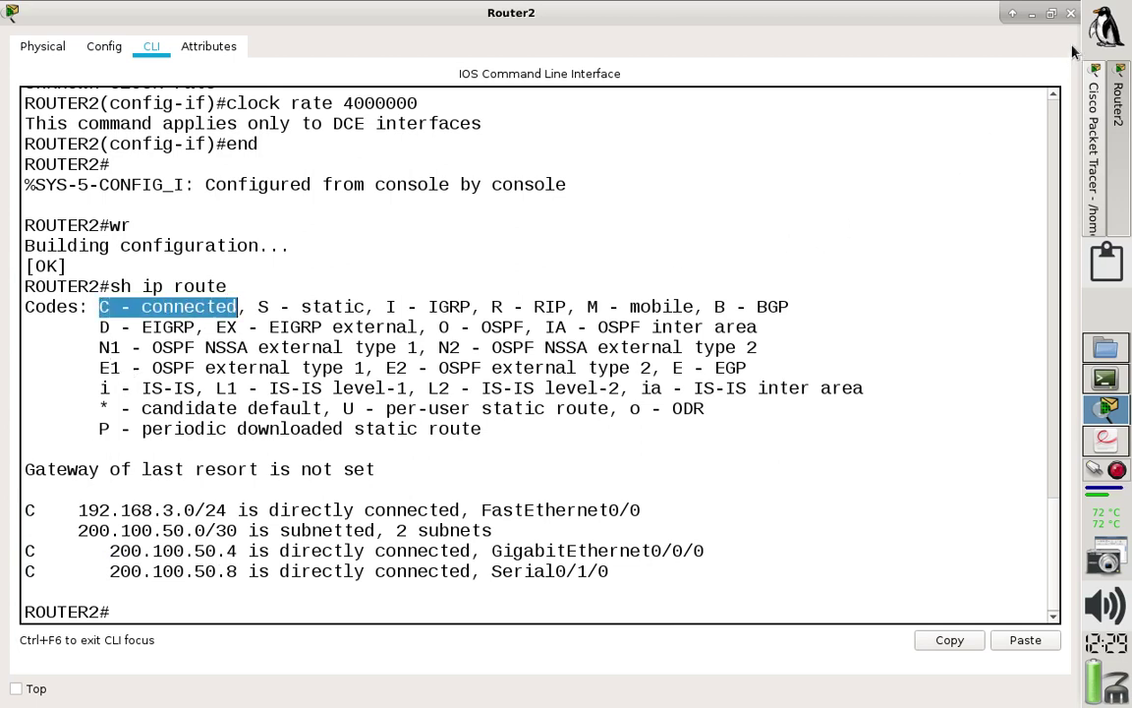
pyautogui.click(1070, 14)
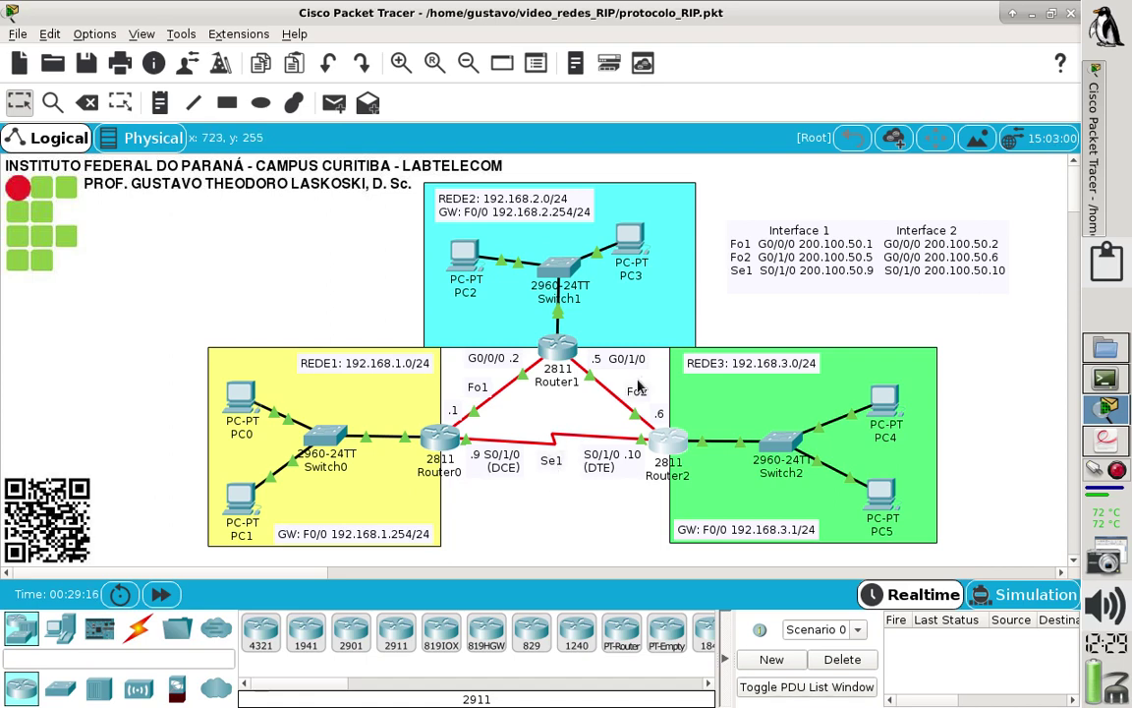
# Open Router0's CLI in a maximized window and show its IP routing table with sh ip route.
pyautogui.click(438, 441)
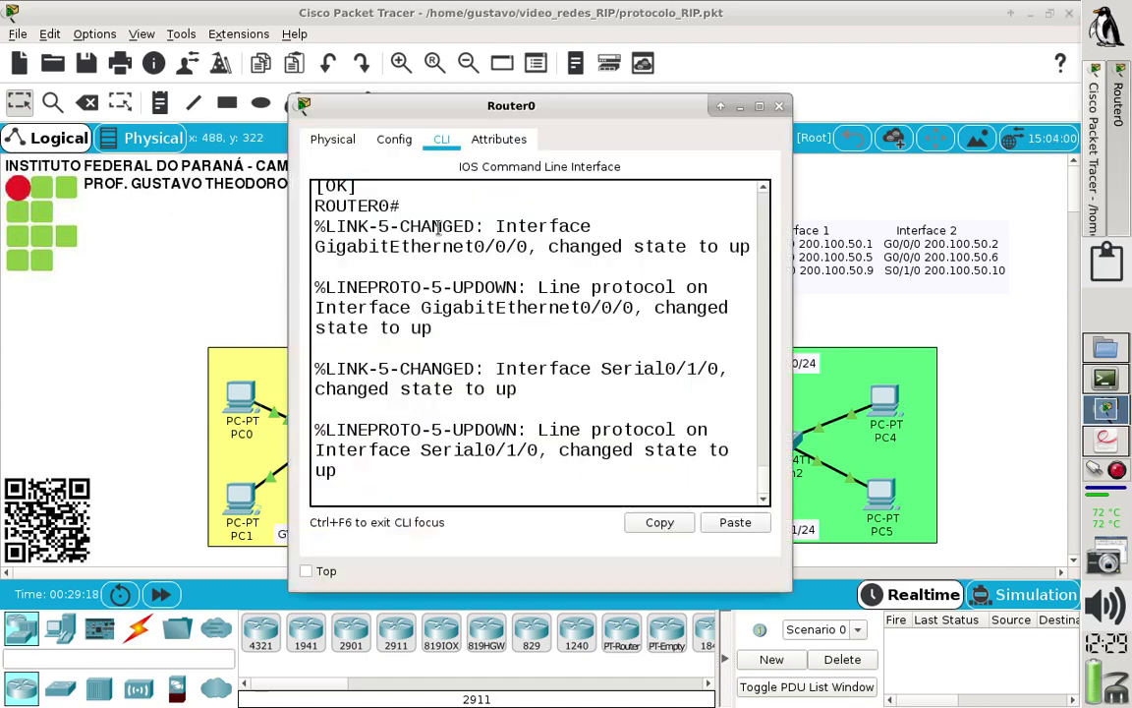
pyautogui.click(758, 106)
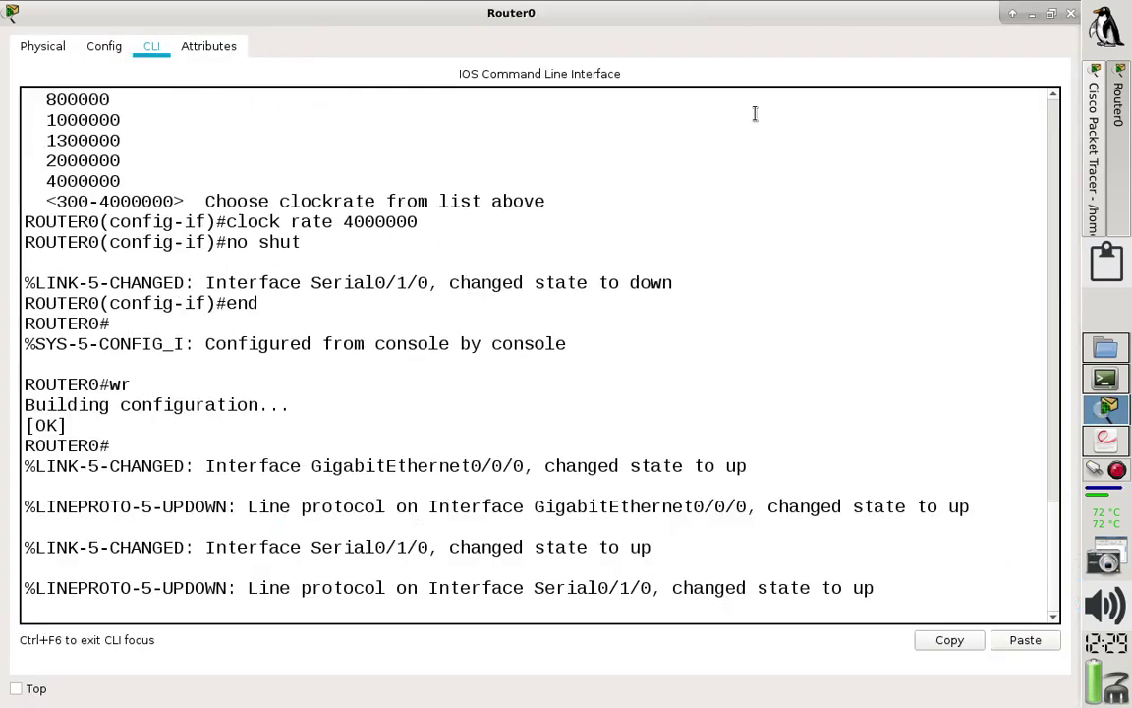
pyautogui.press('Return')
pyautogui.write('sh')
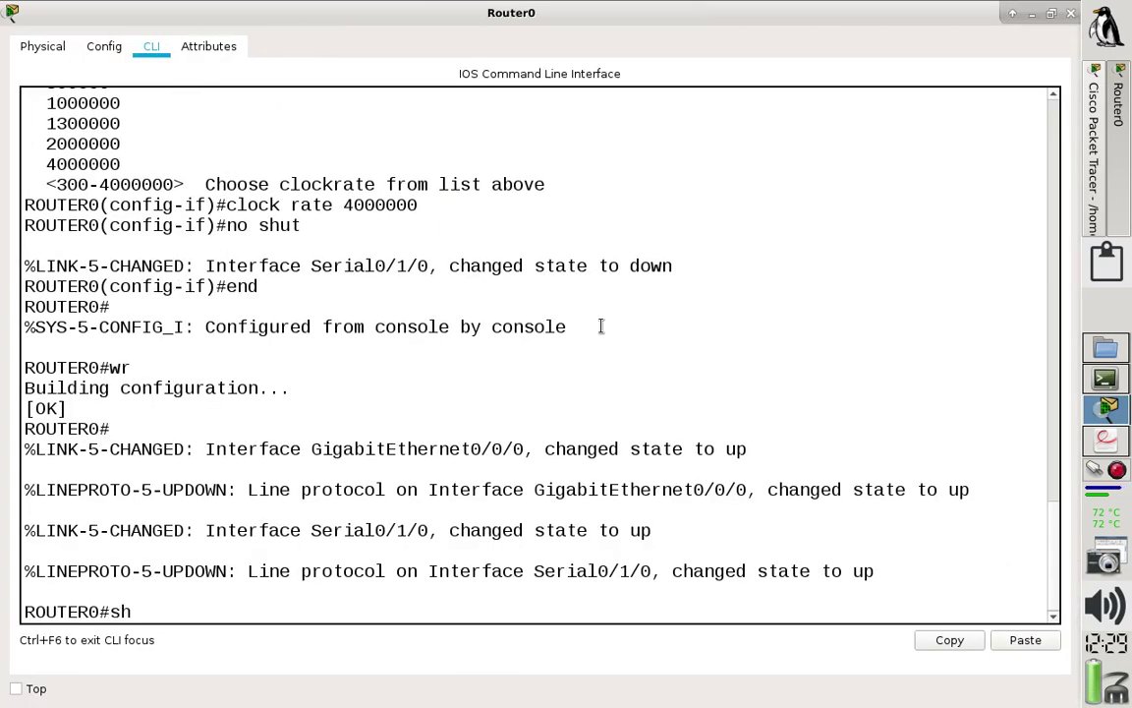
pyautogui.write(' ip route')
pyautogui.press('Return')
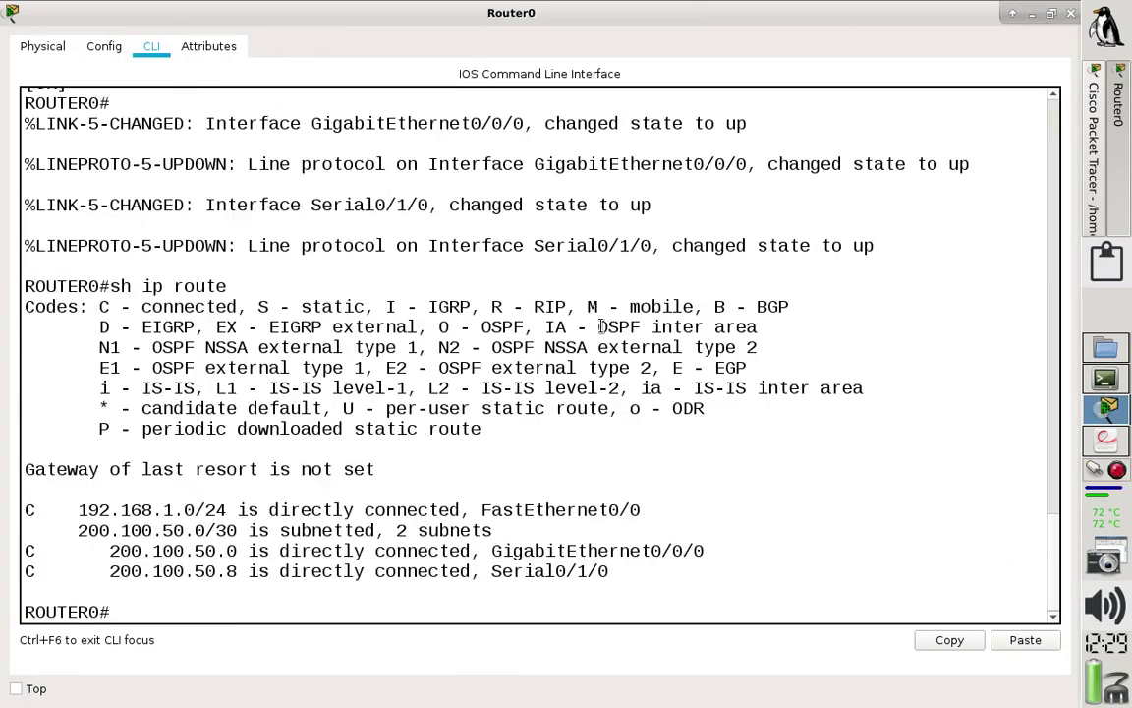
# Highlight the directly connected LAN and link networks in Router0's routing table, and close the Router0 window.
pyautogui.moveTo(237, 510); pyautogui.dragTo(78, 512)
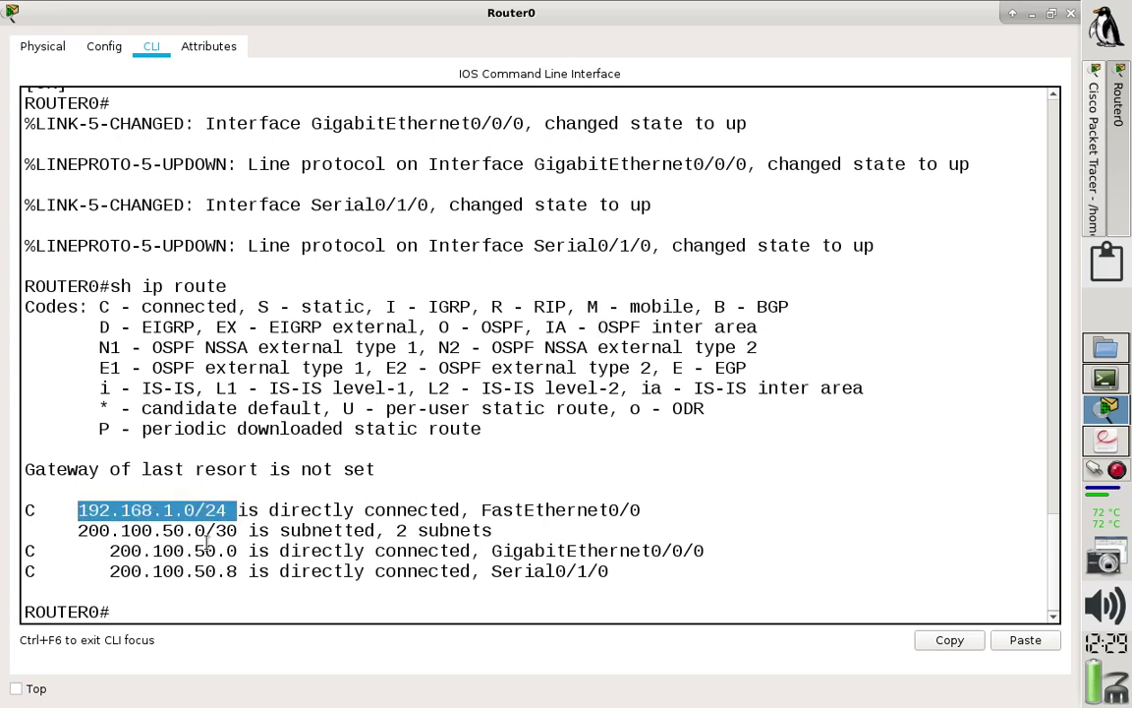
pyautogui.moveTo(236, 550); pyautogui.dragTo(120, 572)
pyautogui.moveTo(185, 558); pyautogui.dragTo(238, 572)
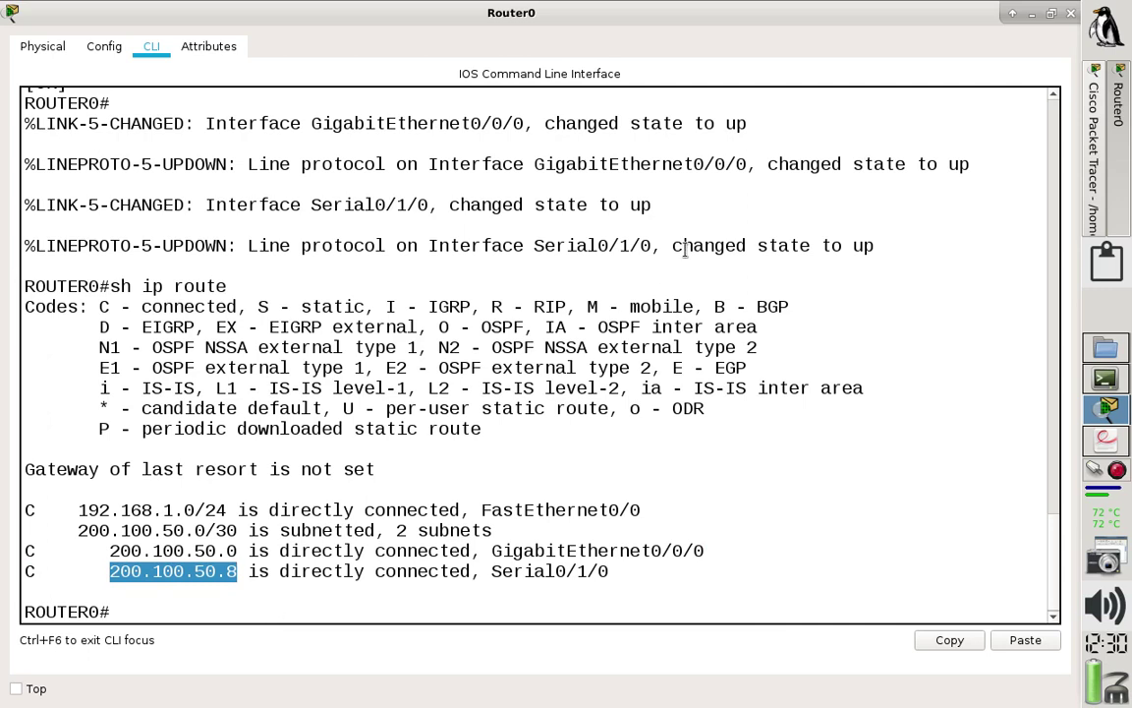
pyautogui.click(1070, 12)
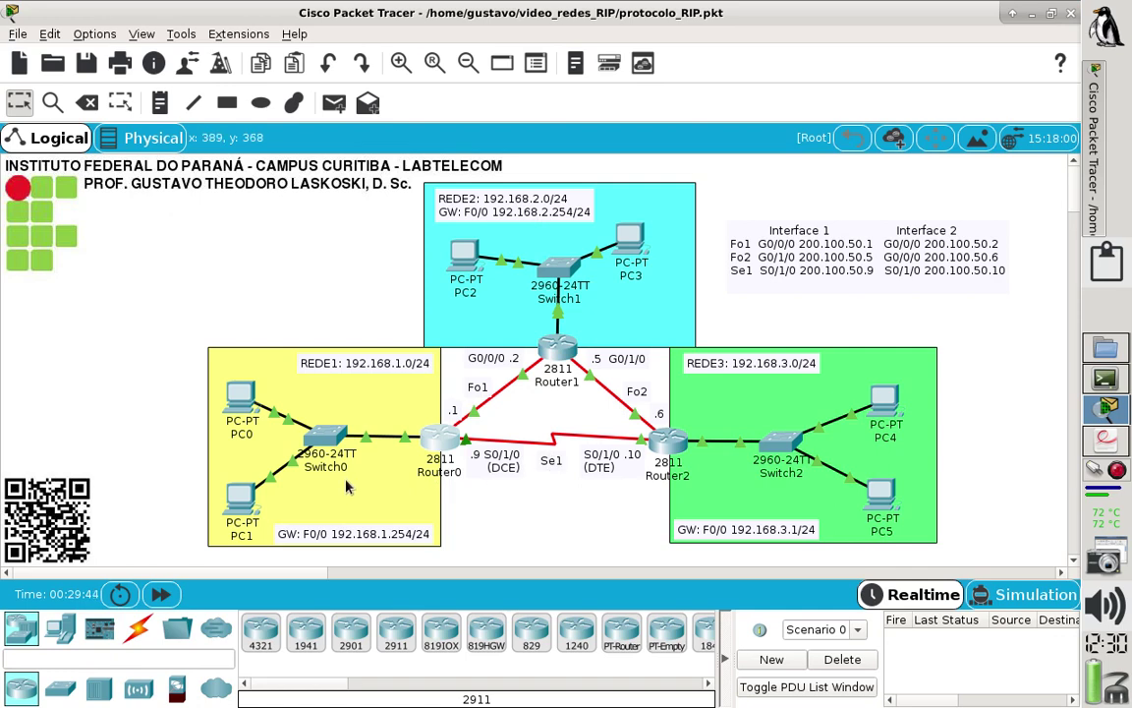
# Open Router1's CLI maximized, show its IP routing table with sh ip route, review the connected networks and close the window.
pyautogui.click(562, 358)
pyautogui.click(758, 106)
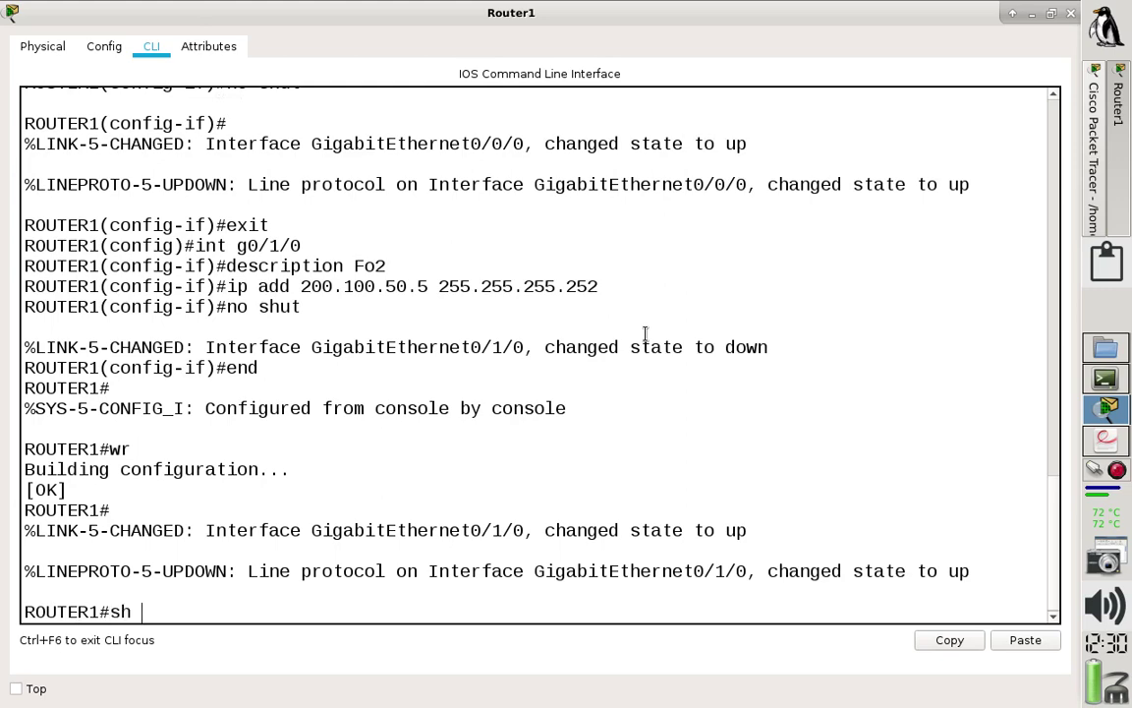
pyautogui.write('p route')
pyautogui.press('Return')
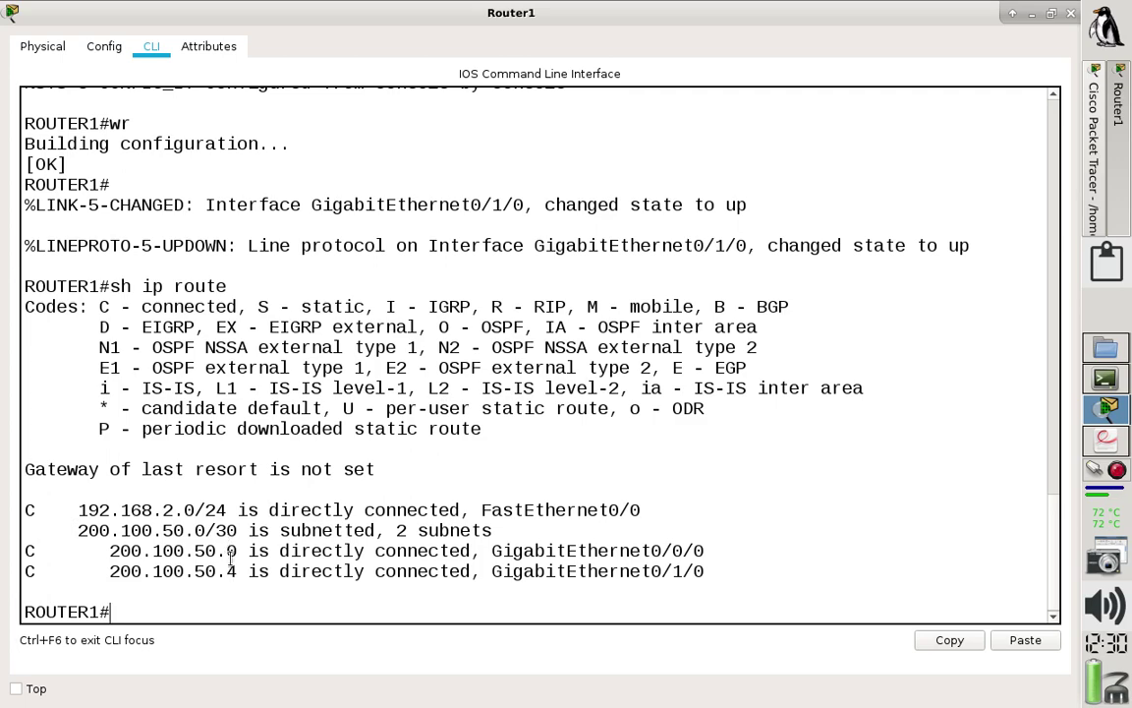
pyautogui.click(1071, 16)
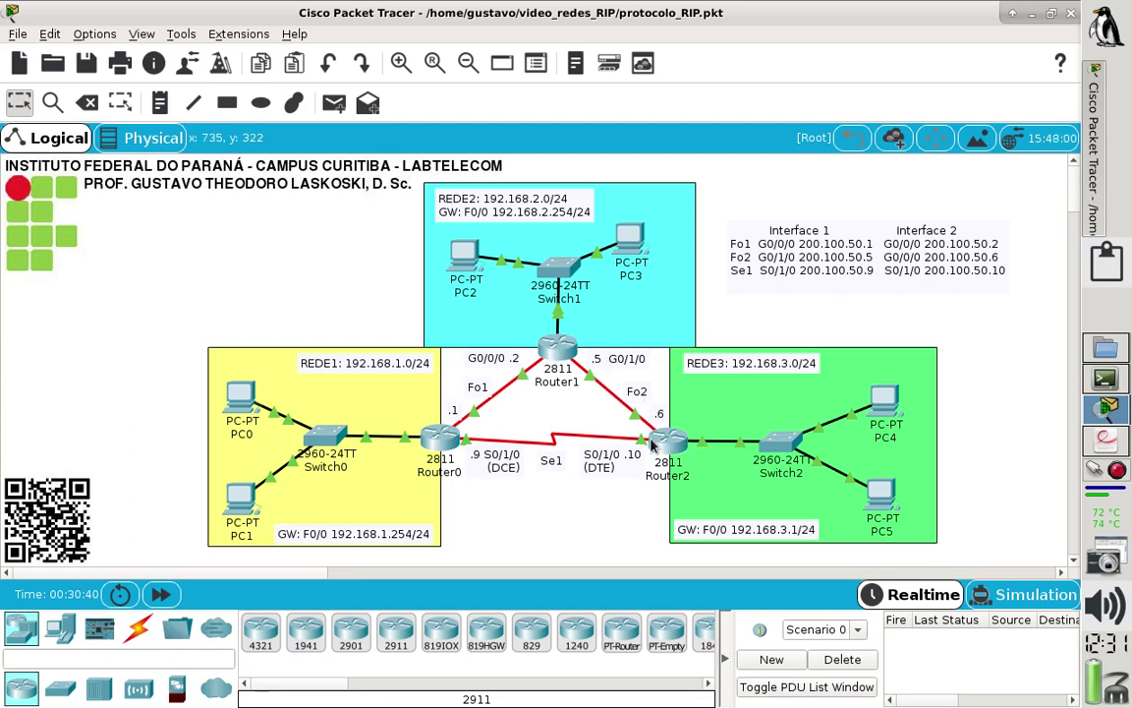
# Ping Router1's Fo1 address 200.100.50.2 from Router0's CLI and return to the topology.
pyautogui.moveTo(651, 445)
pyautogui.click(338, 109)
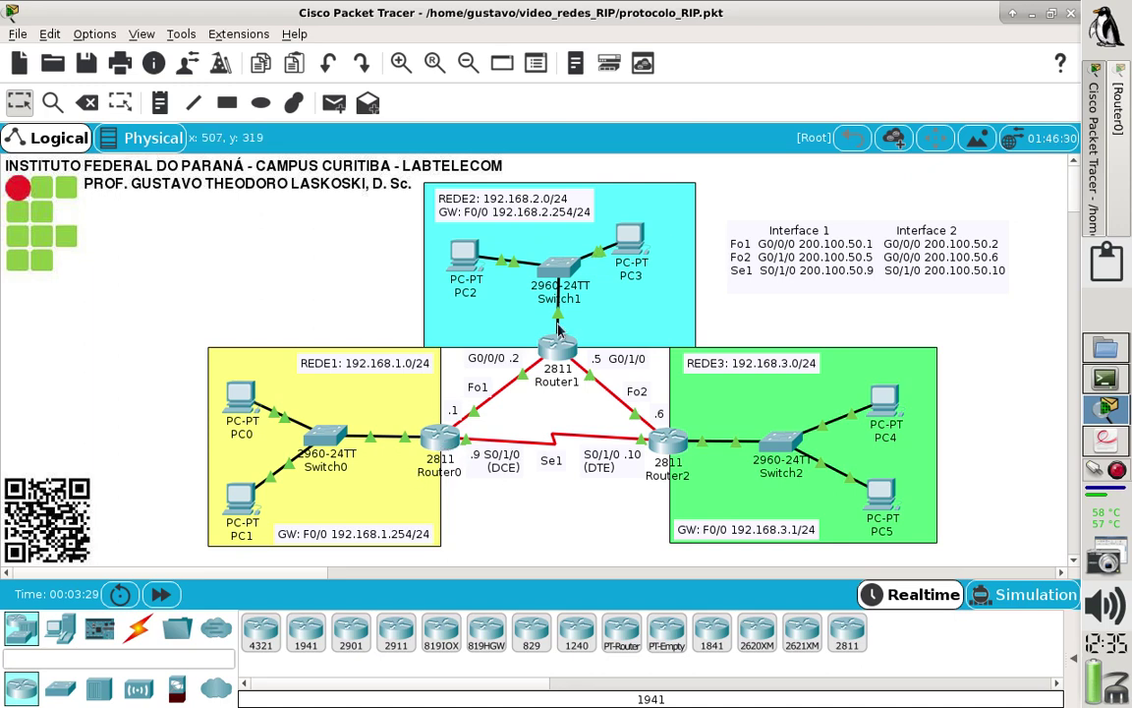
pyautogui.click(440, 441)
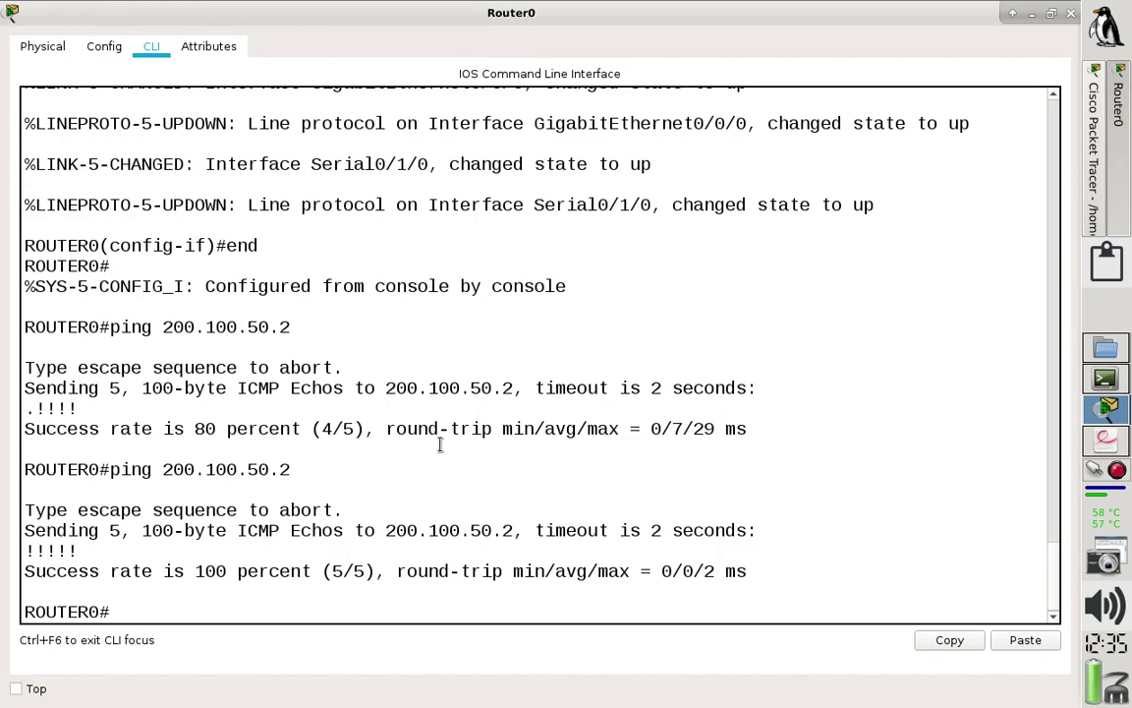
pyautogui.press('Up')
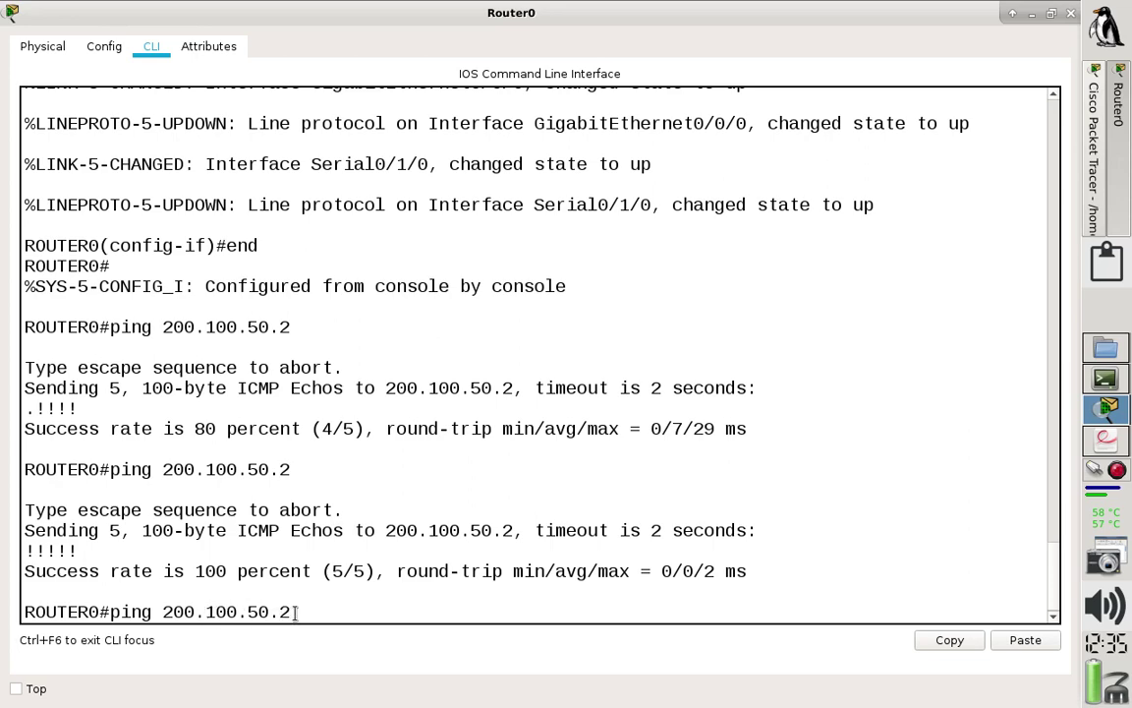
pyautogui.press('Return')
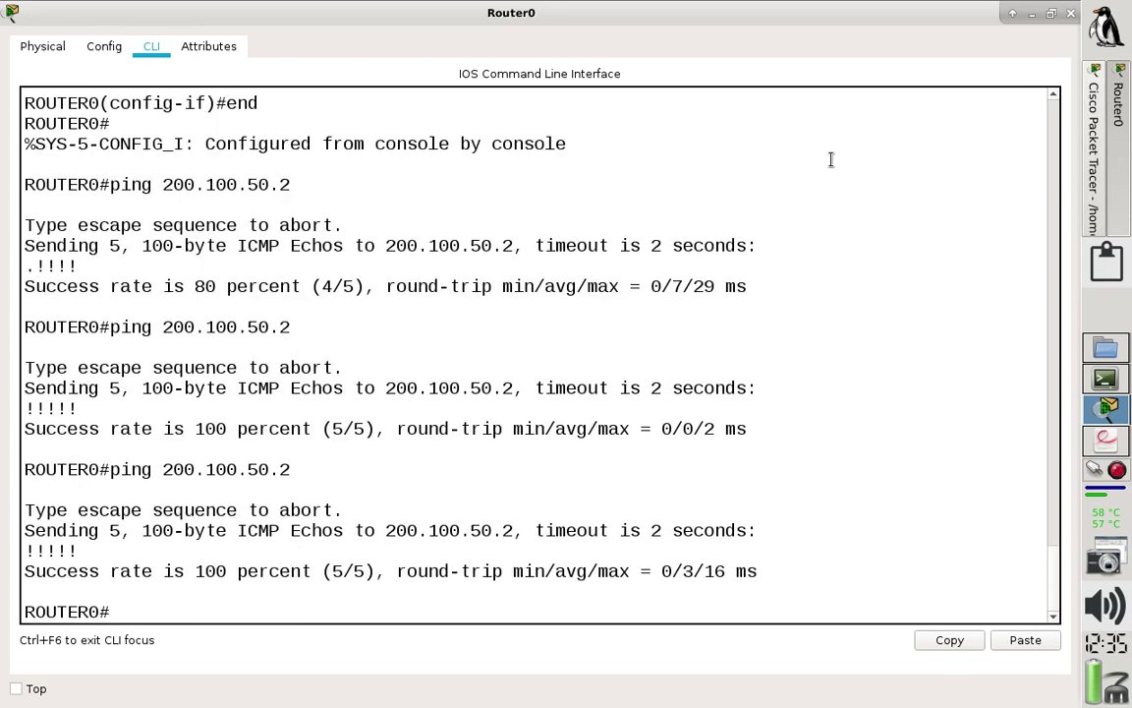
pyautogui.click(1029, 14)
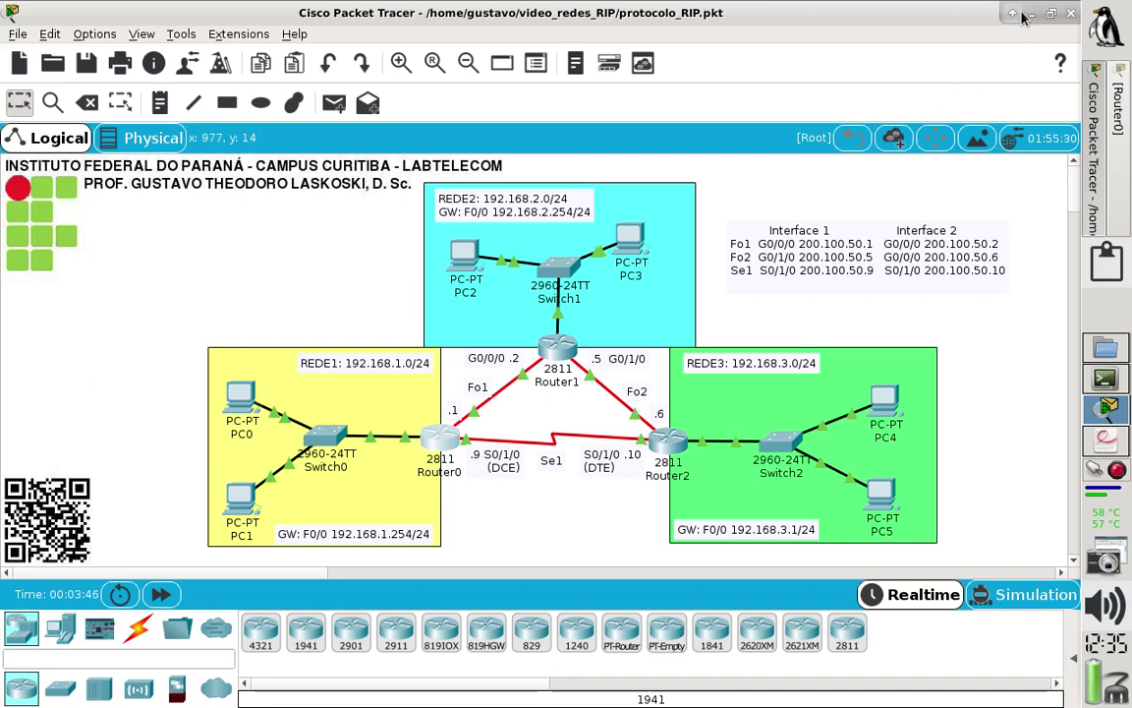
# Ping Router1's Fo2 address 200.100.50.5 from Router0, check the link addresses in the topology and return to Router0's CLI.
pyautogui.click(437, 433)
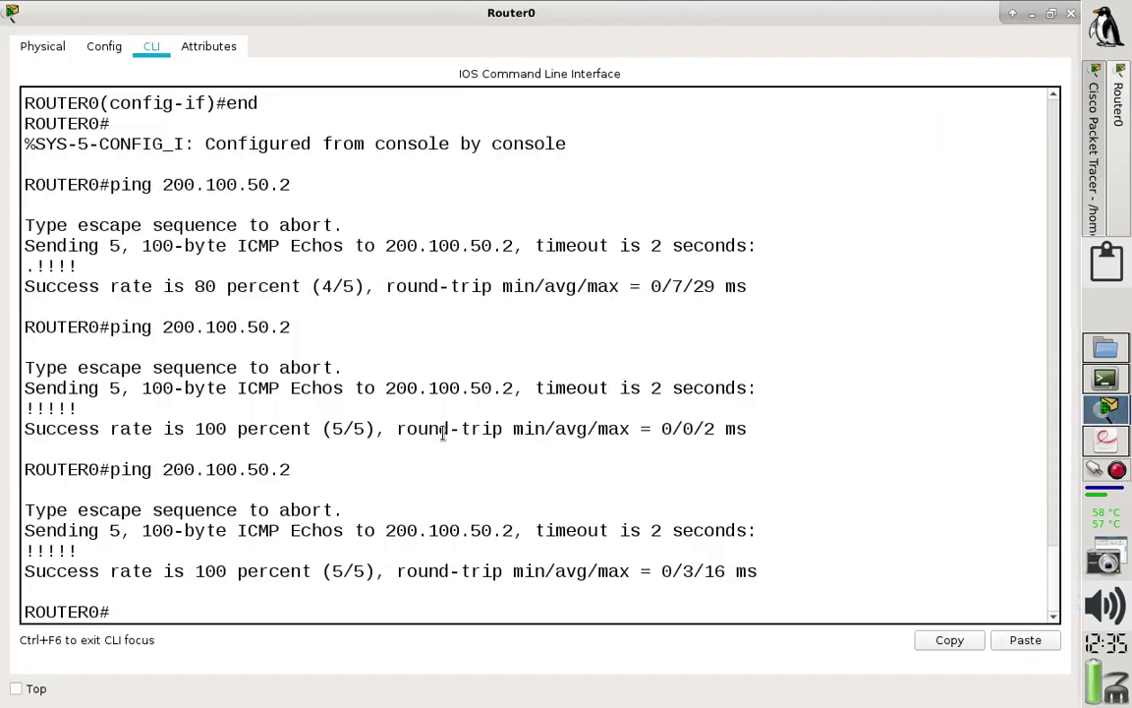
pyautogui.press('Up')
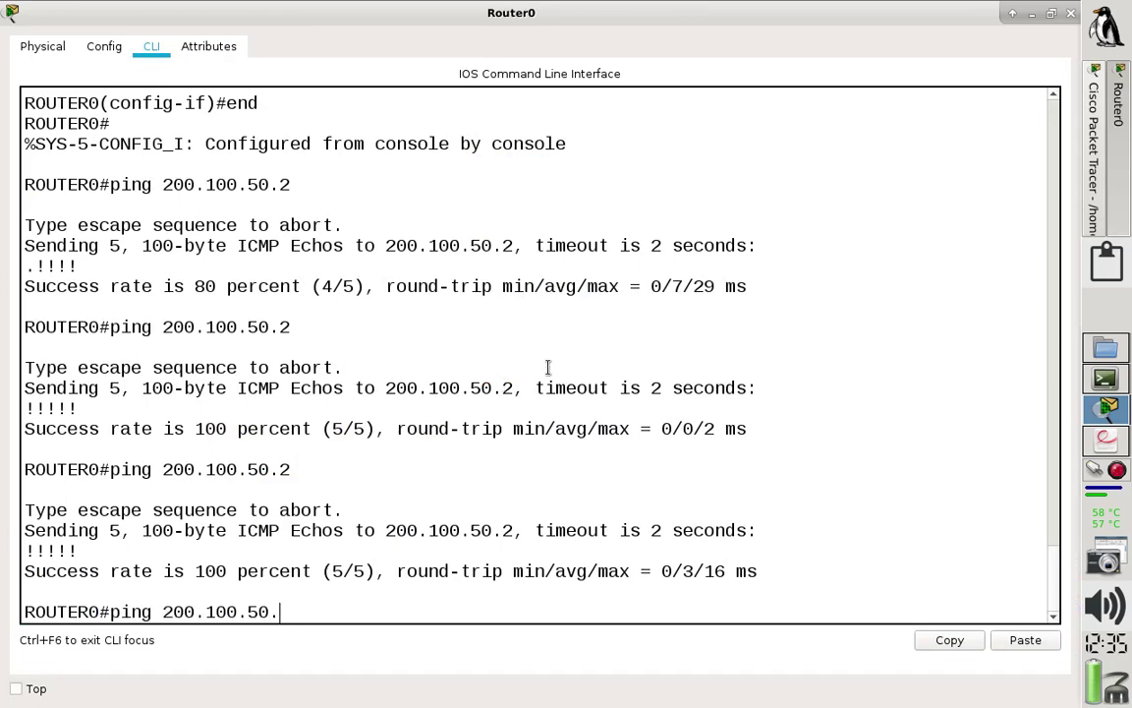
pyautogui.write('5')
pyautogui.press('Return')
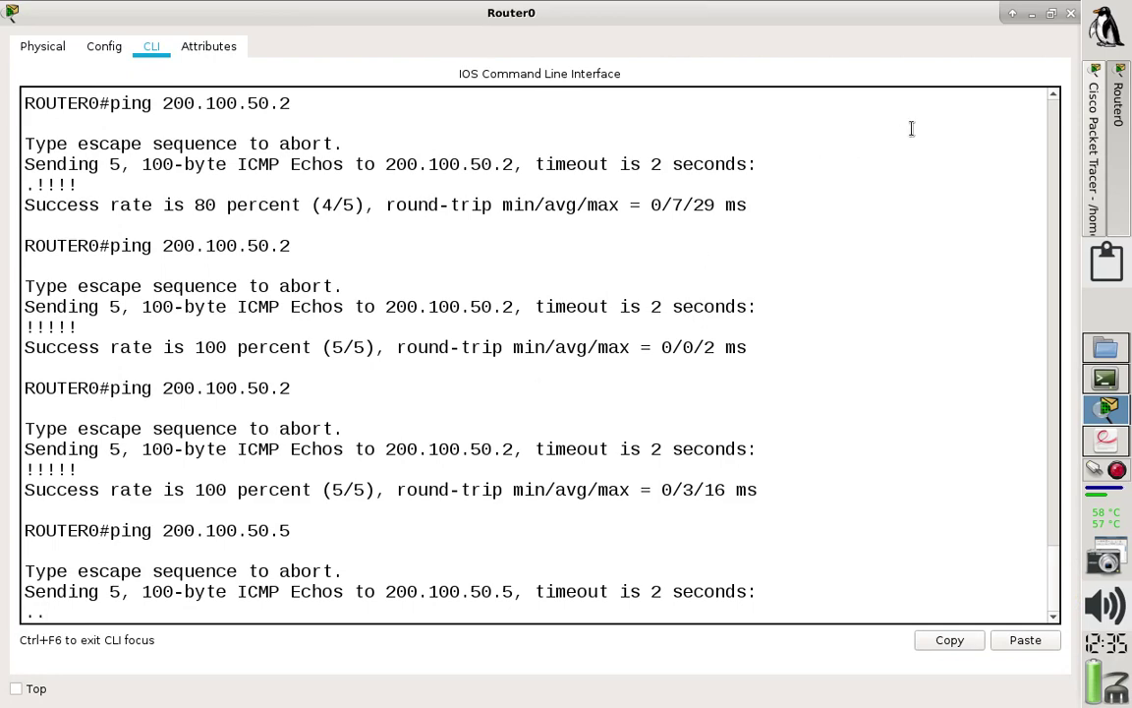
pyautogui.click(1031, 15)
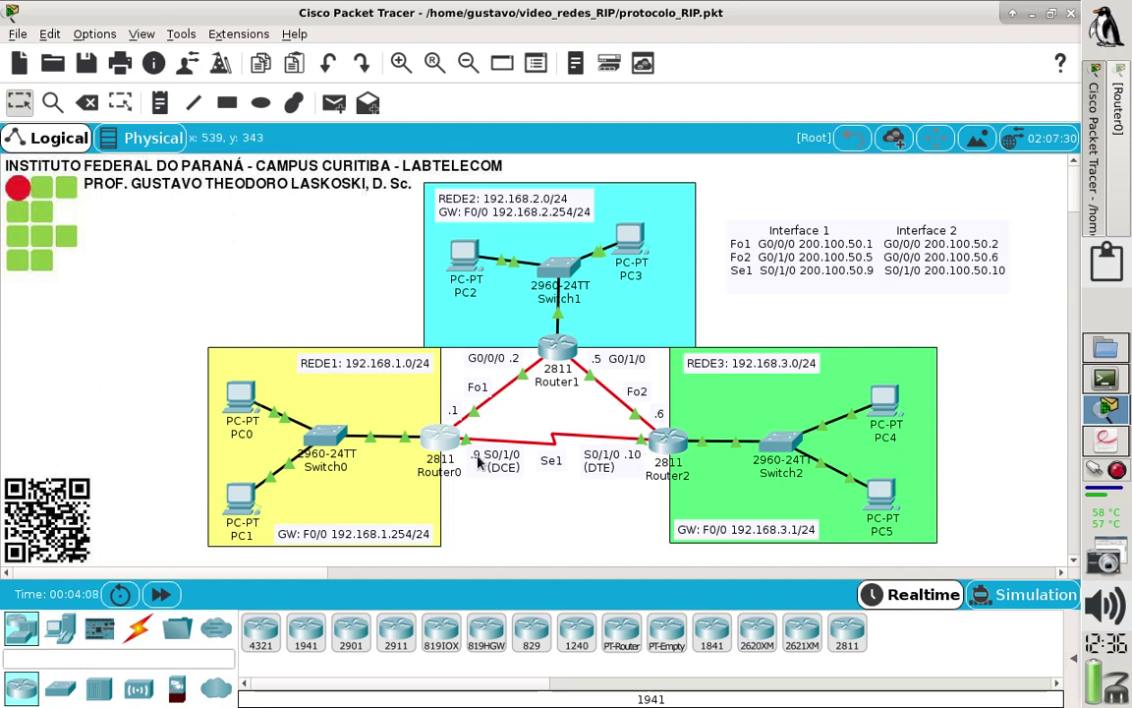
pyautogui.click(440, 437)
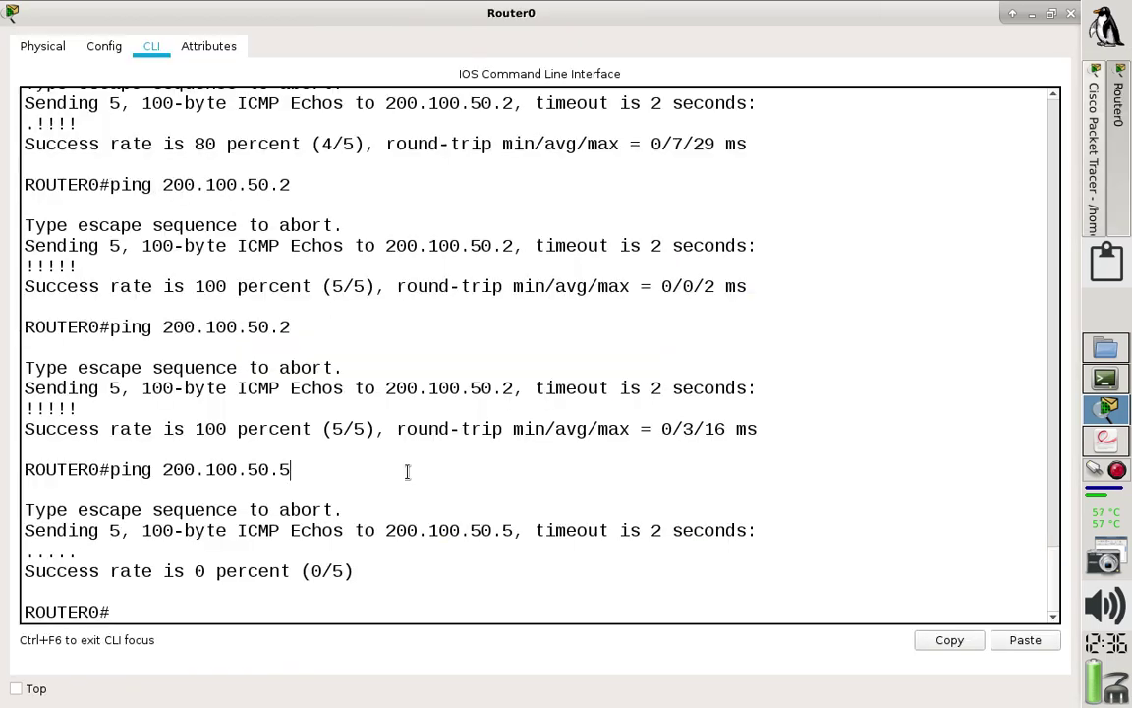
# Ping Router2's Se1 address 200.100.50.10 from Router0's CLI, highlight the success rate and minimize the Router0 window.
pyautogui.press('Up')
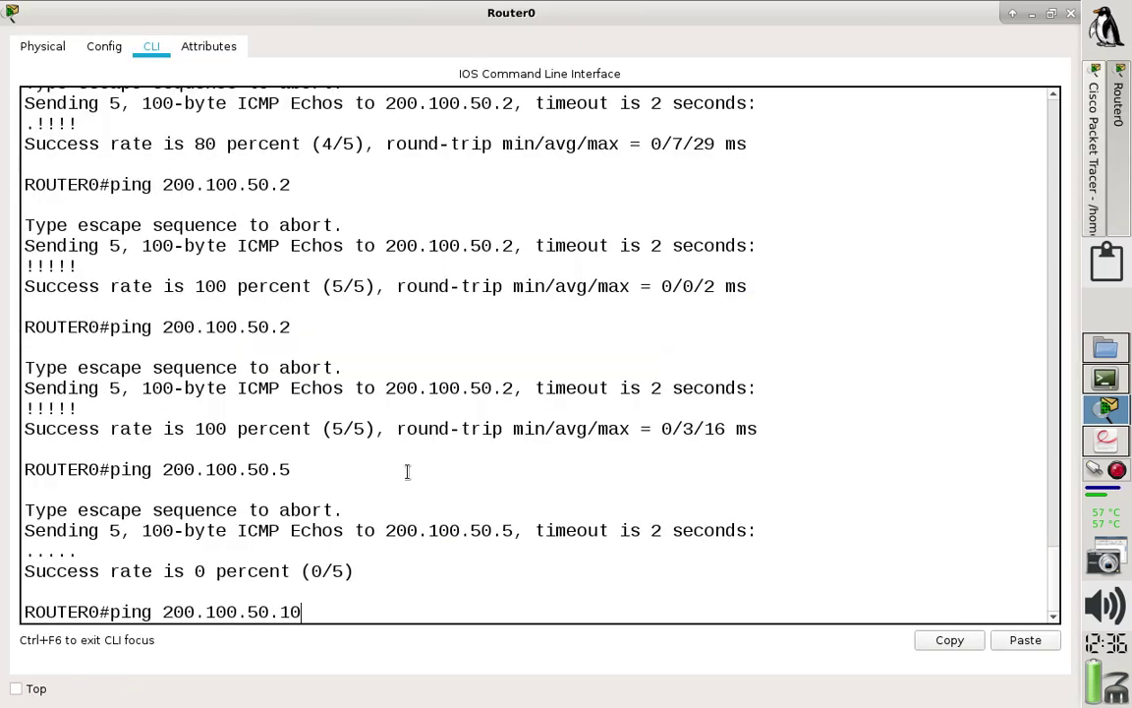
pyautogui.write('10')
pyautogui.press('Return')
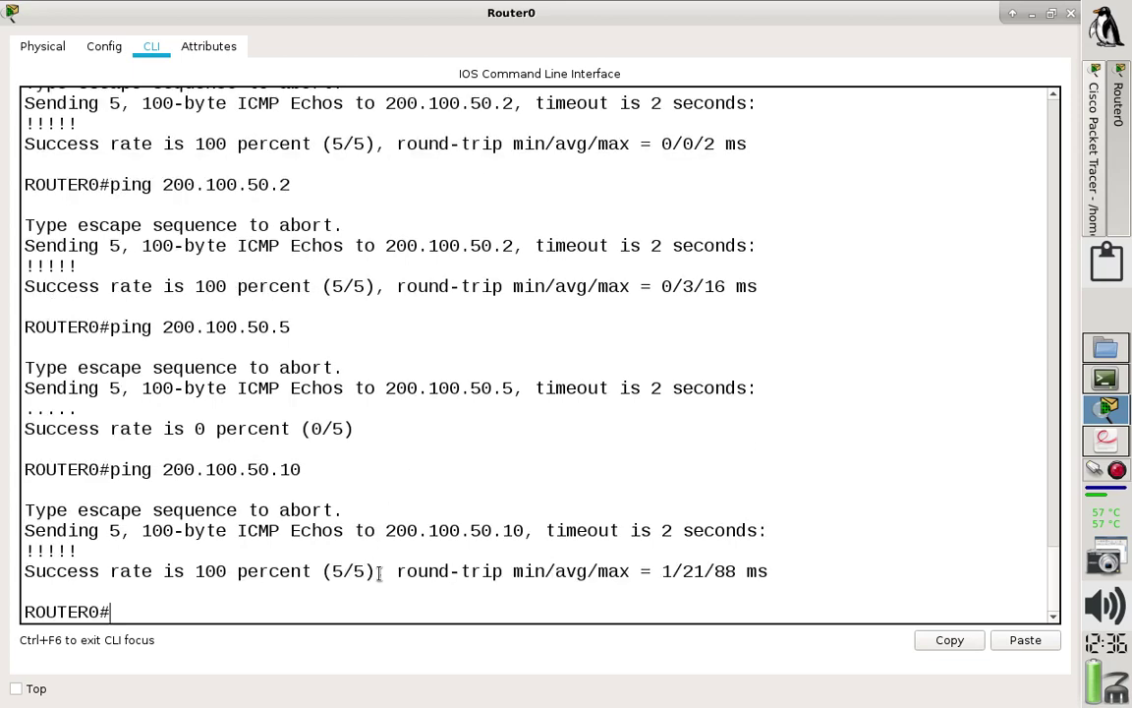
pyautogui.moveTo(374, 571); pyautogui.dragTo(21, 566)
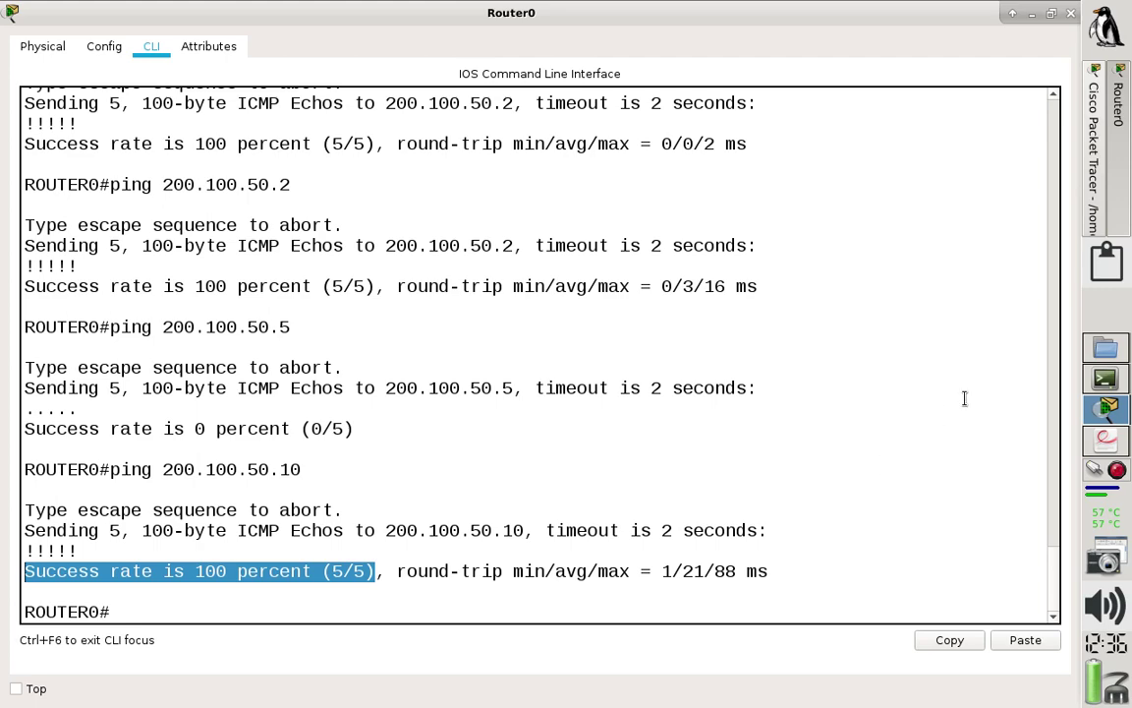
pyautogui.click(1030, 15)
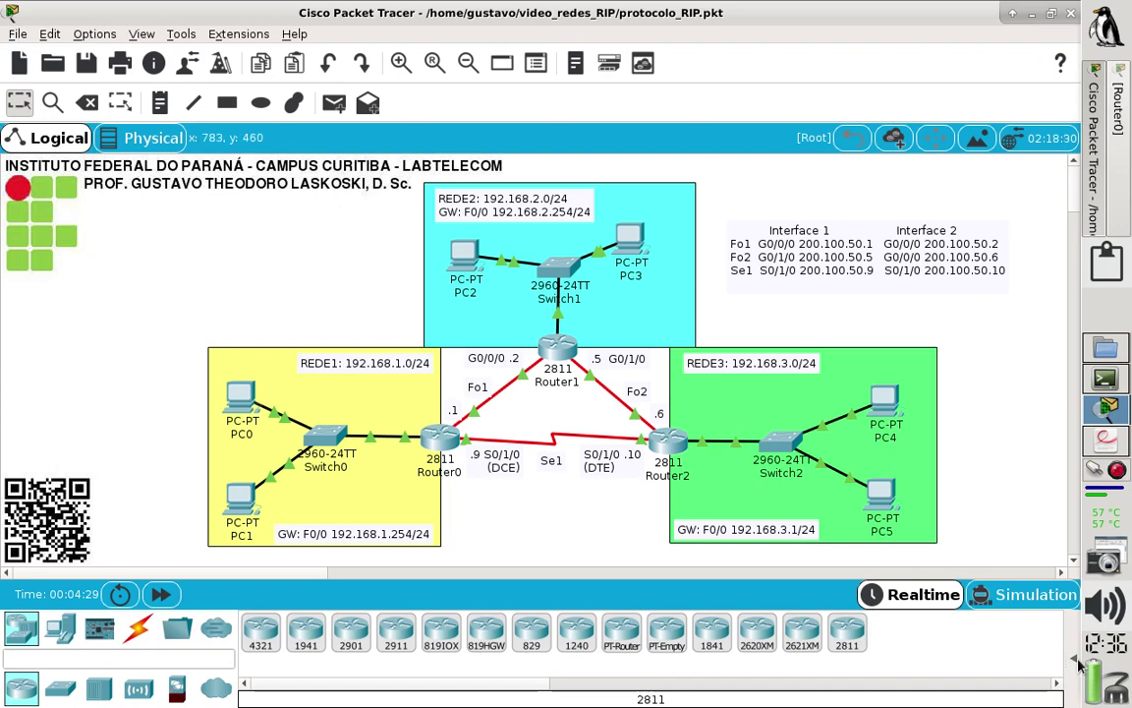
pyautogui.click(1075, 659)
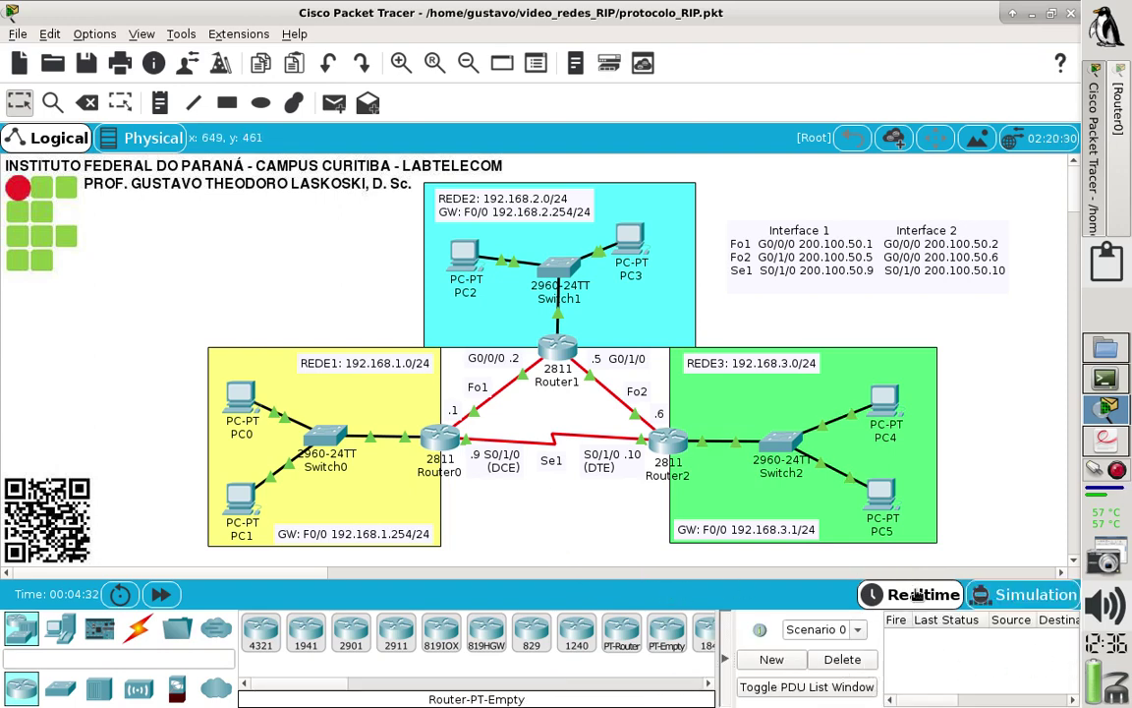
pyautogui.click(724, 659)
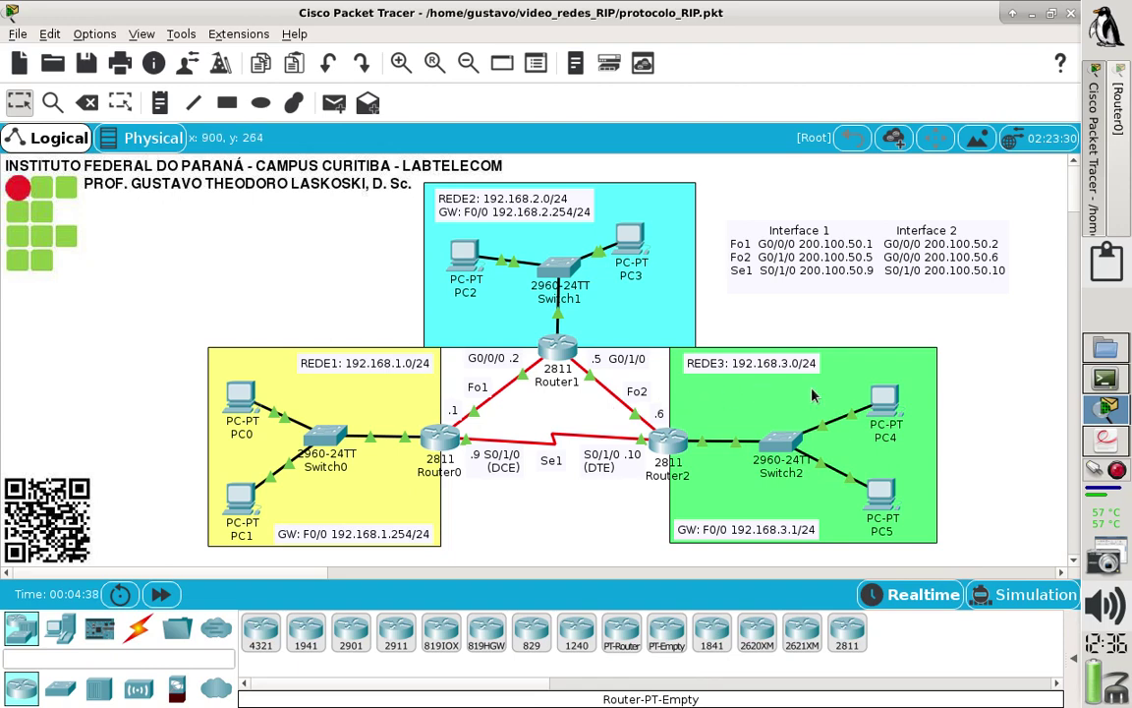
# Switch to the terminal with notes_RIP.txt, go to the beginning of the notes and highlight "hops (saltos)" under version 1.
pyautogui.click(1104, 381)
pyautogui.press('pageup')
pyautogui.press('pageup')
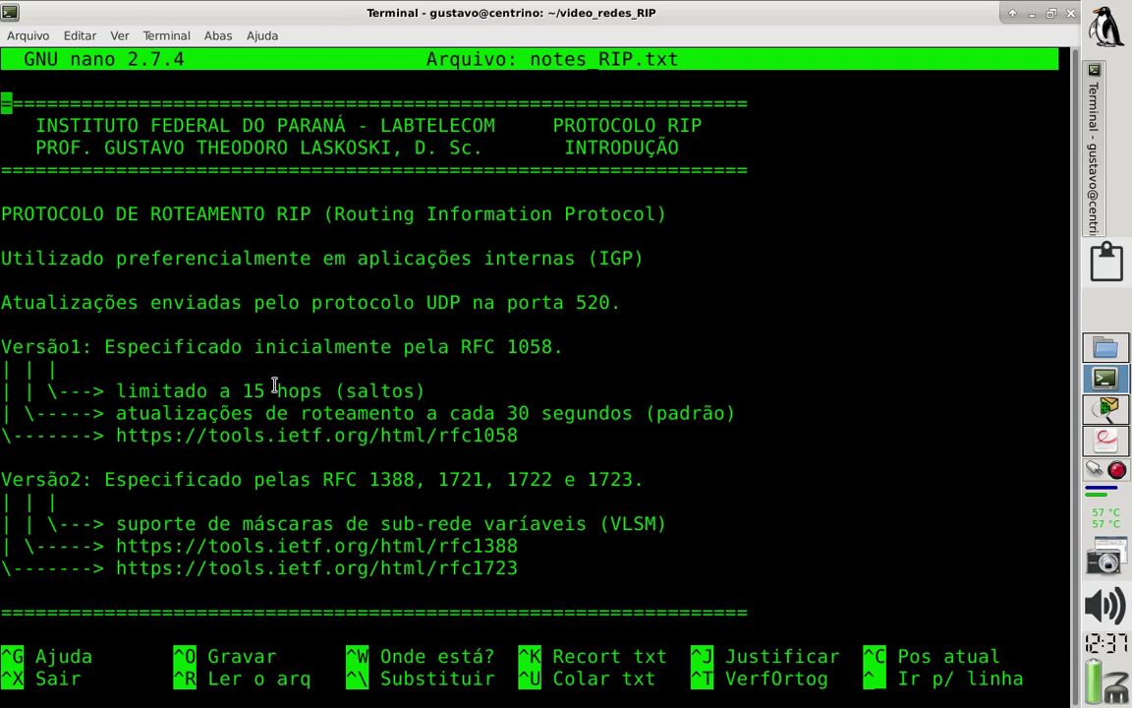
pyautogui.moveTo(278, 390); pyautogui.dragTo(422, 390)
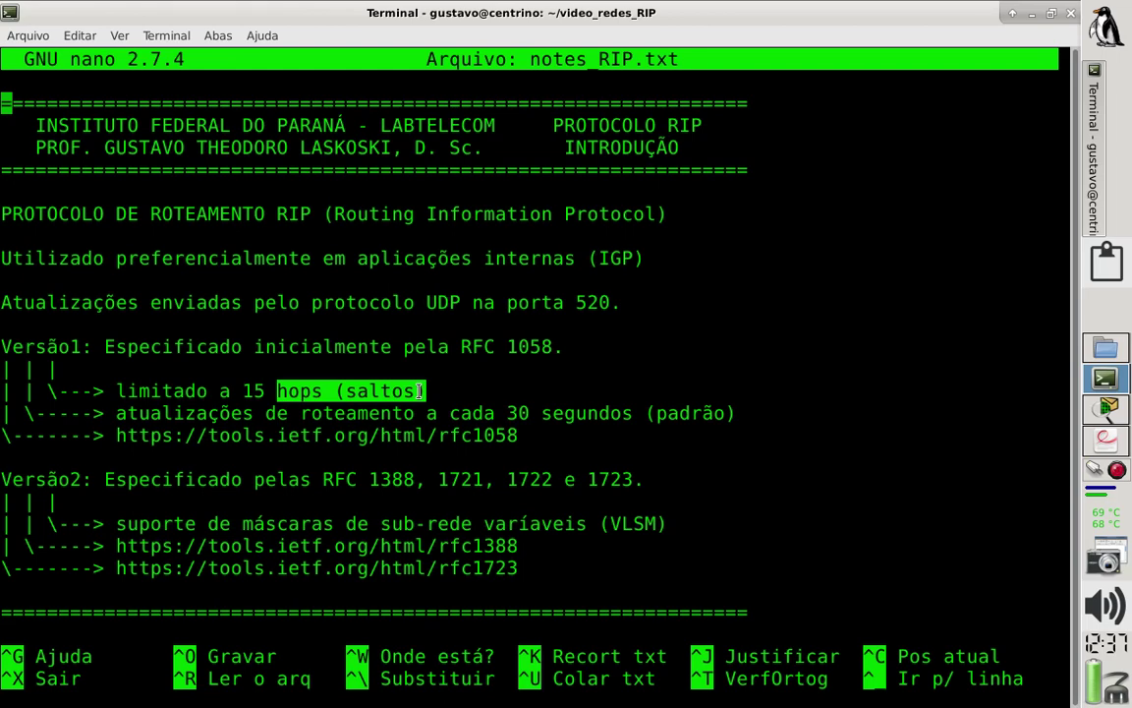
pyautogui.moveTo(422, 391); pyautogui.dragTo(429, 390)
# Return to Packet Tracer and place a "1 Gbps" text note beside the Fo1 link between Router0 and Router1.
pyautogui.hotkey('alt', 'Tab')
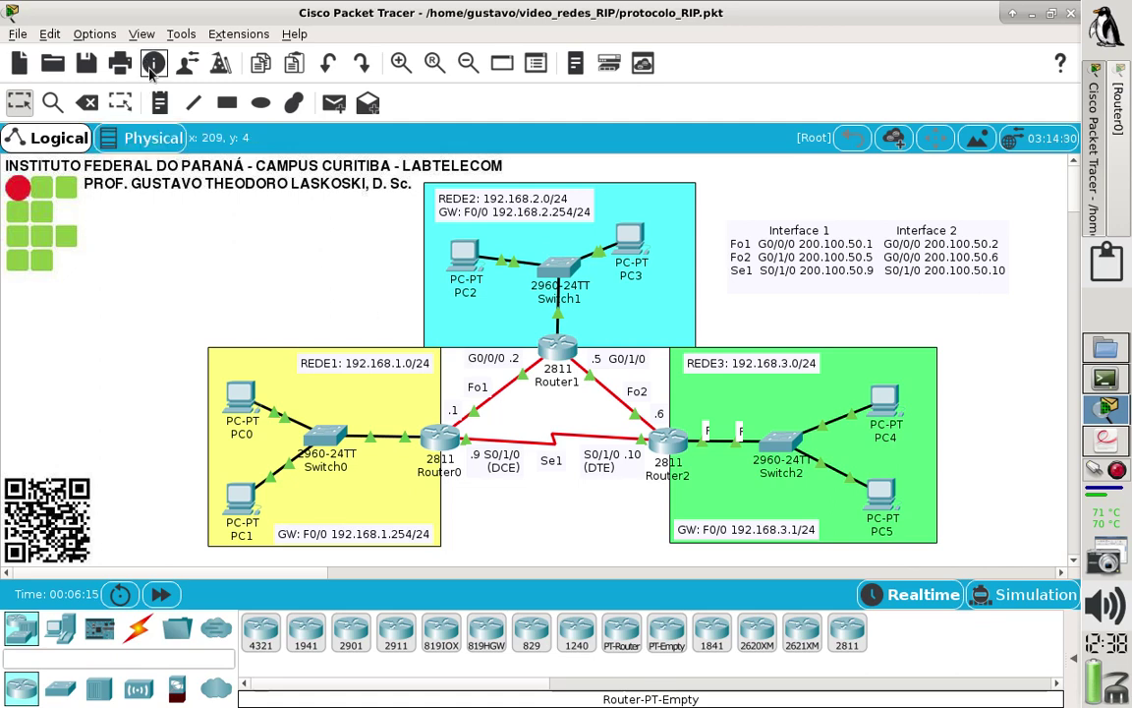
pyautogui.click(160, 100)
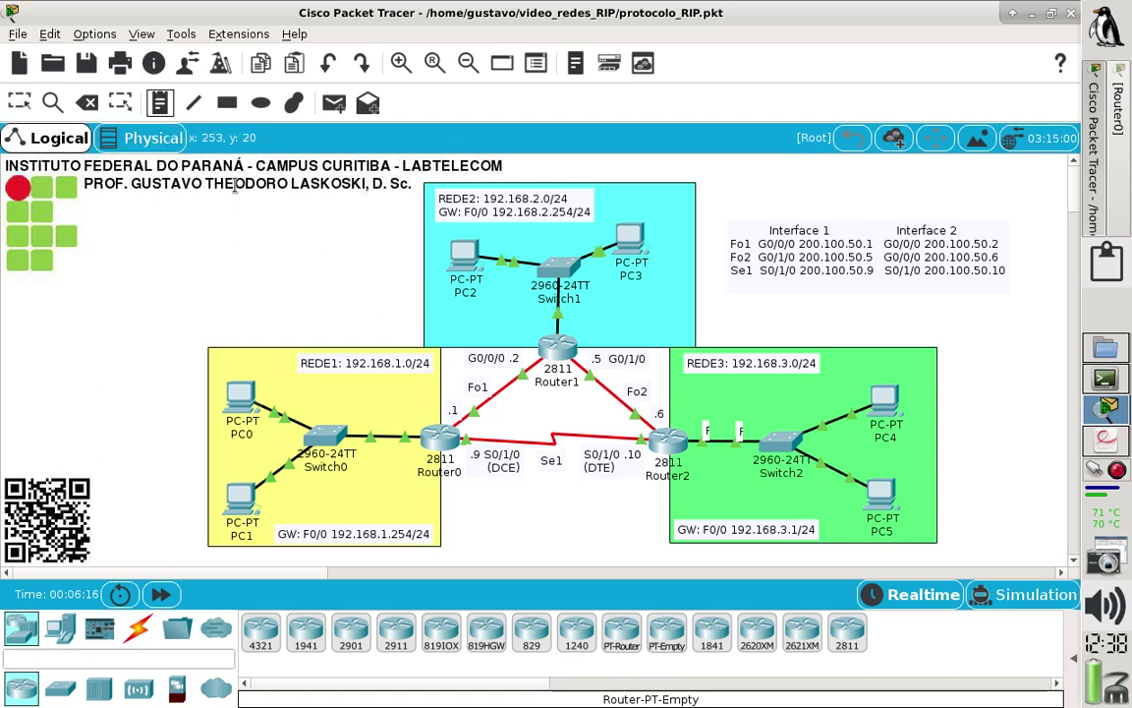
pyautogui.click(502, 403)
pyautogui.write('1 ')
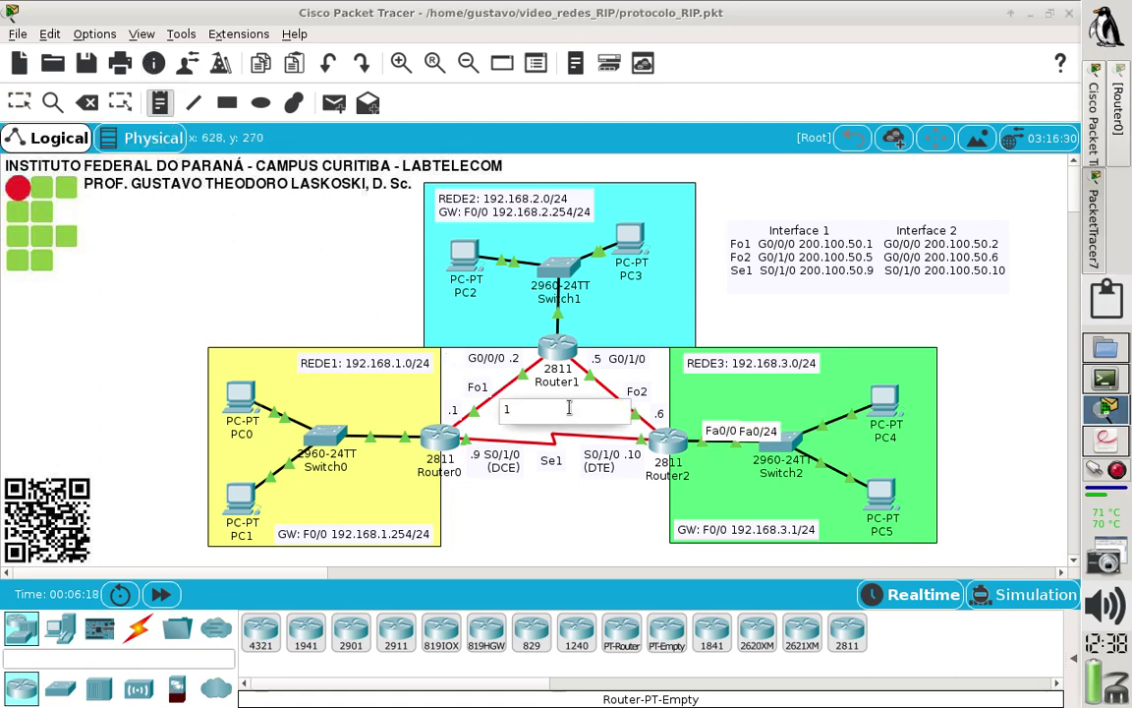
pyautogui.write('Gbp')
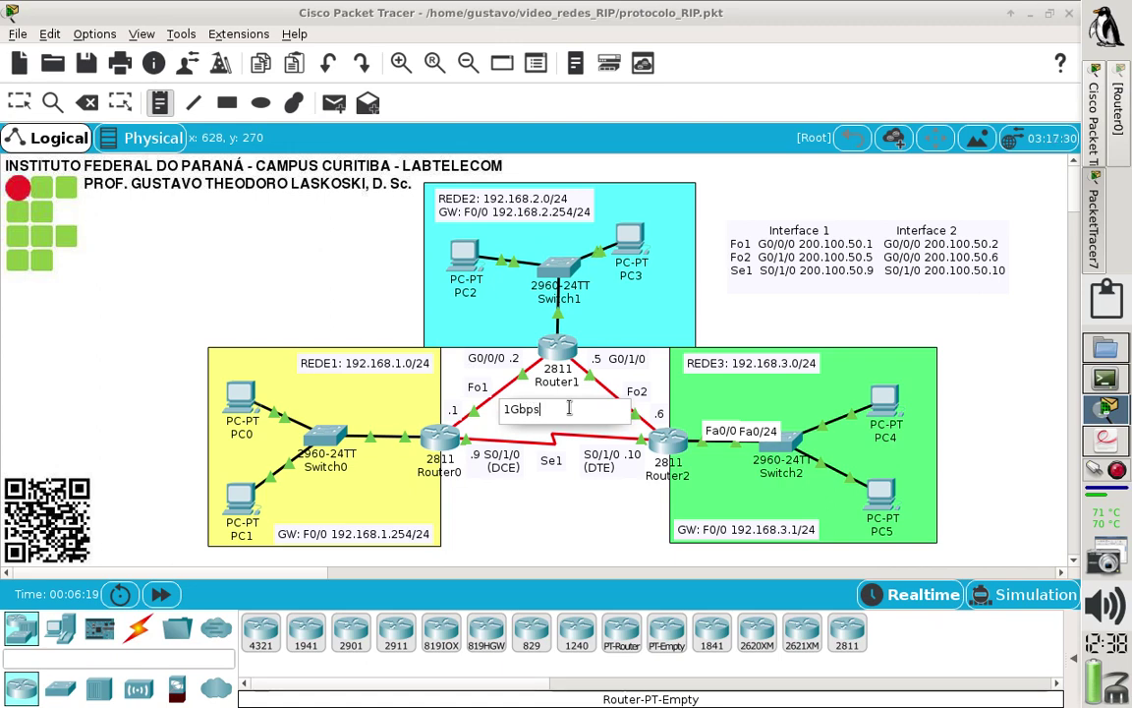
pyautogui.write('s')
pyautogui.press('Left')
pyautogui.press('Left')
pyautogui.press('Left')
pyautogui.press('Left')
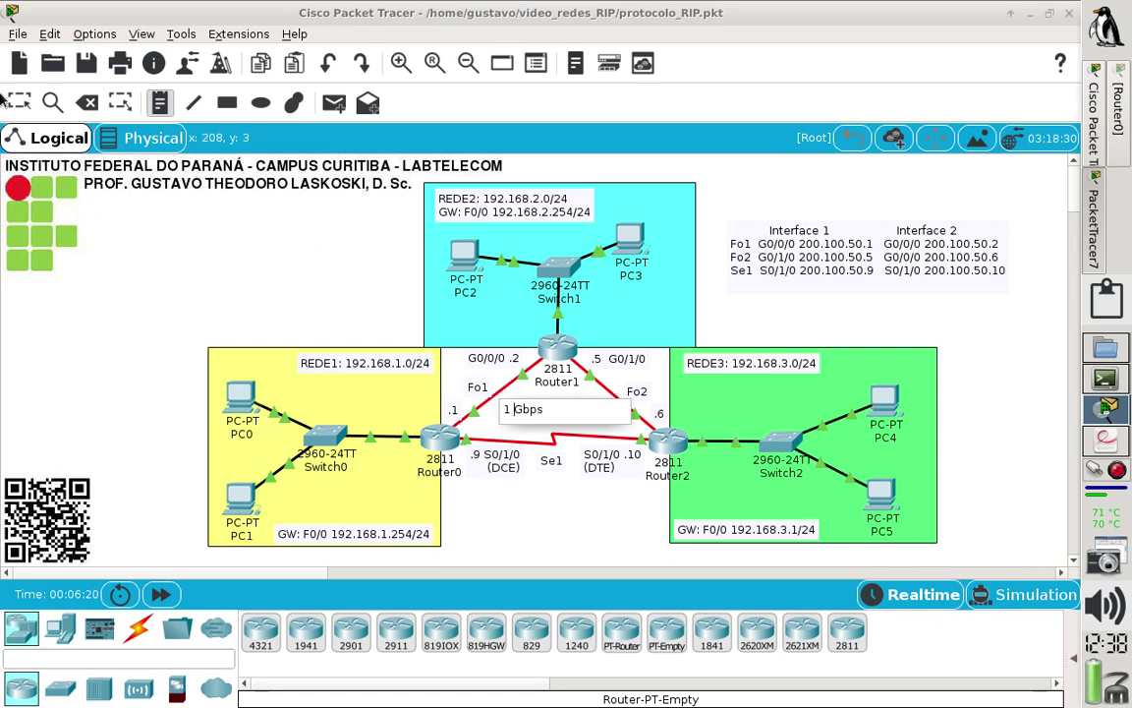
pyautogui.click(17, 106)
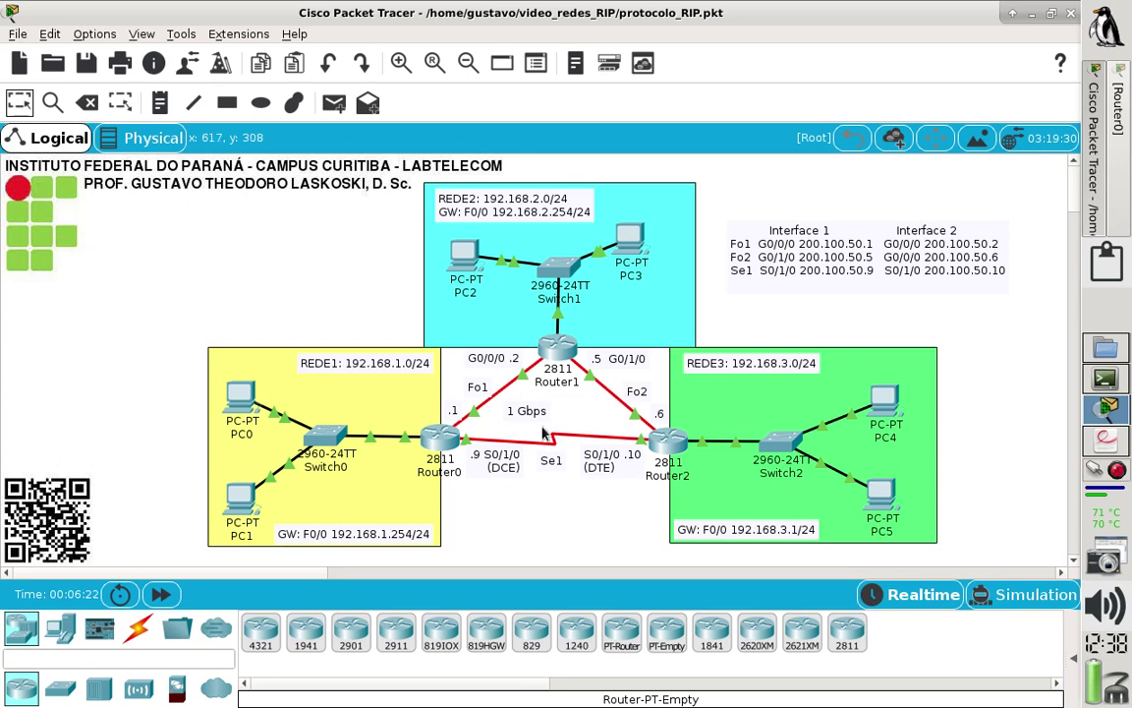
pyautogui.moveTo(529, 417); pyautogui.dragTo(526, 405)
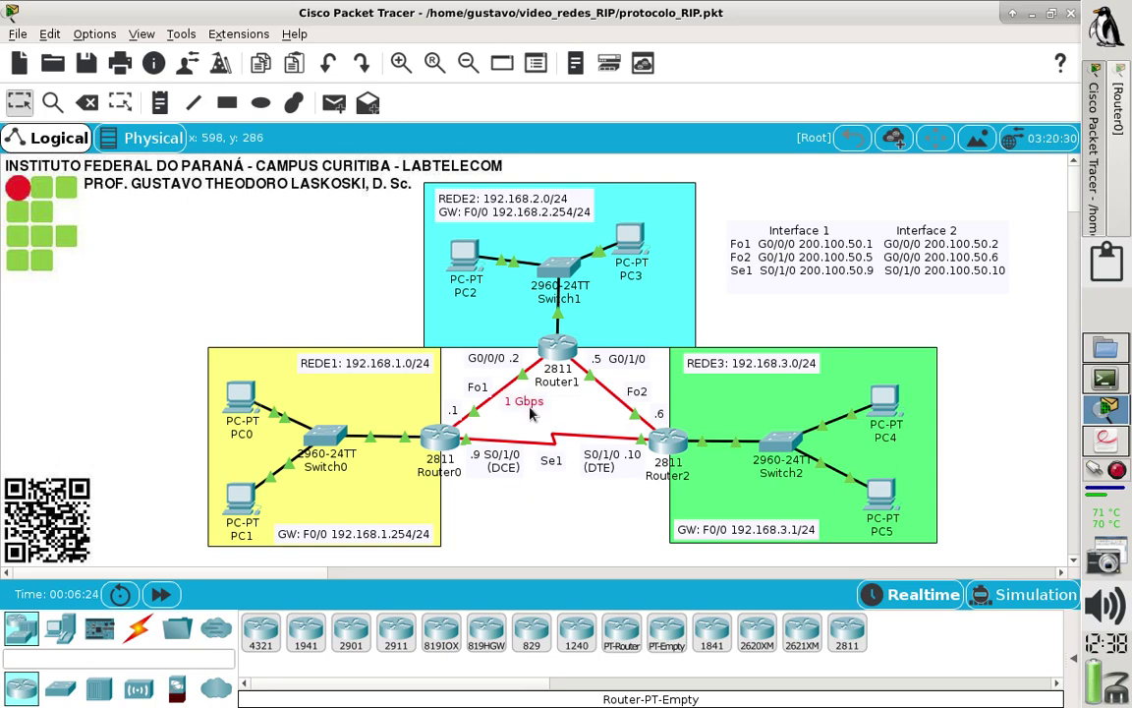
# Add "4 Mbps" beneath the Se1 text in the serial link's label, separated by a blank line, and centre the label under the link.
pyautogui.doubleClick(554, 464)
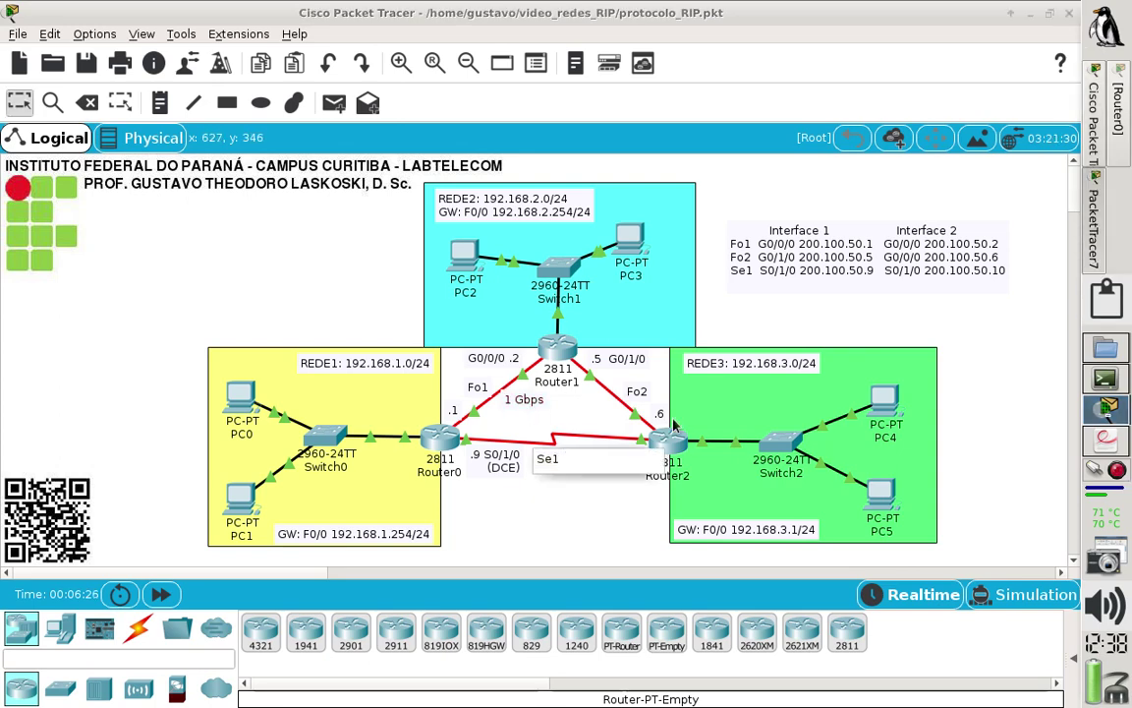
pyautogui.write('4')
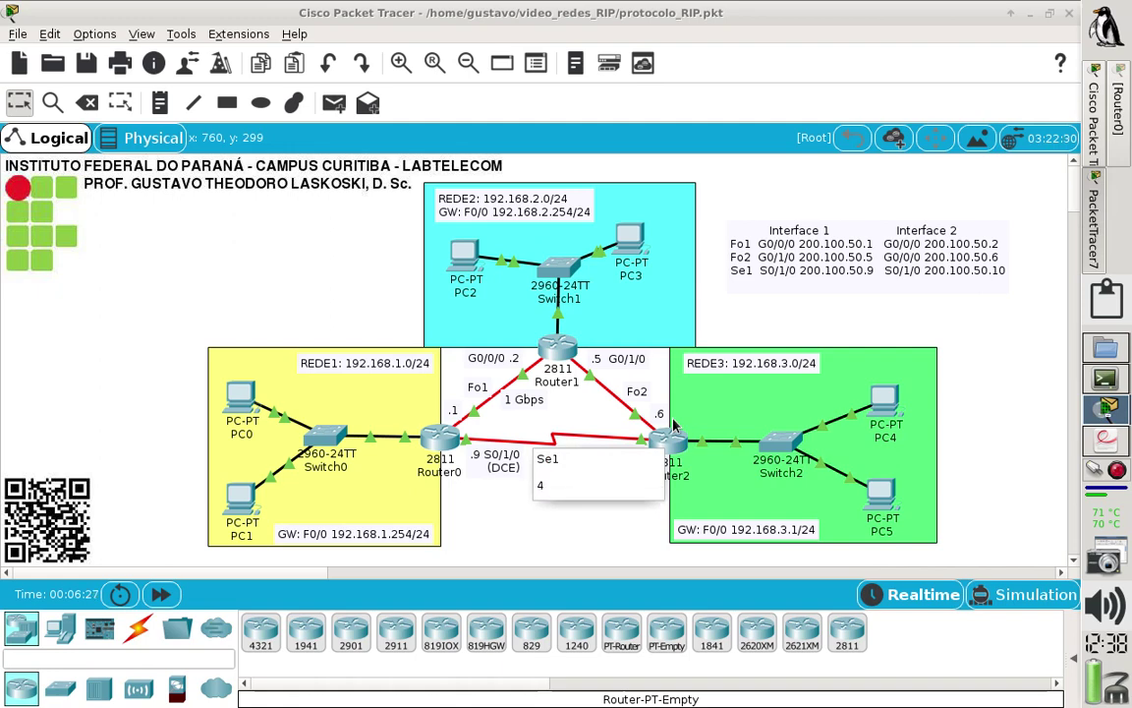
pyautogui.write(' Mbps')
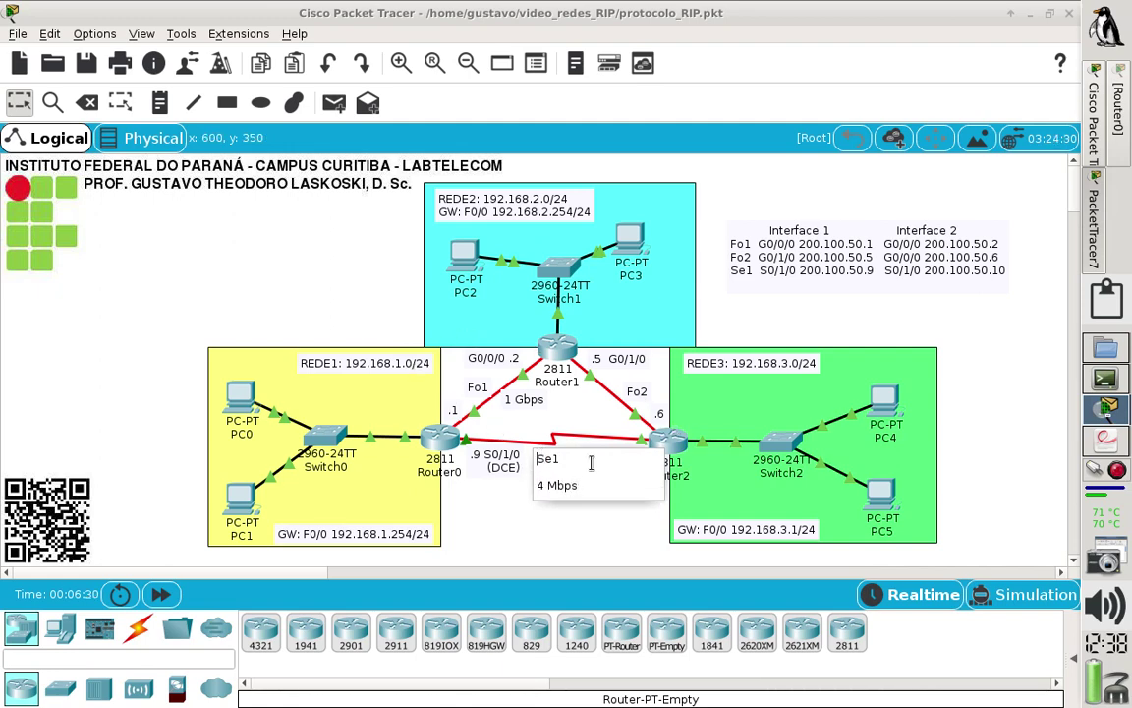
pyautogui.click(243, 258)
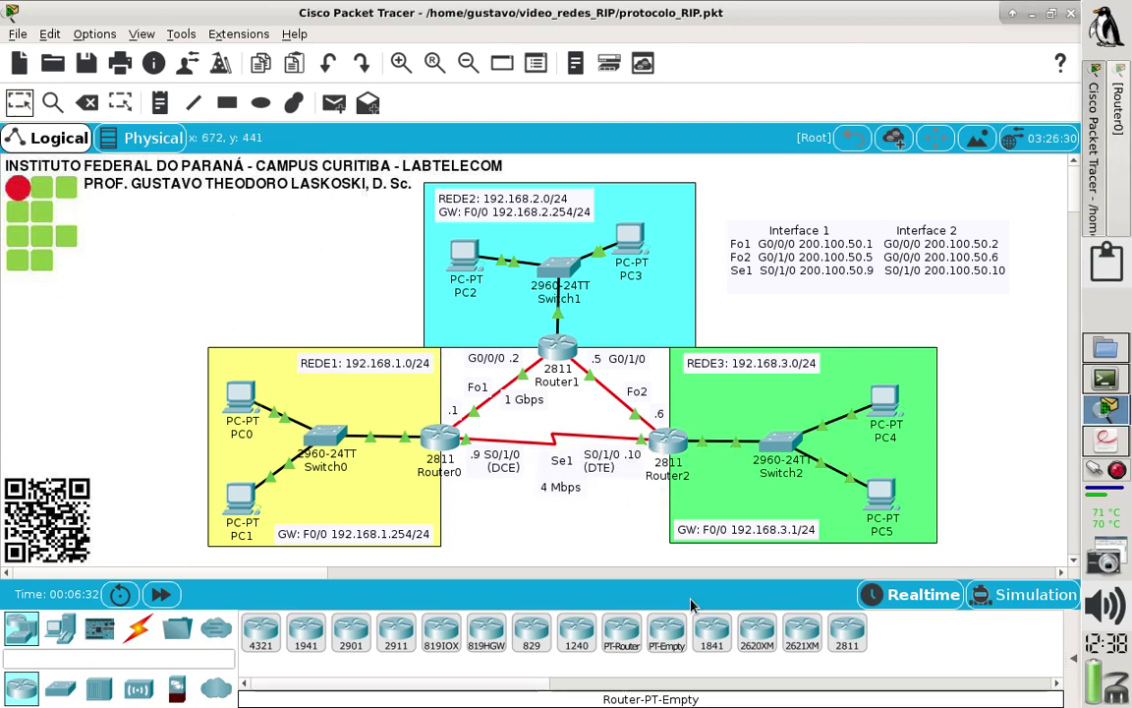
pyautogui.press('Escape')
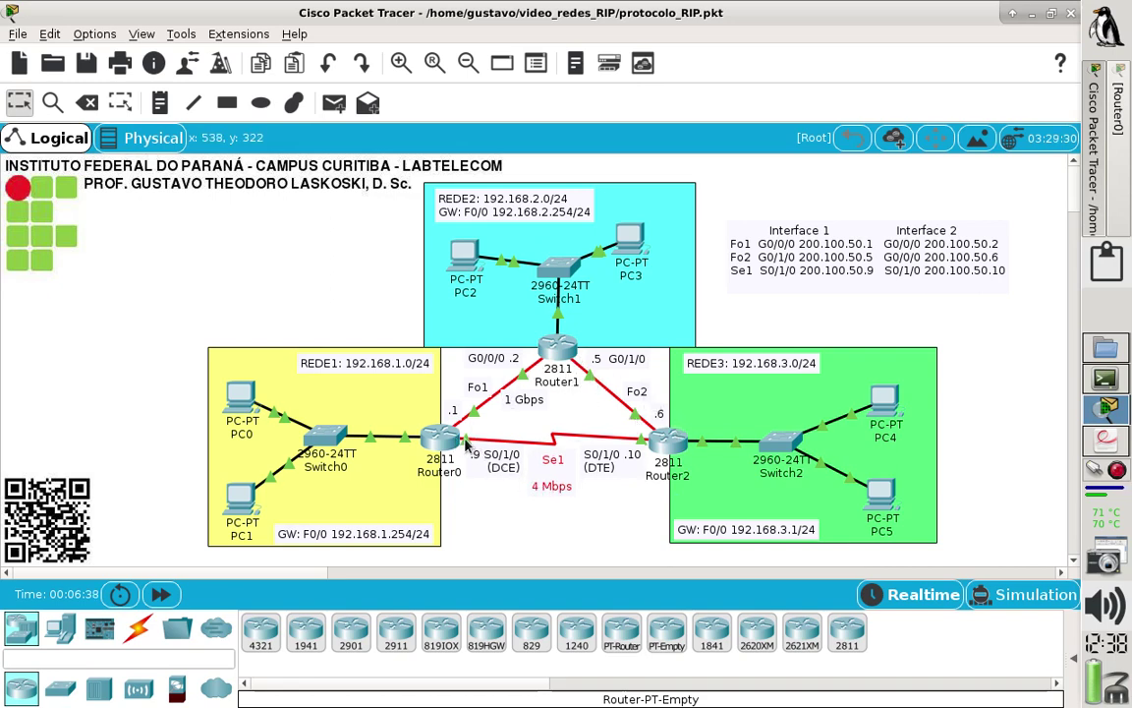
pyautogui.click(605, 545)
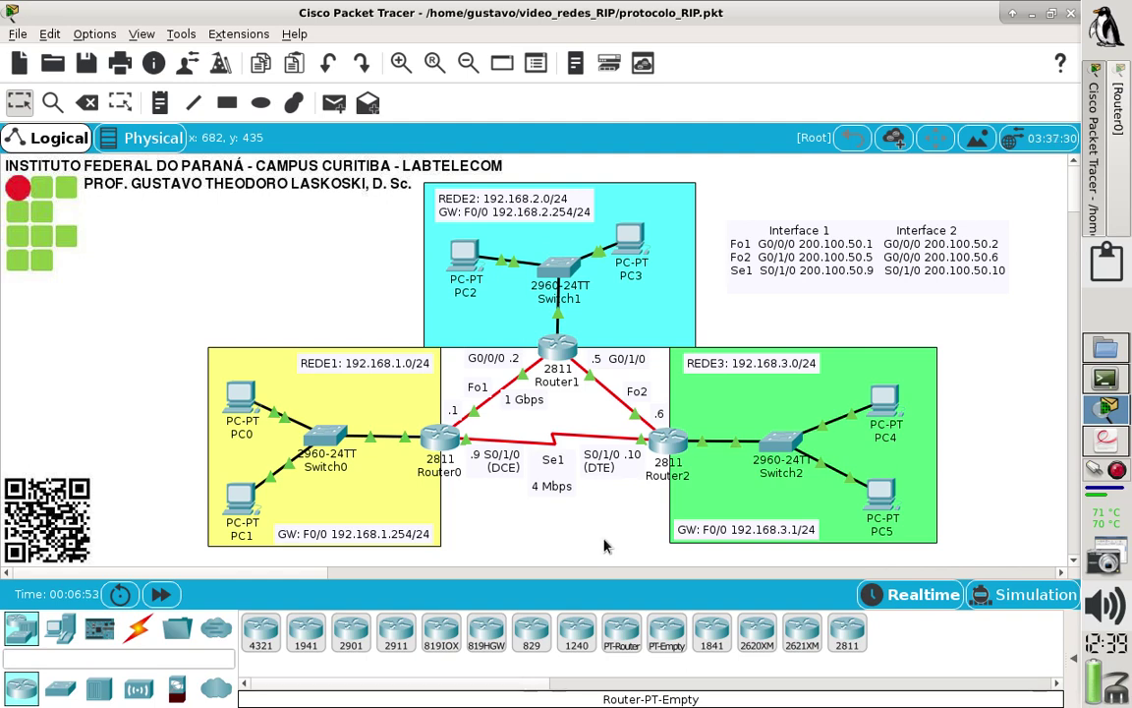
# Switch to the RIP notes in the terminal and highlight the internal-use statement, the UDP port 520 text and the RFC 1058 reference.
pyautogui.click(1094, 390)
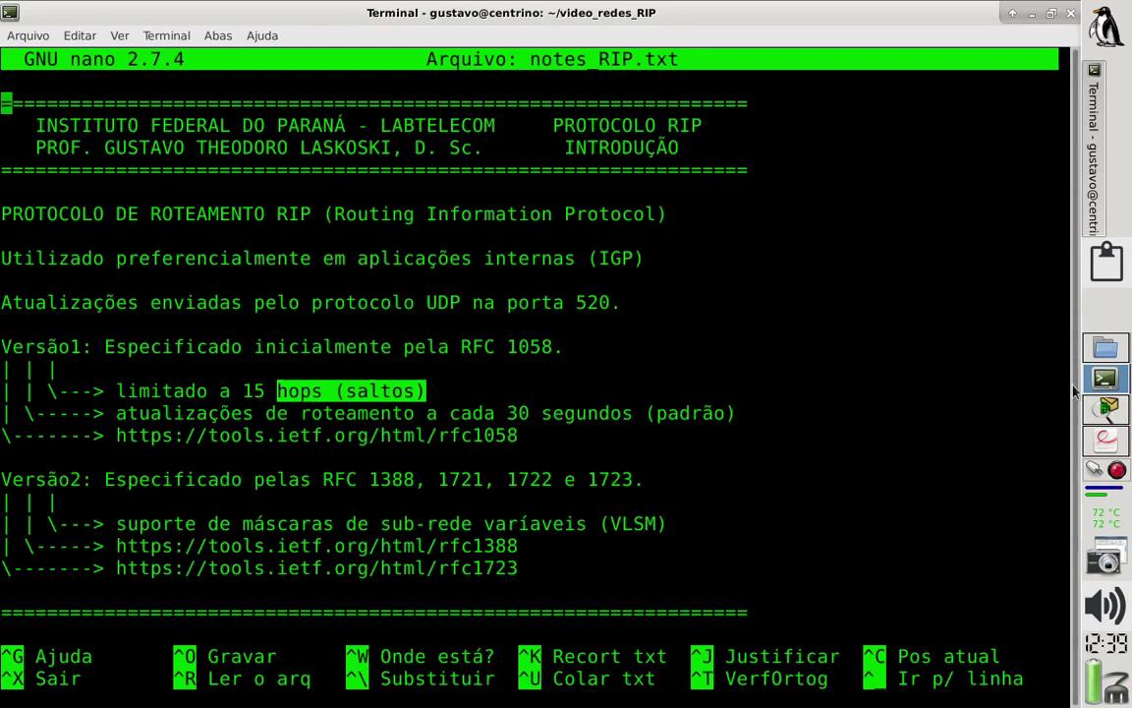
pyautogui.click(336, 306)
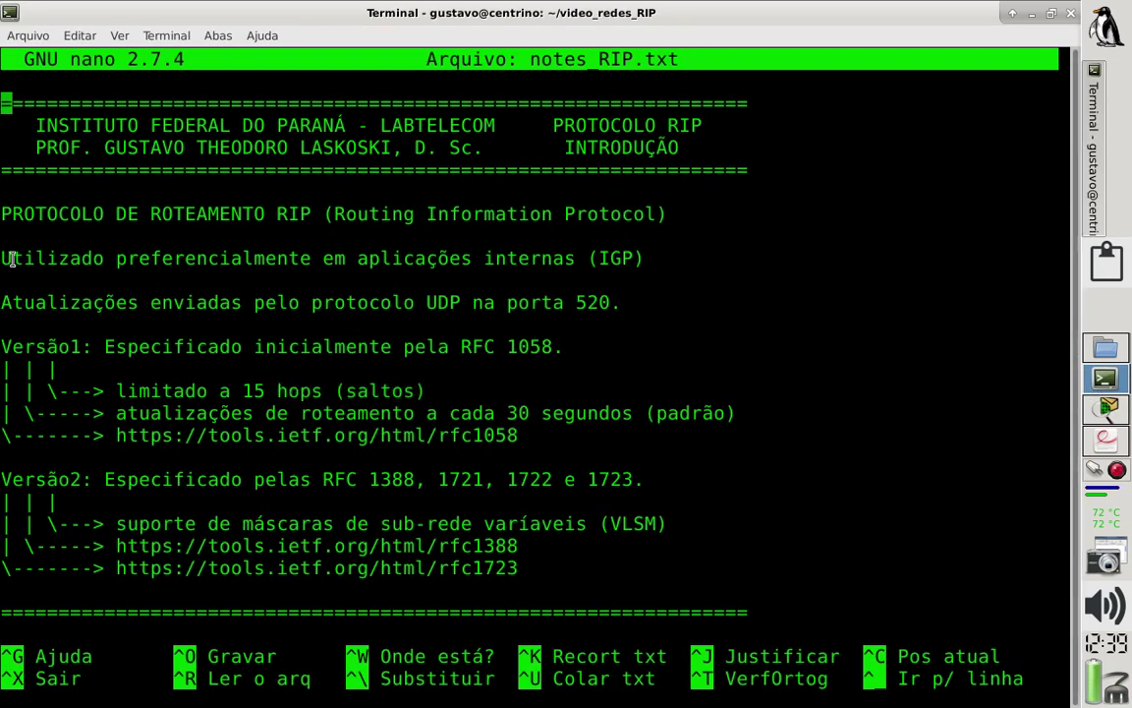
pyautogui.moveTo(4, 258); pyautogui.dragTo(570, 258)
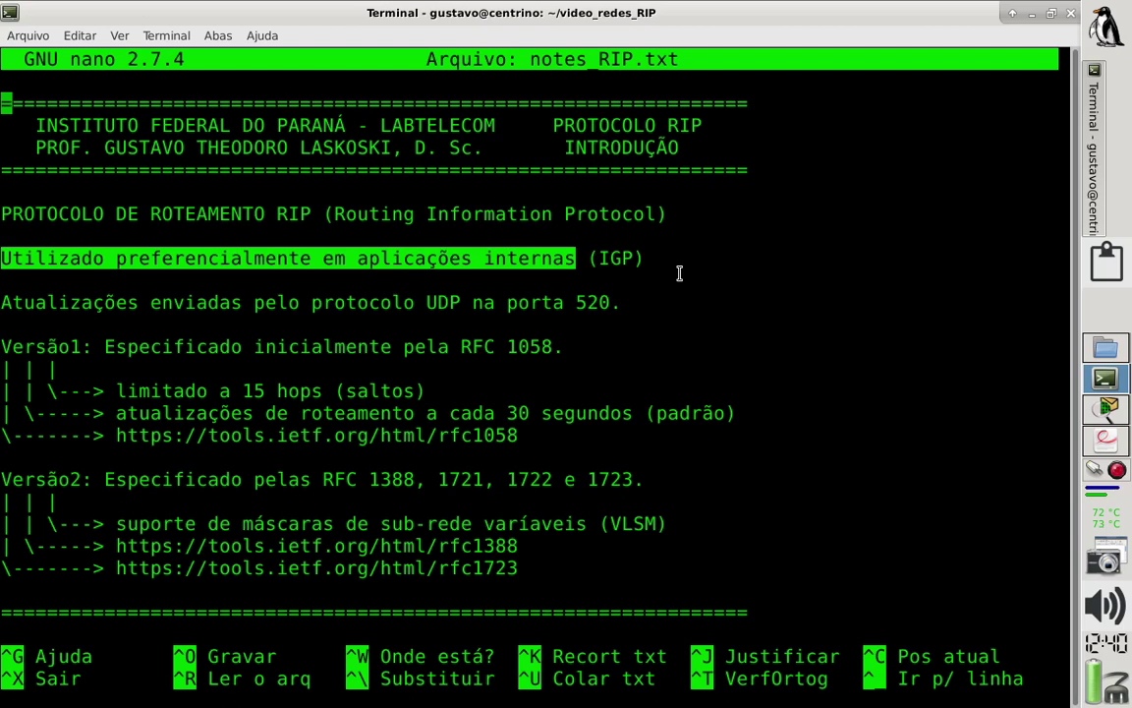
pyautogui.click(633, 303)
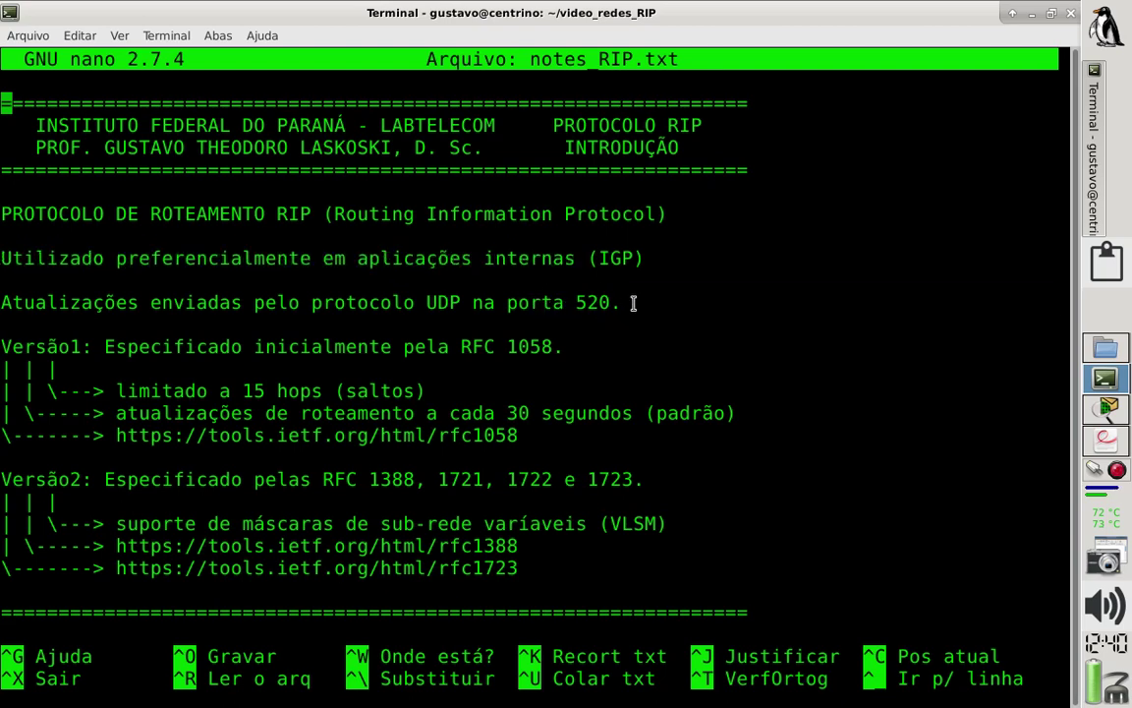
pyautogui.moveTo(633, 303); pyautogui.dragTo(418, 307)
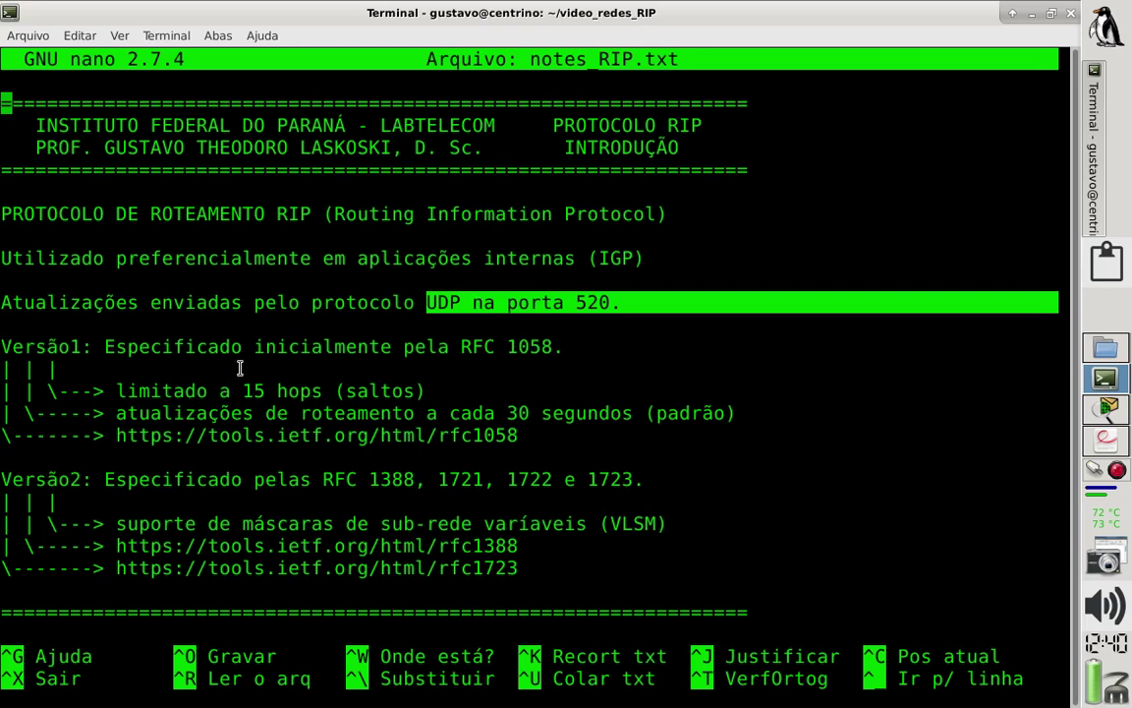
pyautogui.doubleClick(510, 346)
pyautogui.moveTo(462, 346); pyautogui.dragTo(554, 346)
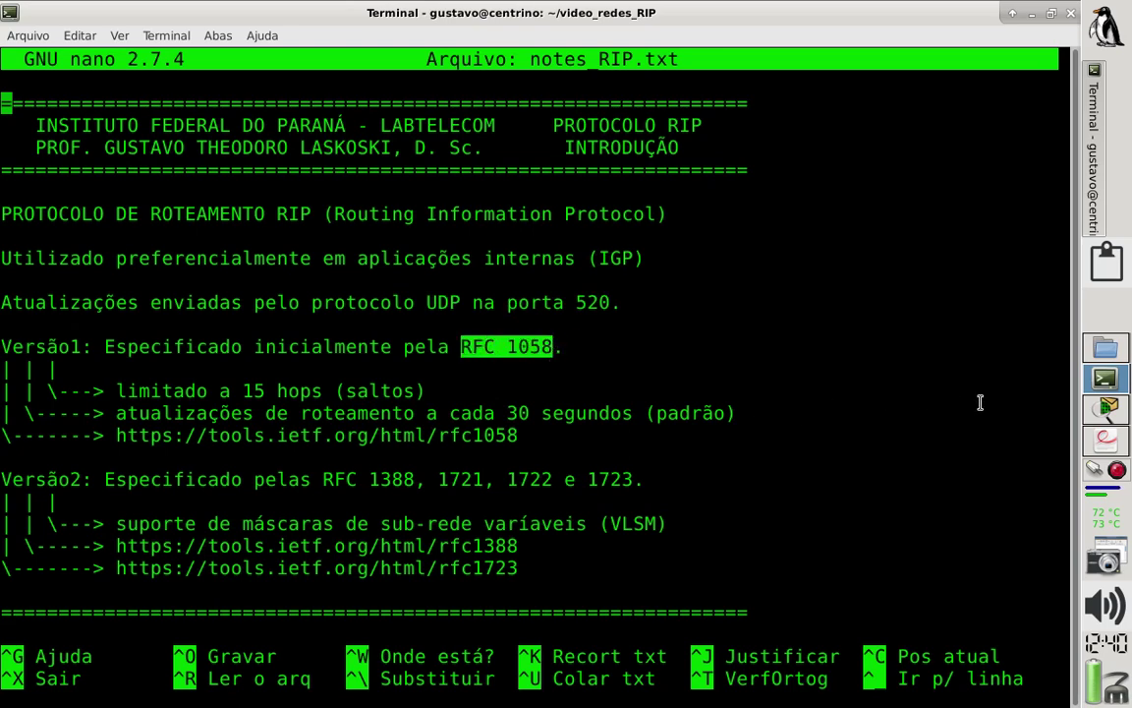
# Switch to the RFC 1058 page in Firefox and review its publication date and table of contents.
pyautogui.click(1102, 441)
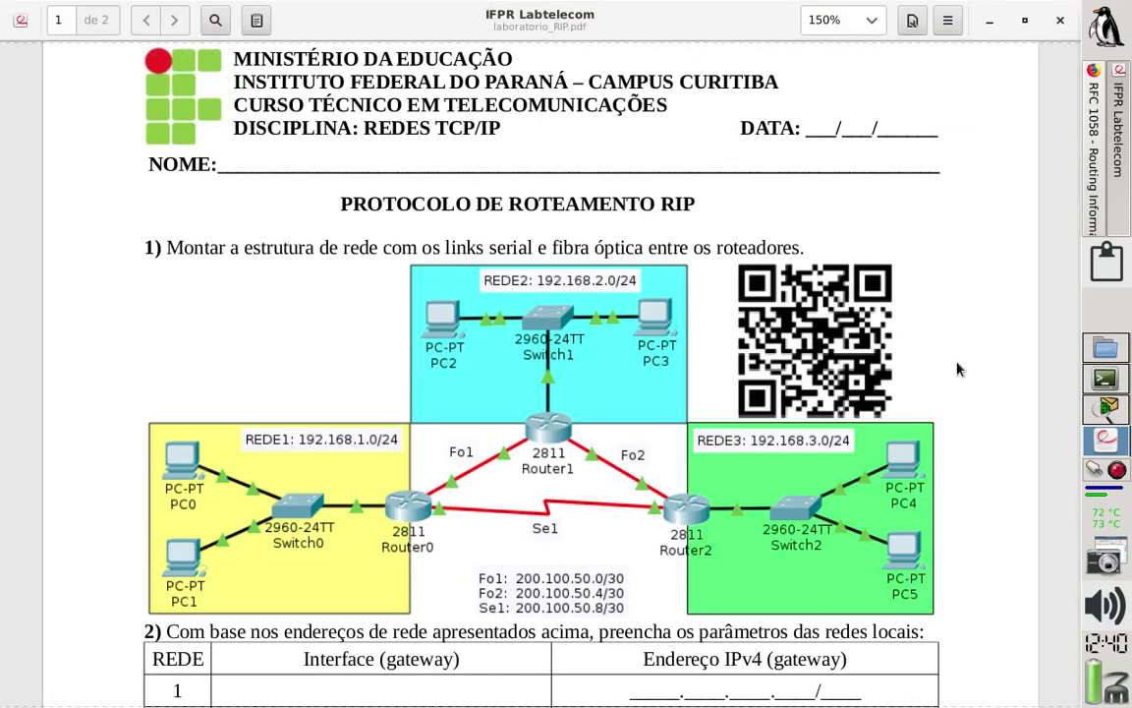
pyautogui.click(1093, 148)
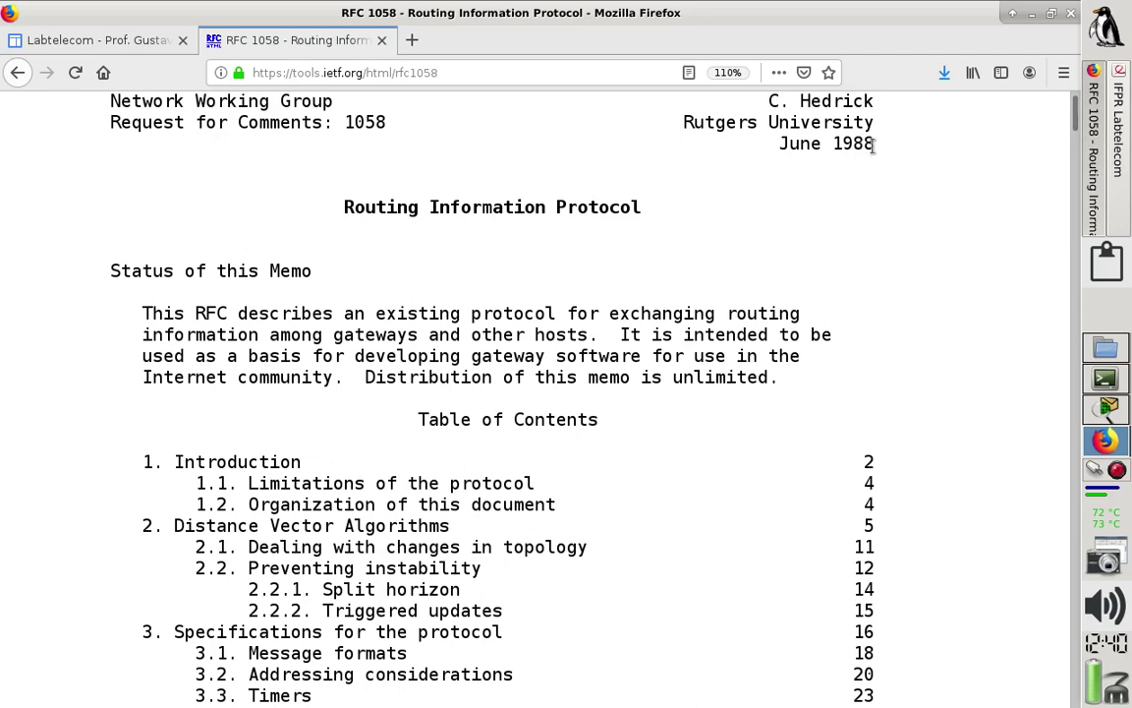
pyautogui.moveTo(873, 145); pyautogui.dragTo(865, 144)
pyautogui.moveTo(1075, 118)
pyautogui.mouseDown()
pyautogui.moveTo(1080, 195)
pyautogui.moveTo(1076, 110)
pyautogui.mouseUp()
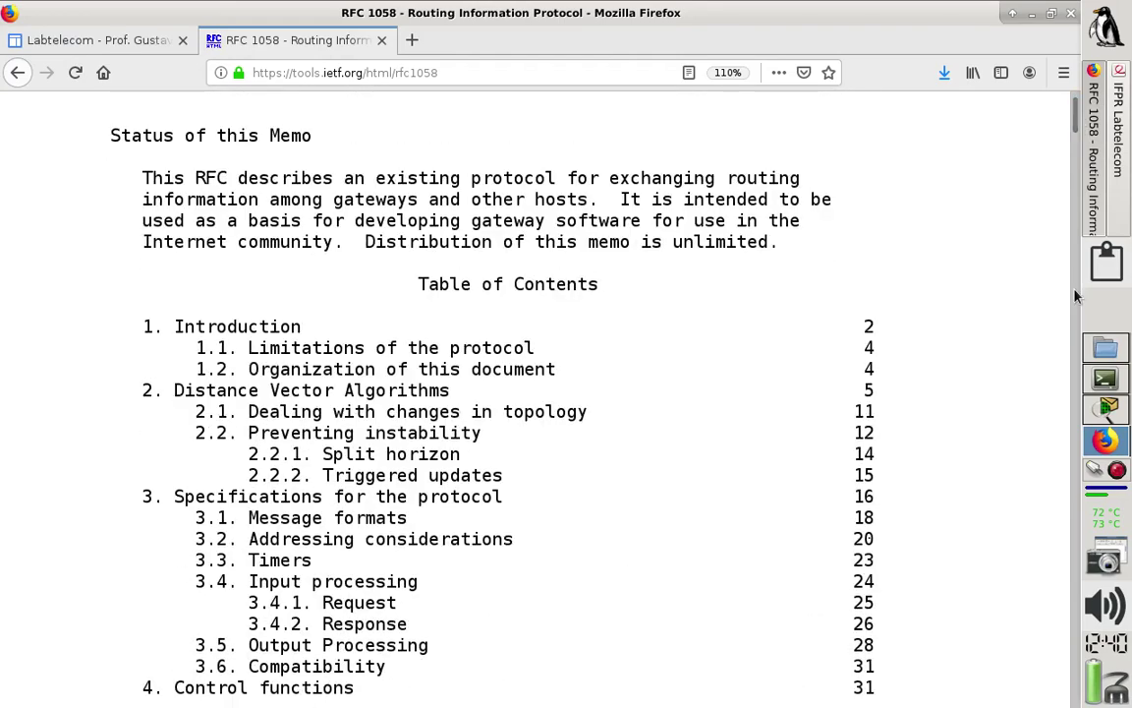
# Return to the RIP notes in the terminal and highlight version 1's 15-hop limit and its 30-second update interval.
pyautogui.click(1106, 388)
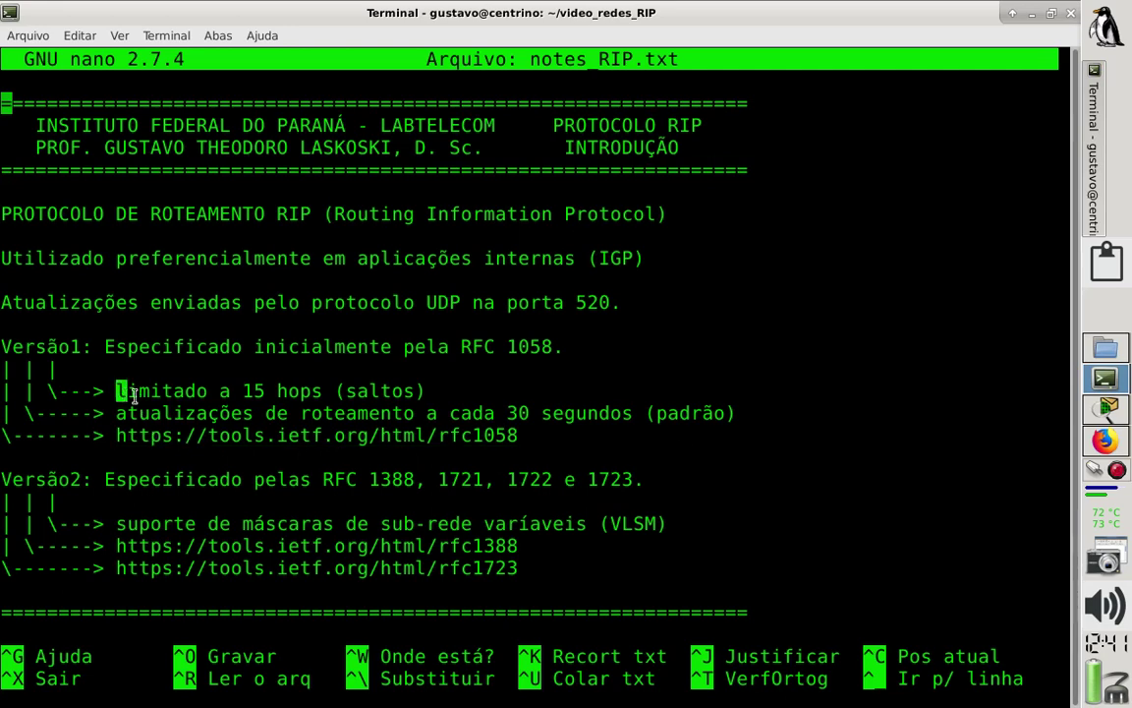
pyautogui.moveTo(116, 393); pyautogui.dragTo(430, 383)
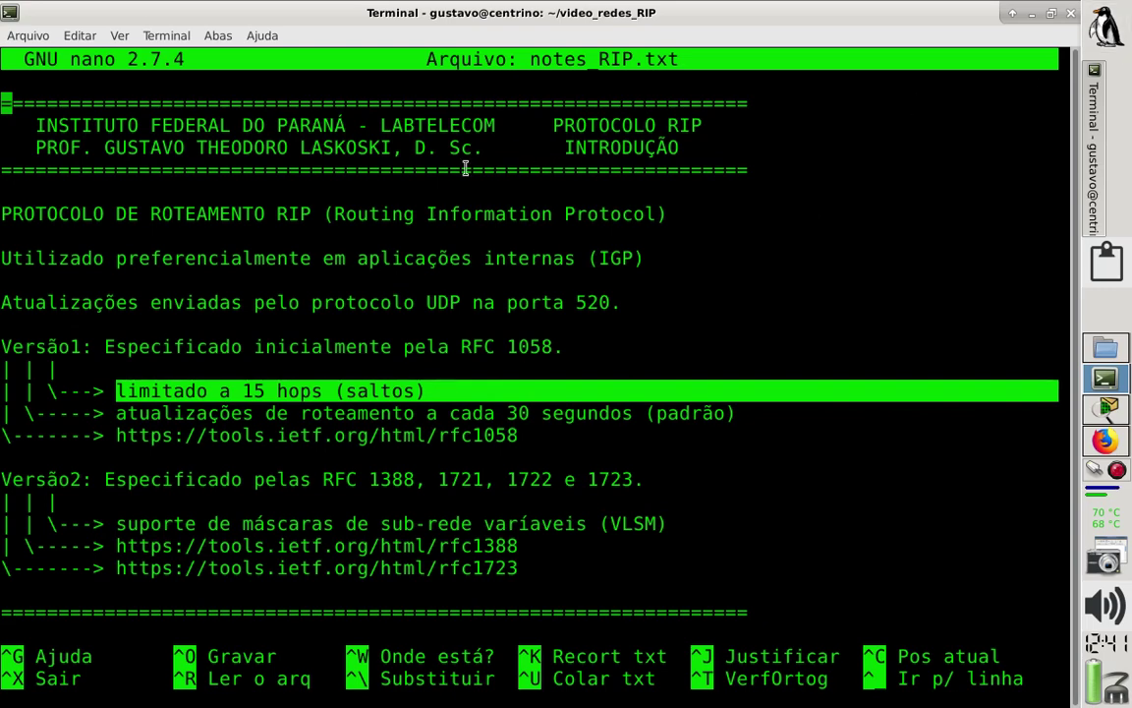
pyautogui.click(615, 421)
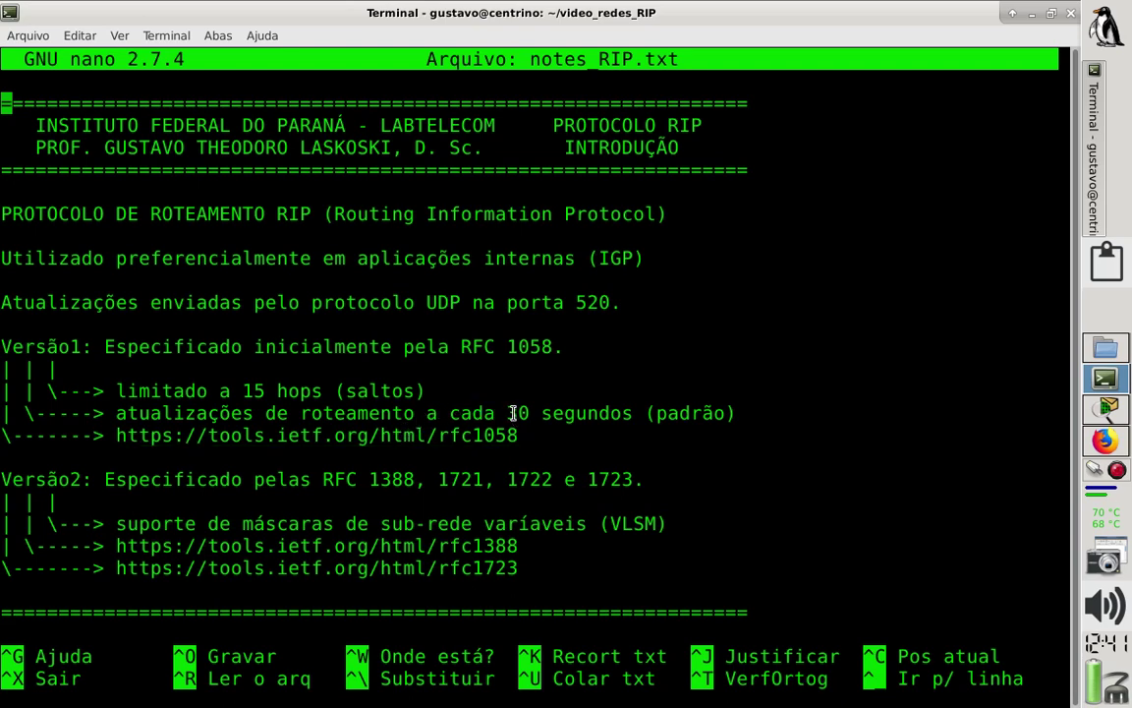
pyautogui.moveTo(513, 418); pyautogui.dragTo(631, 428)
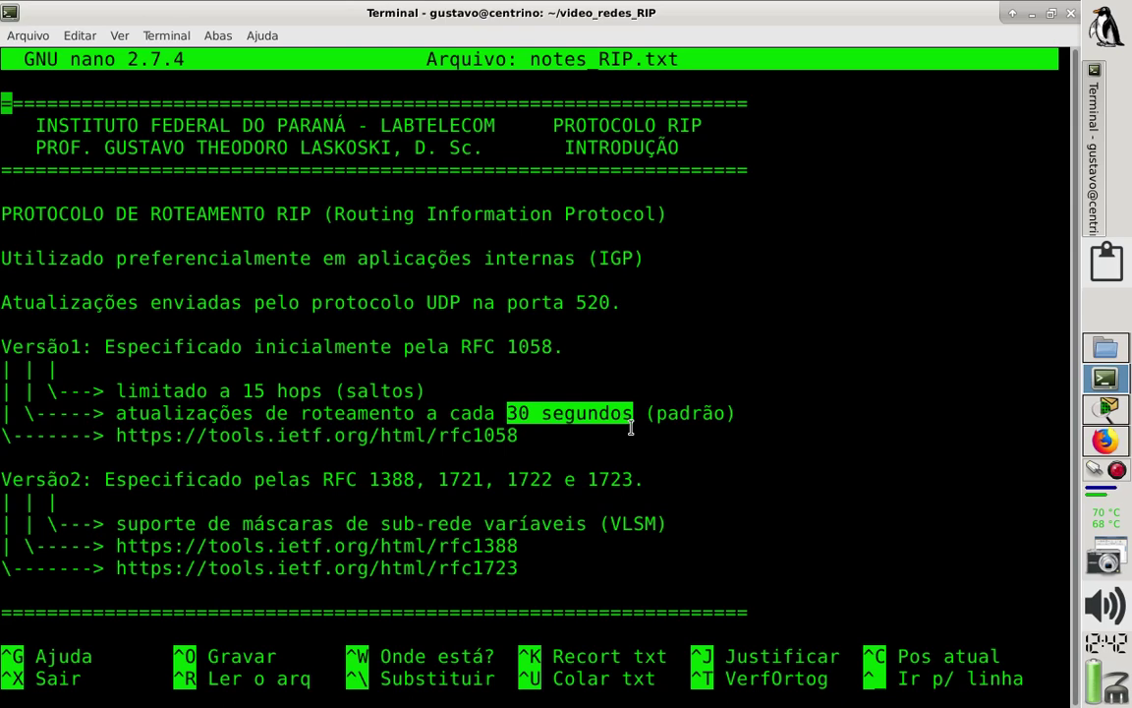
pyautogui.click(169, 468)
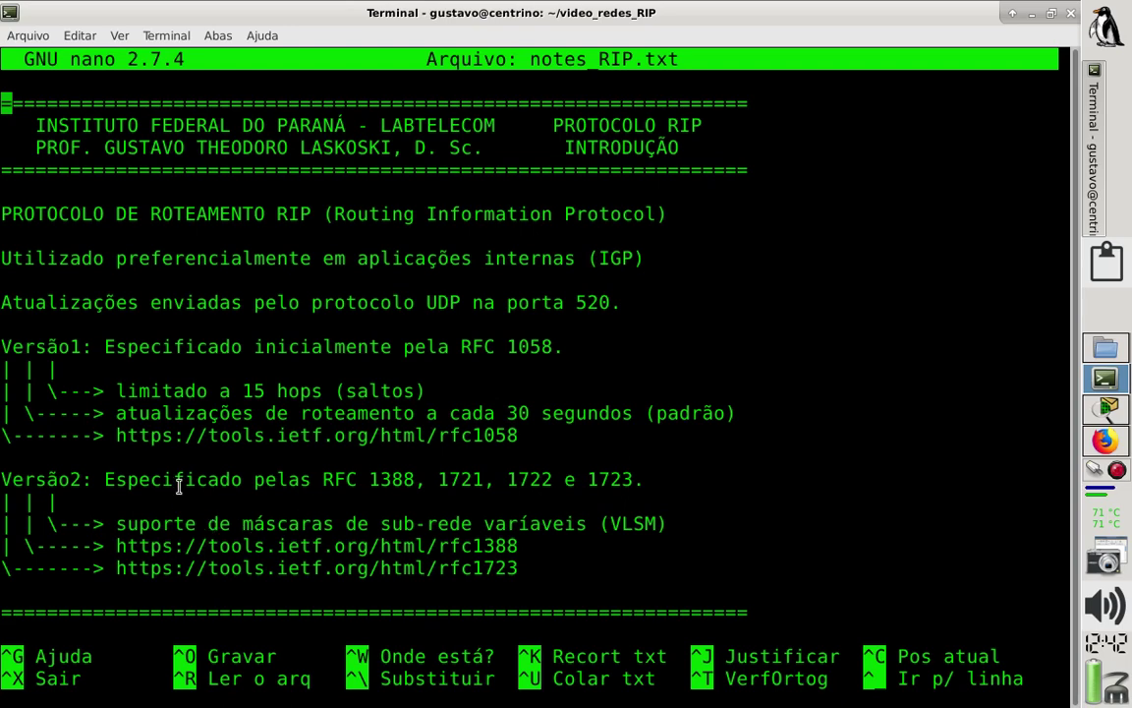
# Highlight version 2's variable-length subnet mask (VLSM) support in the RIP notes, followed by its RFC numbers 1388, 1721, 1722 and 1723.
pyautogui.moveTo(114, 522); pyautogui.dragTo(673, 523)
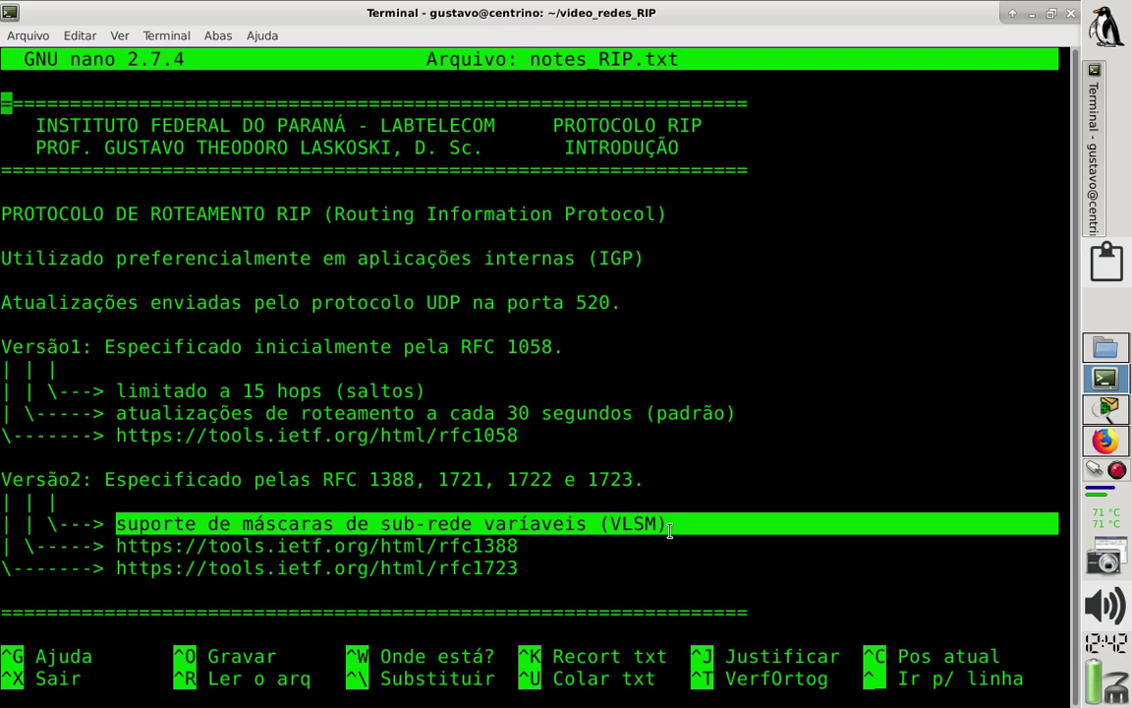
pyautogui.click(670, 531)
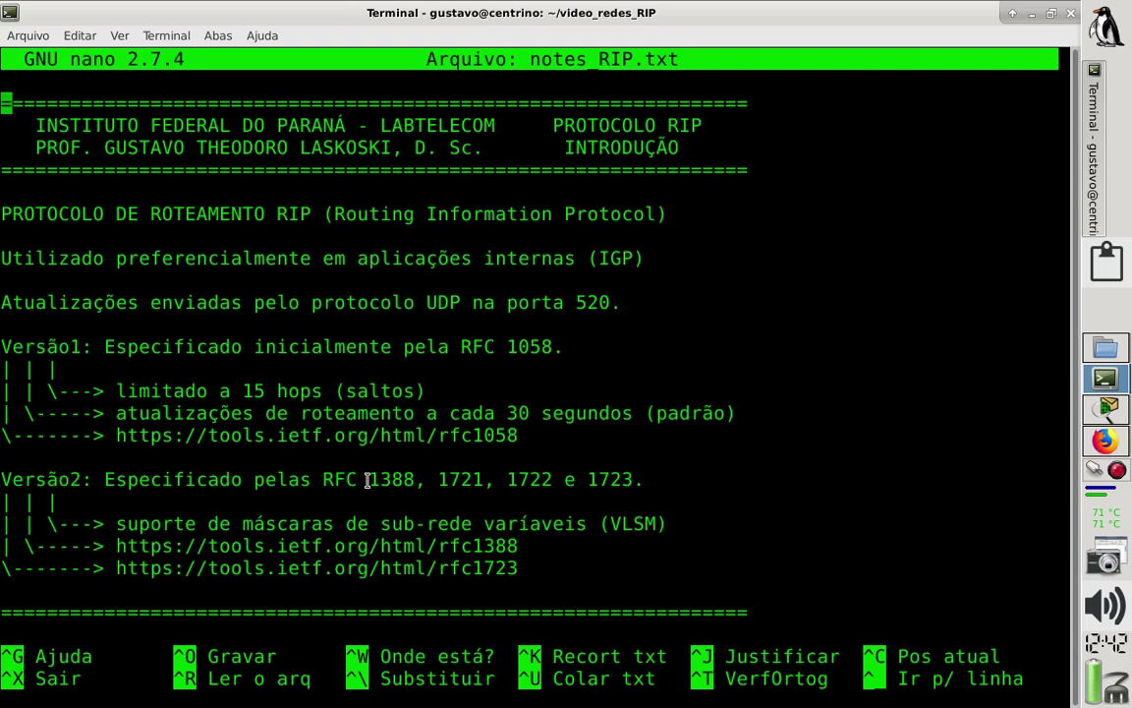
pyautogui.moveTo(368, 478); pyautogui.dragTo(634, 480)
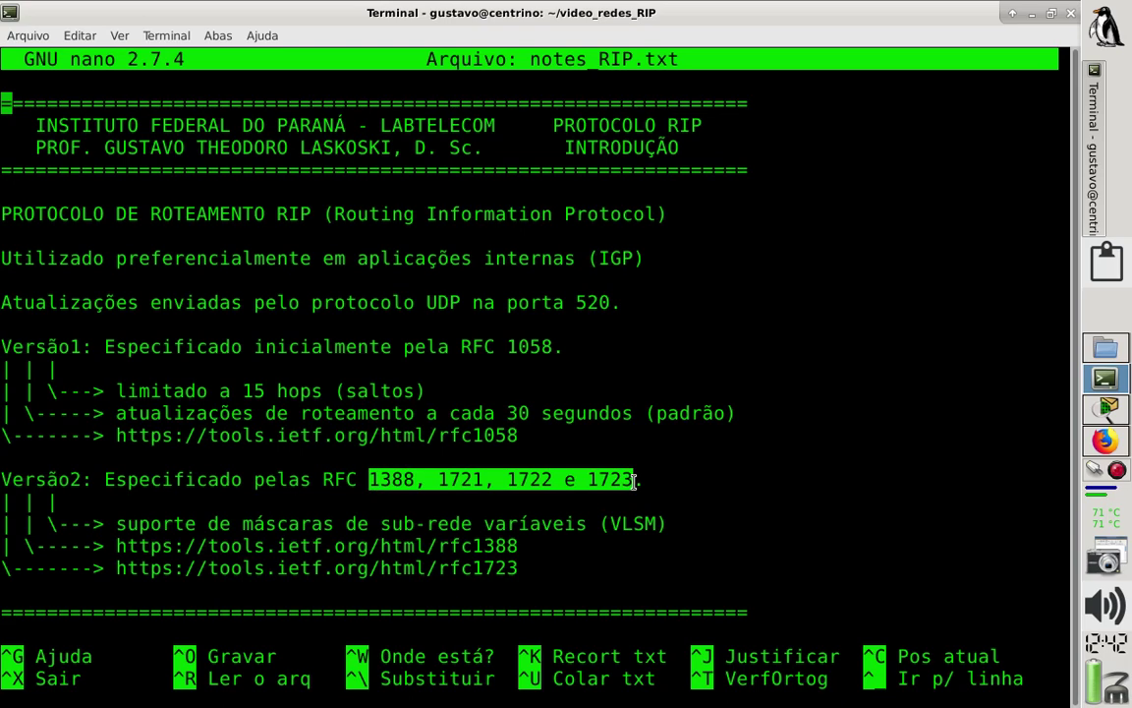
pyautogui.click(479, 515)
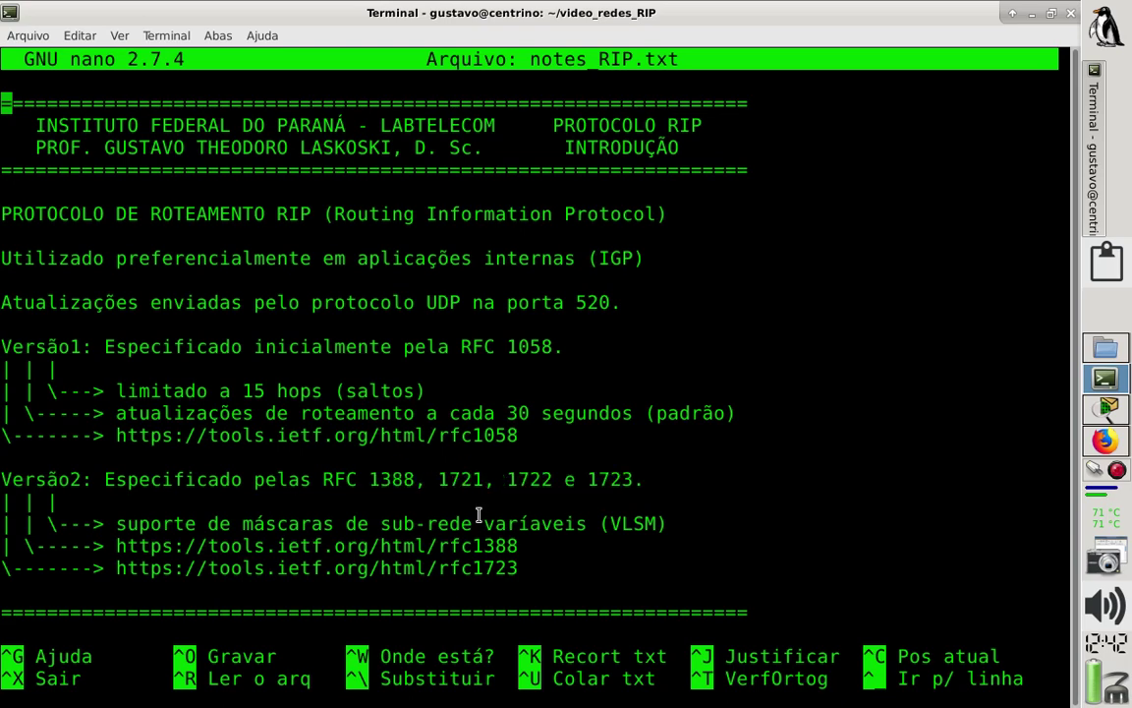
# Advance the notes to the RIP version 2 packet layout and highlight the Subnet Mask (4) field.
pyautogui.press('pagedown')
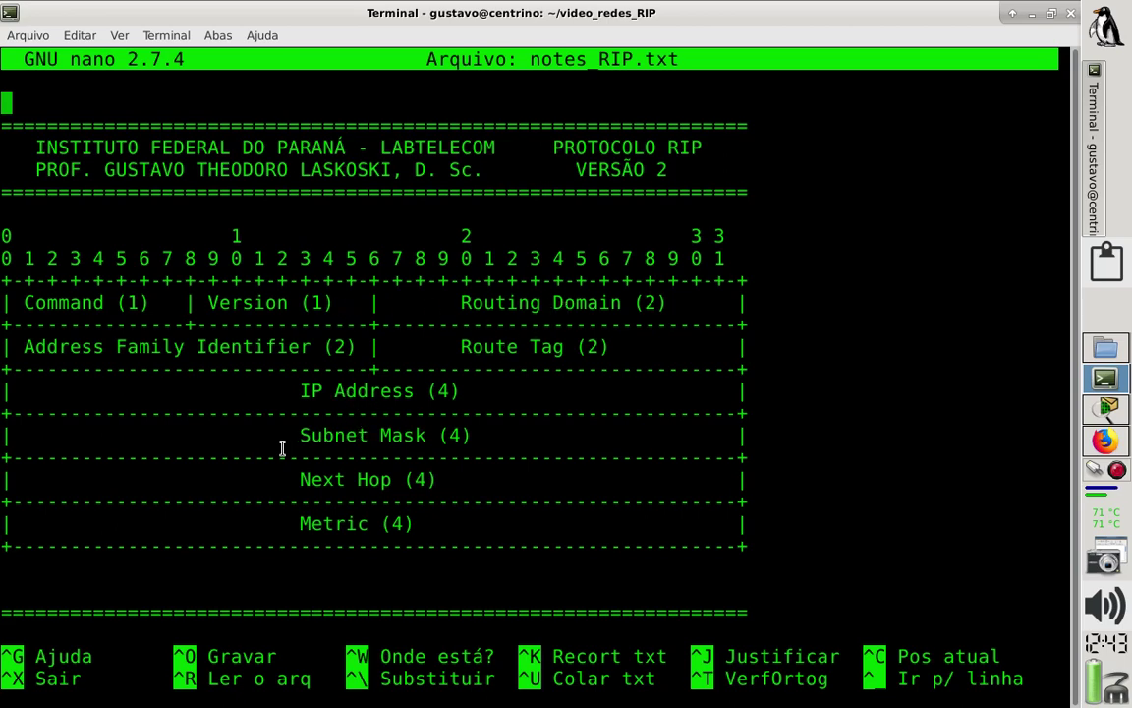
pyautogui.moveTo(290, 435); pyautogui.dragTo(463, 435)
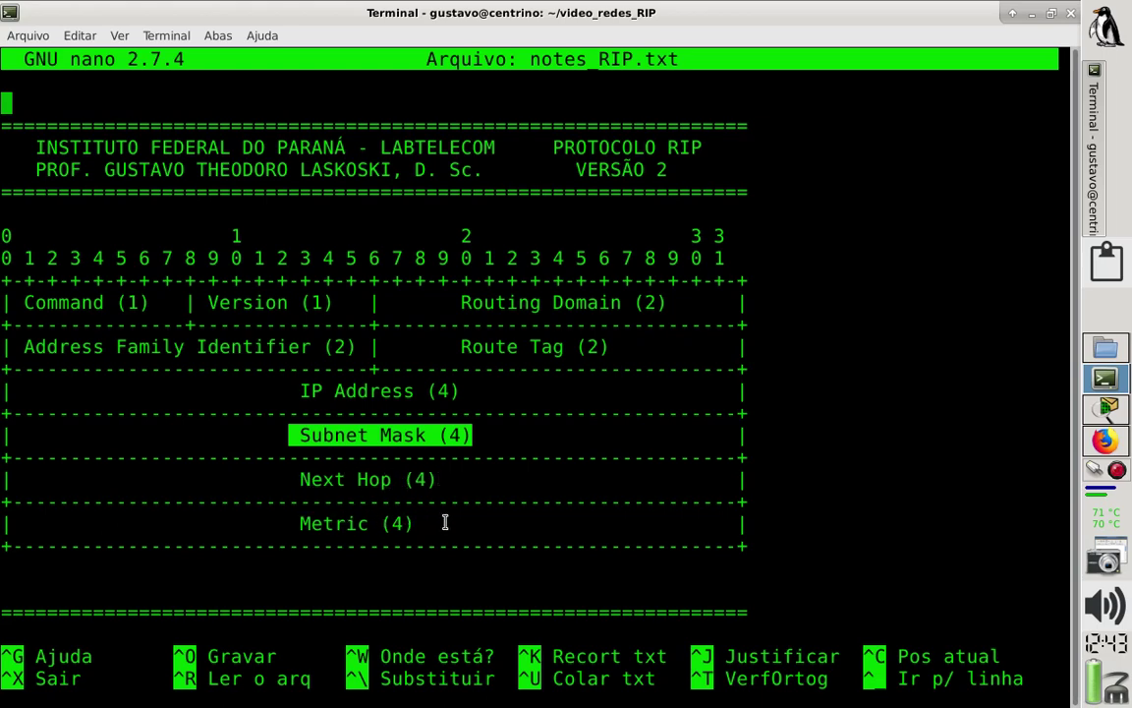
pyautogui.click(490, 483)
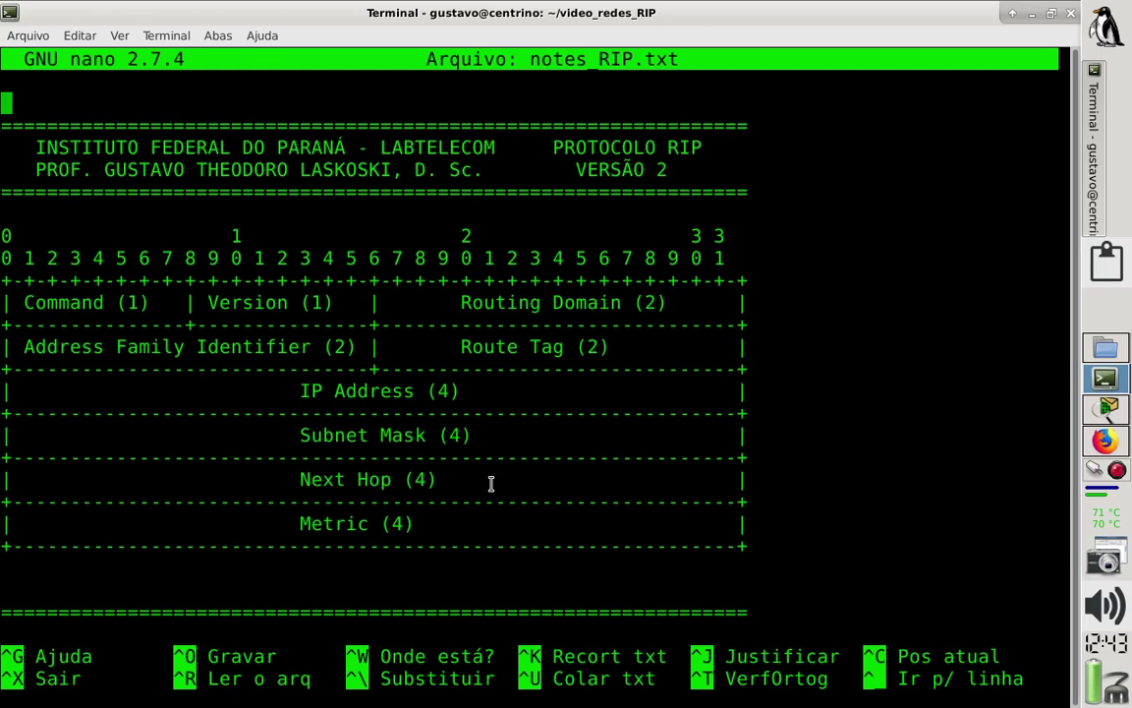
# Advance the notes to the Cisco IOS configuration page and highlight its CISCO IOS heading and the configuration-mode prompt before "router rip".
pyautogui.press('pagedown')
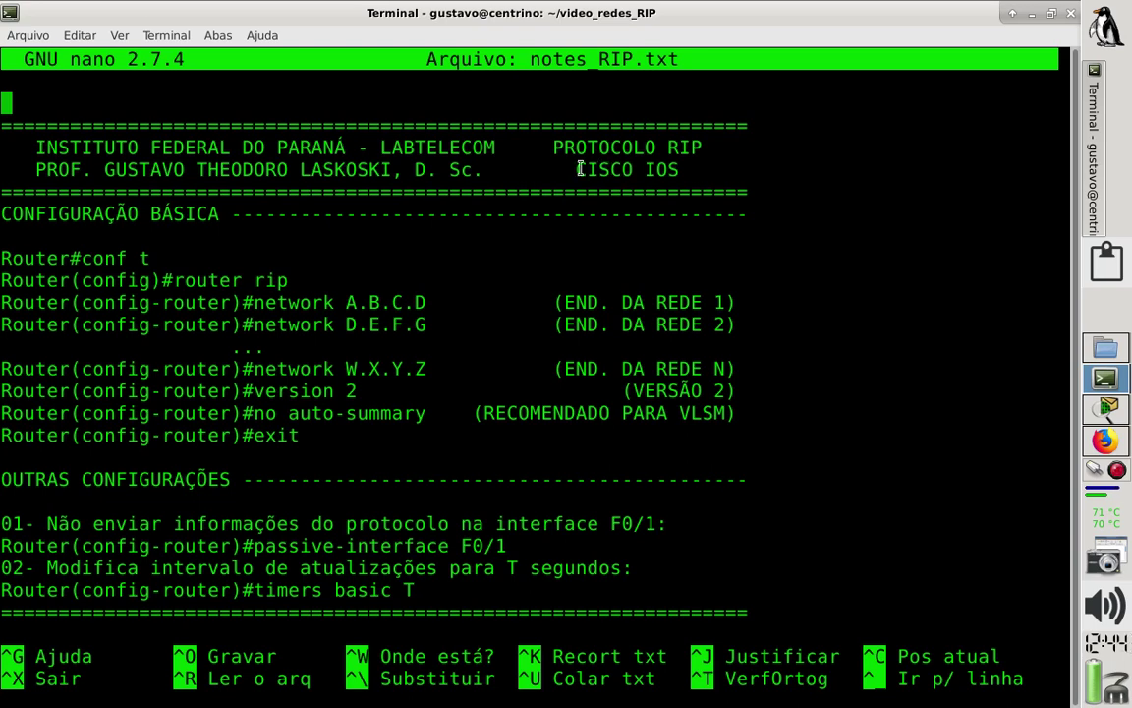
pyautogui.moveTo(576, 169); pyautogui.dragTo(691, 169)
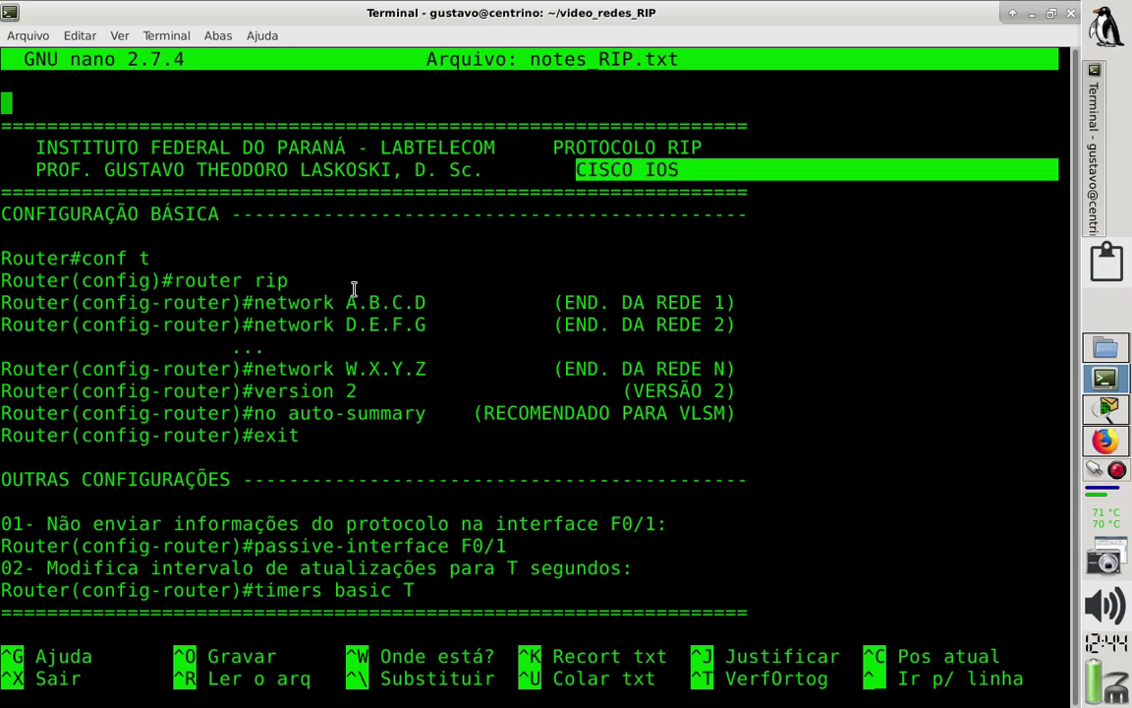
pyautogui.click(294, 260)
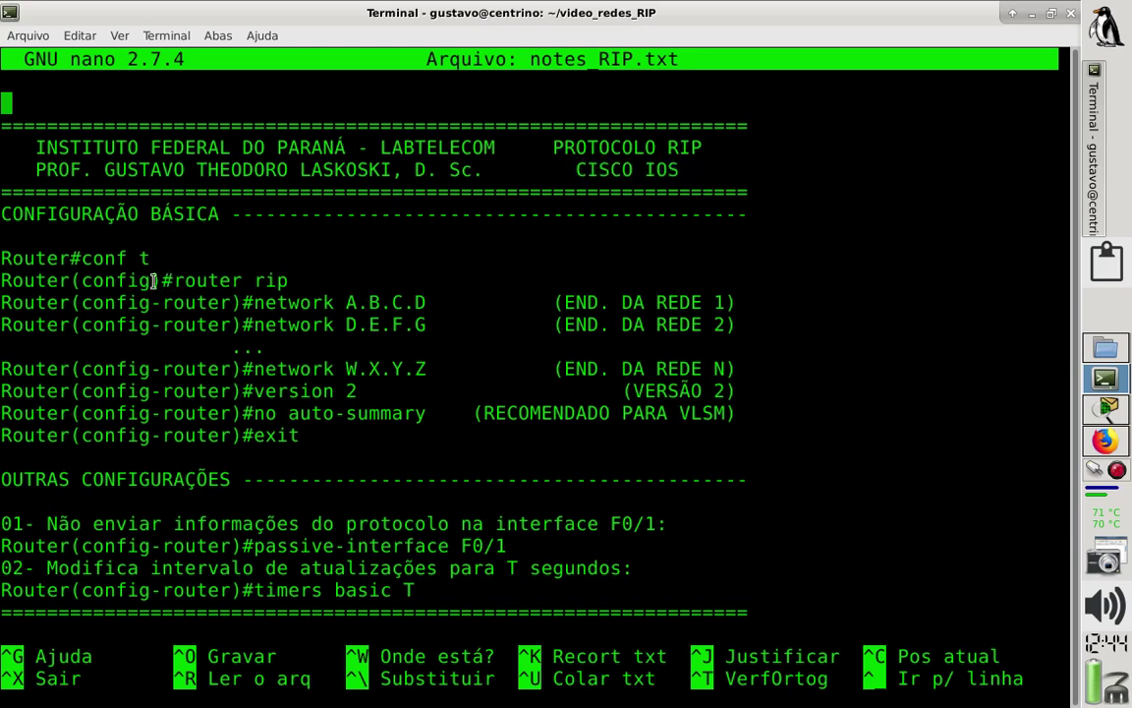
pyautogui.moveTo(157, 282); pyautogui.dragTo(9, 282)
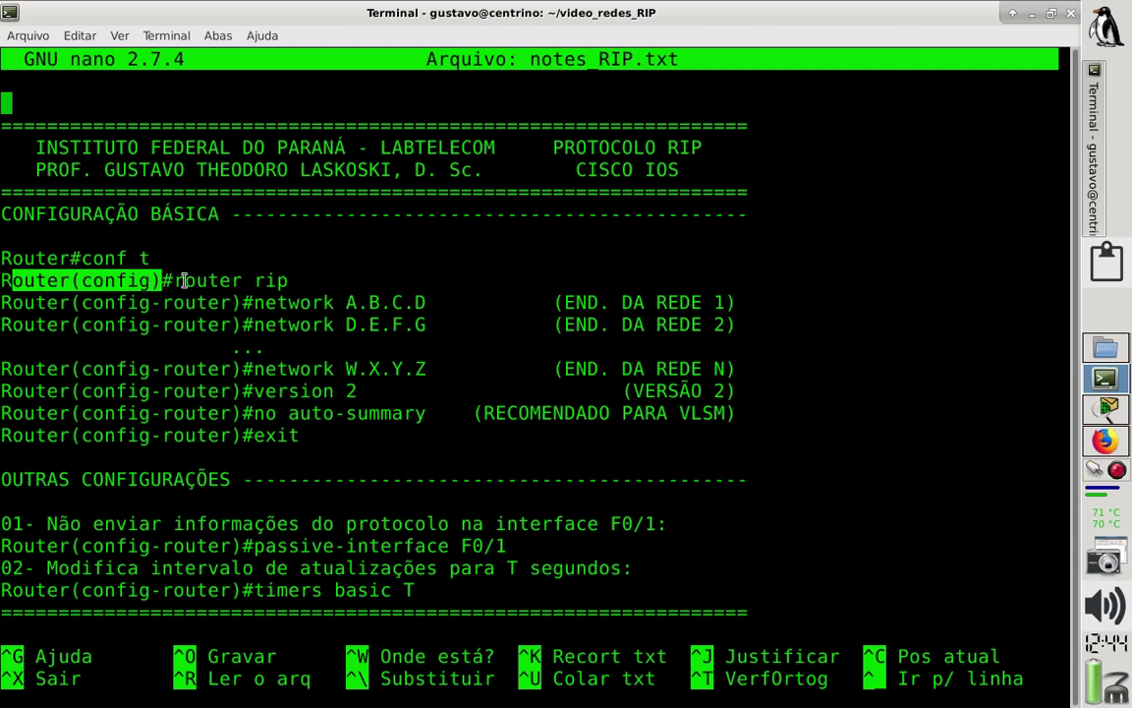
# Review the basic RIP commands in notes_RIP.txt: router rip, the network entries, version 2 and no auto-summary.
pyautogui.moveTo(171, 281); pyautogui.dragTo(9, 303)
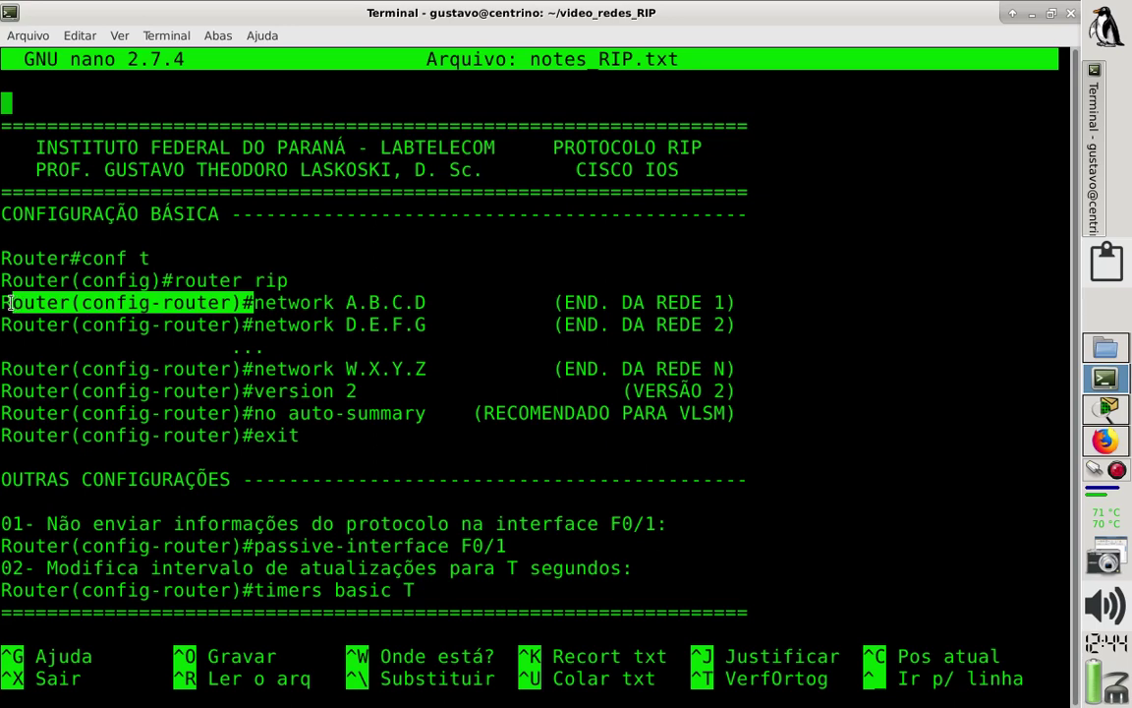
pyautogui.click(252, 303)
pyautogui.moveTo(253, 302); pyautogui.dragTo(423, 301)
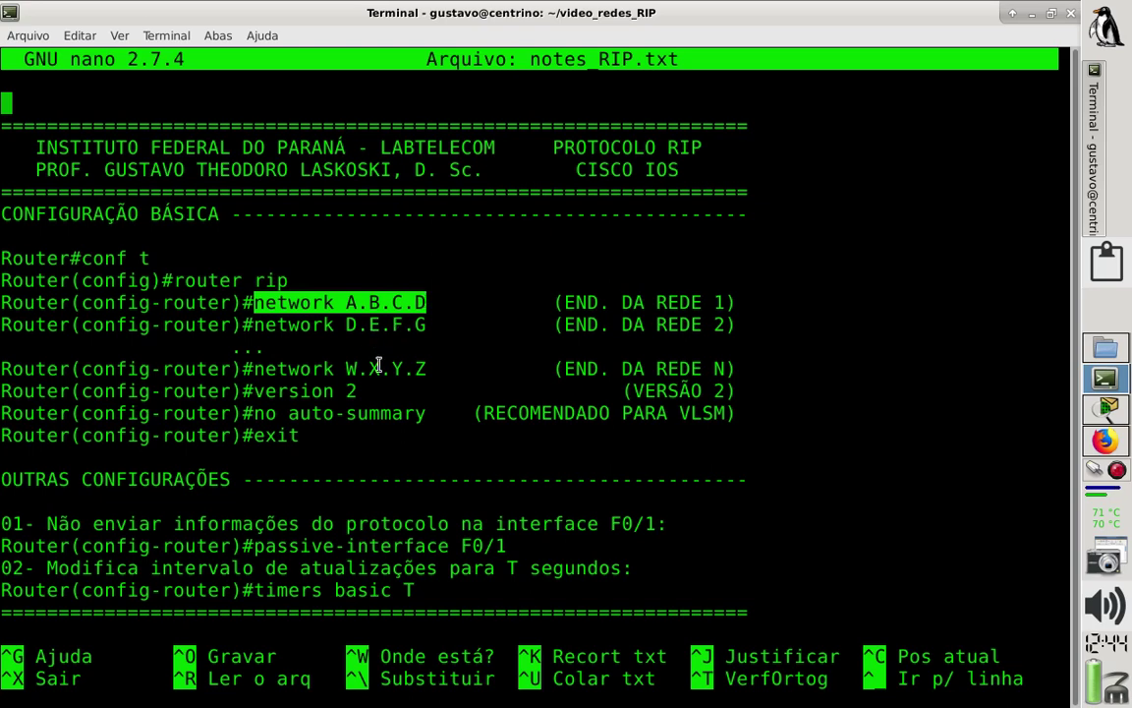
pyautogui.moveTo(750, 377); pyautogui.dragTo(2, 285)
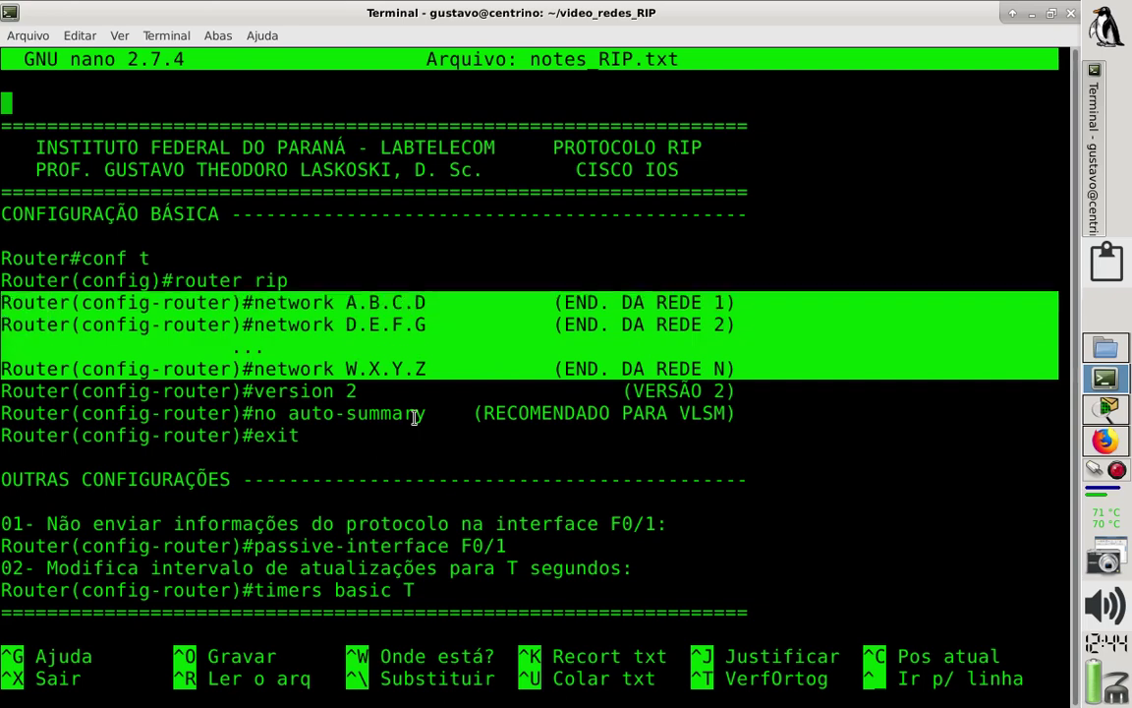
pyautogui.moveTo(747, 390); pyautogui.dragTo(114, 390)
pyautogui.click(286, 396)
pyautogui.moveTo(366, 391); pyautogui.dragTo(3, 390)
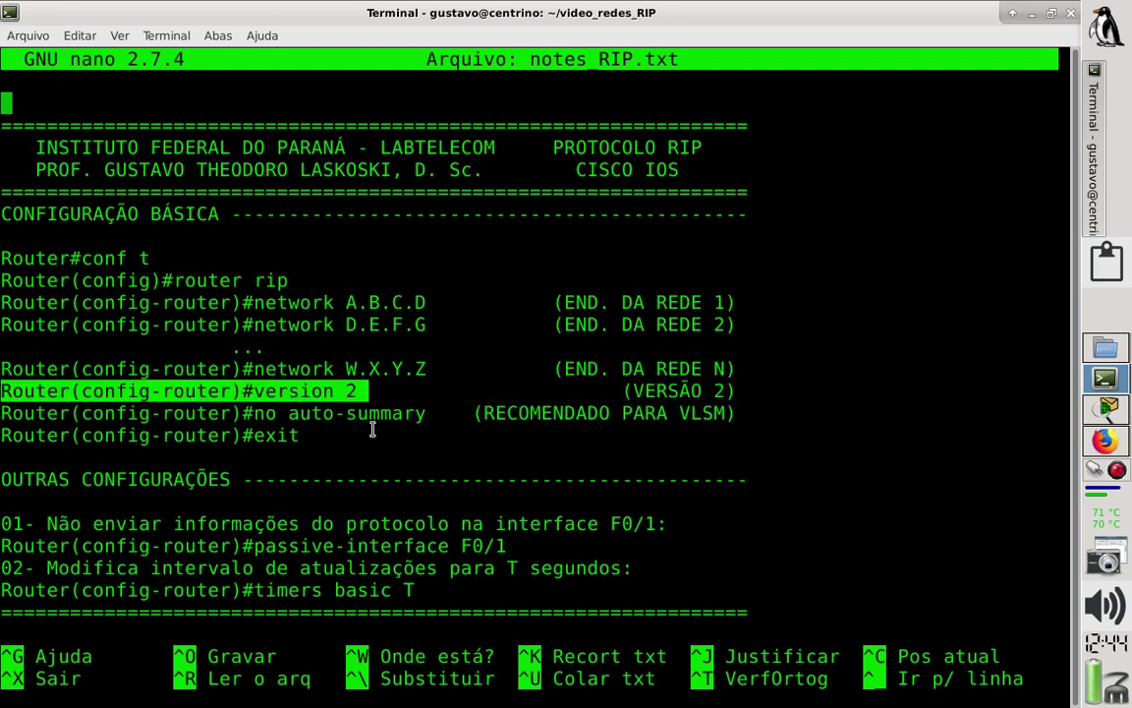
pyautogui.moveTo(758, 413); pyautogui.dragTo(3, 416)
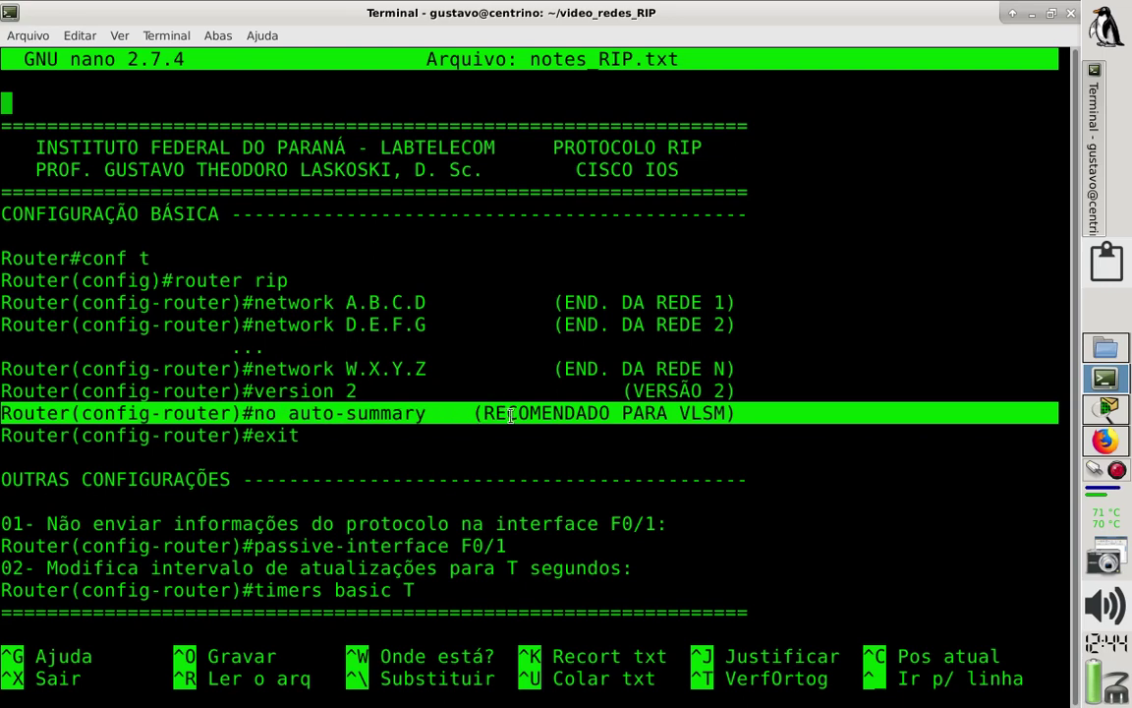
pyautogui.moveTo(481, 413); pyautogui.dragTo(737, 413)
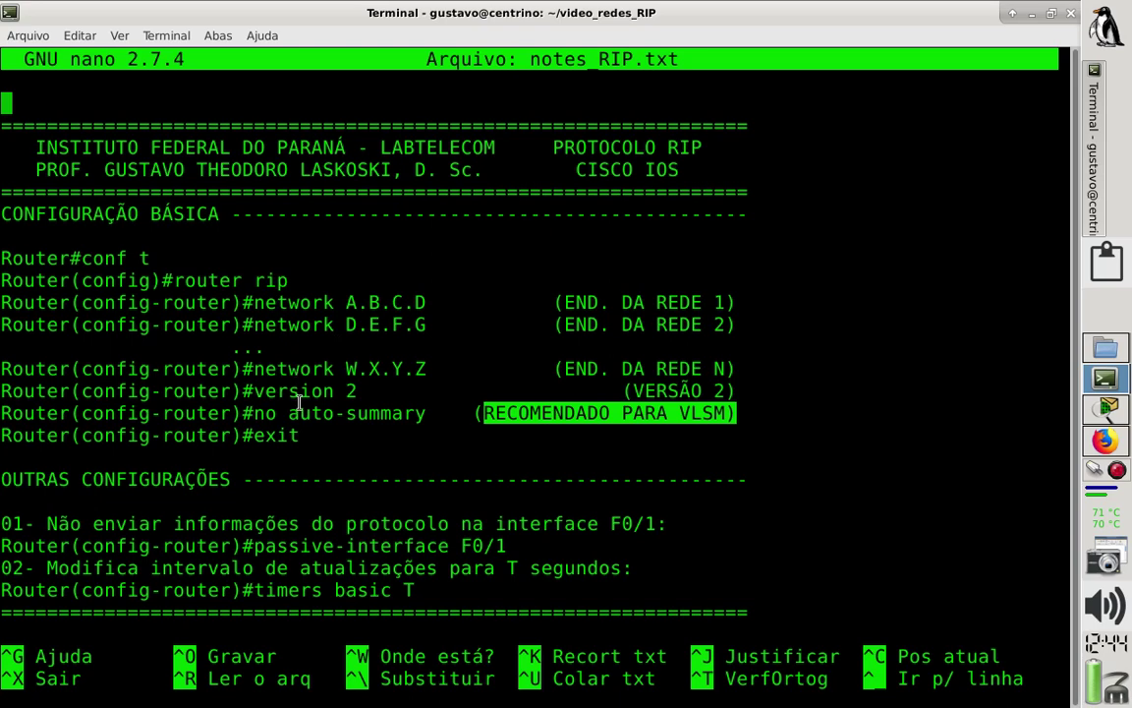
pyautogui.click(738, 411)
pyautogui.moveTo(738, 411); pyautogui.dragTo(2, 391)
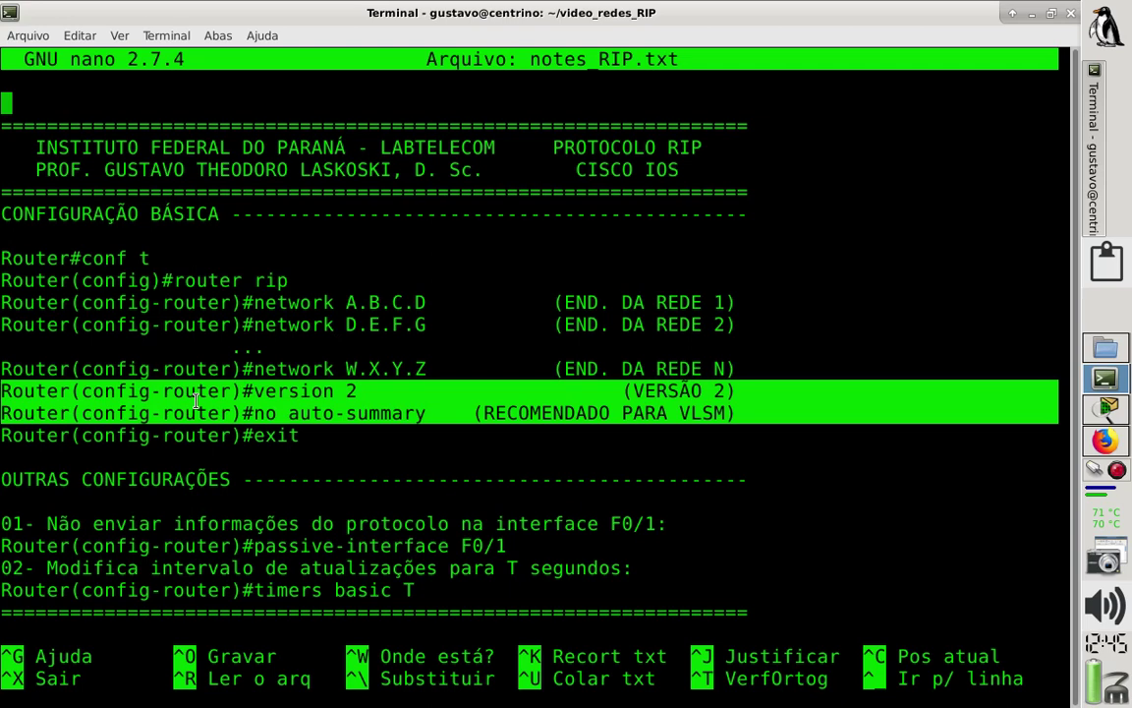
# Review the passive-interface F0/1 and timers basic T commands in the notes, with a glance at the Packet Tracer topology, and recheck the basic configuration block.
pyautogui.moveTo(248, 540); pyautogui.dragTo(2, 546)
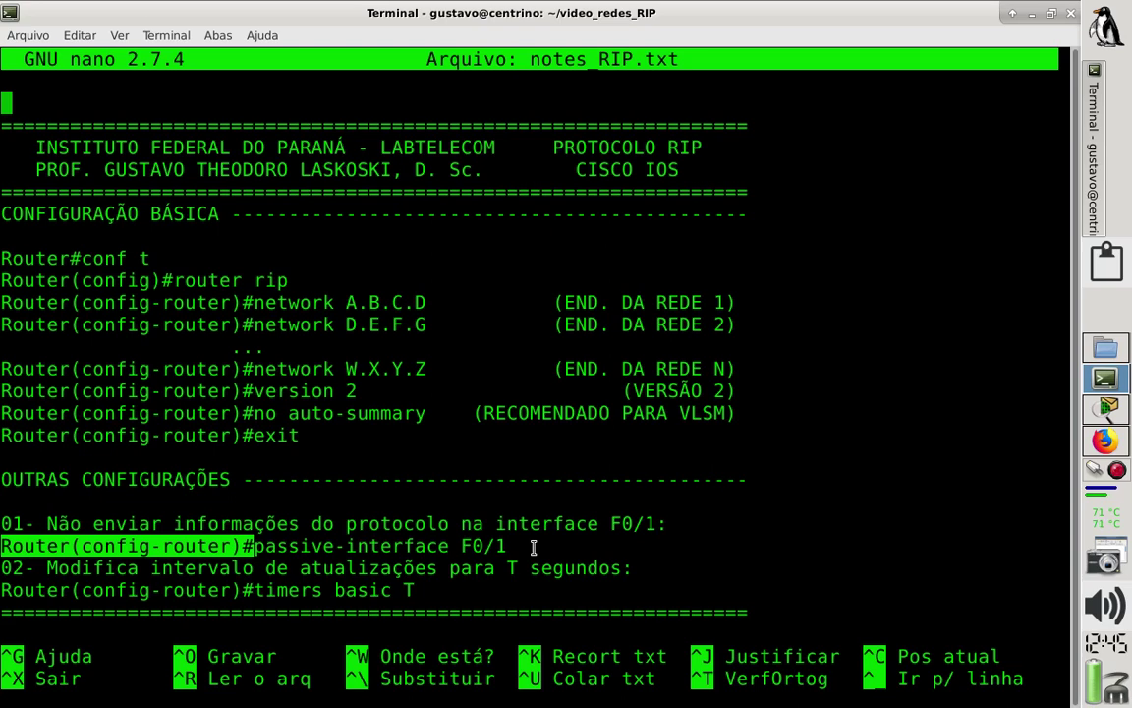
pyautogui.click(1093, 415)
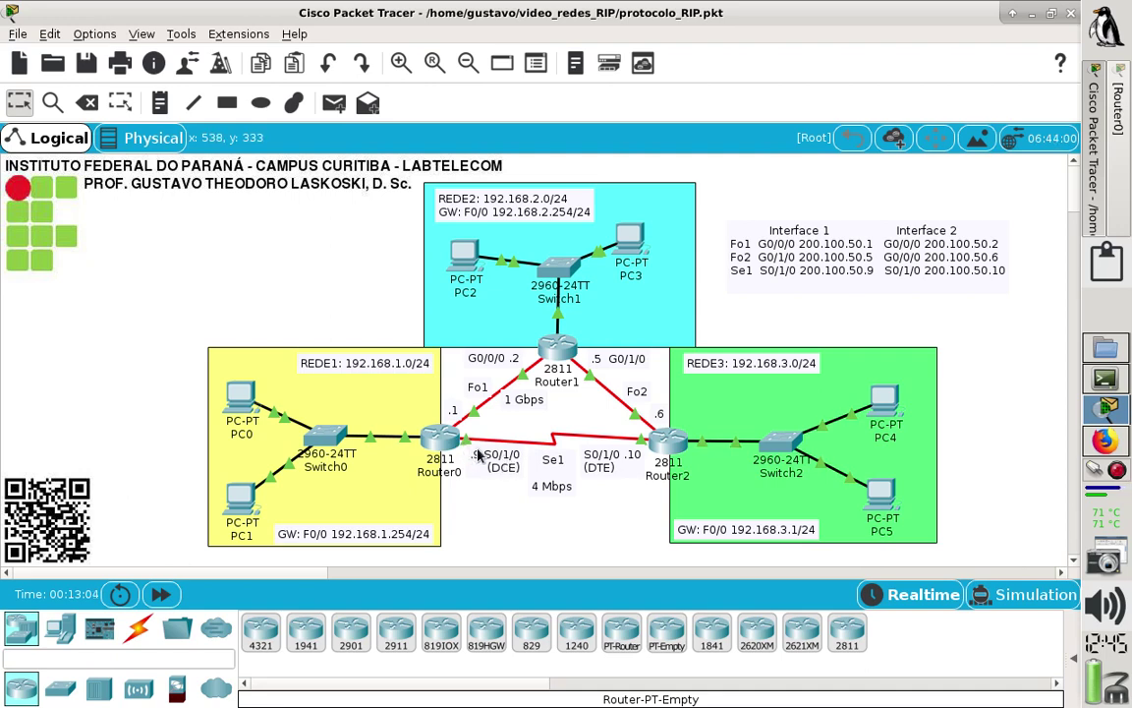
pyautogui.click(1101, 383)
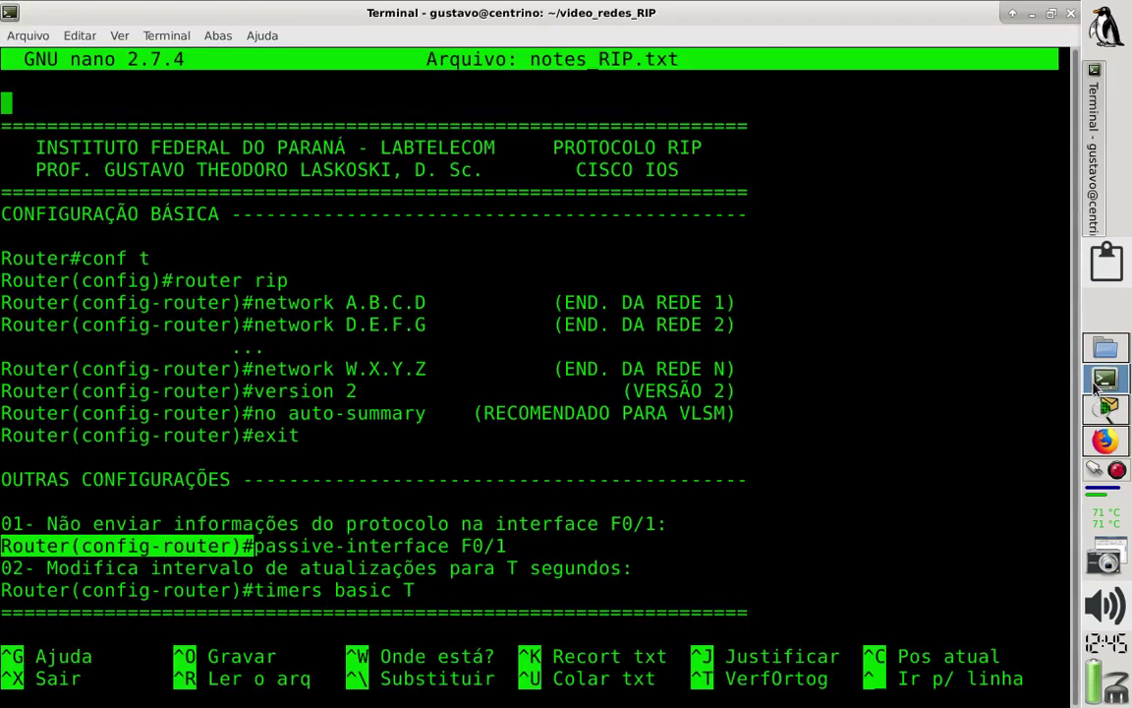
pyautogui.click(259, 545)
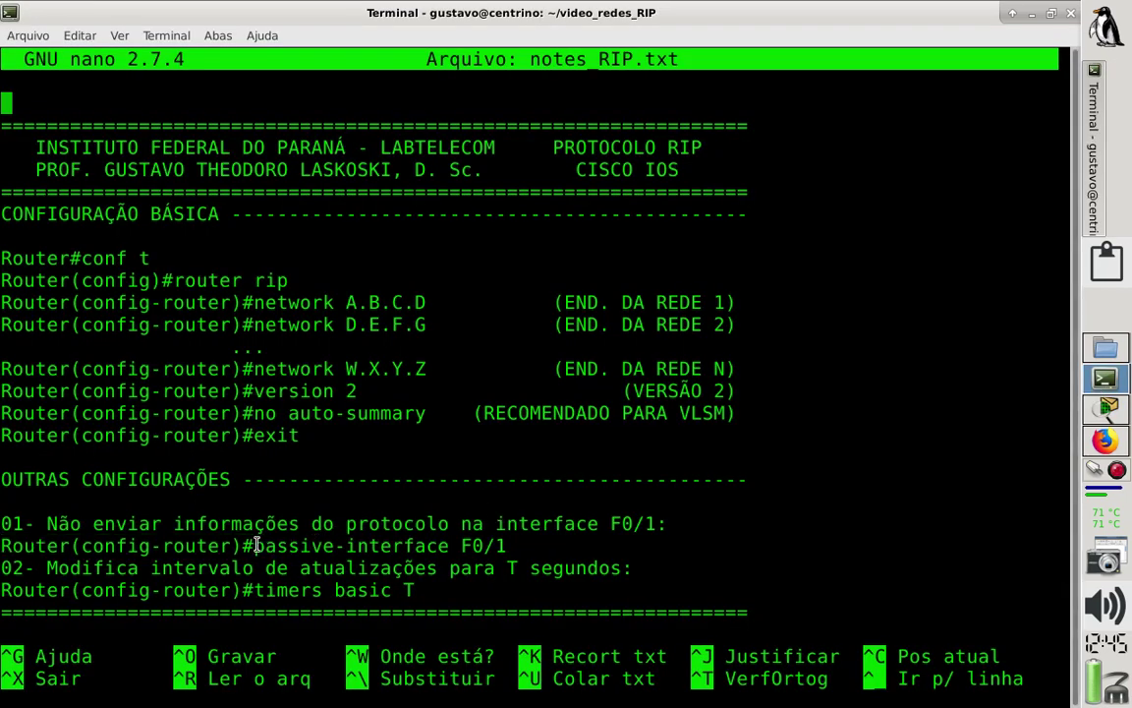
pyautogui.moveTo(256, 545); pyautogui.dragTo(502, 545)
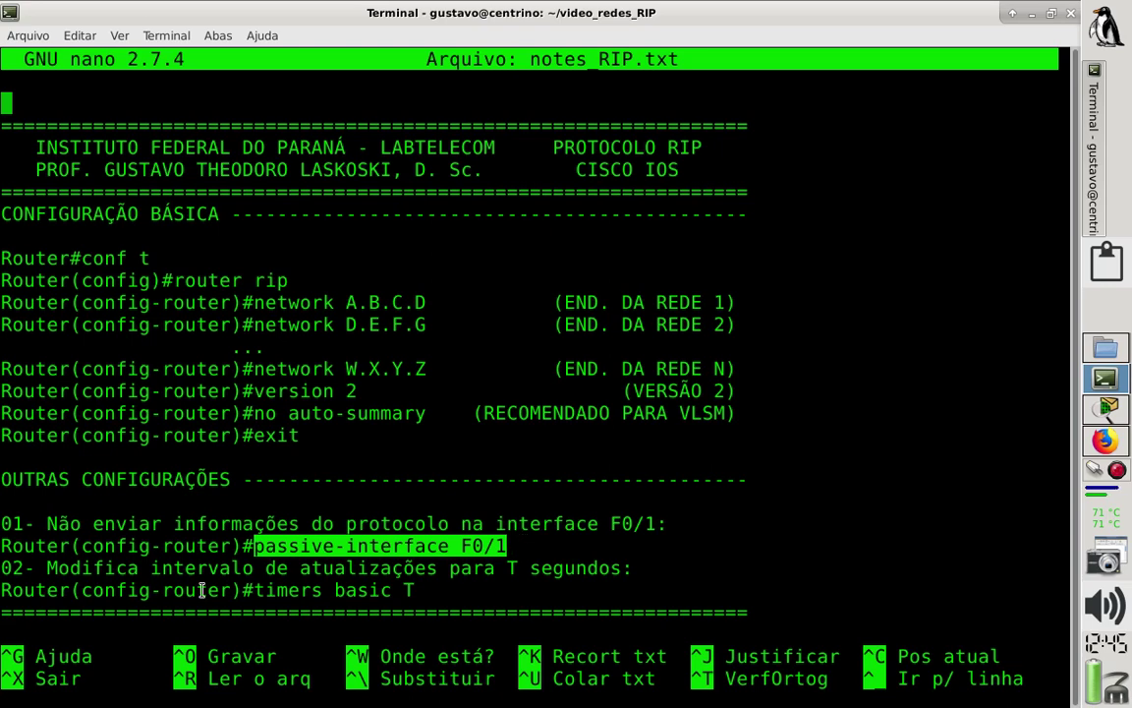
pyautogui.click(439, 580)
pyautogui.moveTo(438, 583); pyautogui.dragTo(2, 589)
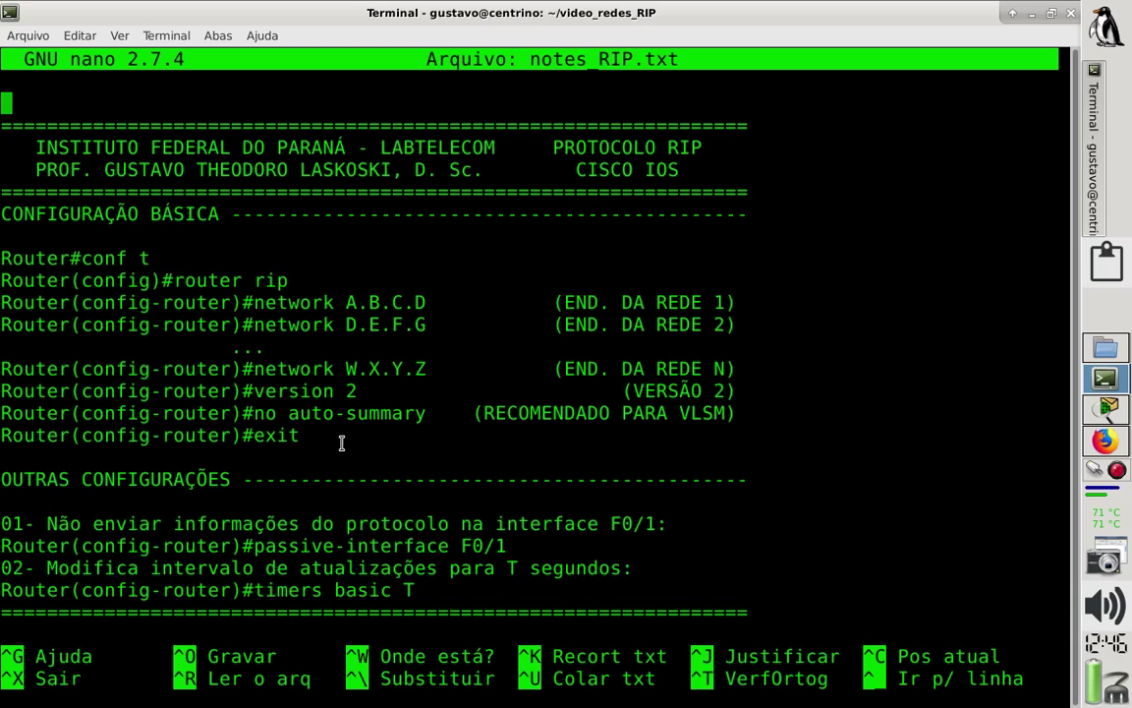
pyautogui.moveTo(339, 442); pyautogui.dragTo(2, 258)
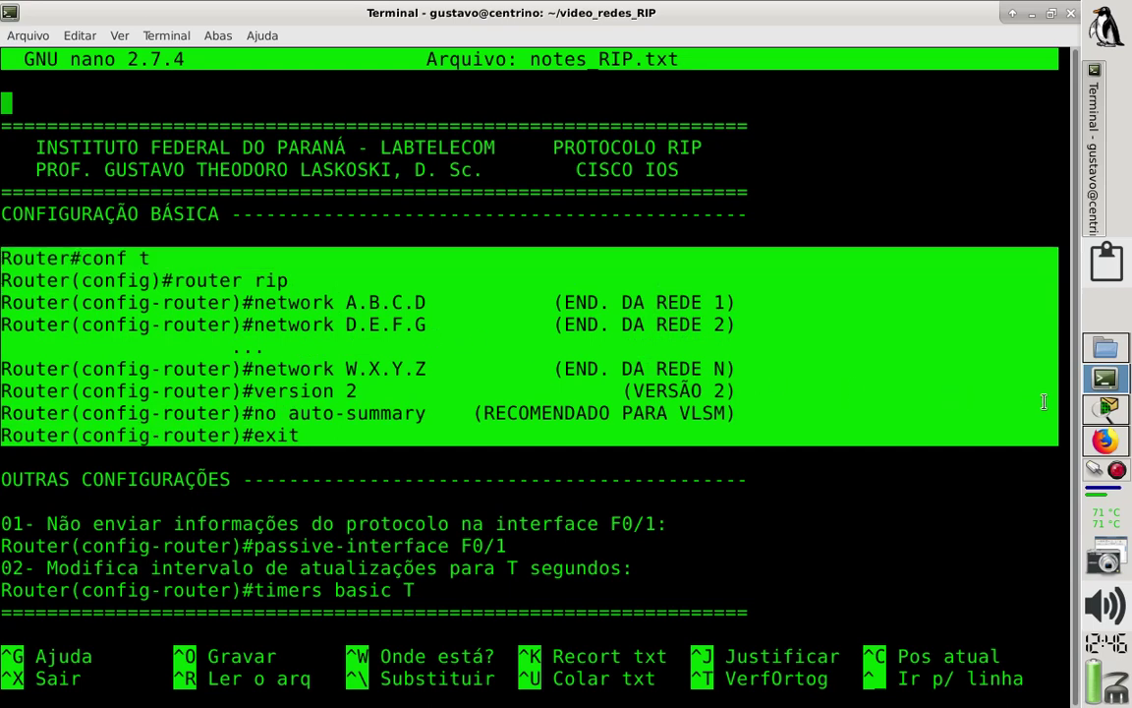
# Switch to Cisco Packet Tracer and list Router0's routing table with sh ip route, examining the directly connected networks.
pyautogui.click(1107, 411)
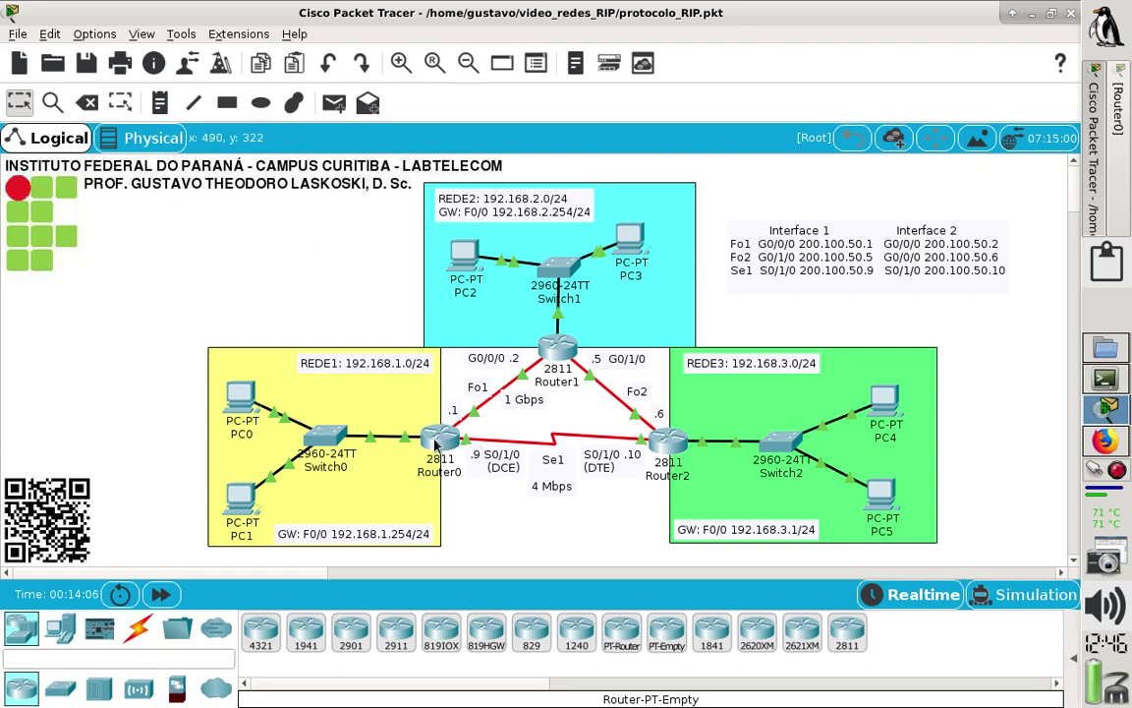
pyautogui.click(433, 442)
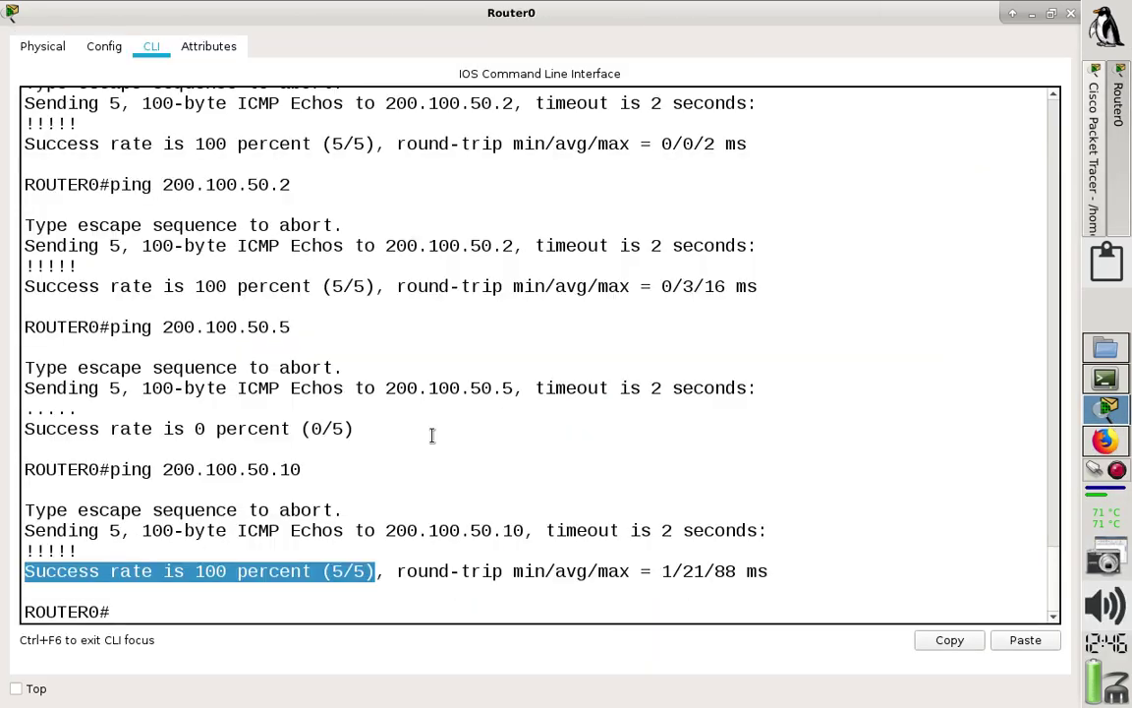
pyautogui.click(301, 606)
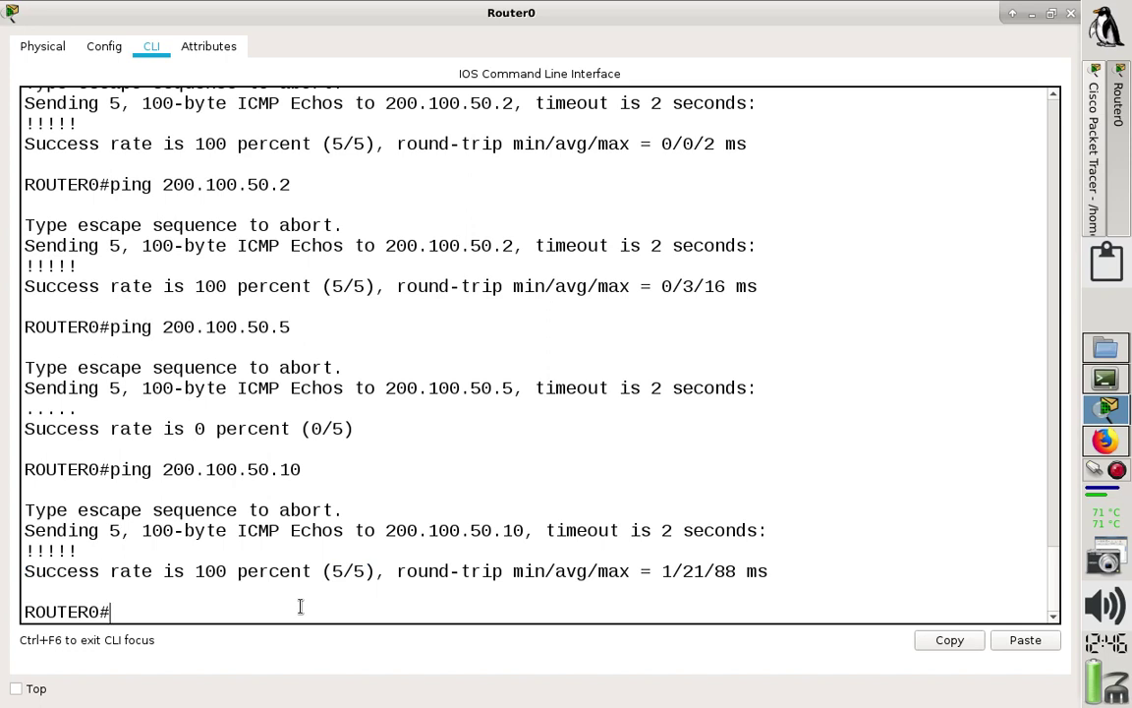
pyautogui.write('co')
pyautogui.press('BackSpace')
pyautogui.press('BackSpace')
pyautogui.press('BackSpace')
pyautogui.write('sh u')
pyautogui.press('BackSpace')
pyautogui.write('ip route')
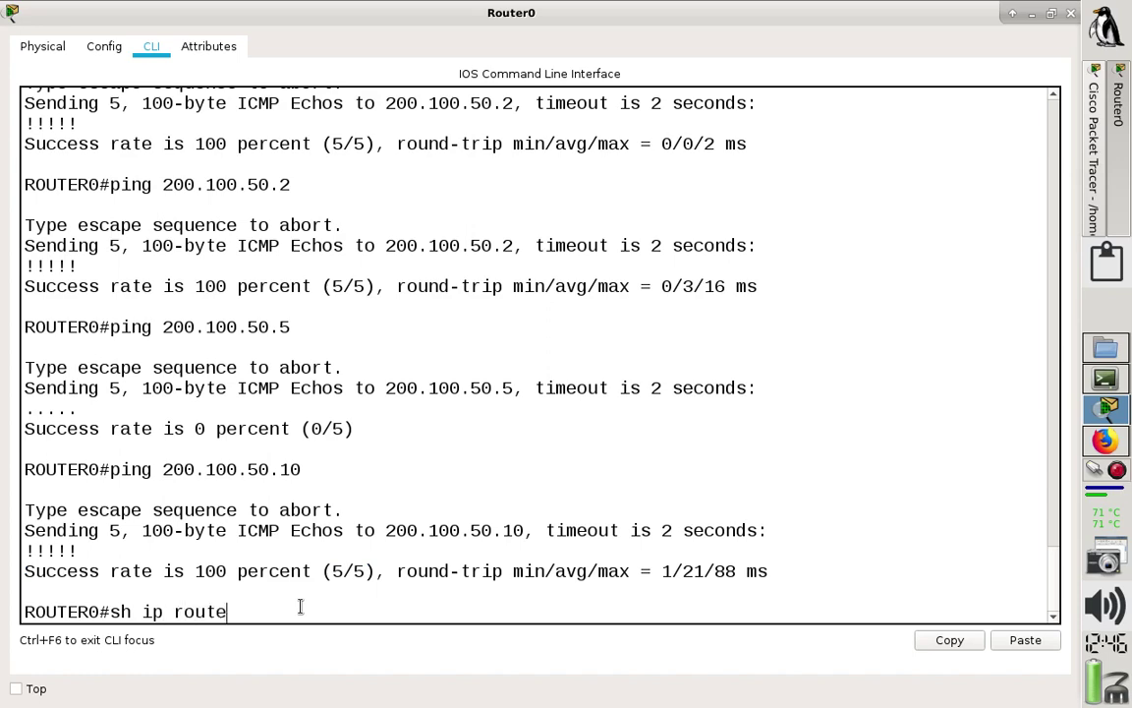
pyautogui.press('Return')
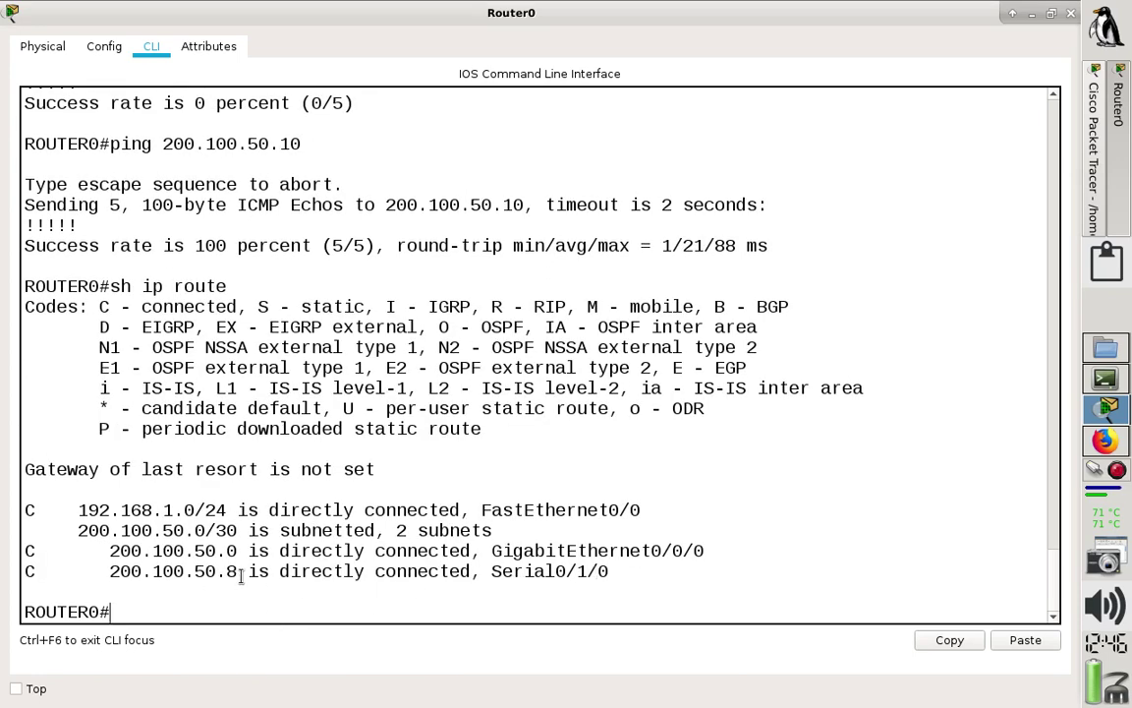
pyautogui.moveTo(238, 571); pyautogui.dragTo(2, 510)
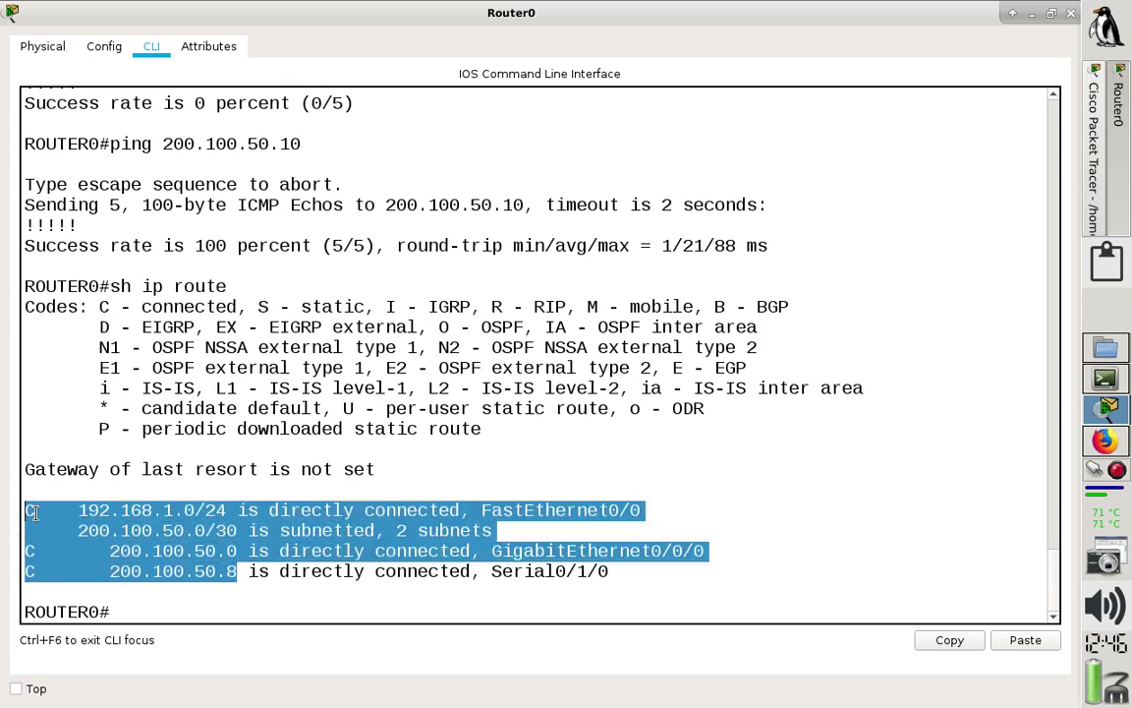
# Enter global configuration mode on Router0 with conf t and open RIP configuration with router rip.
pyautogui.click(120, 617)
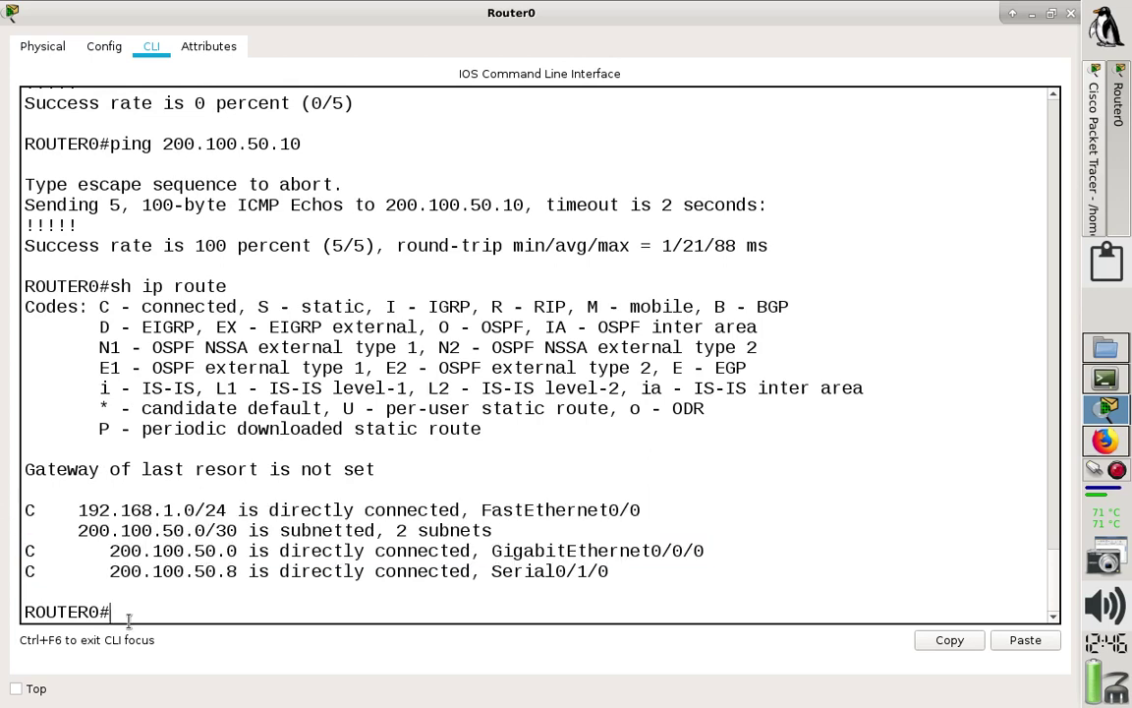
pyautogui.write('conf t')
pyautogui.press('Return')
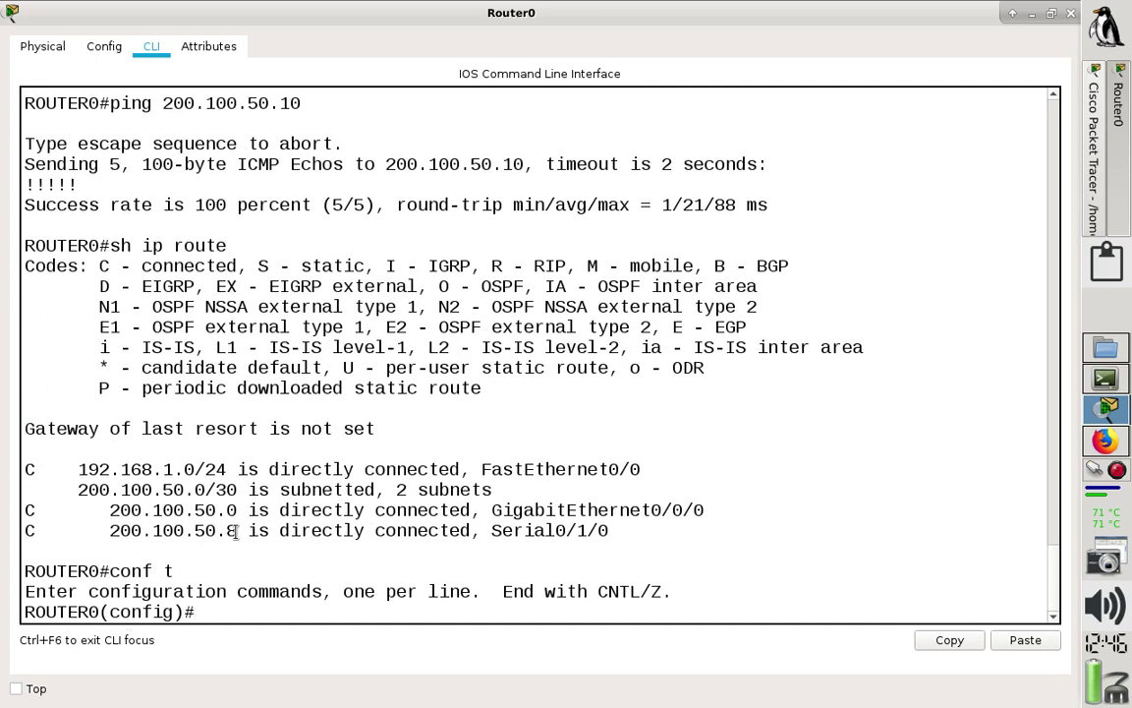
pyautogui.moveTo(237, 531)
pyautogui.mouseDown()
pyautogui.moveTo(115, 529)
pyautogui.moveTo(169, 510)
pyautogui.moveTo(236, 510)
pyautogui.mouseUp()
pyautogui.moveTo(99, 469); pyautogui.dragTo(237, 469)
pyautogui.moveTo(202, 612); pyautogui.dragTo(160, 627)
pyautogui.click(208, 612)
pyautogui.write('router')
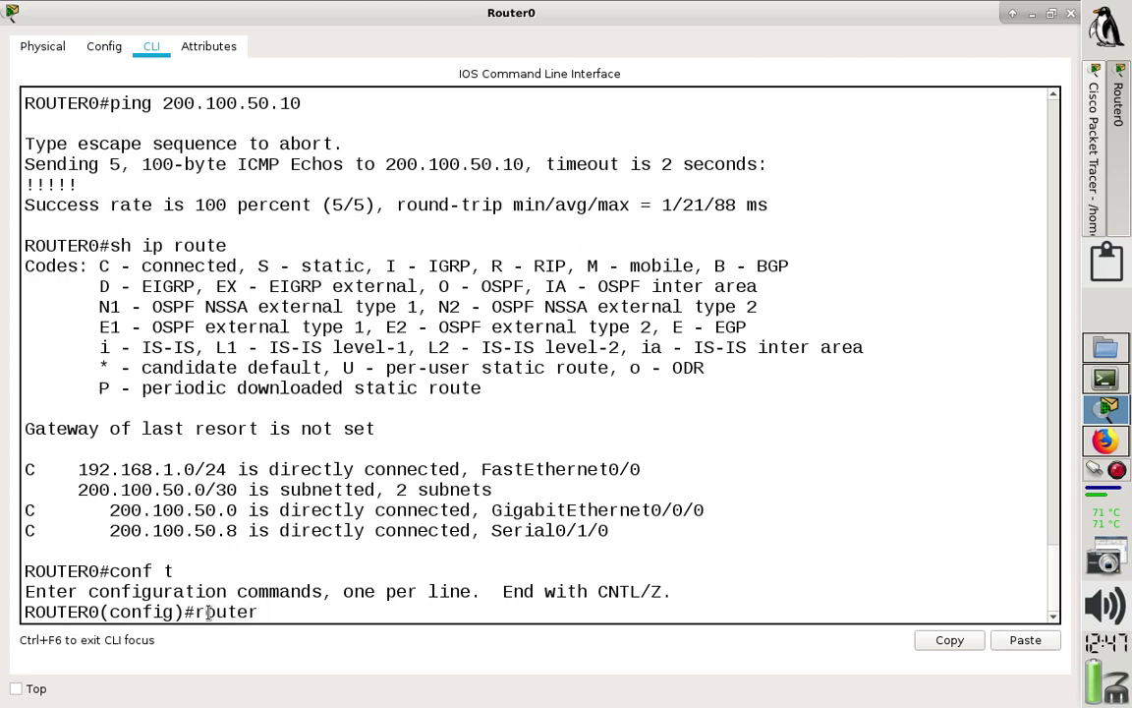
pyautogui.write(' rip')
pyautogui.press('Return')
# Add the LAN network 192.168.1.0 to Router0's RIP configuration.
pyautogui.write('net')
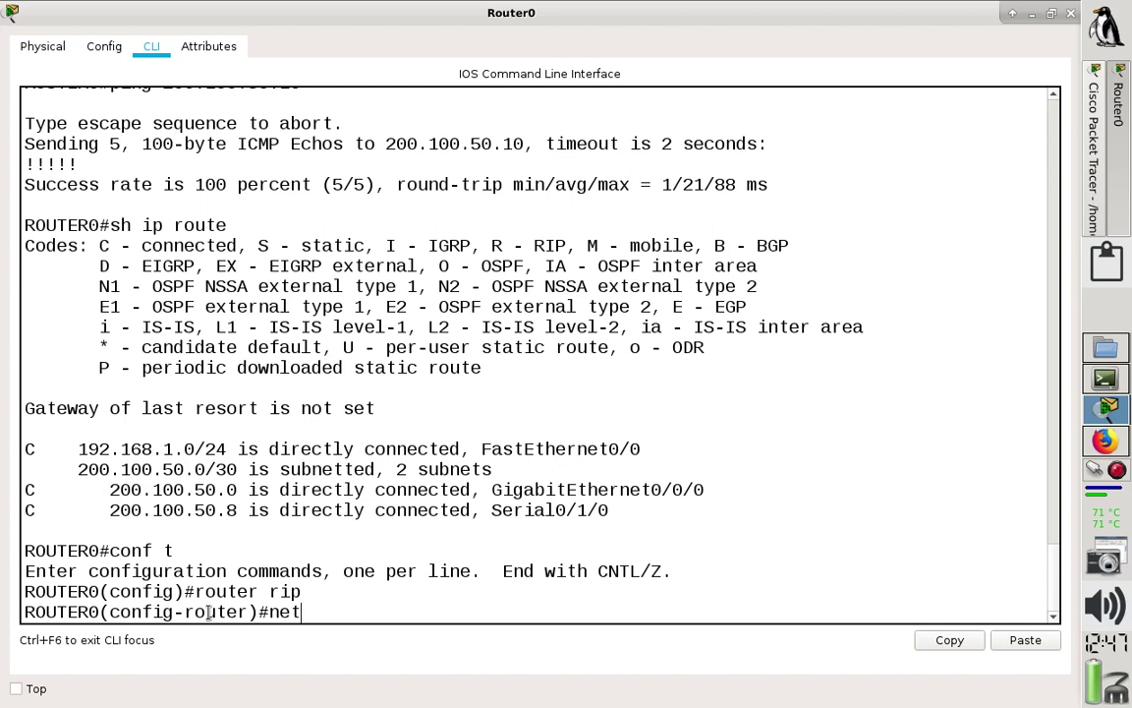
pyautogui.write('work 192.168.')
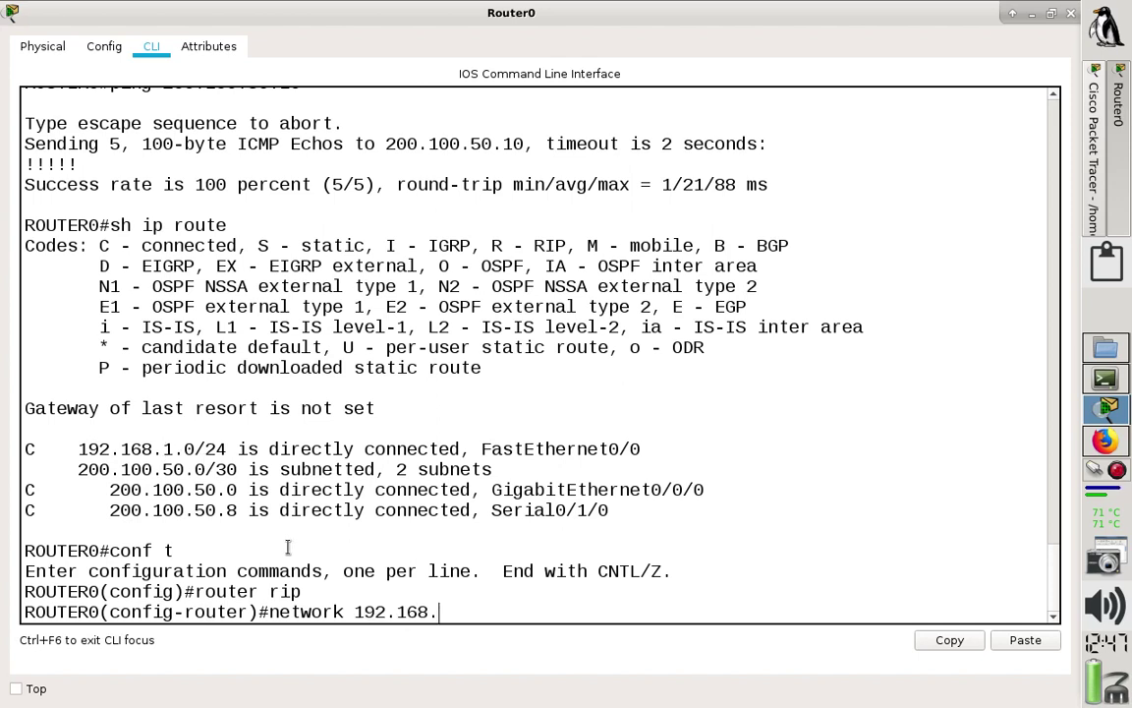
pyautogui.write('10')
pyautogui.press('BackSpace')
pyautogui.write('.0')
pyautogui.press('Return')
# Add the GigabitEthernet0/0/0 link network 200.100.50.0 to Router0's RIP configuration.
pyautogui.write('ne')
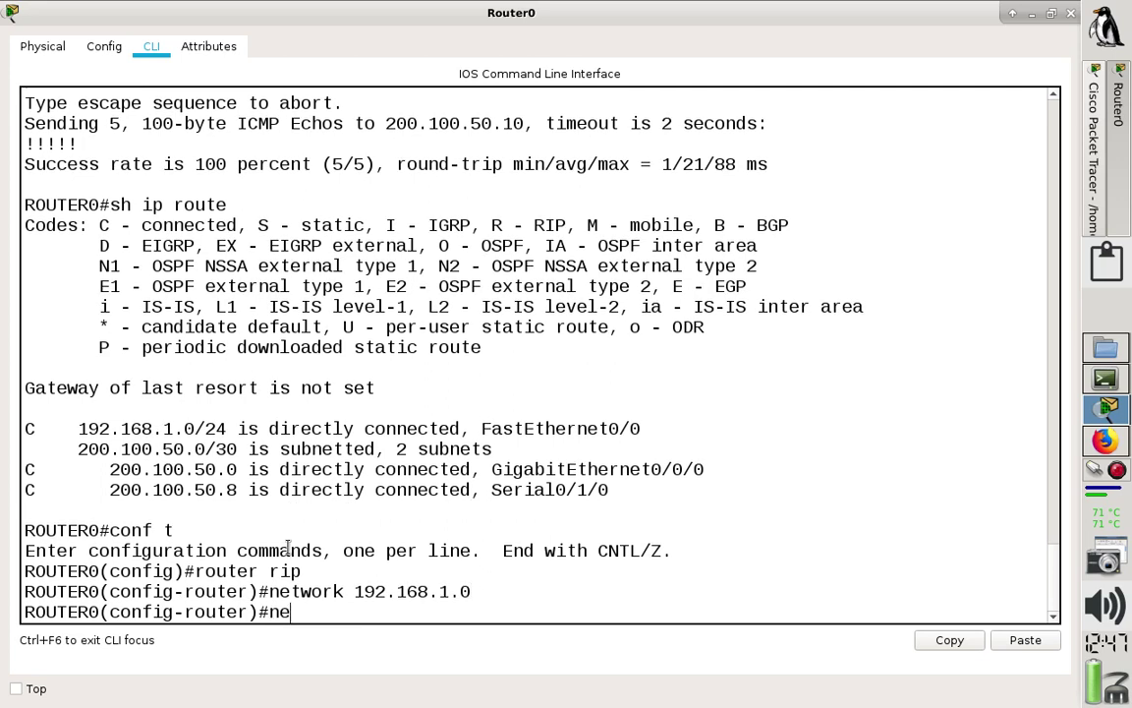
pyautogui.write('twork 200.100.50.0')
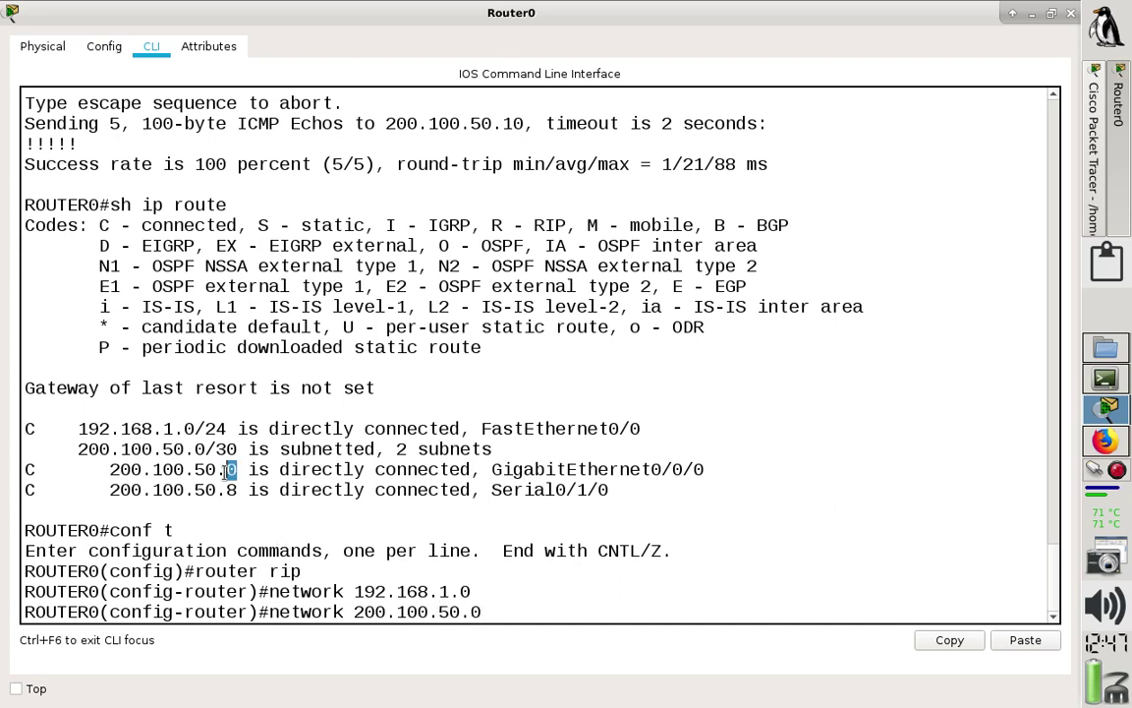
pyautogui.moveTo(236, 470); pyautogui.dragTo(135, 479)
pyautogui.moveTo(238, 489); pyautogui.dragTo(120, 491)
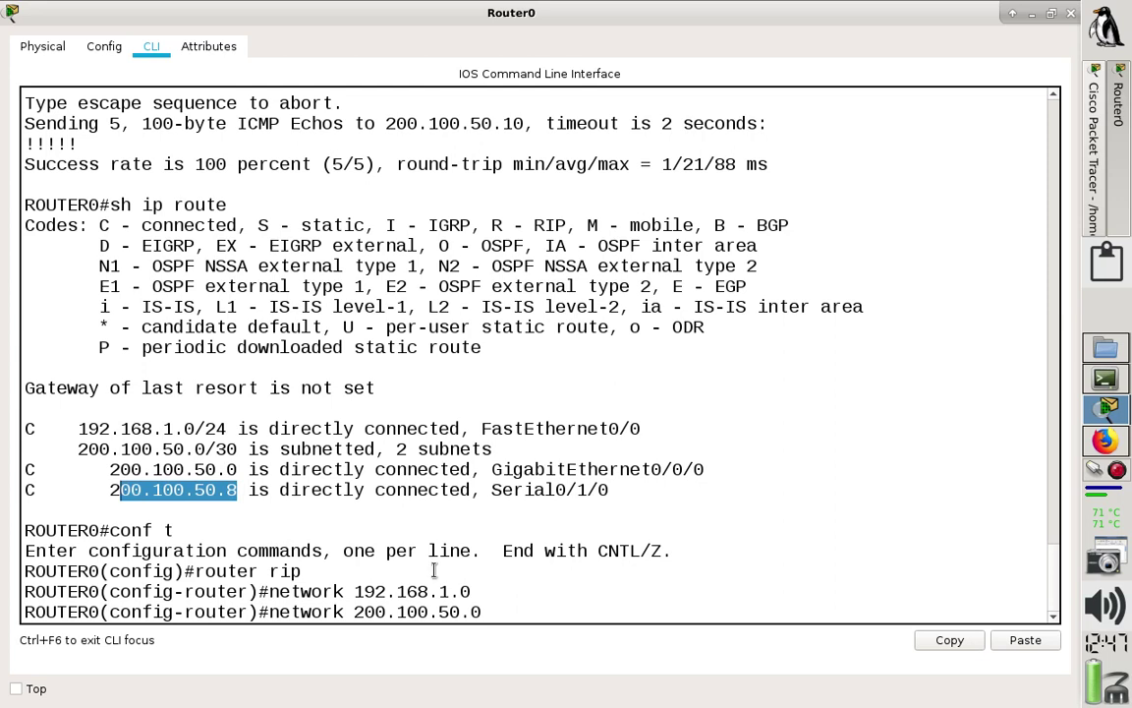
pyautogui.click(508, 608)
pyautogui.press('Return')
# Add the Serial0/1/0 link network 200.100.50.8 to Router0's RIP configuration.
pyautogui.write('nfig-router)#n')
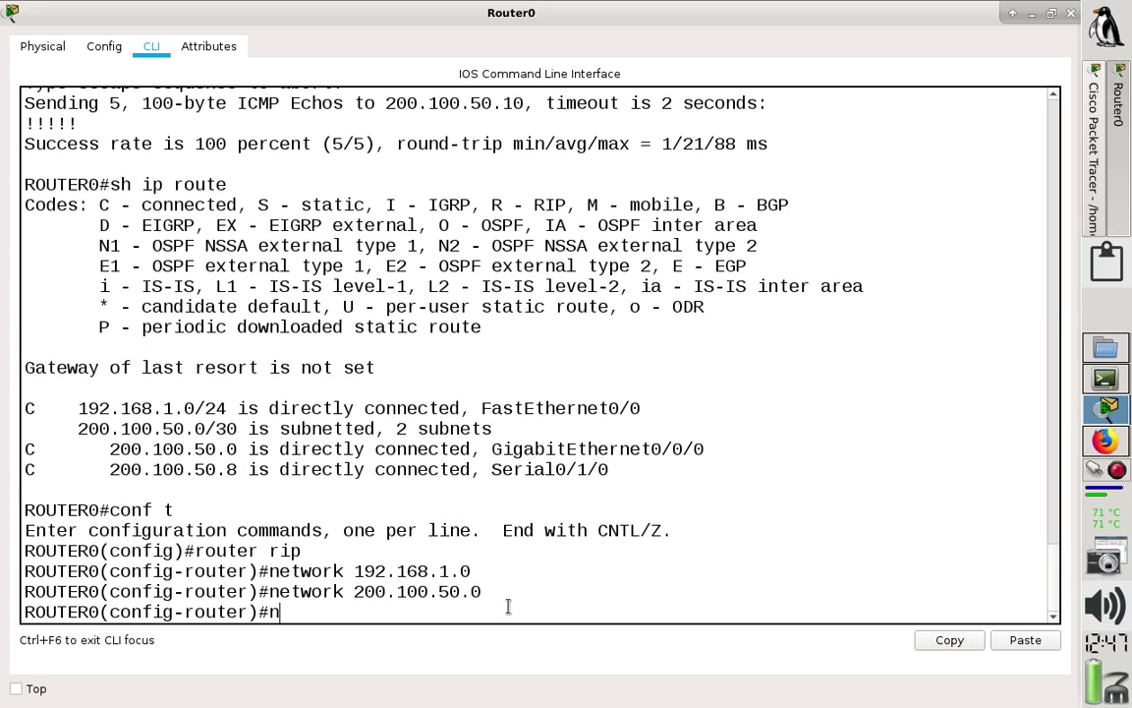
pyautogui.write('etwork 2')
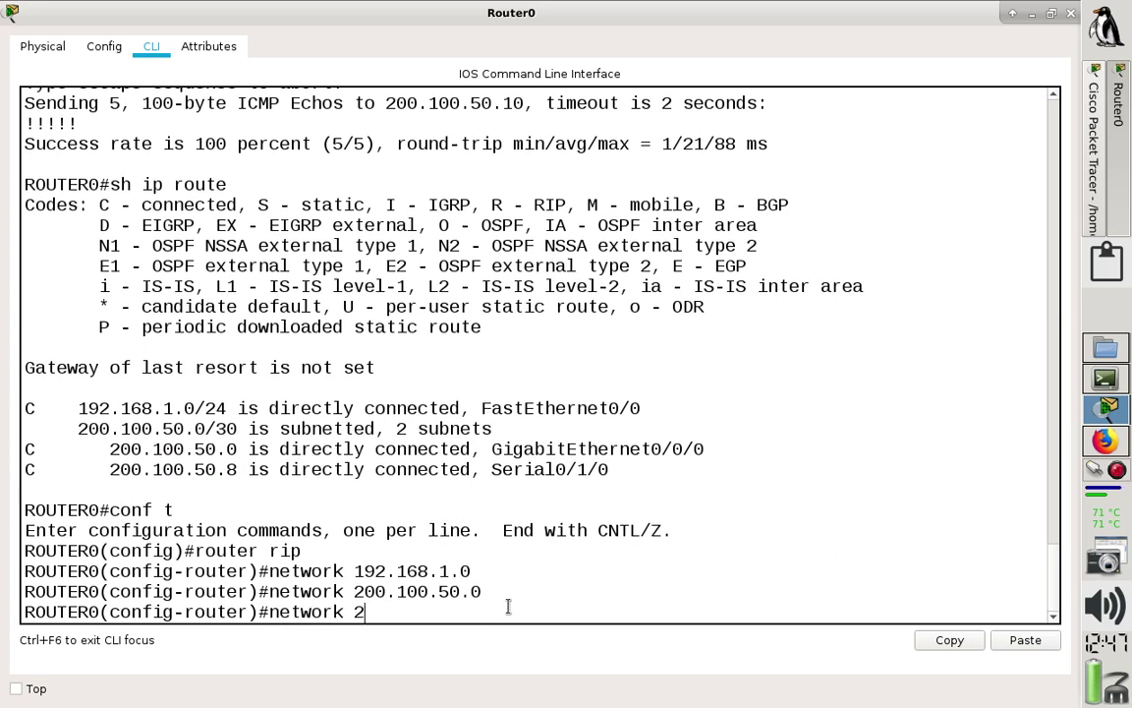
pyautogui.write('00.100.50.')
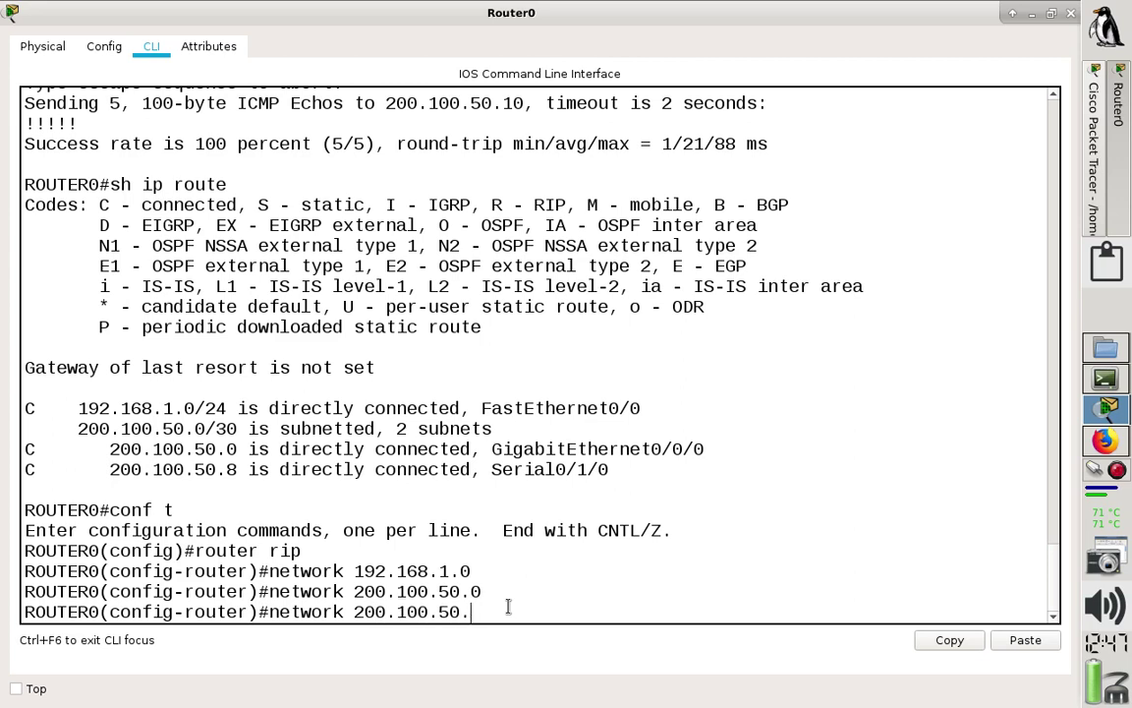
pyautogui.write('8')
pyautogui.press('Return')
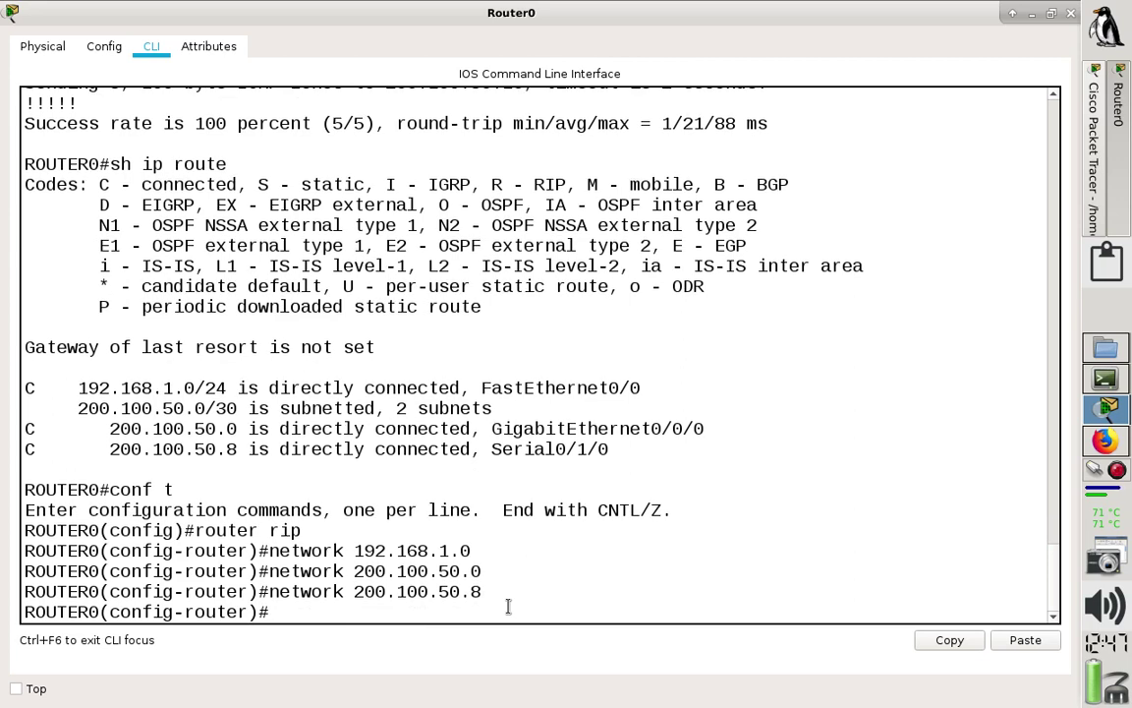
# Set RIP to version 2 on Router0 and disable automatic summarization with no auto-summary.
pyautogui.write('versio')
pyautogui.write(' 2')
pyautogui.press('BackSpace')
pyautogui.press('BackSpace')
pyautogui.write('n 2')
pyautogui.press('Return')
pyautogui.write('no au')
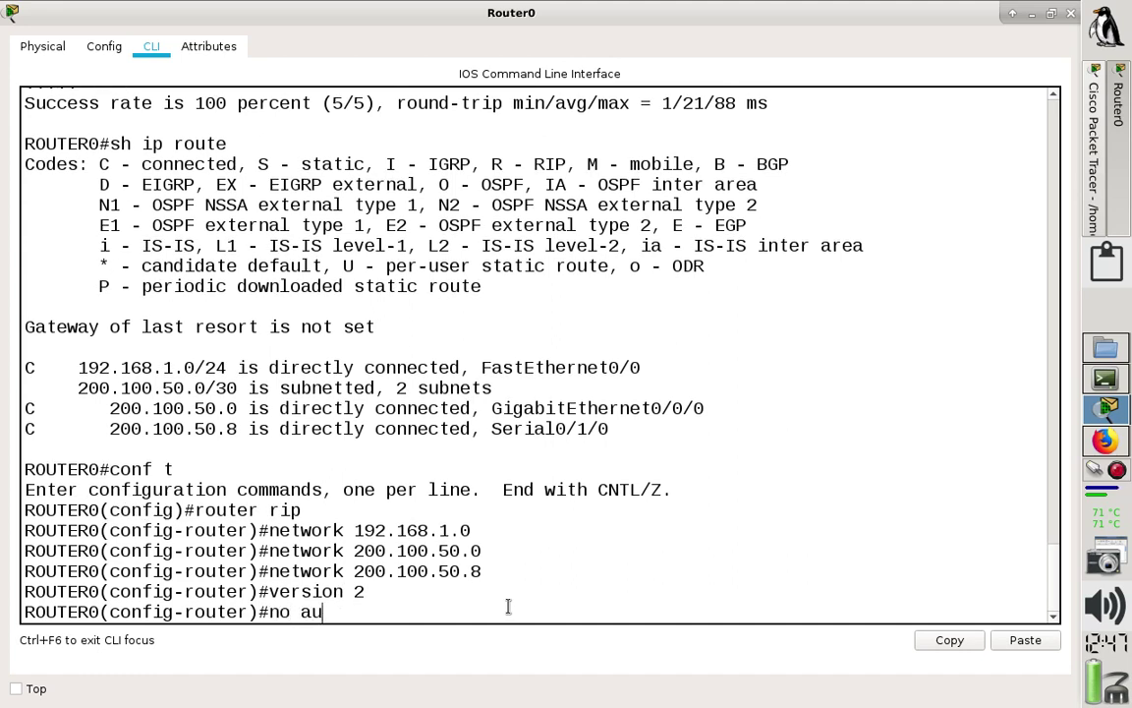
pyautogui.write('to')
pyautogui.press('Tab')
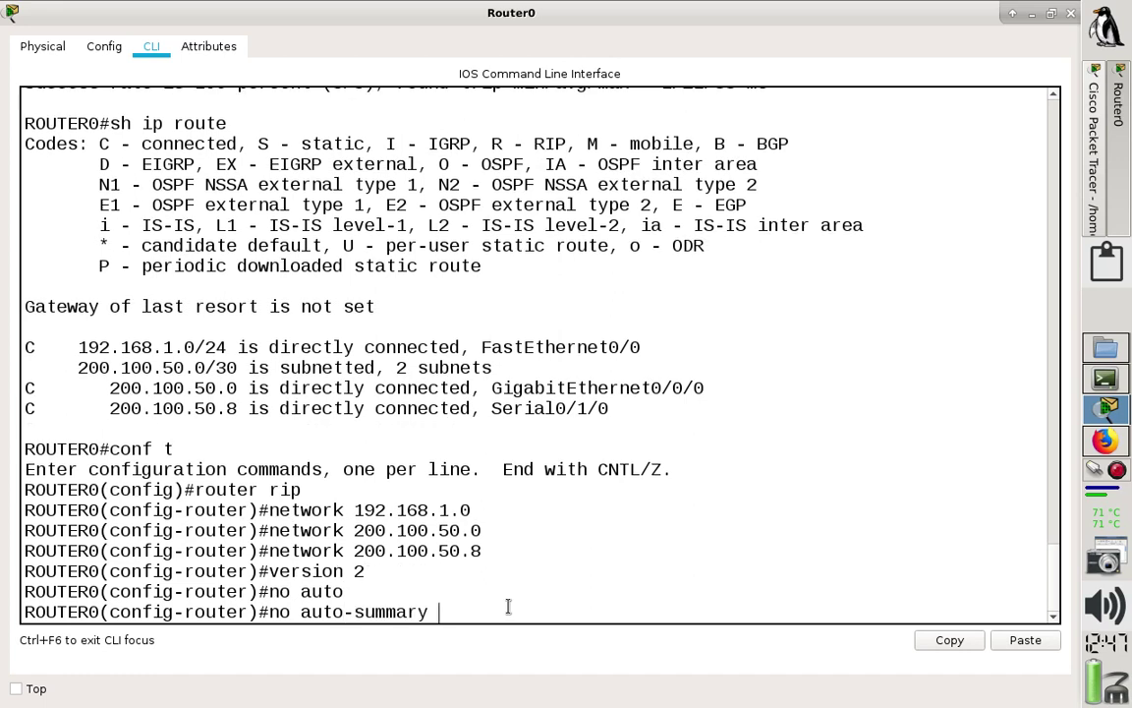
pyautogui.press('Return')
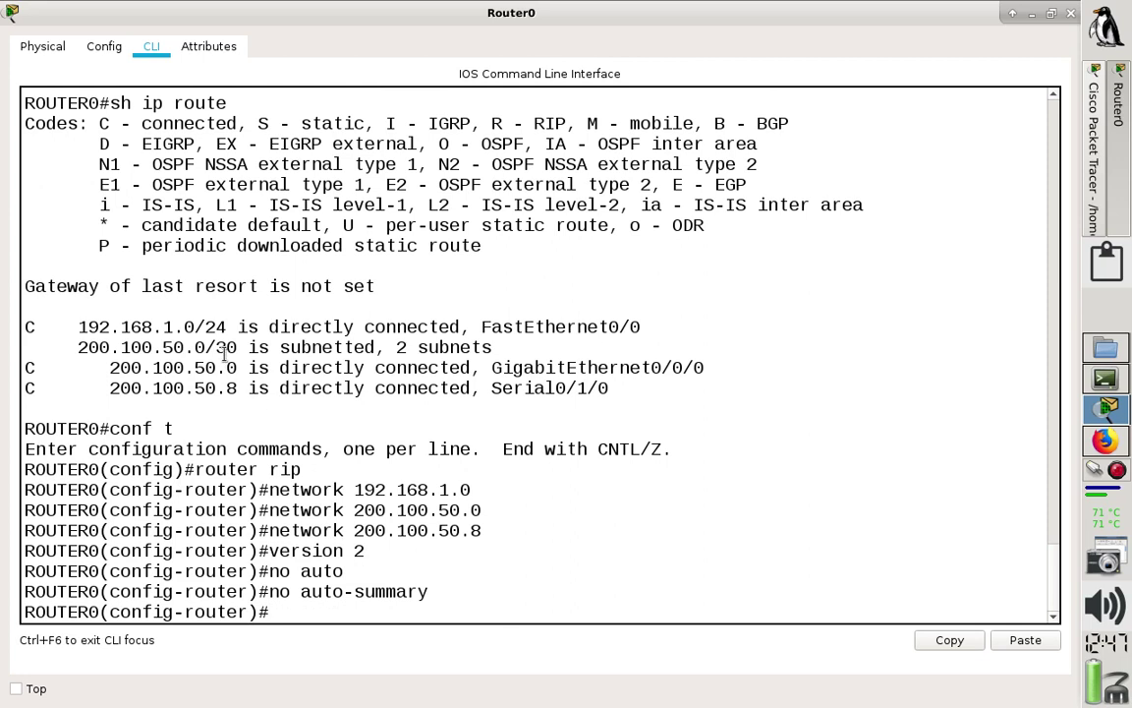
# Review the version 2 and no auto-summary commands entered in Router0's RIP configuration.
pyautogui.moveTo(225, 348); pyautogui.dragTo(216, 348)
pyautogui.moveTo(365, 550); pyautogui.dragTo(279, 552)
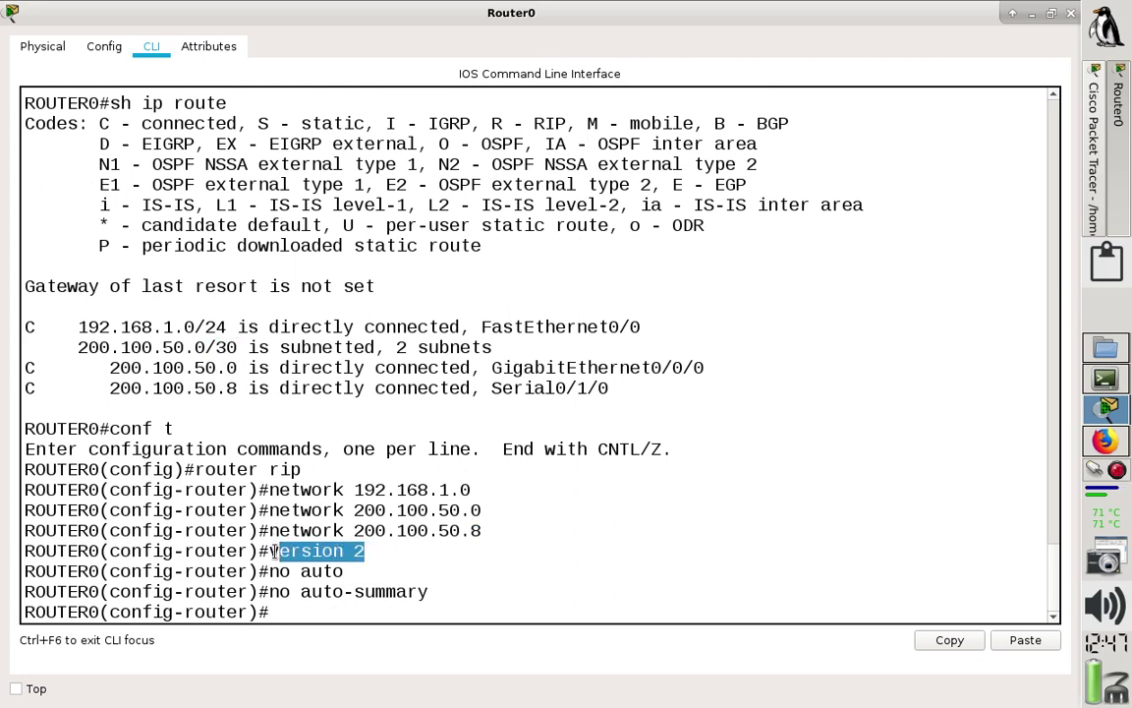
pyautogui.click(425, 586)
pyautogui.moveTo(437, 591); pyautogui.dragTo(281, 591)
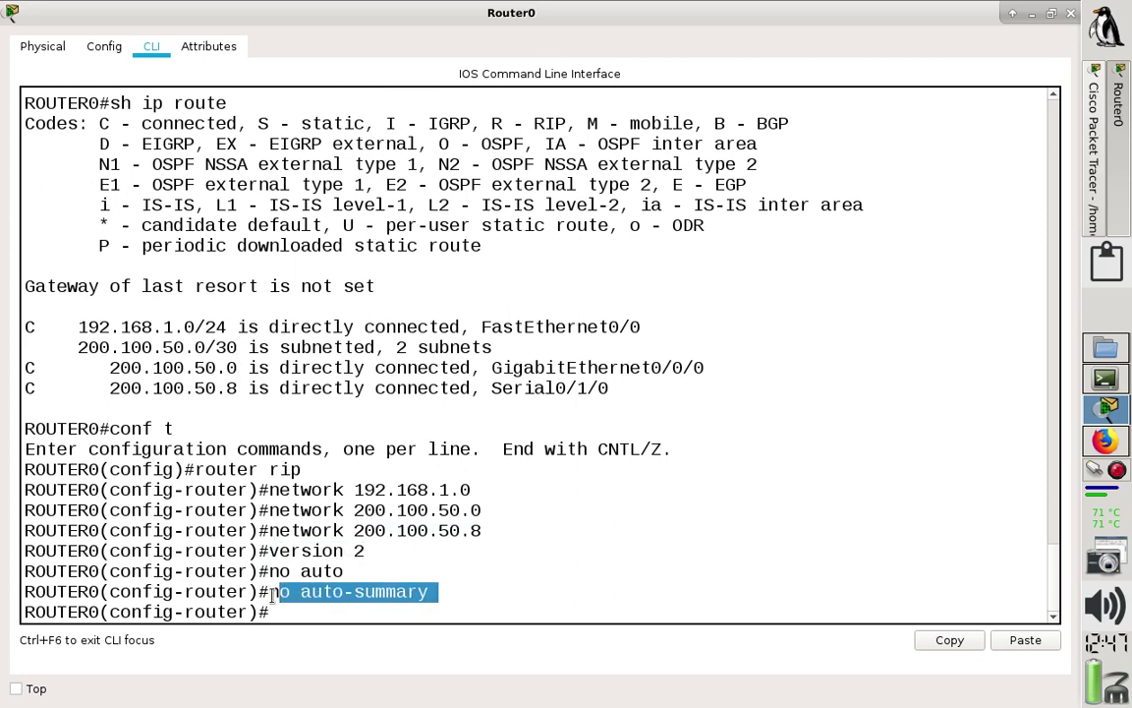
pyautogui.click(306, 601)
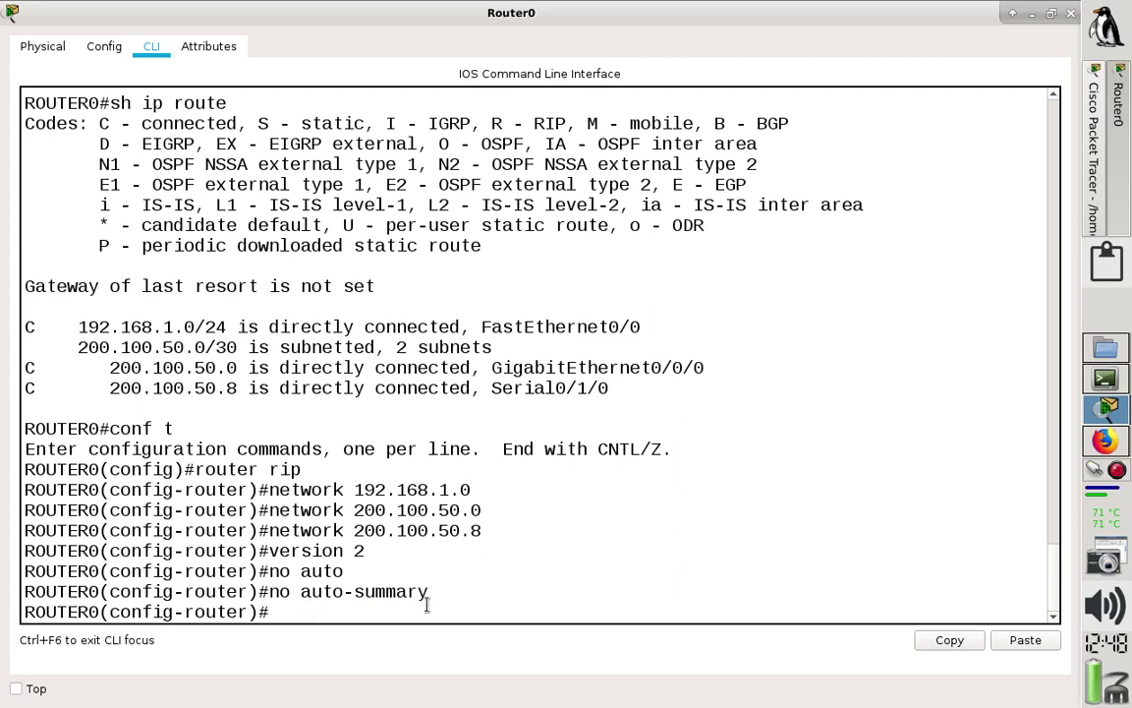
pyautogui.moveTo(432, 592); pyautogui.dragTo(2, 491)
# List the commands available in Router0's RIP configuration mode and examine the passive-interface, network, version and auto-summary entries.
pyautogui.write('?')
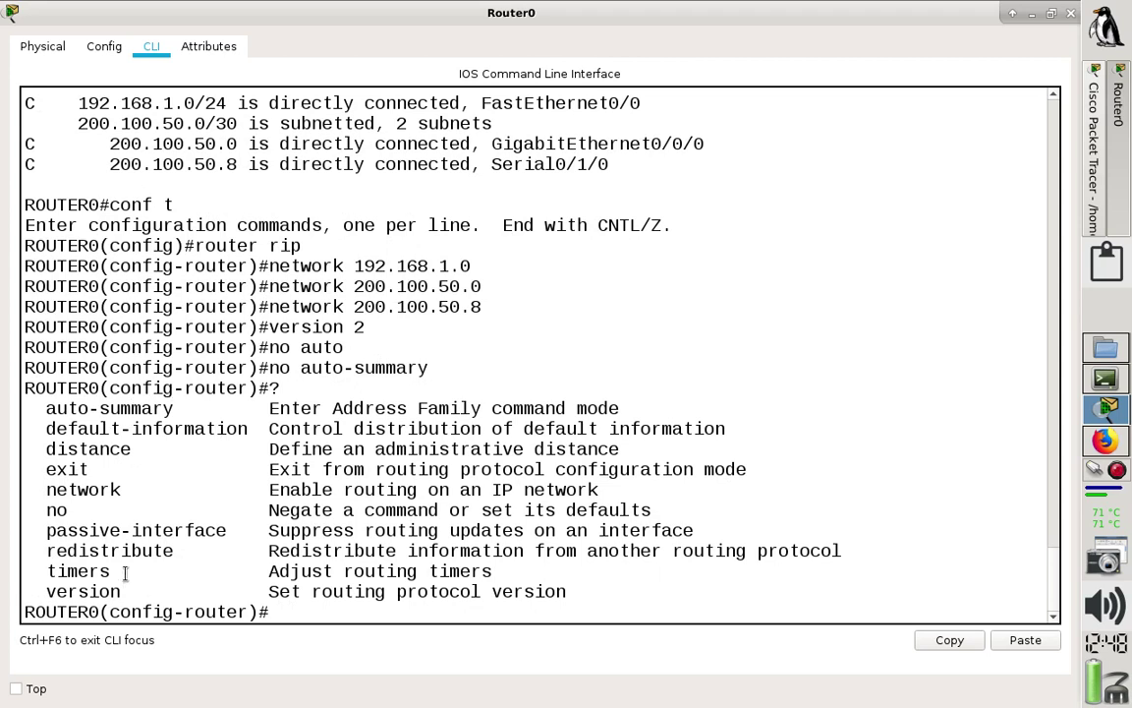
pyautogui.moveTo(228, 530); pyautogui.dragTo(33, 528)
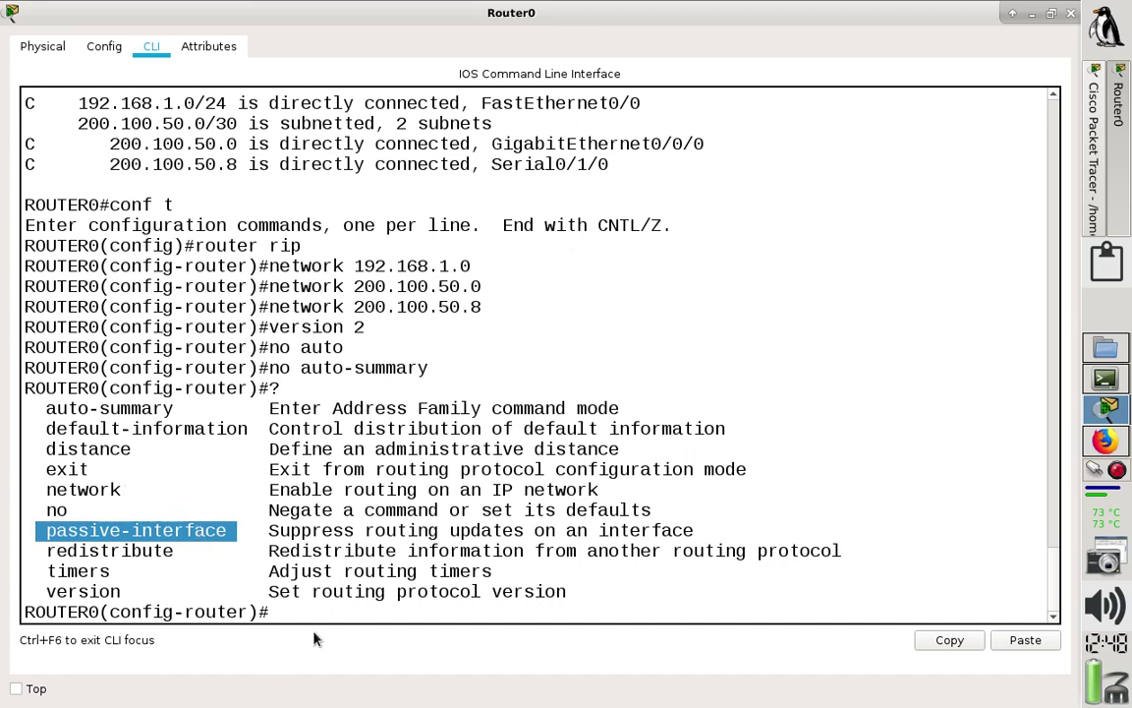
pyautogui.moveTo(142, 490); pyautogui.dragTo(17, 496)
pyautogui.moveTo(132, 584); pyautogui.dragTo(59, 590)
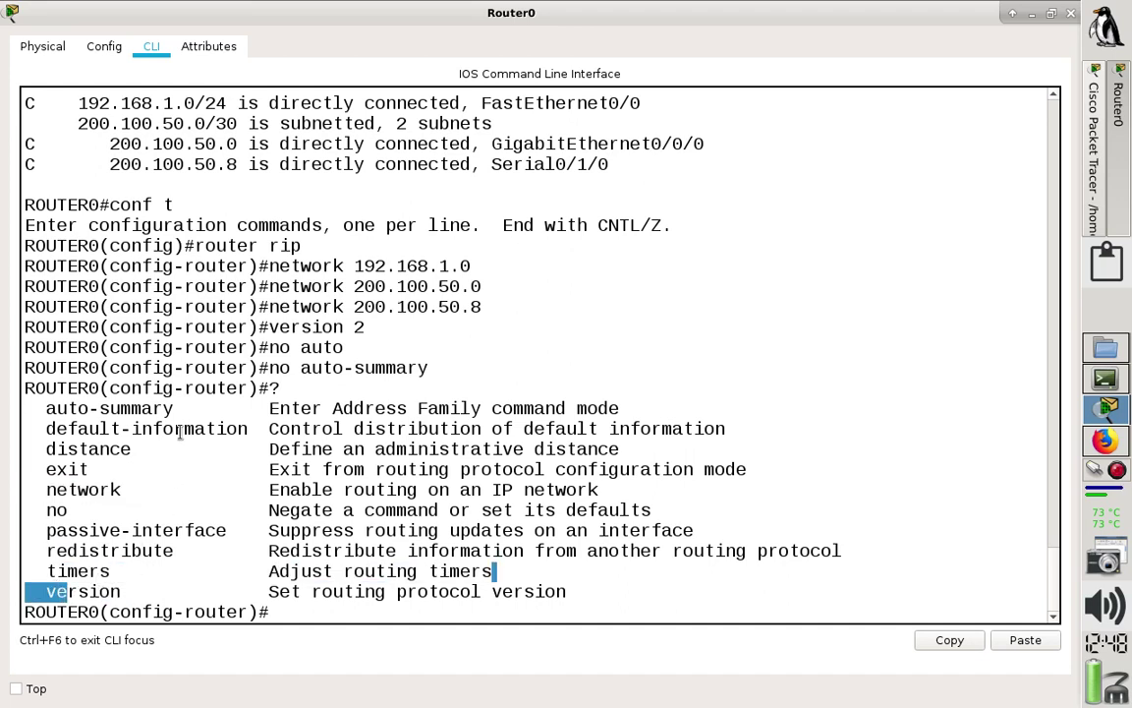
pyautogui.moveTo(175, 404); pyautogui.dragTo(32, 423)
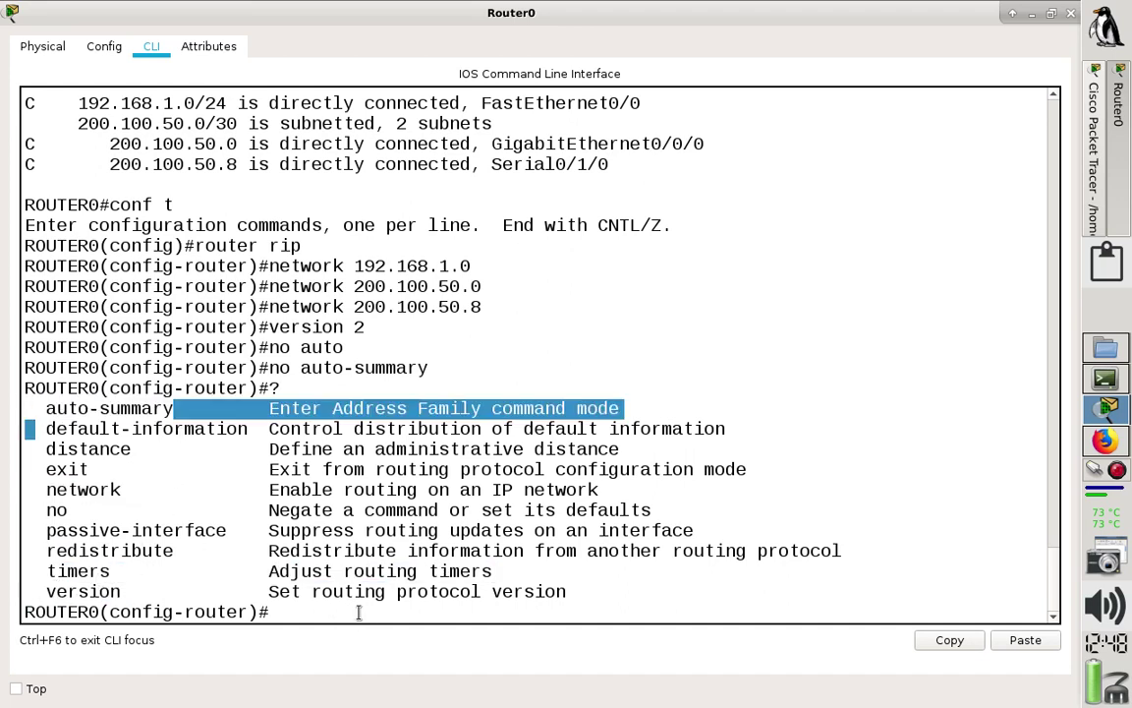
# Leave configuration mode on Router0 with end and save the configuration with wr.
pyautogui.click(357, 612)
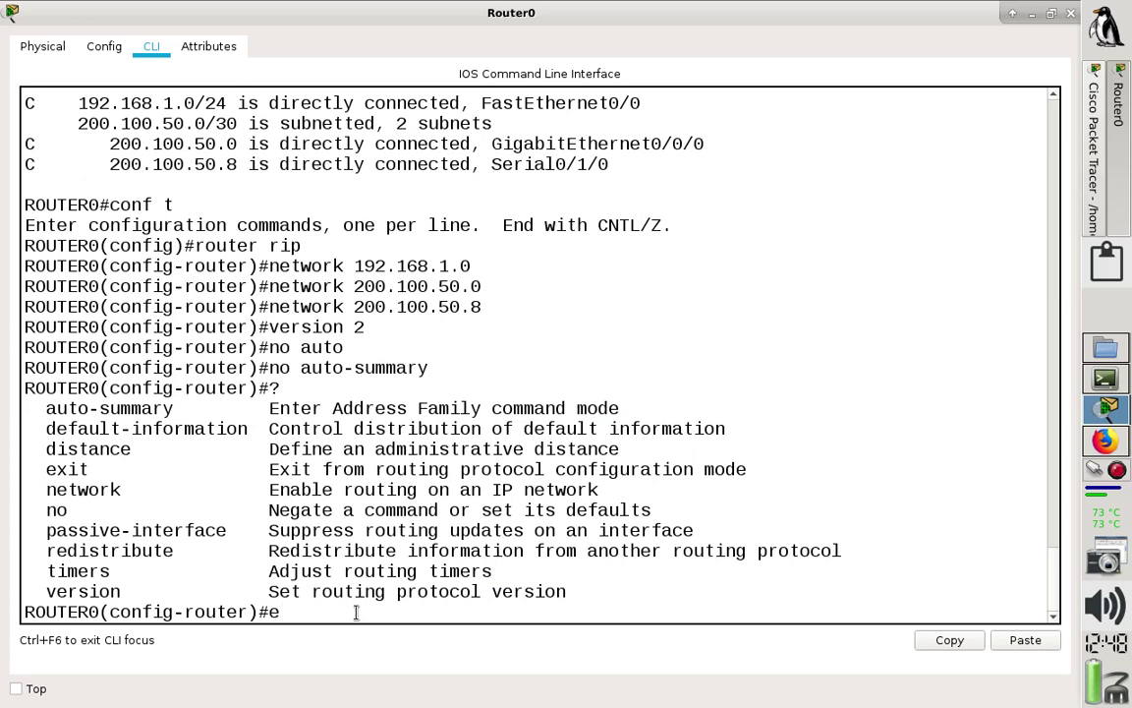
pyautogui.write('exi')
pyautogui.press('BackSpace')
pyautogui.write('nd')
pyautogui.press('Return')
pyautogui.press('Return')
pyautogui.write('wr')
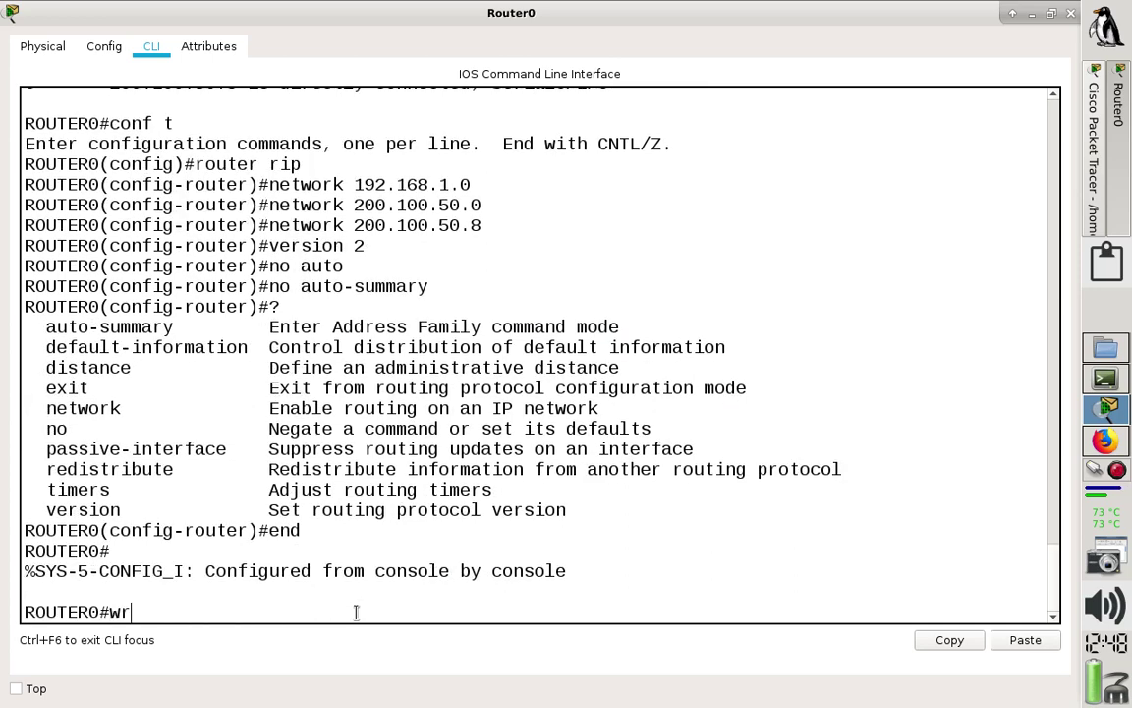
pyautogui.press('Return')
# Show Router0's IP routing table, check it for entries with the RIP code, and close the router's window.
pyautogui.write('sh')
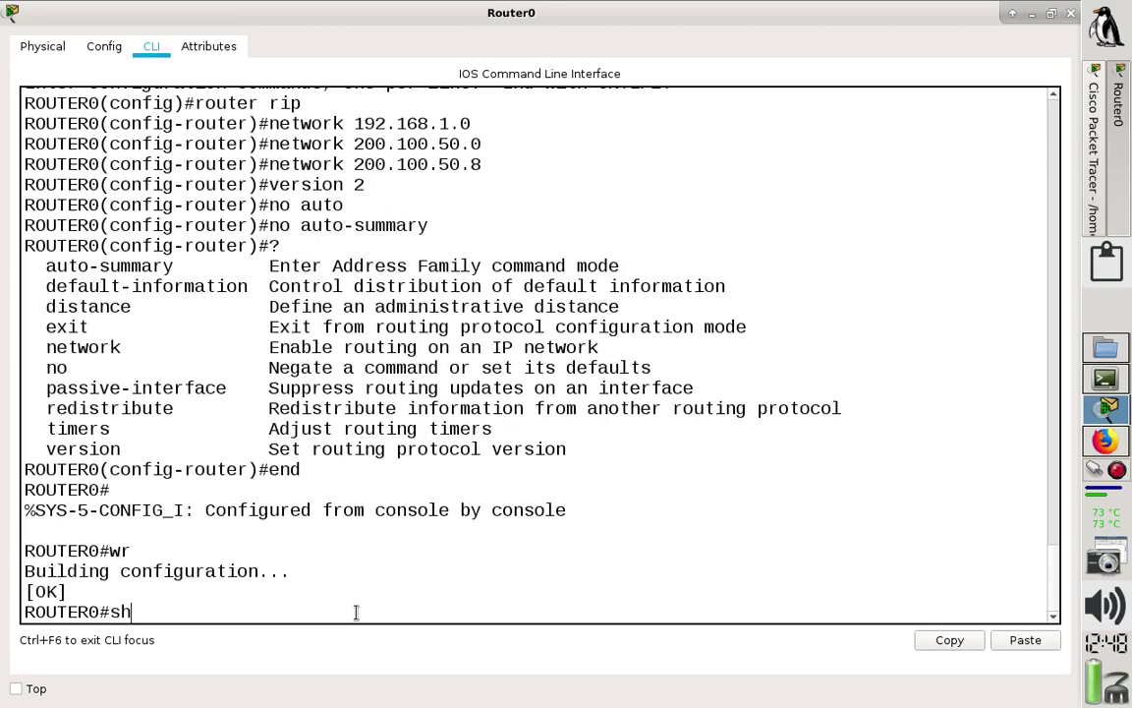
pyautogui.write(' ip route')
pyautogui.press('Return')
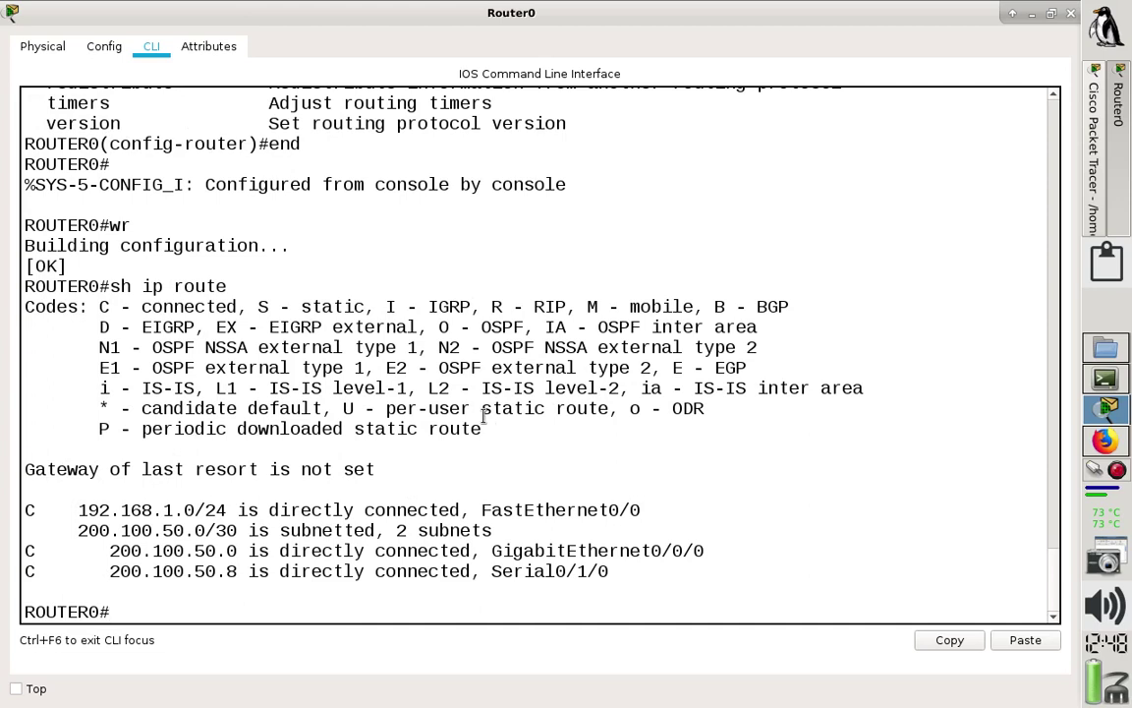
pyautogui.moveTo(492, 306); pyautogui.dragTo(566, 306)
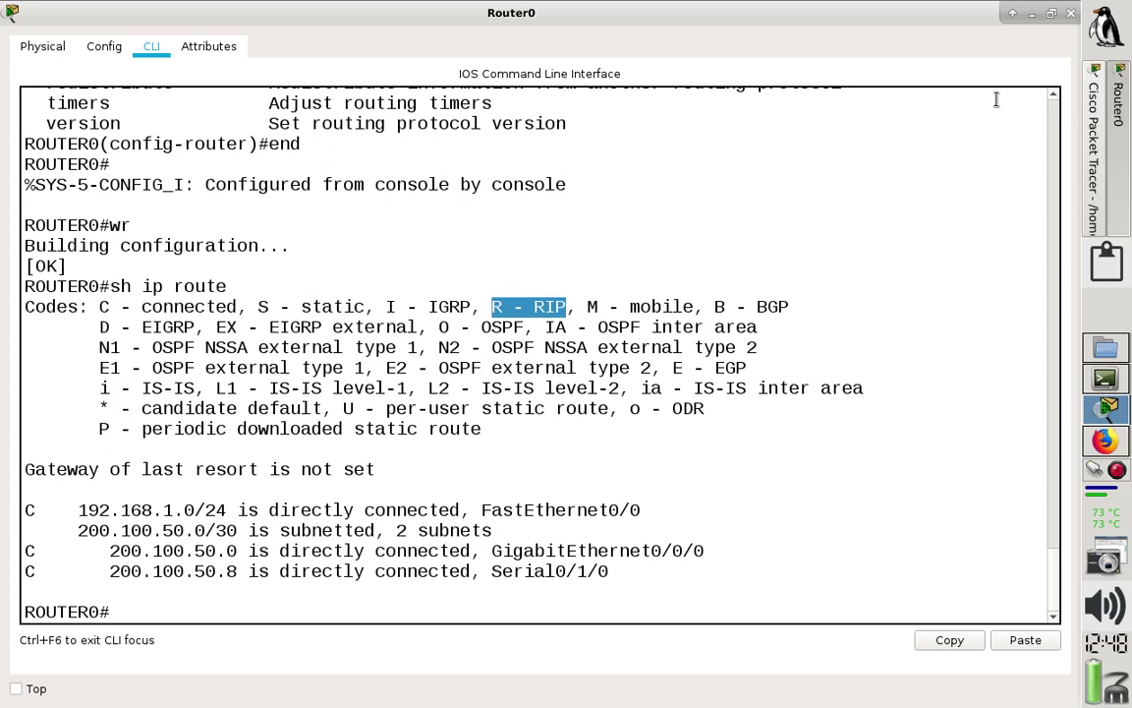
pyautogui.click(1071, 14)
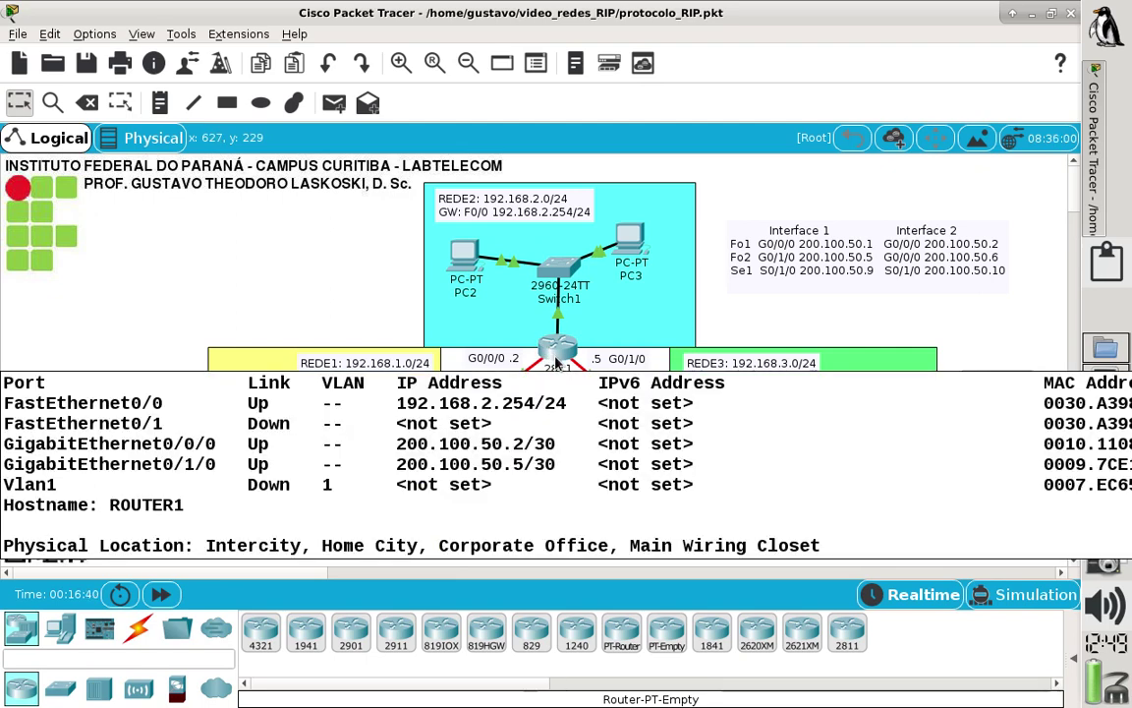
# Open Router1's command line in a maximized window and enter privileged EXEC mode.
pyautogui.click(556, 363)
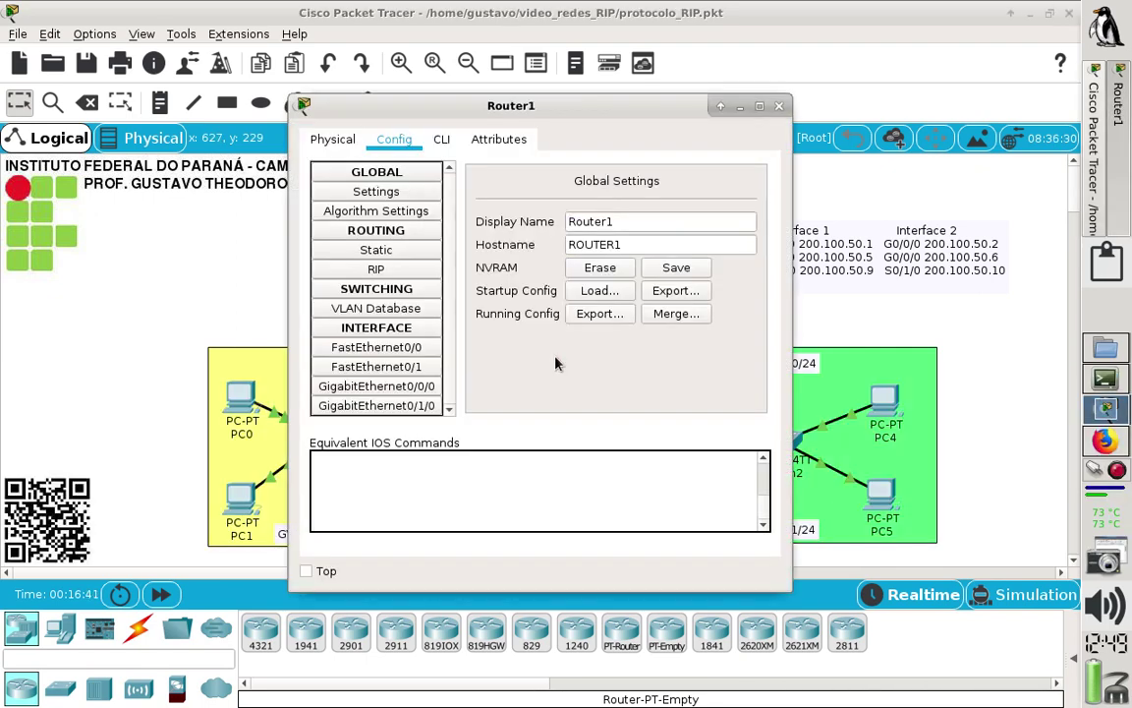
pyautogui.click(442, 139)
pyautogui.click(758, 106)
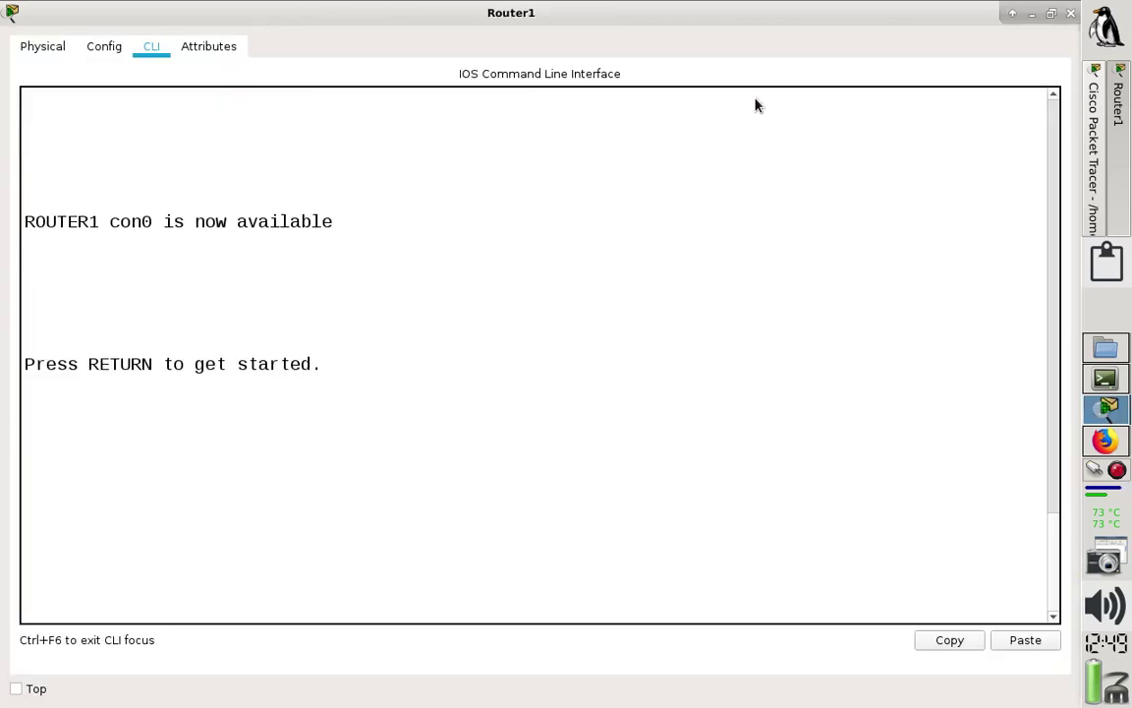
pyautogui.press('Return')
pyautogui.write('en')
pyautogui.press('Return')
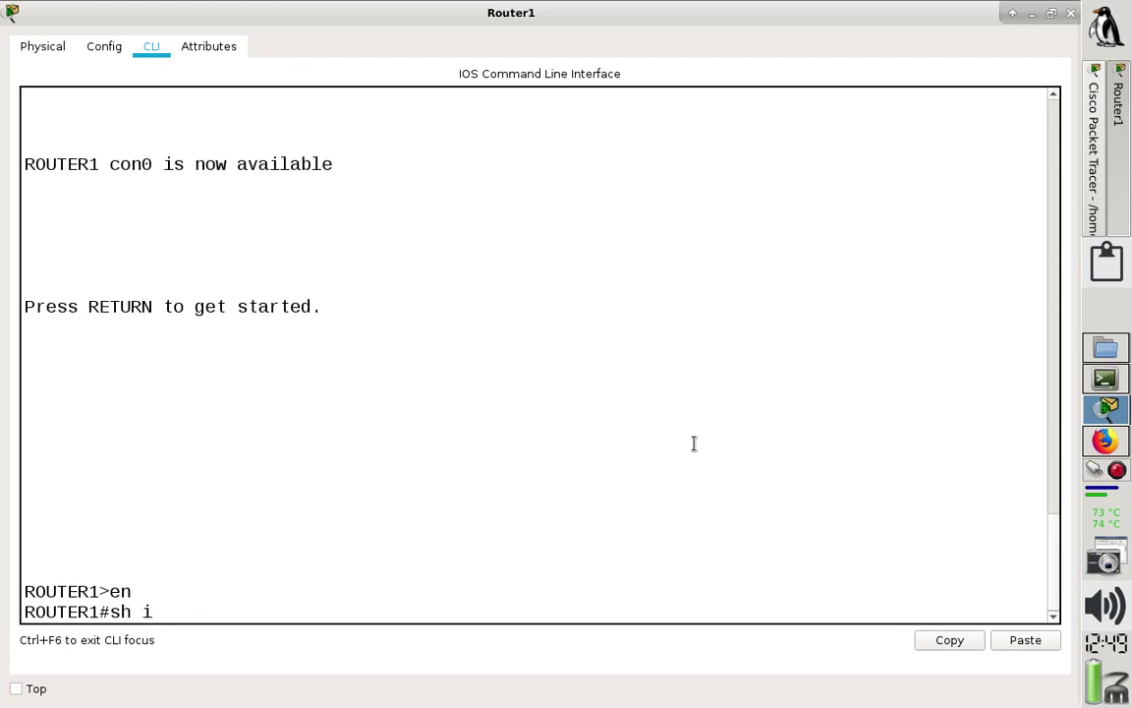
# Show Router1's IP routing table and examine its directly connected networks.
pyautogui.write('sh ip route')
pyautogui.press('Return')
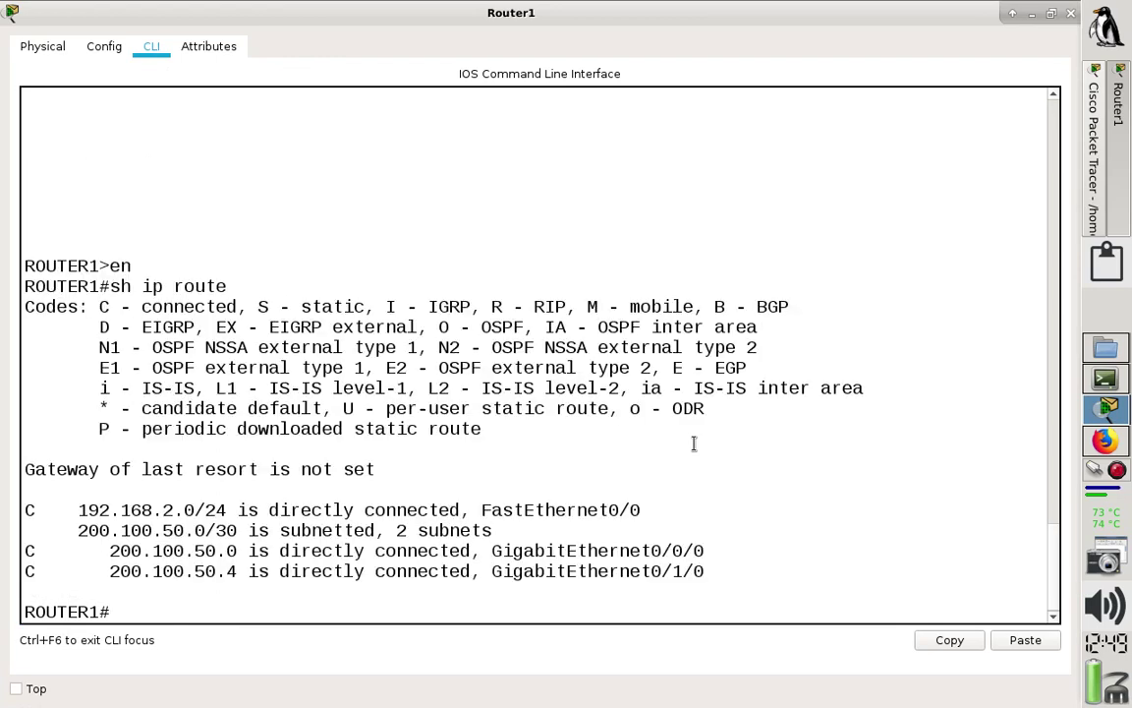
pyautogui.moveTo(244, 574); pyautogui.dragTo(20, 550)
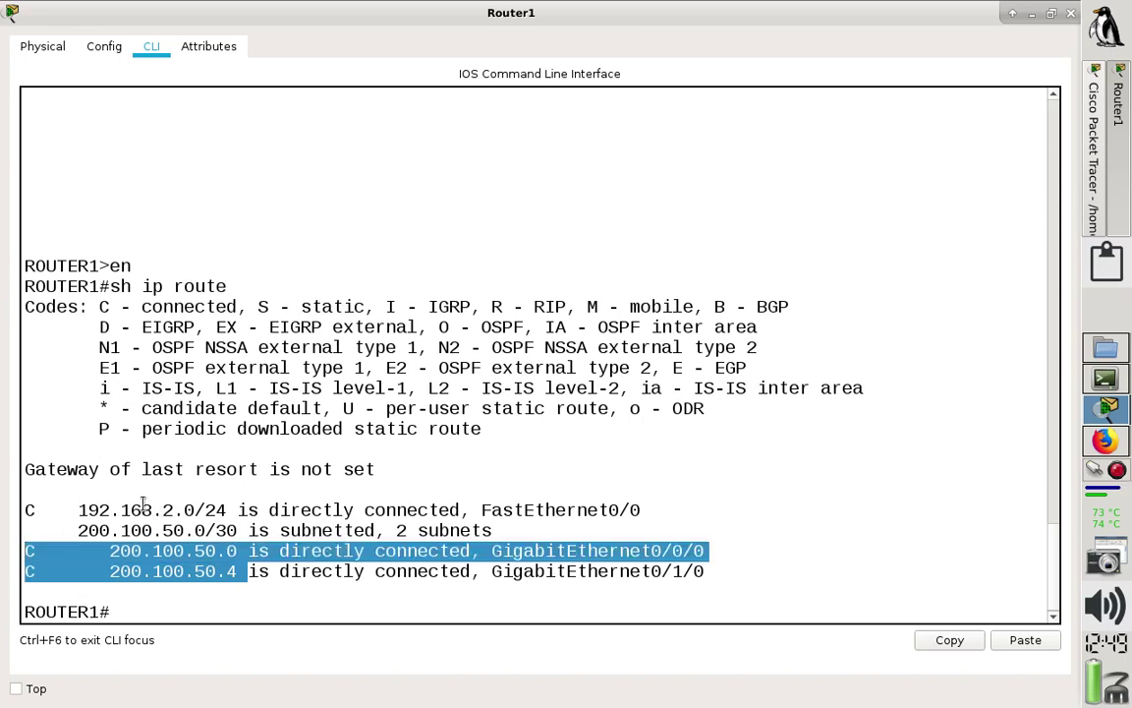
# Start RIP configuration on Router1 from global configuration mode and add the LAN network 192.168.2.0.
pyautogui.click(185, 615)
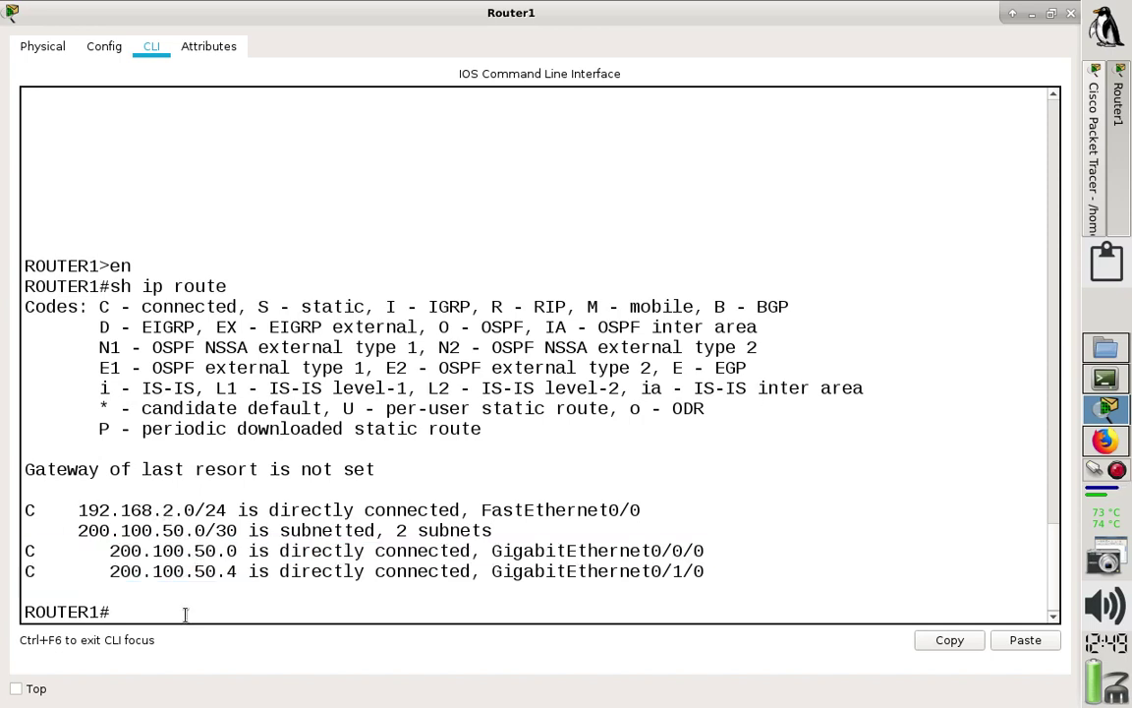
pyautogui.write('conf t')
pyautogui.press('Return')
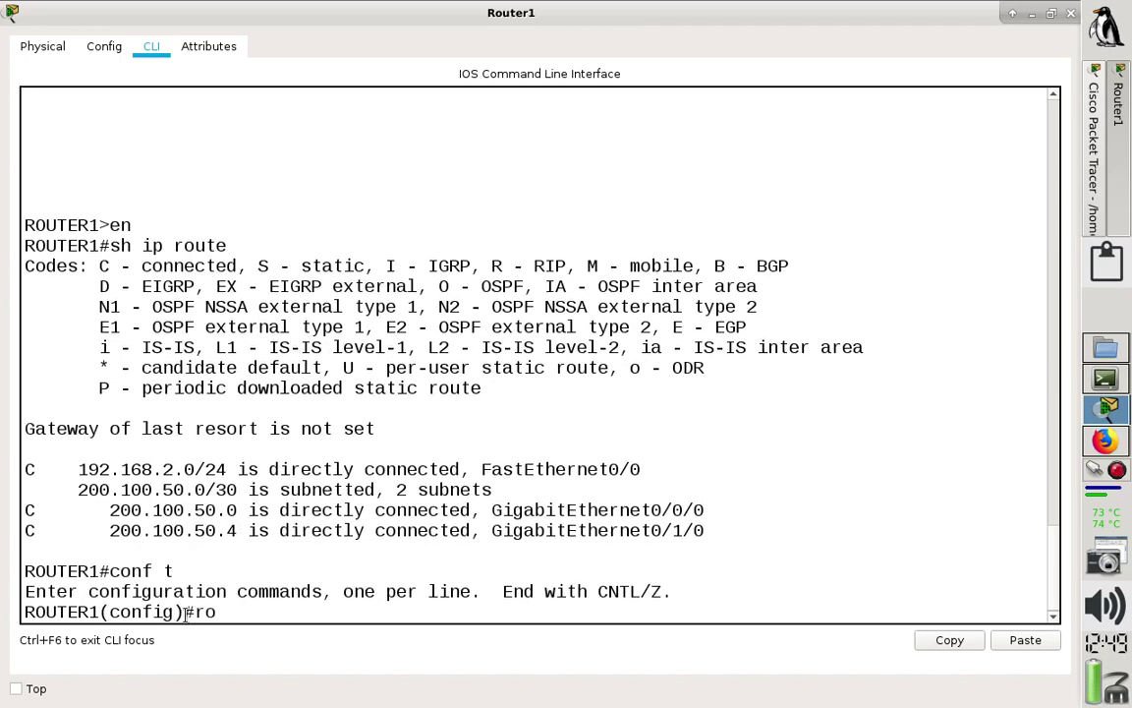
pyautogui.write('router rip')
pyautogui.press('Return')
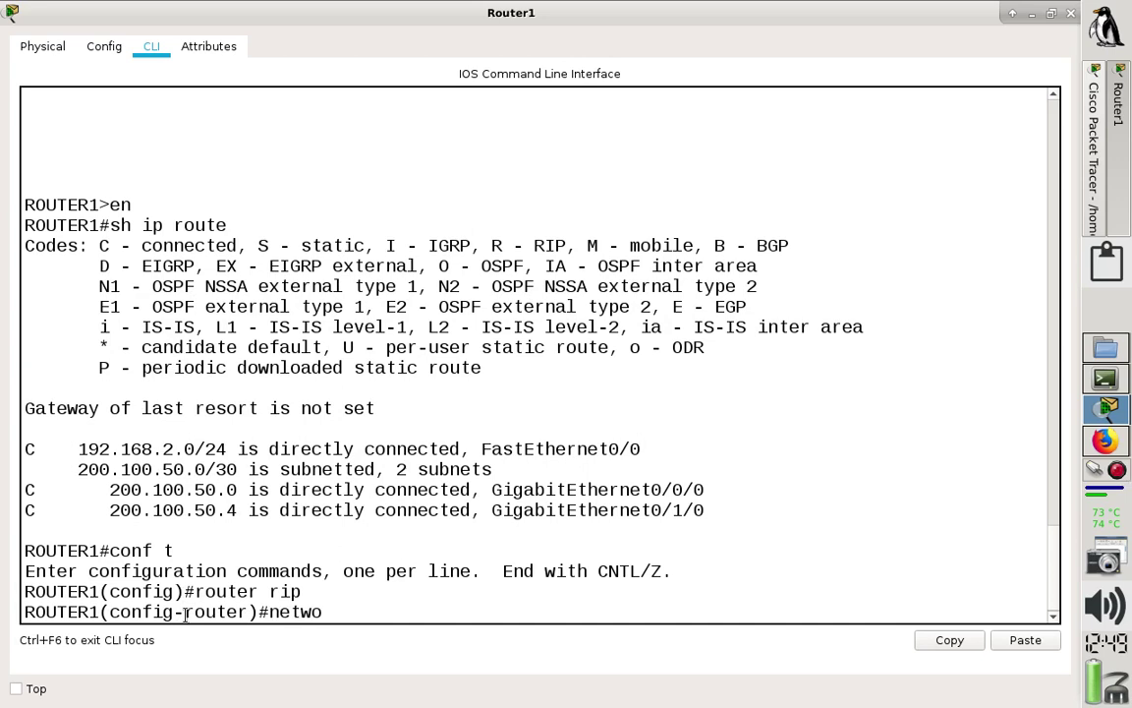
pyautogui.write('network 2')
pyautogui.press('BackSpace')
pyautogui.write('192.168.2.')
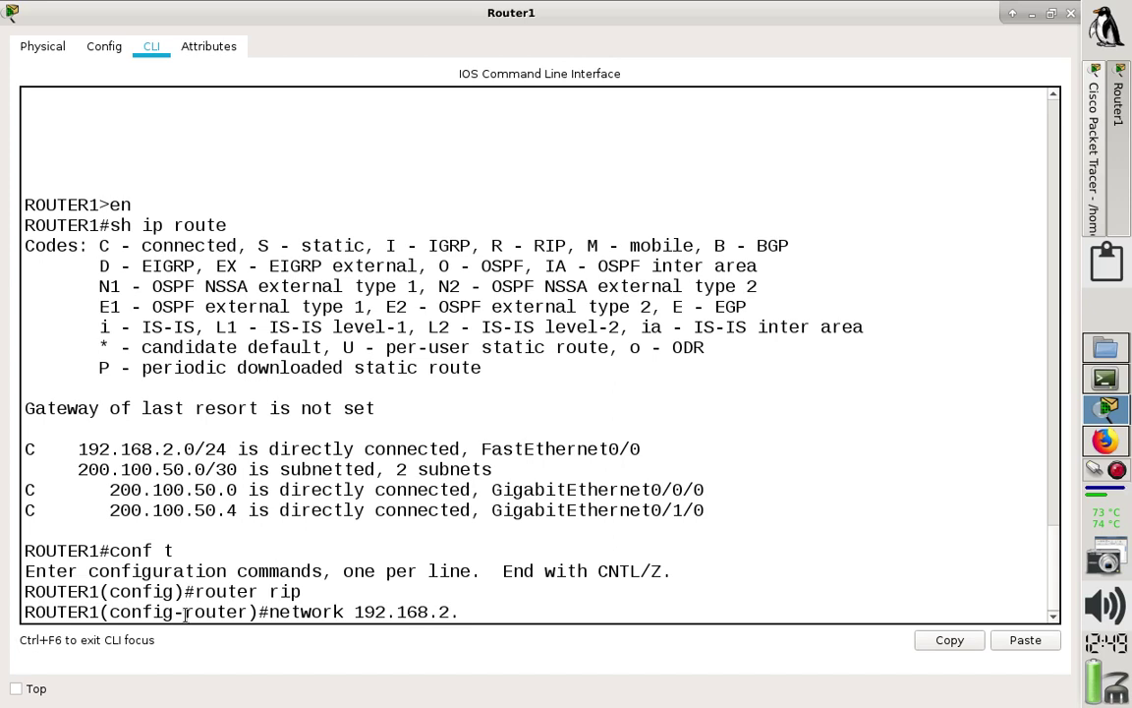
pyautogui.write('0')
pyautogui.press('Return')
# Add the link networks 200.100.50.0 and 200.100.50.4 to Router1's RIP configuration.
pyautogui.write('network')
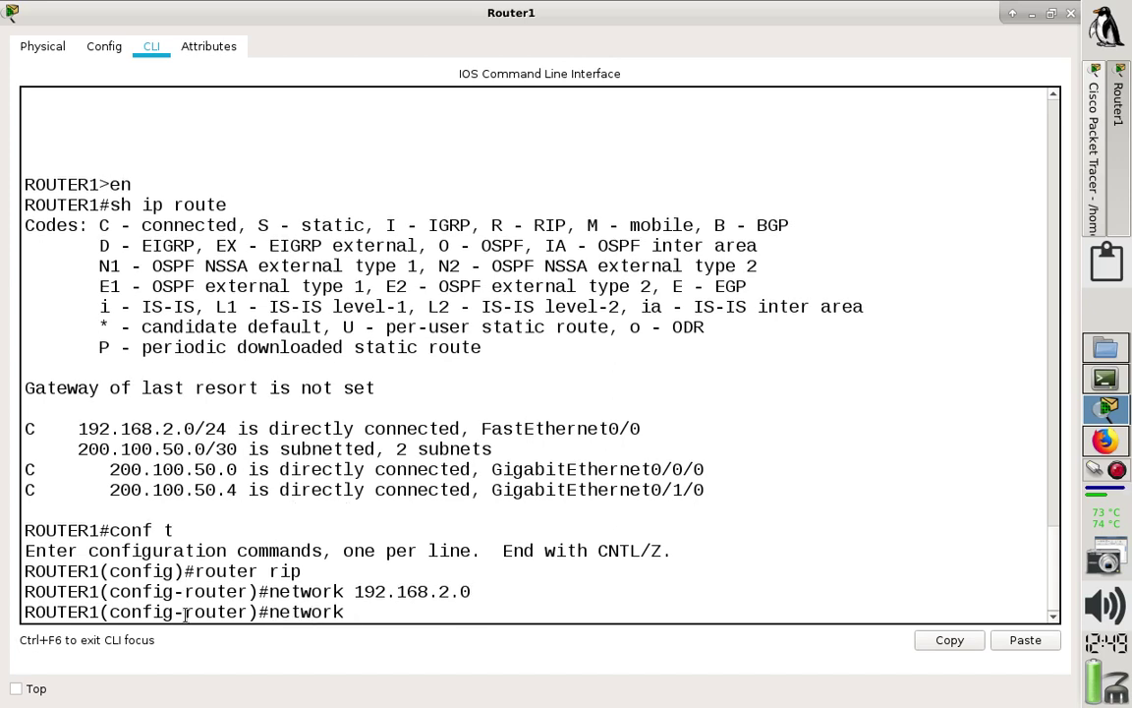
pyautogui.write(' 200.100.50.0')
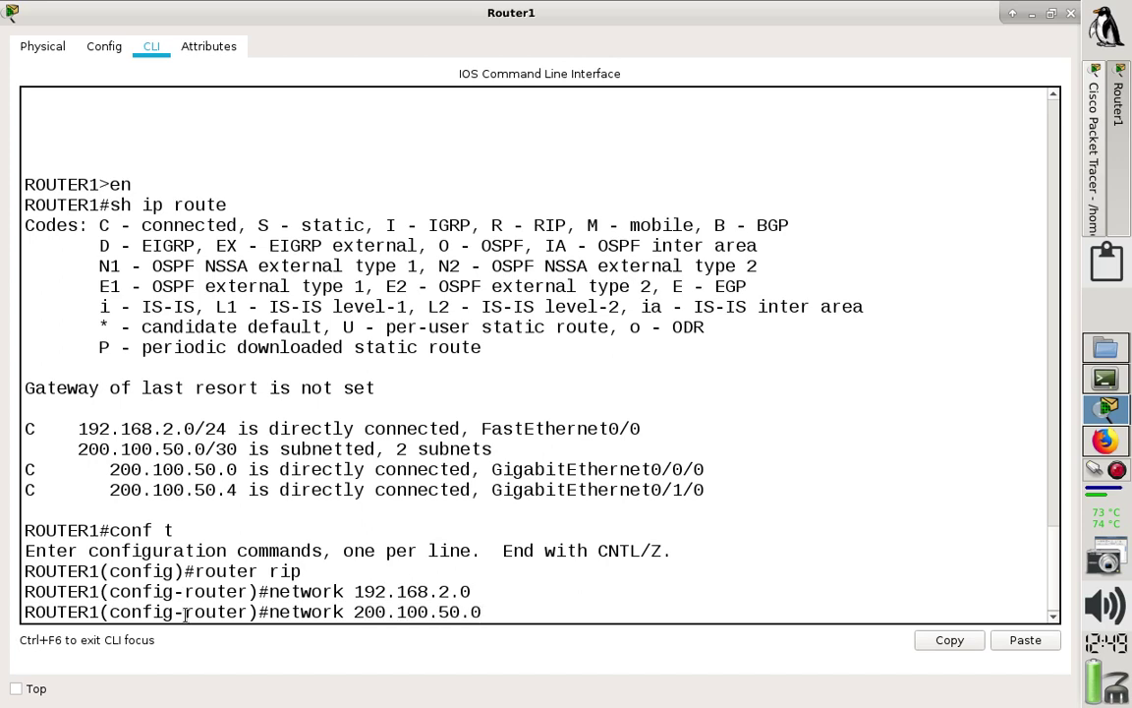
pyautogui.press('Return')
pyautogui.write('nfig-router)#net')
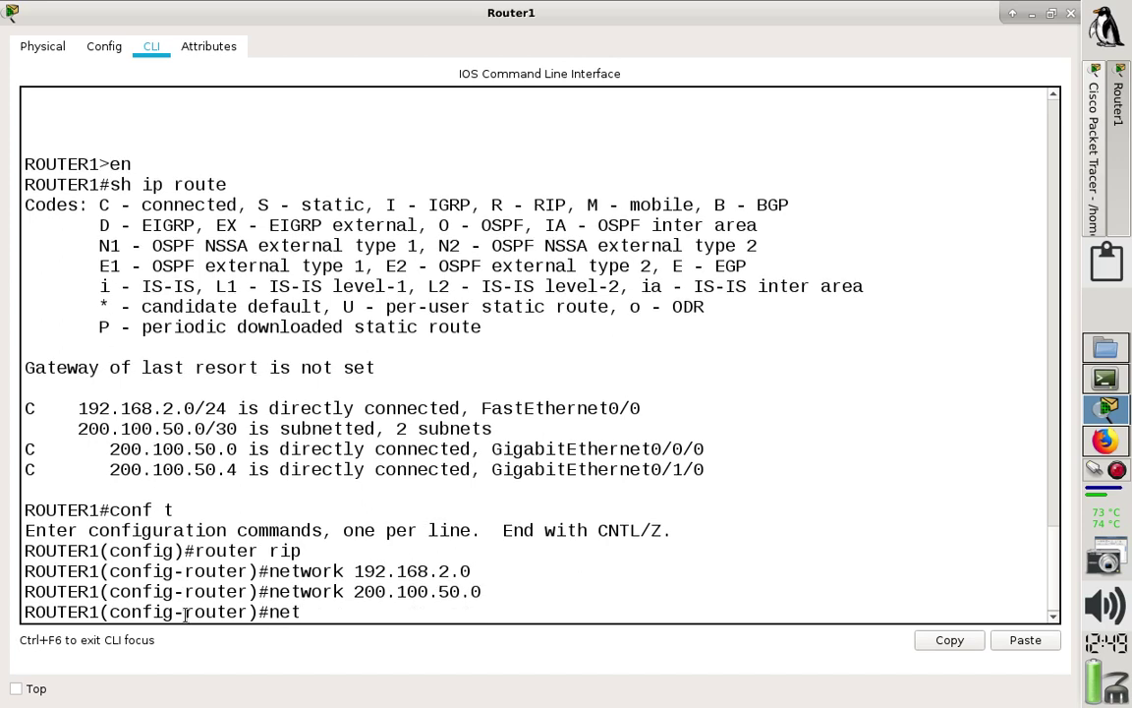
pyautogui.write('work 200.100.50.4')
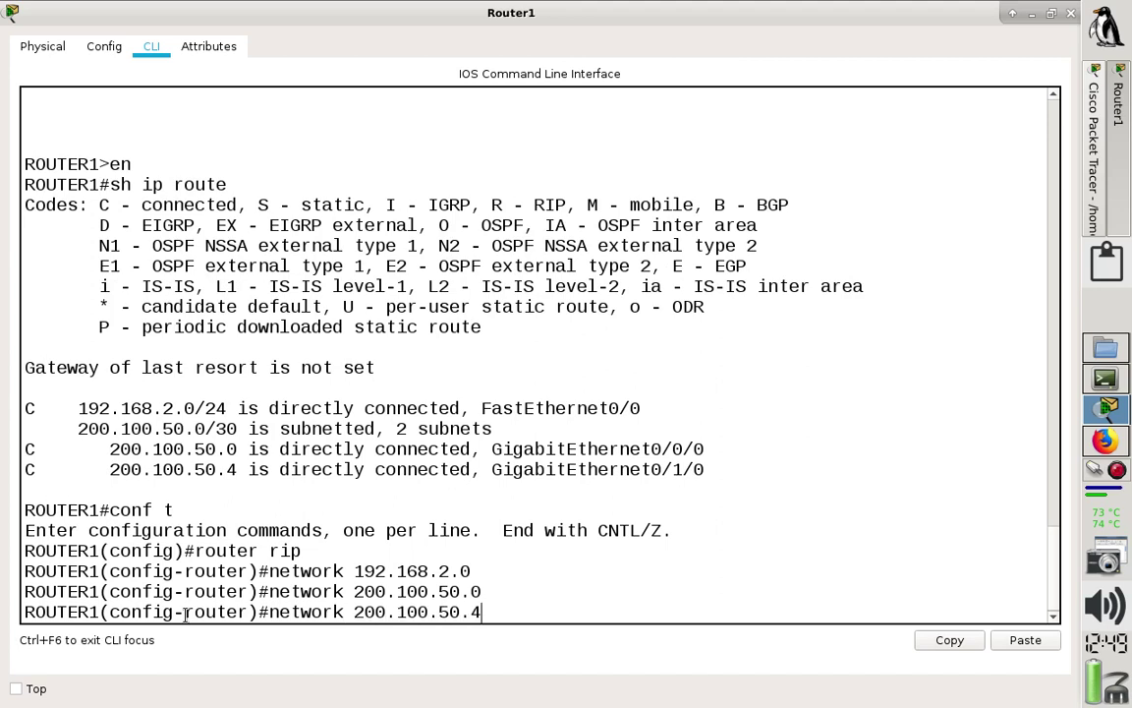
pyautogui.press('Return')
# Set RIP to version 2 on Router1 and disable automatic summarization with no auto-summary.
pyautogui.write('version 2')
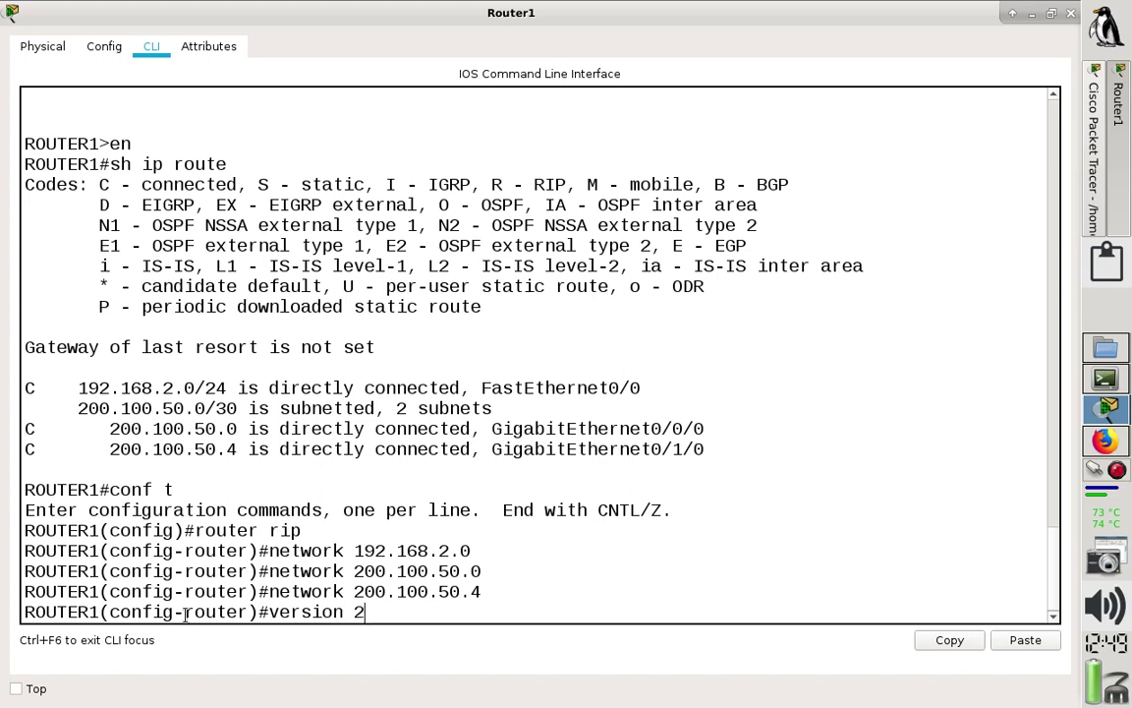
pyautogui.press('Return')
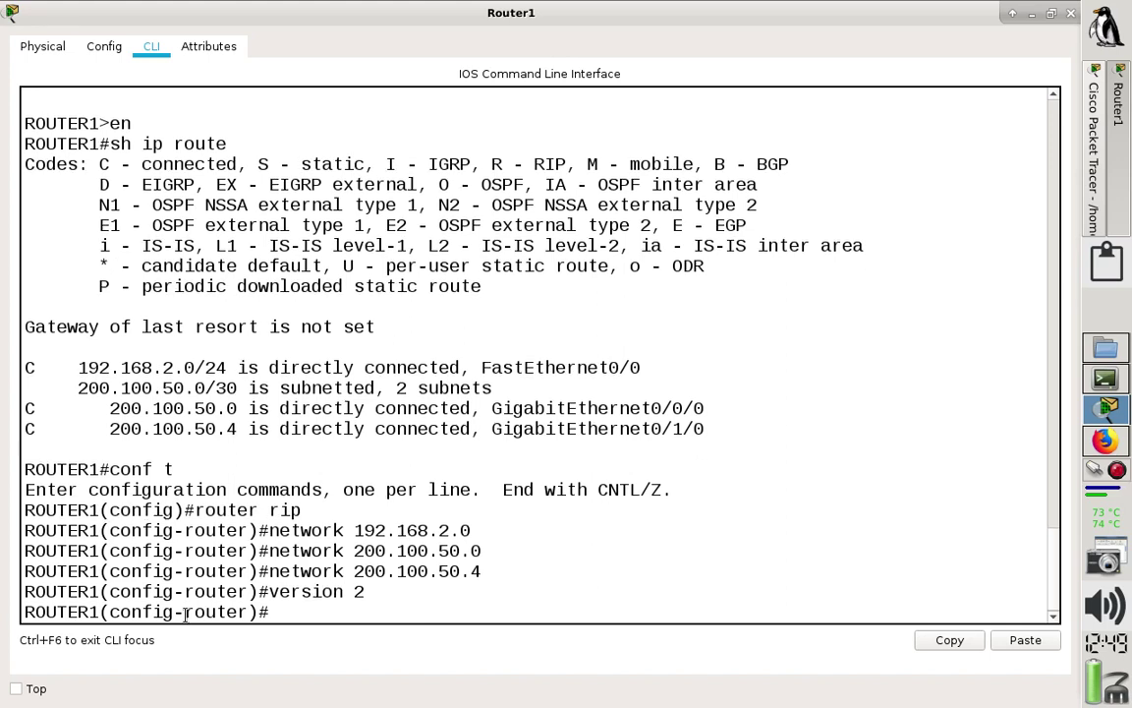
pyautogui.write('no auto')
pyautogui.press('Tab')
pyautogui.press('Return')
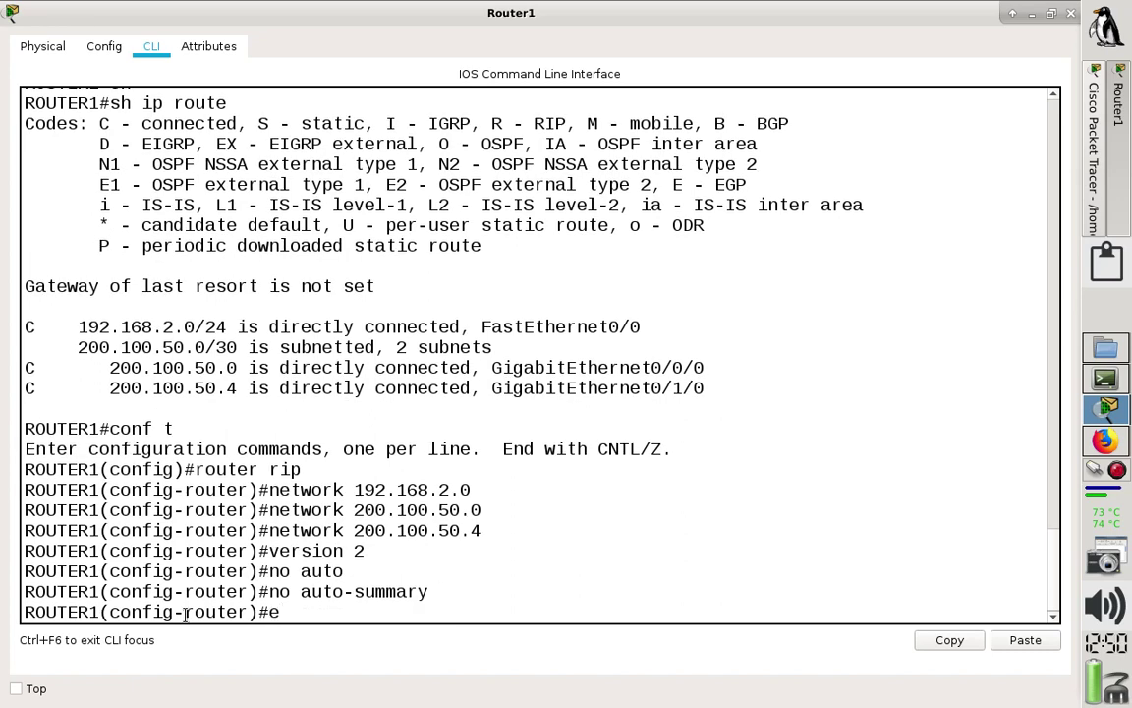
# Leave configuration mode on Router1 with end and save the configuration with wr.
pyautogui.write('end')
pyautogui.press('Return')
pyautogui.press('Return')
pyautogui.press('Return')
pyautogui.write('wr')
pyautogui.press('Return')
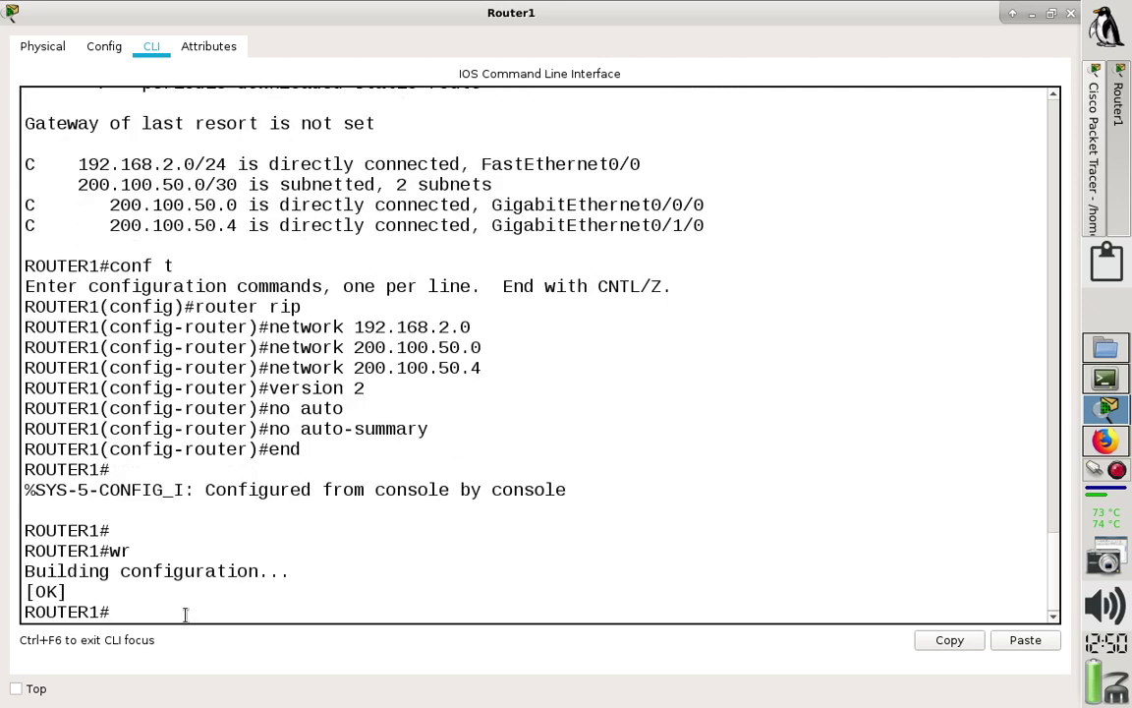
# Show Router1's IP routing table and compare the route to 192.168.1.0/24 with the topology.
pyautogui.write('sh ip route')
pyautogui.press('Return')
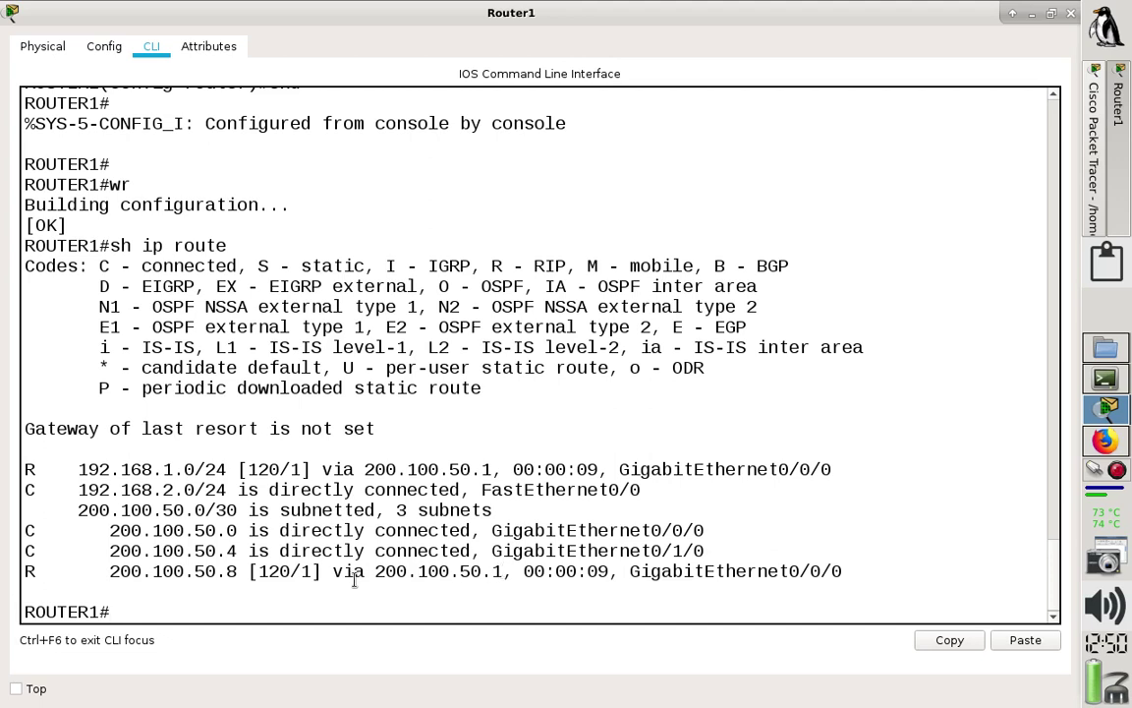
pyautogui.moveTo(226, 469); pyautogui.dragTo(20, 467)
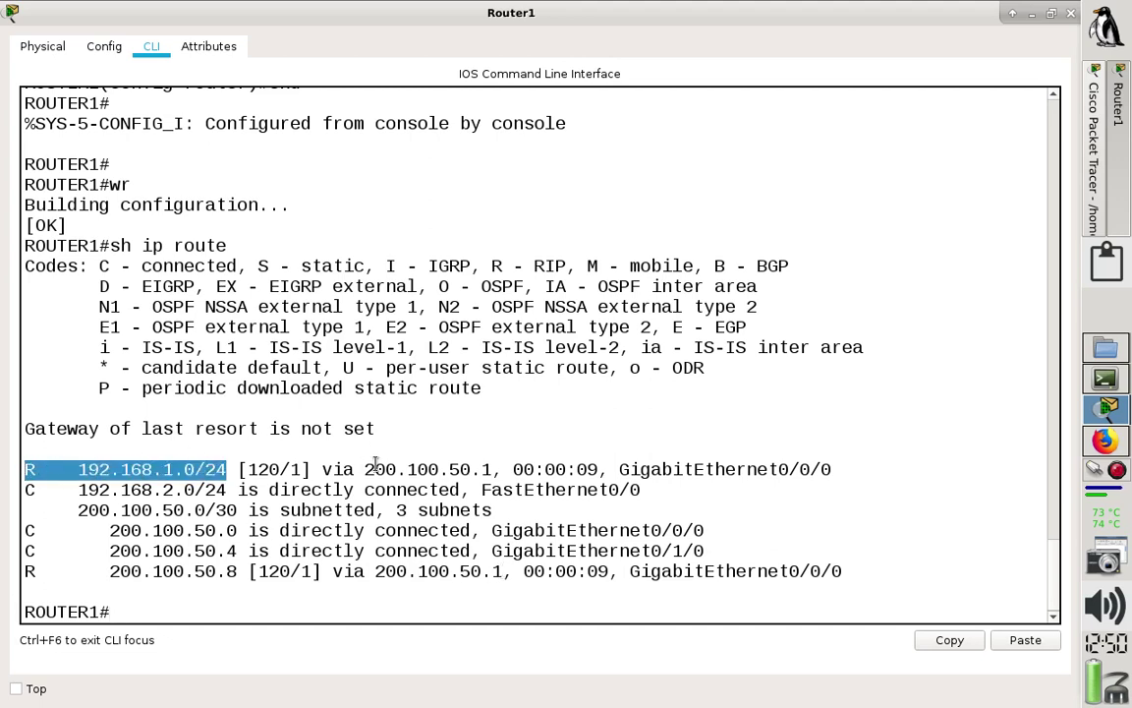
pyautogui.moveTo(365, 469); pyautogui.dragTo(844, 469)
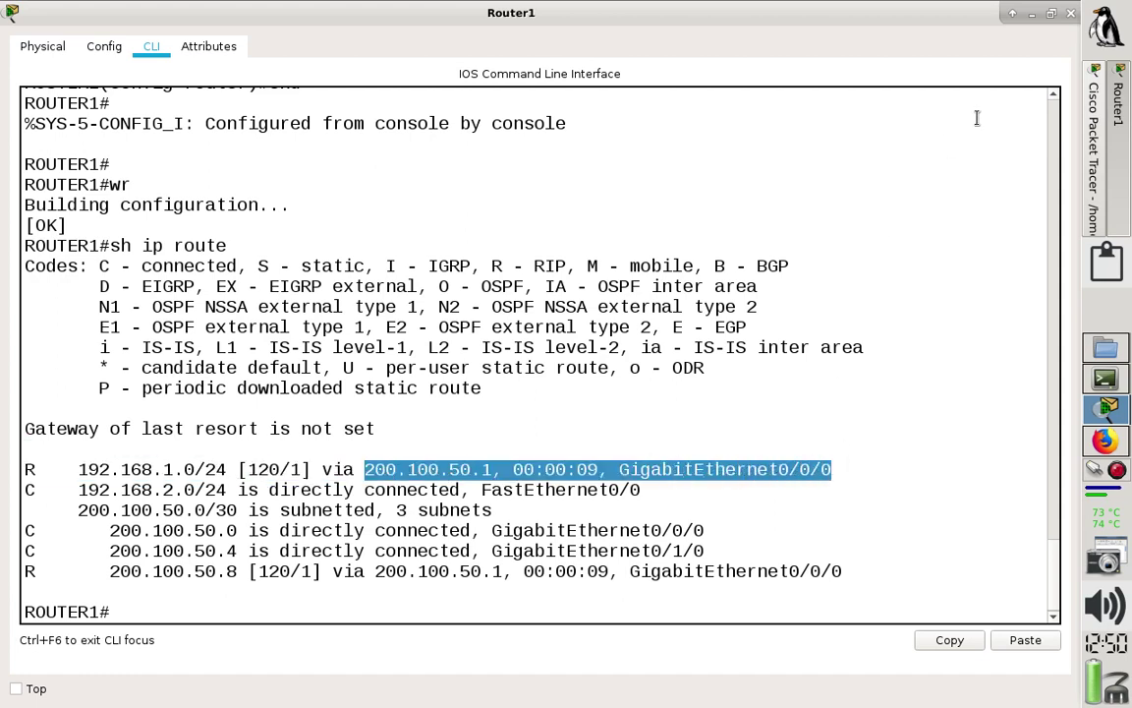
pyautogui.click(1033, 17)
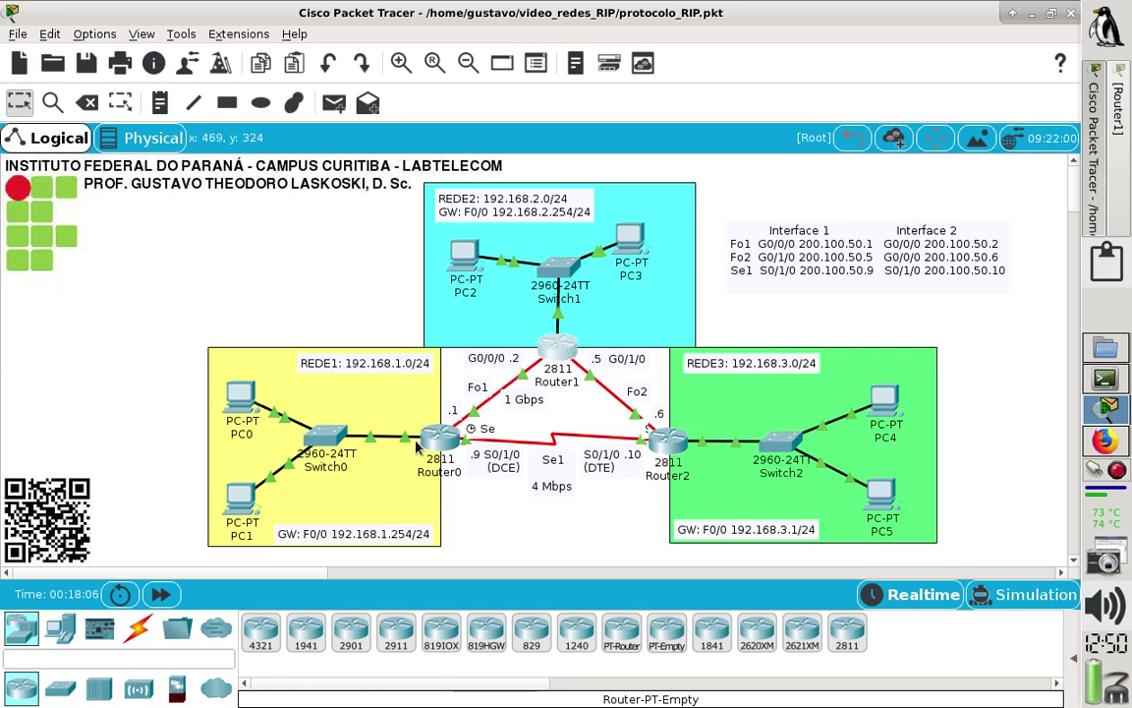
pyautogui.click(557, 351)
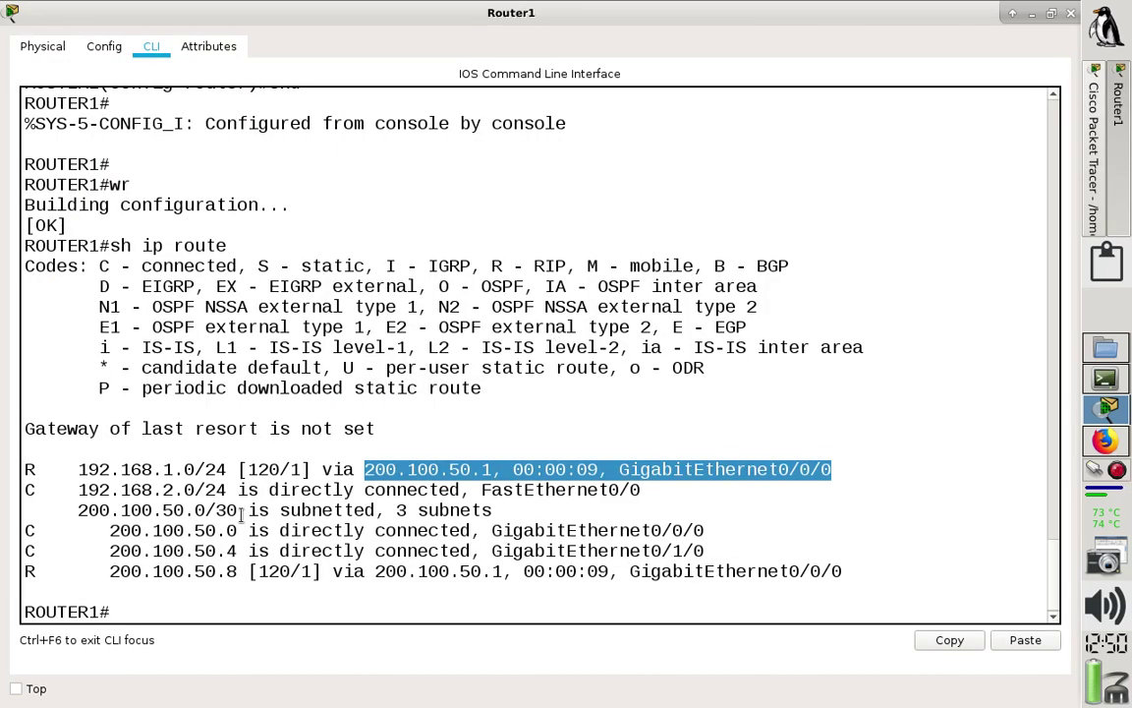
# Examine the RIP-learned routes to 192.168.1.0/24 and 200.100.50.8 in Router1's routing table and close the router window.
pyautogui.moveTo(228, 470); pyautogui.dragTo(37, 469)
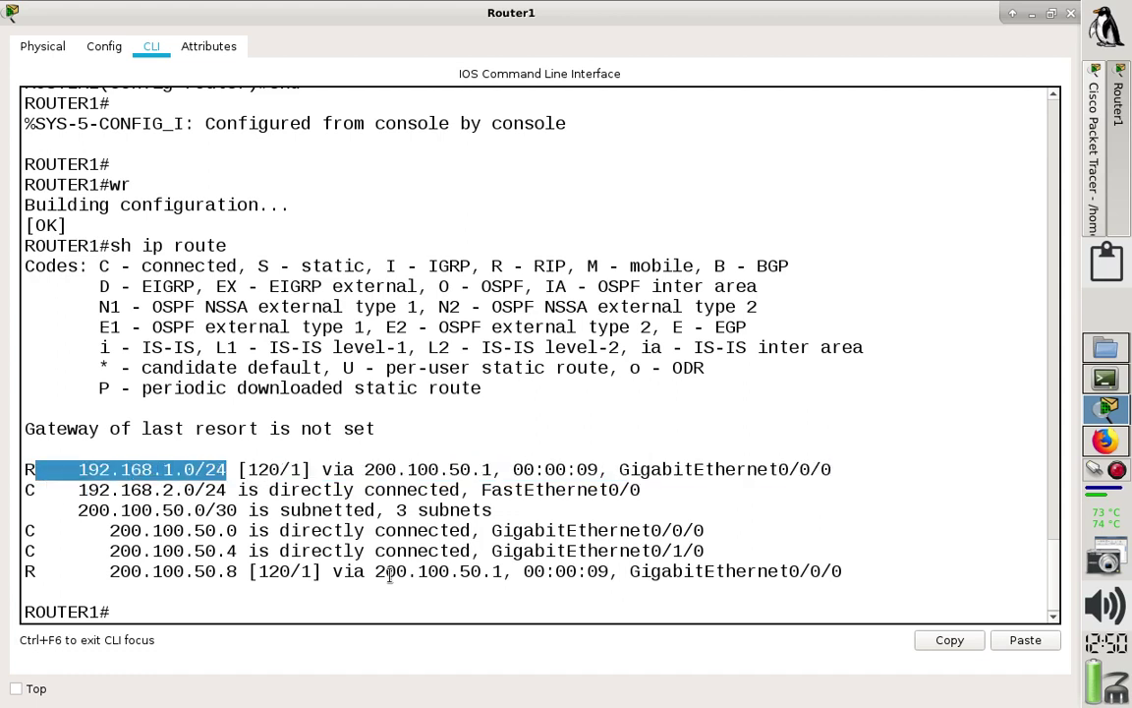
pyautogui.click(510, 493)
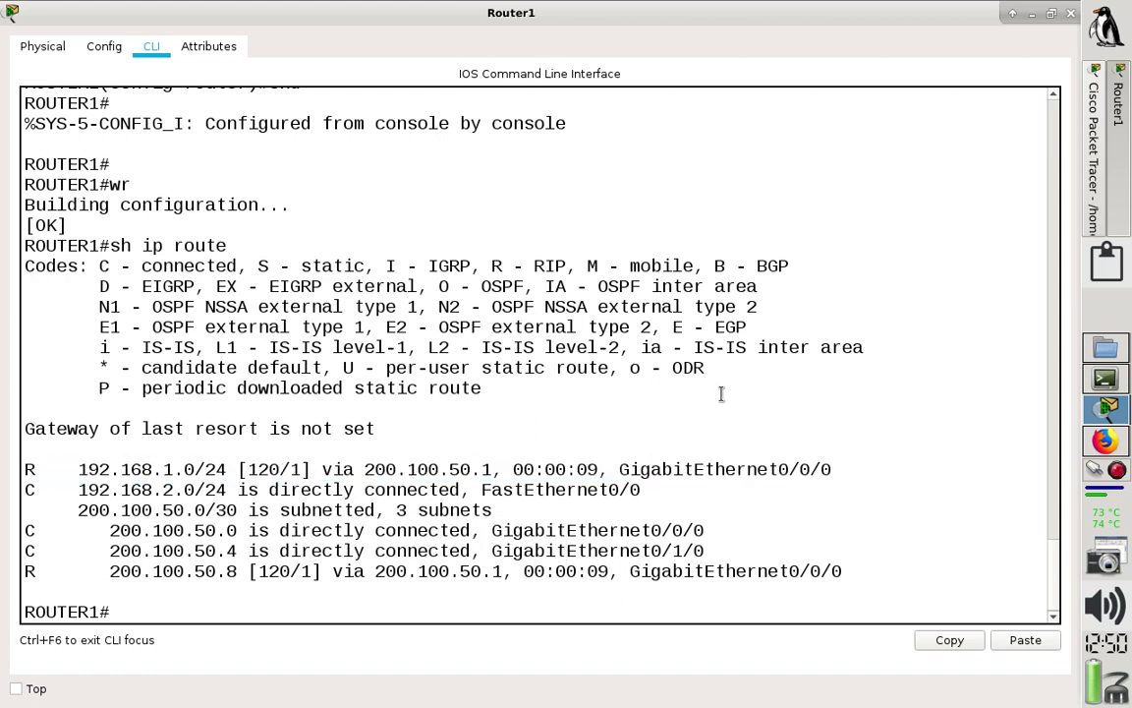
pyautogui.moveTo(256, 573); pyautogui.dragTo(36, 573)
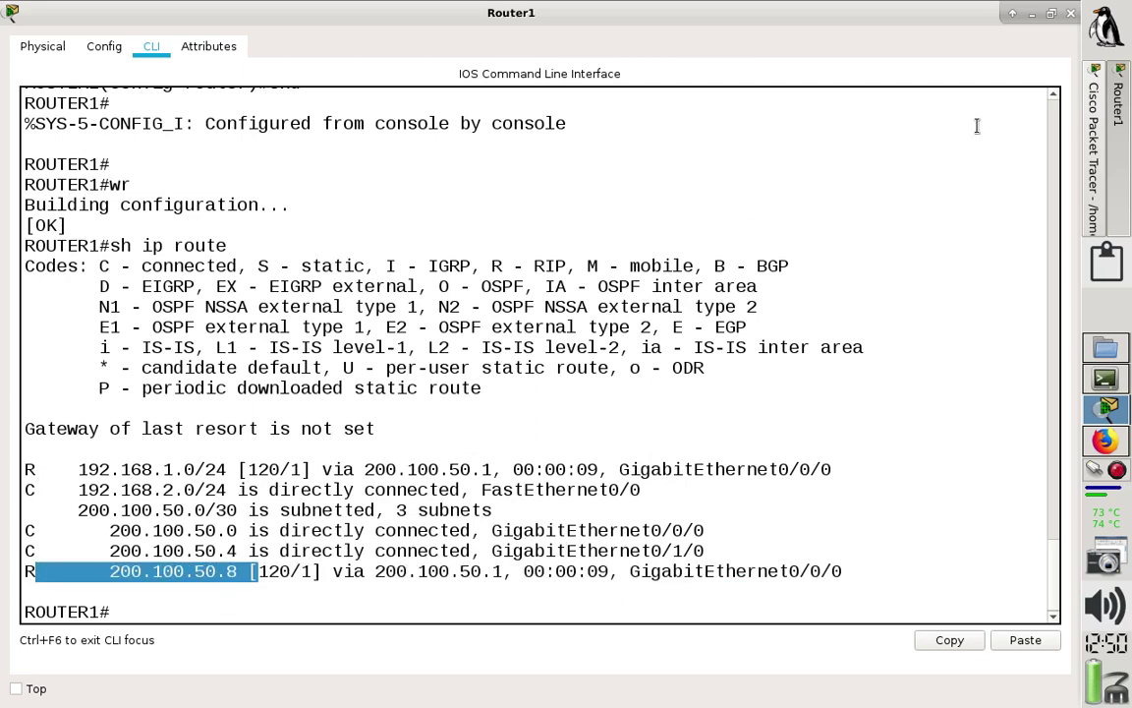
pyautogui.click(1071, 13)
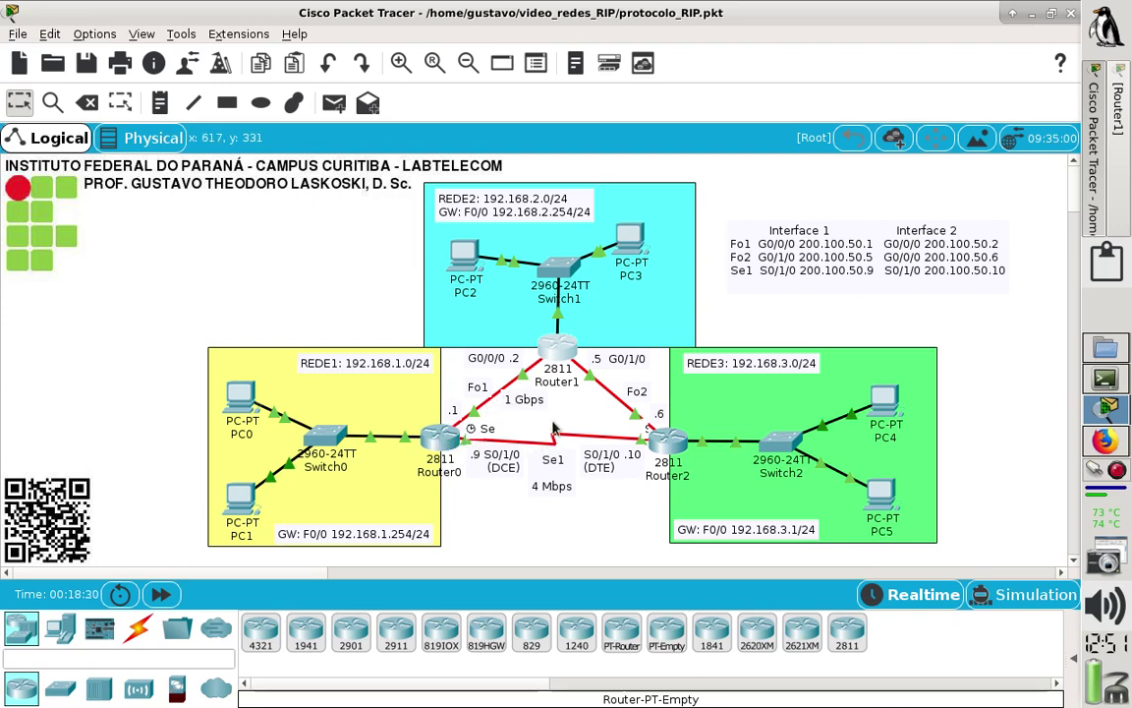
# Open Router2's command line in a maximized window and enter privileged mode with en.
pyautogui.click(666, 452)
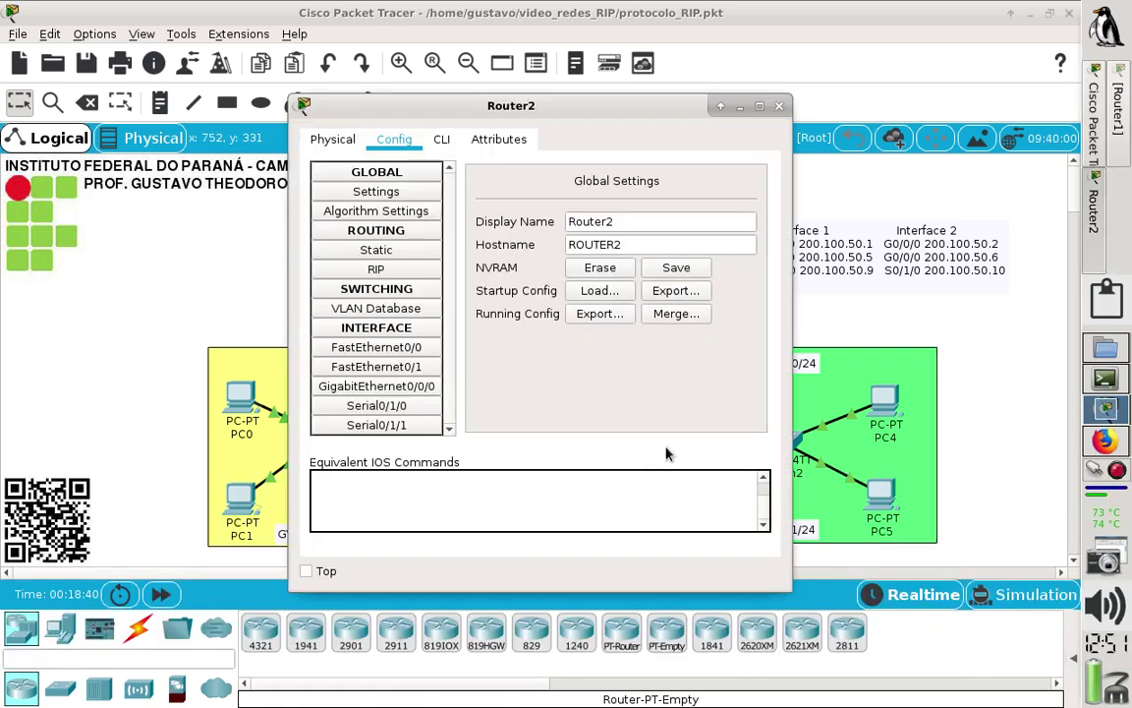
pyautogui.click(442, 138)
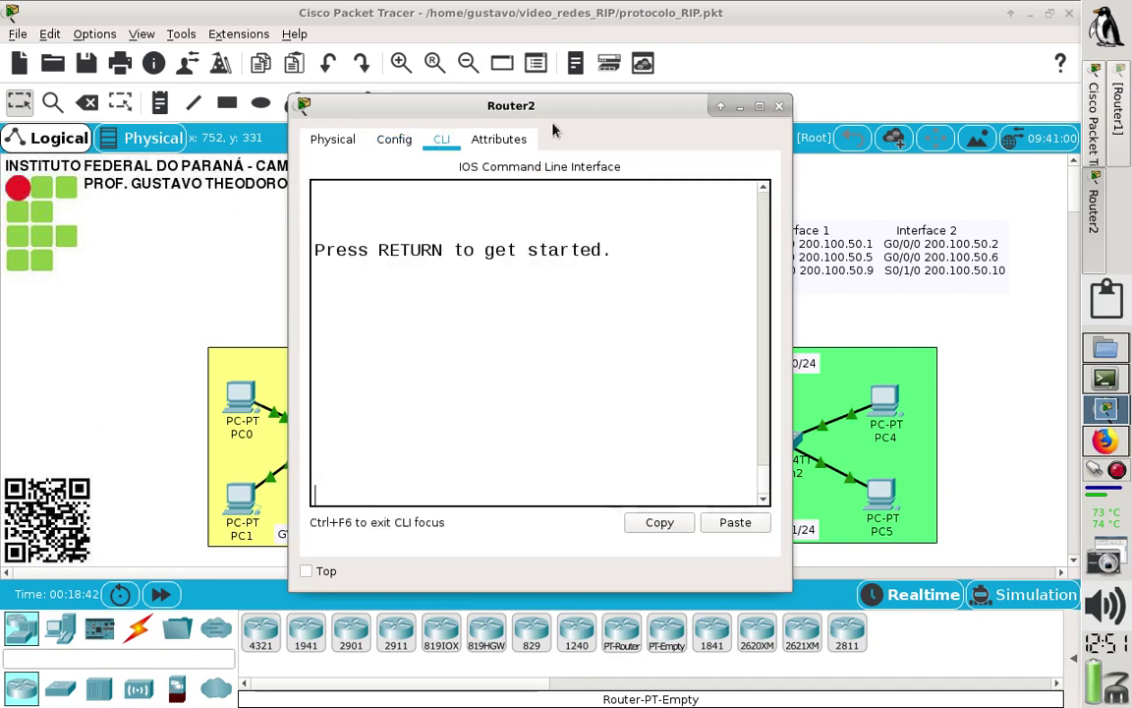
pyautogui.click(758, 107)
pyautogui.press('Return')
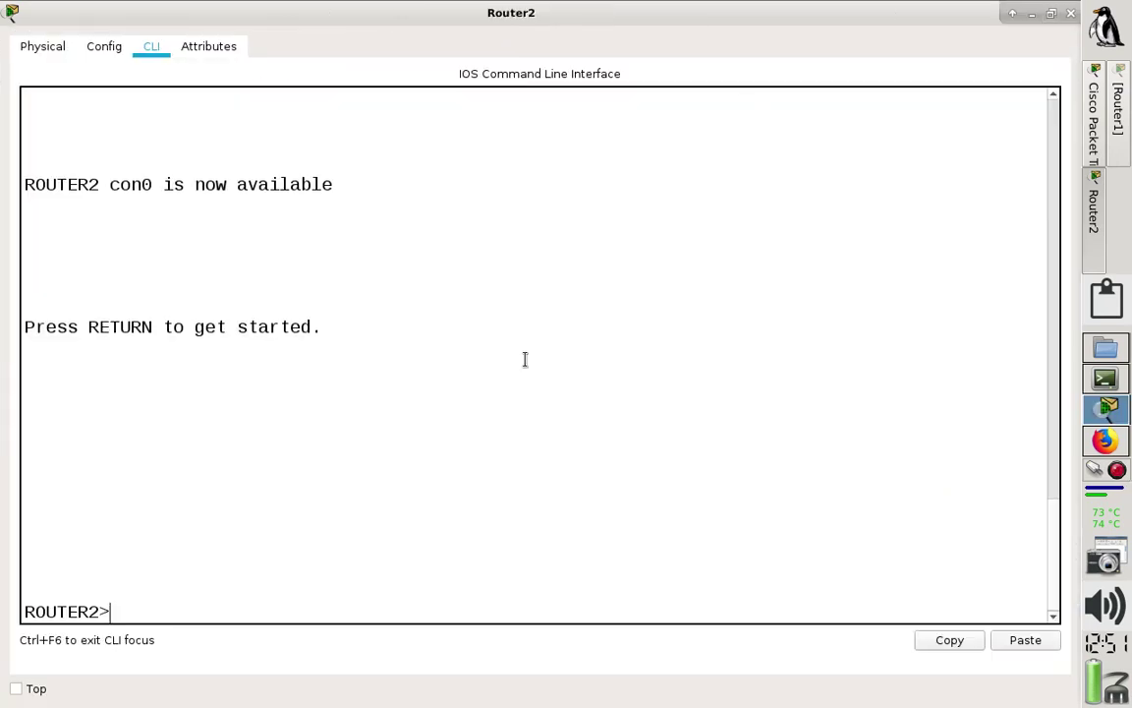
pyautogui.write('en')
pyautogui.press('Return')
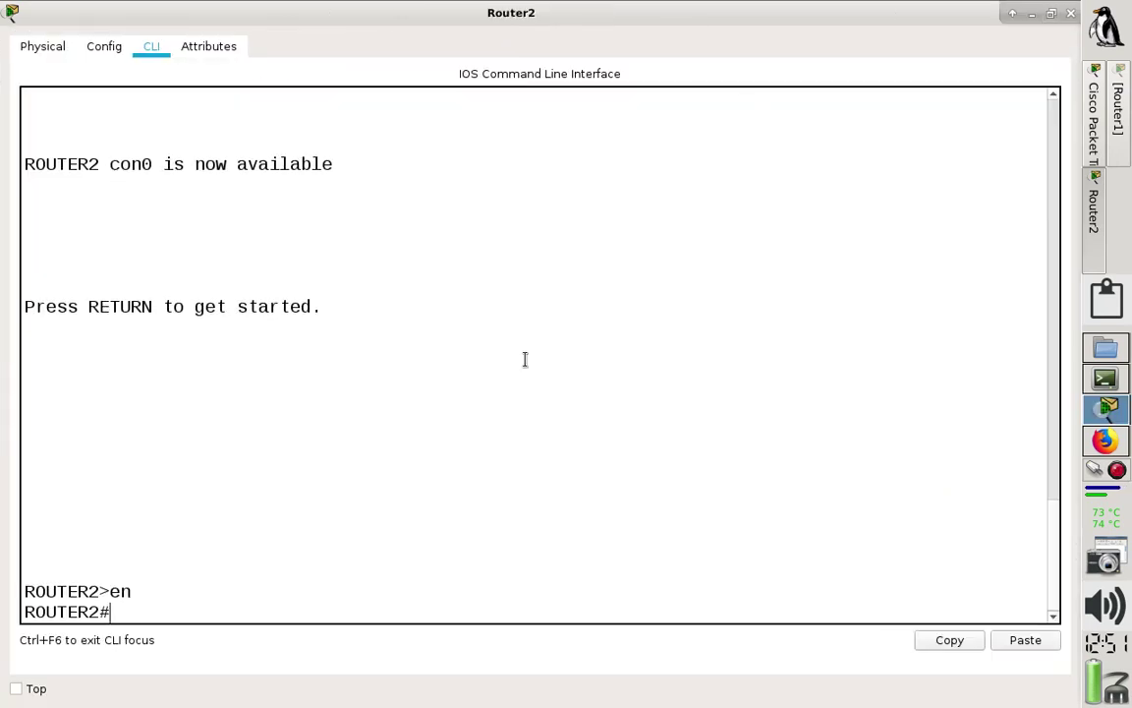
# Show Router2's IP routing table before configuring RIP.
pyautogui.write('sh ip rou')
pyautogui.write('te')
pyautogui.press('Return')
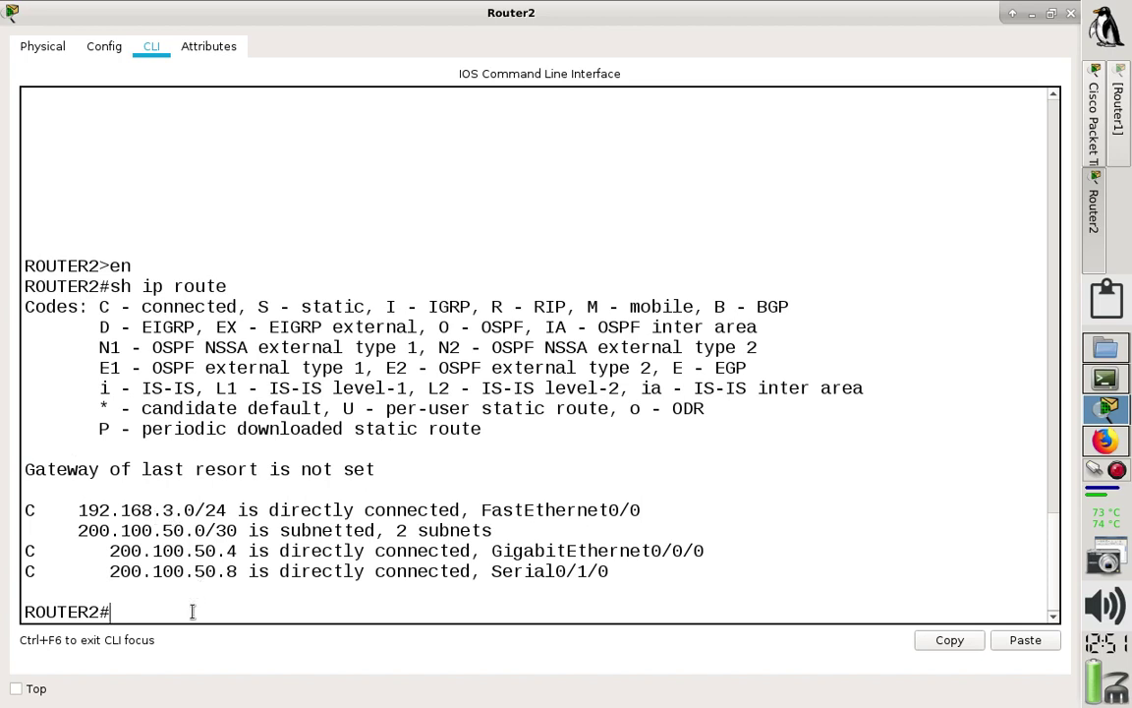
# Enter global configuration mode on Router2 with conf t and start RIP configuration with router rip.
pyautogui.write('conf t')
pyautogui.press('Return')
pyautogui.write('r')
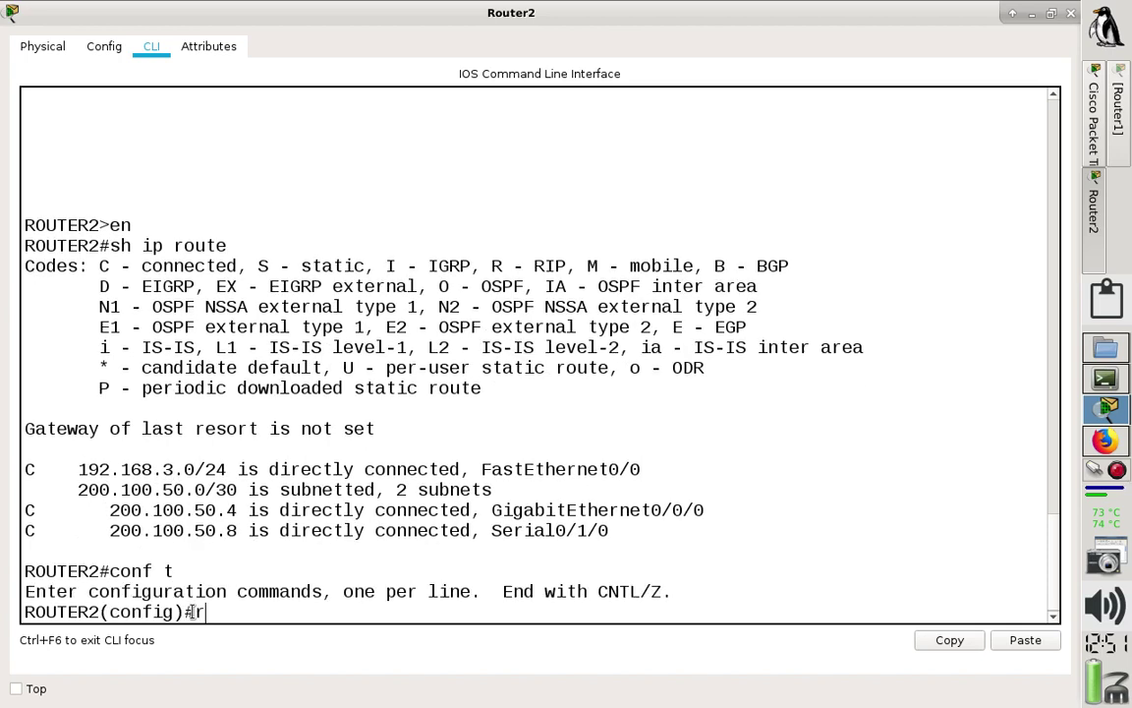
pyautogui.write('ou')
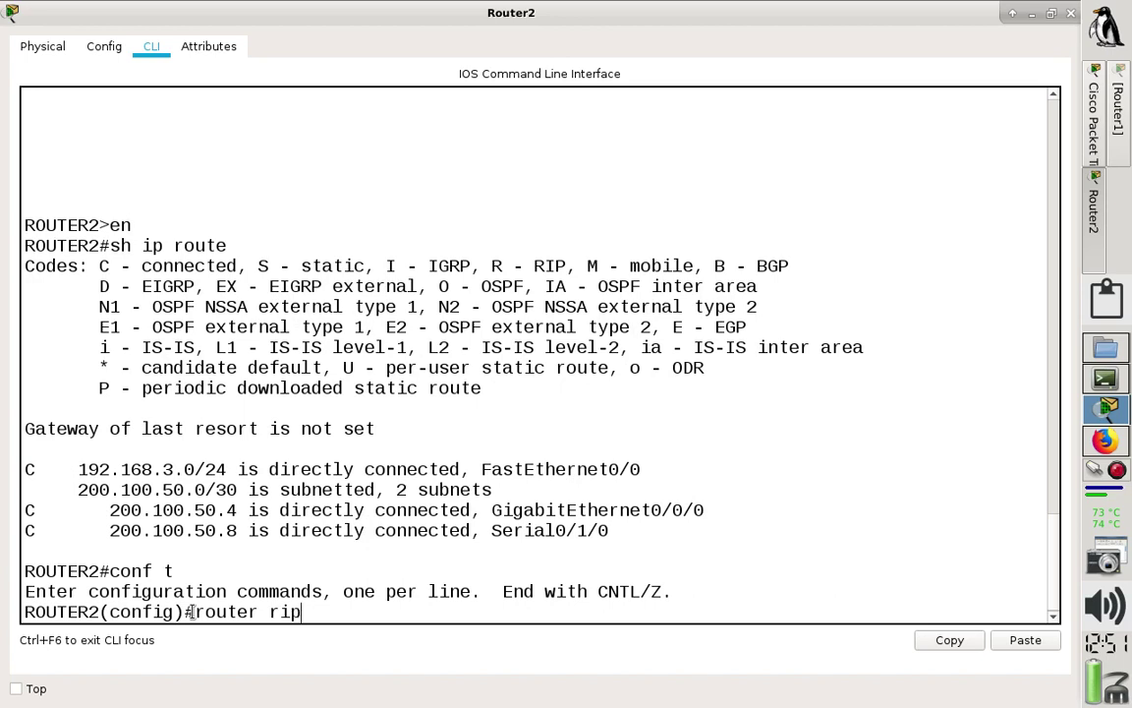
pyautogui.write('ter rip')
pyautogui.press('Return')
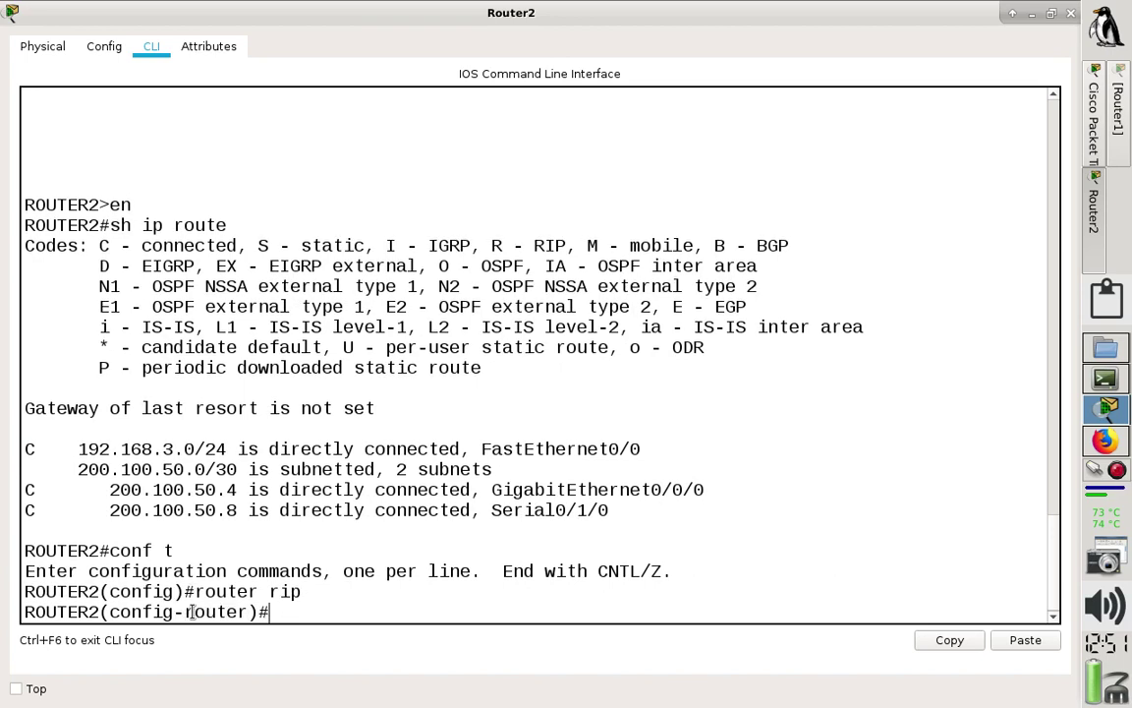
# Add the local network 192.168.3.0 to Router2's RIP configuration.
pyautogui.write('ne')
pyautogui.write('tow')
pyautogui.press('BackSpace')
pyautogui.press('BackSpace')
pyautogui.write('work 192.168.3.0')
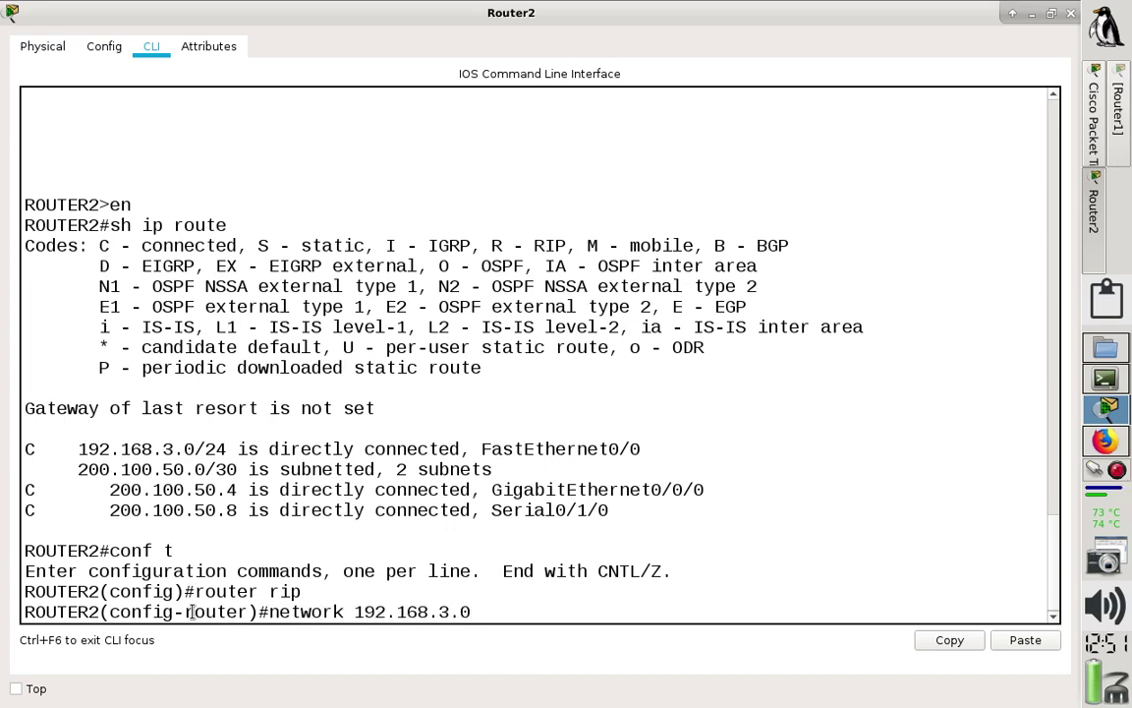
pyautogui.press('Return')
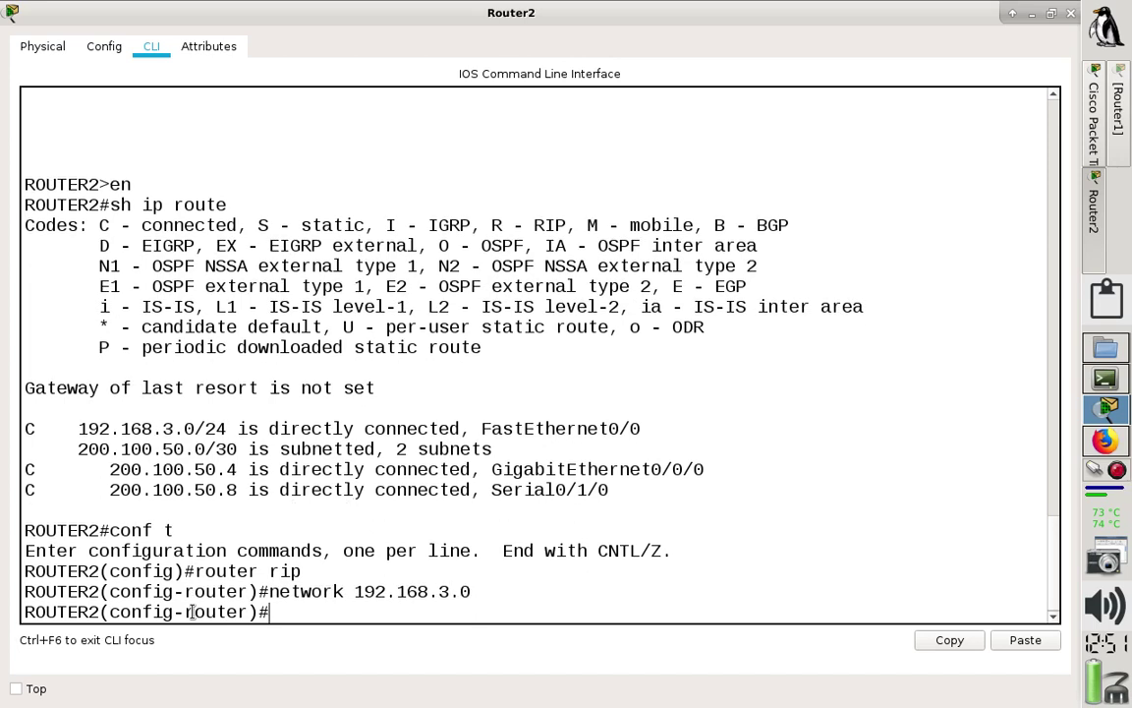
# Add the link networks 200.100.50.4 and 200.100.50.8 to Router2's RIP configuration.
pyautogui.write('network 200.100.')
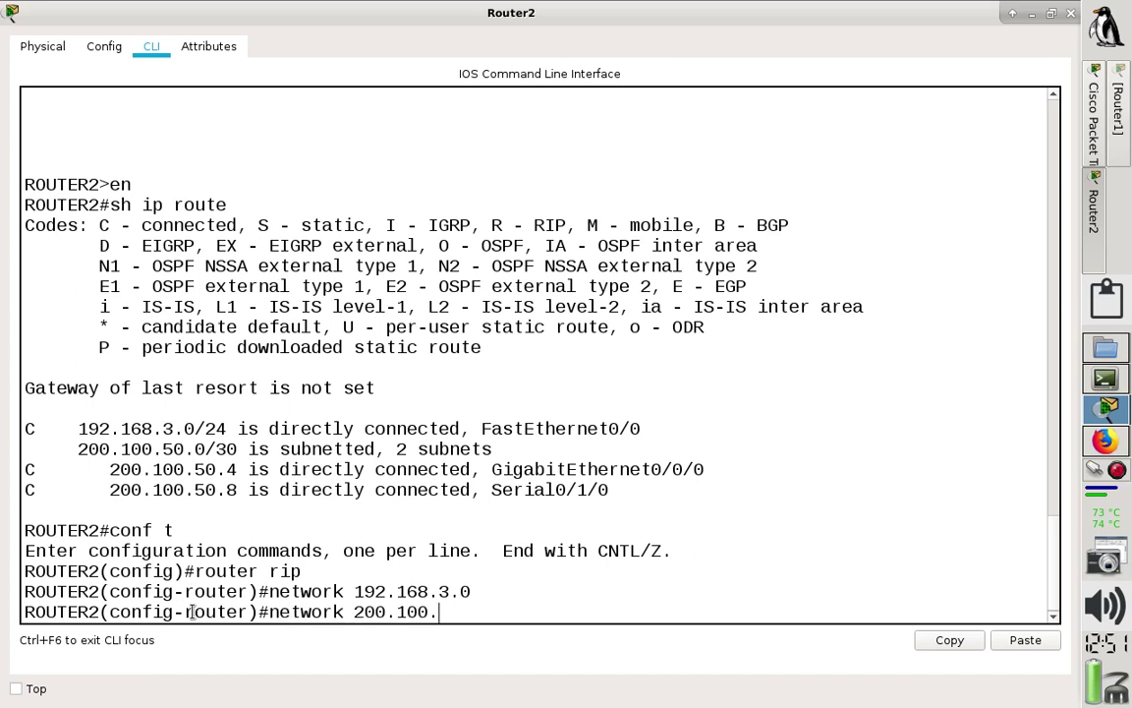
pyautogui.write('50.4')
pyautogui.press('Return')
pyautogui.write('nfig-router)#n')
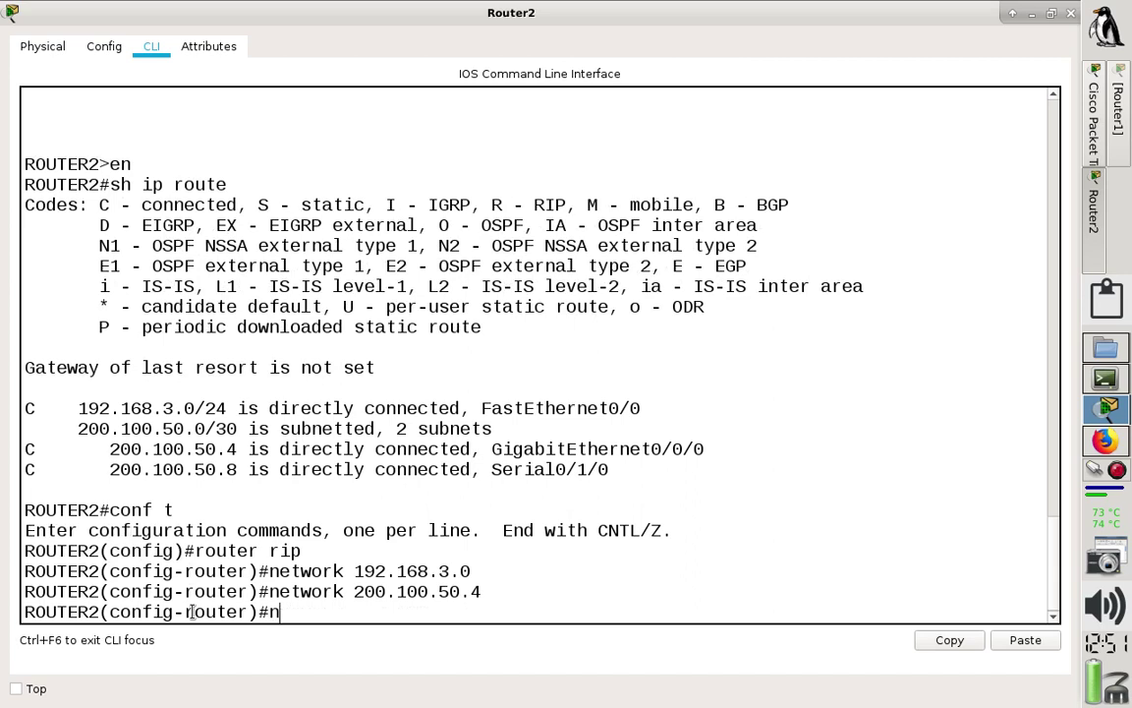
pyautogui.write('e')
pyautogui.write('twork 200.100')
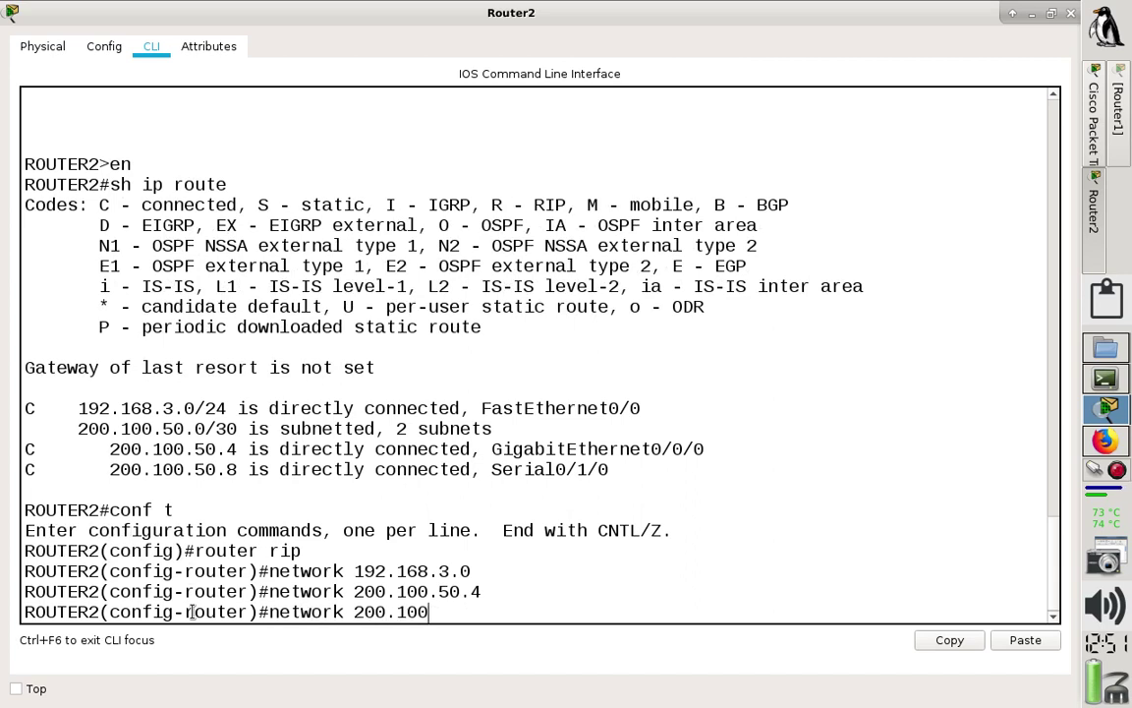
pyautogui.write('.50.8')
pyautogui.press('Return')
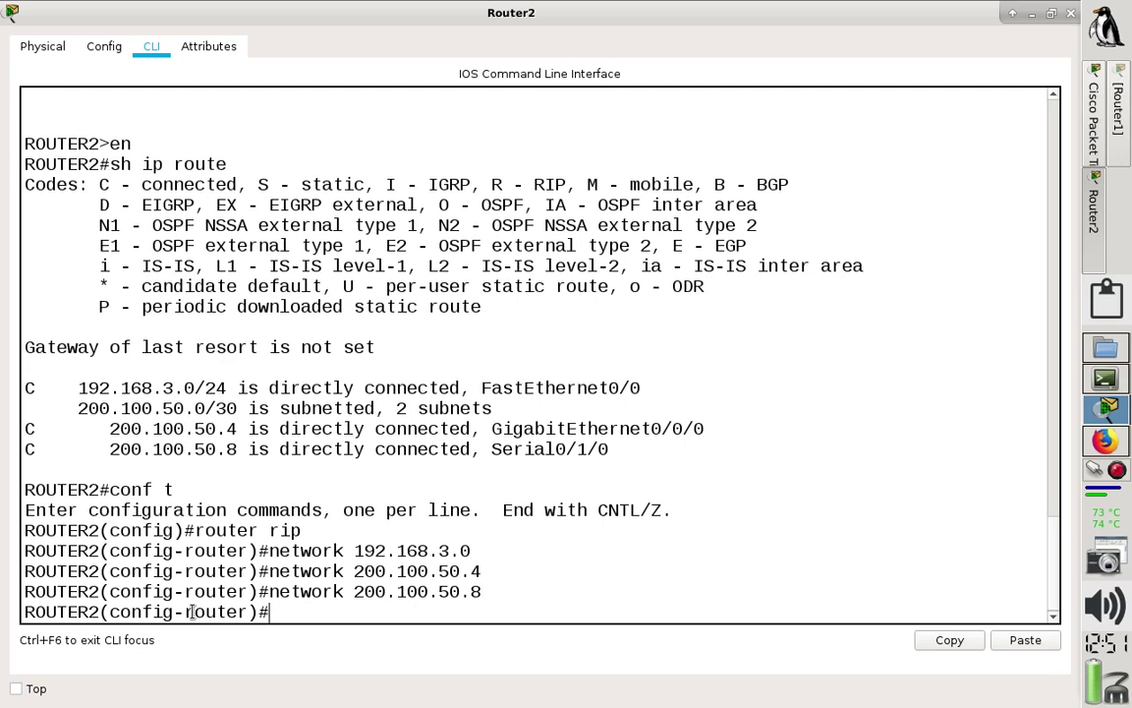
# Set RIP to version 2 on Router2 and disable automatic summarization with no auto-summary.
pyautogui.write('version 2')
pyautogui.press('Return')
pyautogui.write('no')
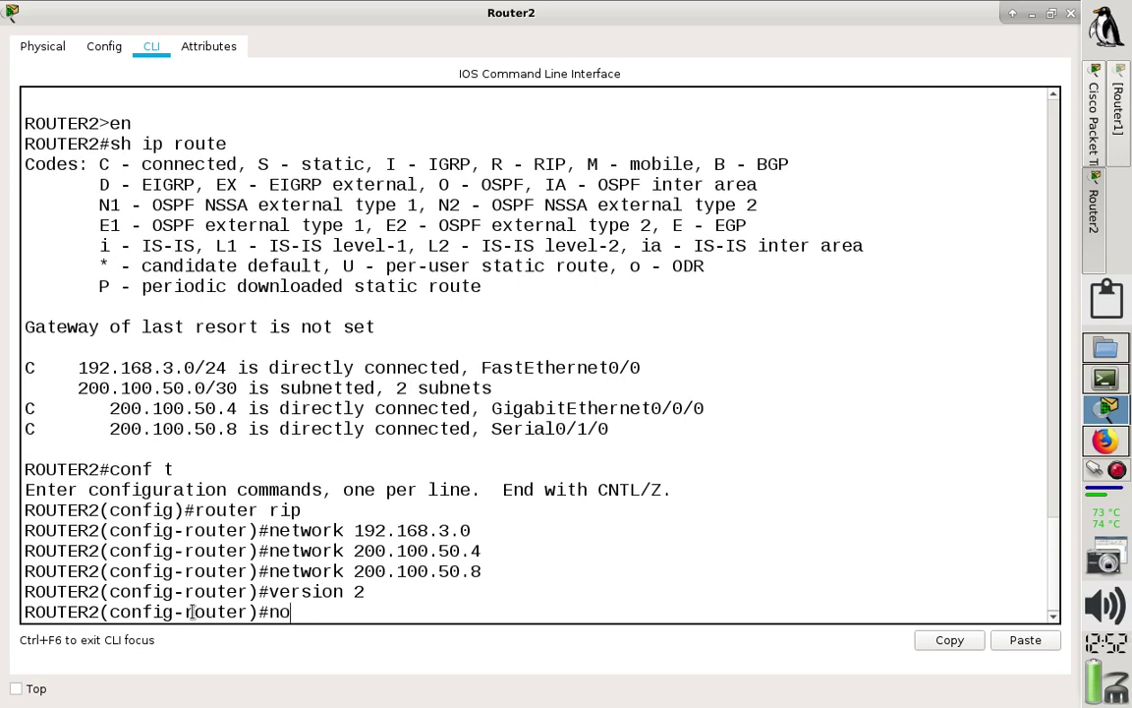
pyautogui.write(' au')
pyautogui.press('Tab')
pyautogui.press('Return')
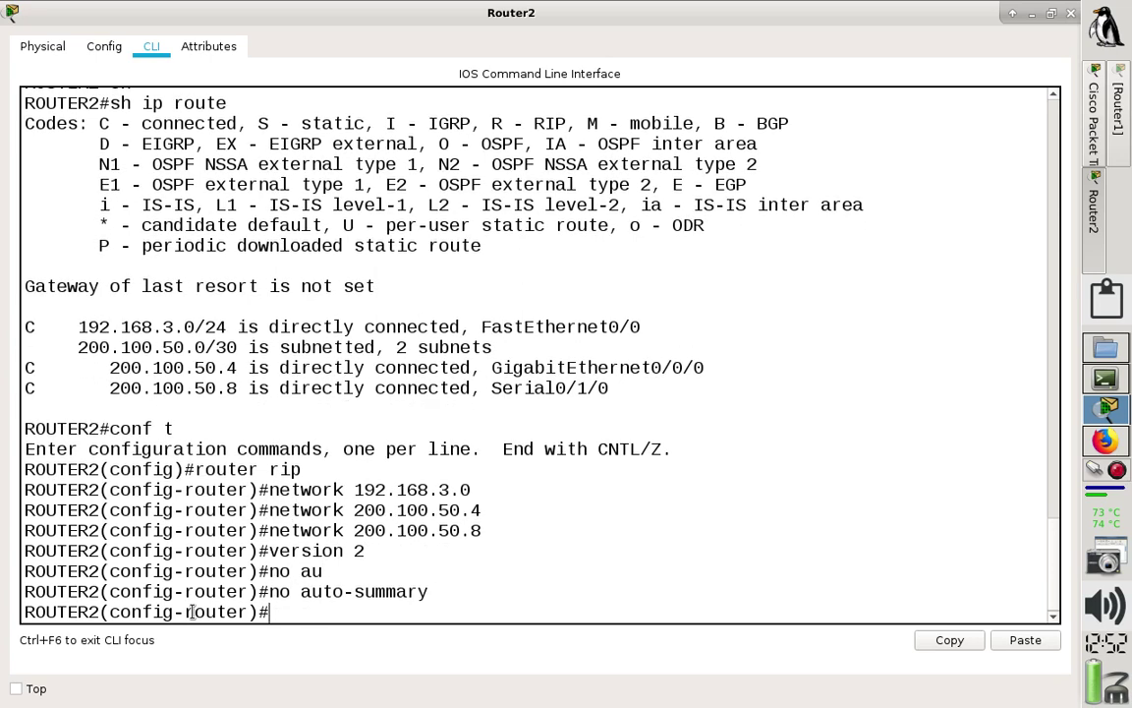
# Review the three network statements entered for RIP on Router2 against its directly connected networks.
pyautogui.moveTo(449, 592); pyautogui.dragTo(79, 510)
pyautogui.click(500, 527)
pyautogui.moveTo(500, 527); pyautogui.dragTo(13, 501)
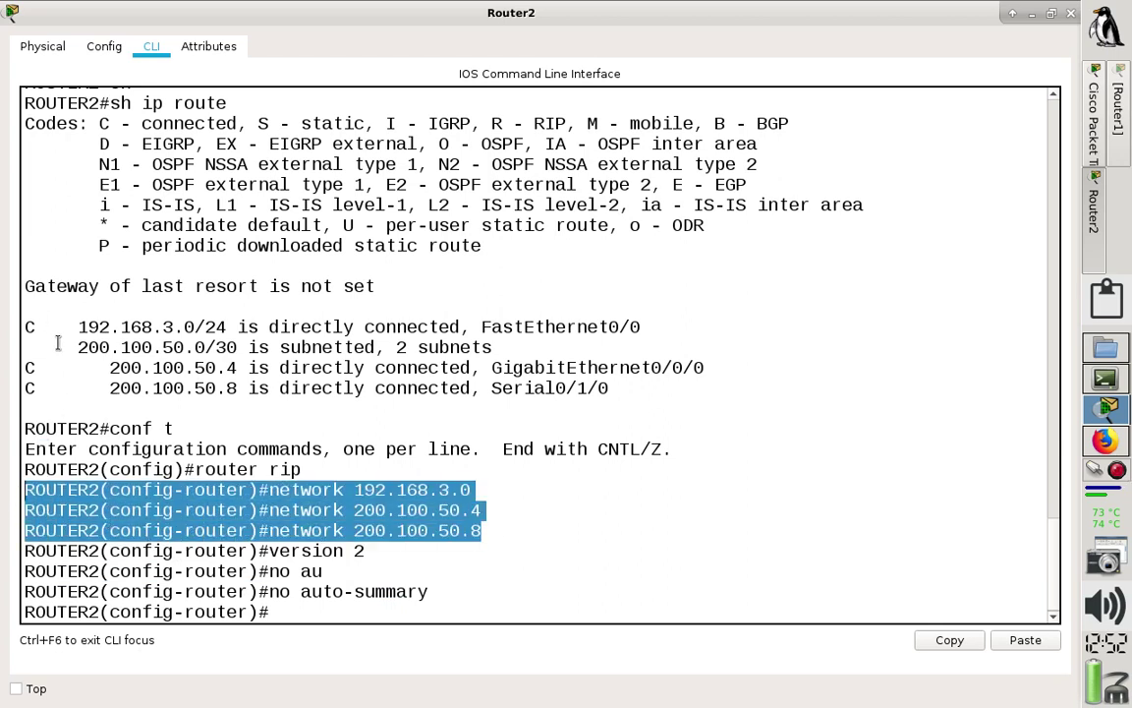
pyautogui.click(303, 612)
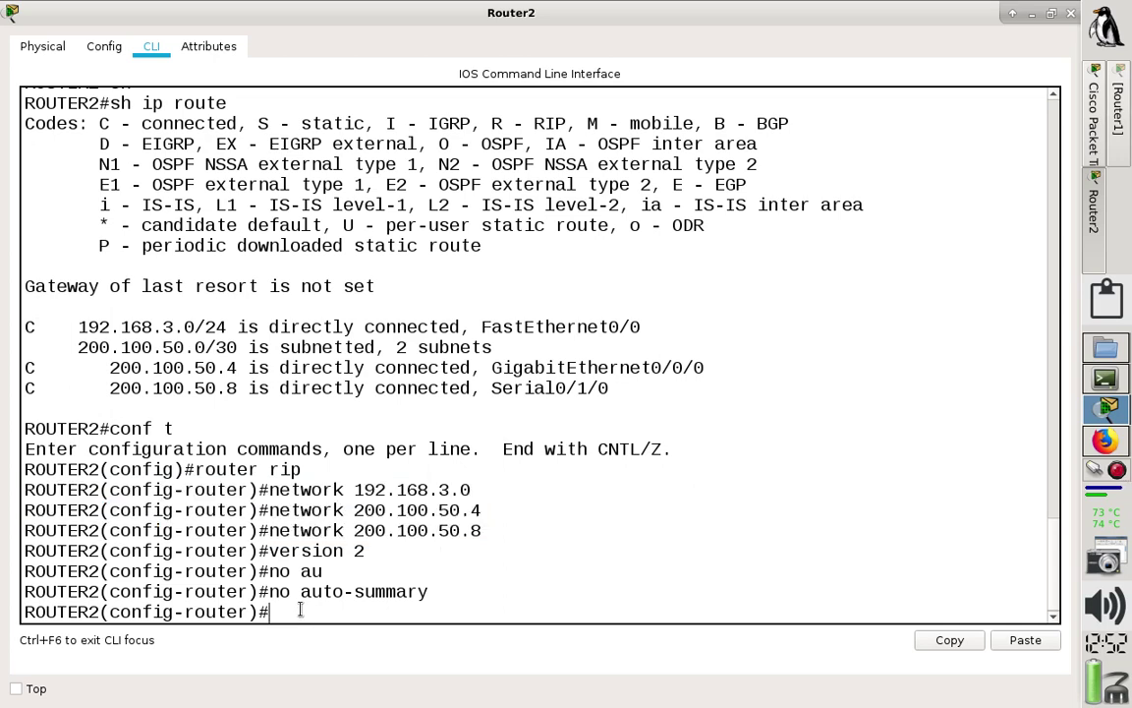
# Leave configuration mode on Router2 with end and save the configuration with wr.
pyautogui.write('end')
pyautogui.press('Return')
pyautogui.press('Return')
pyautogui.write('wr')
pyautogui.press('Return')
# Show Router2's IP routing table with sh ip route.
pyautogui.write('sh')
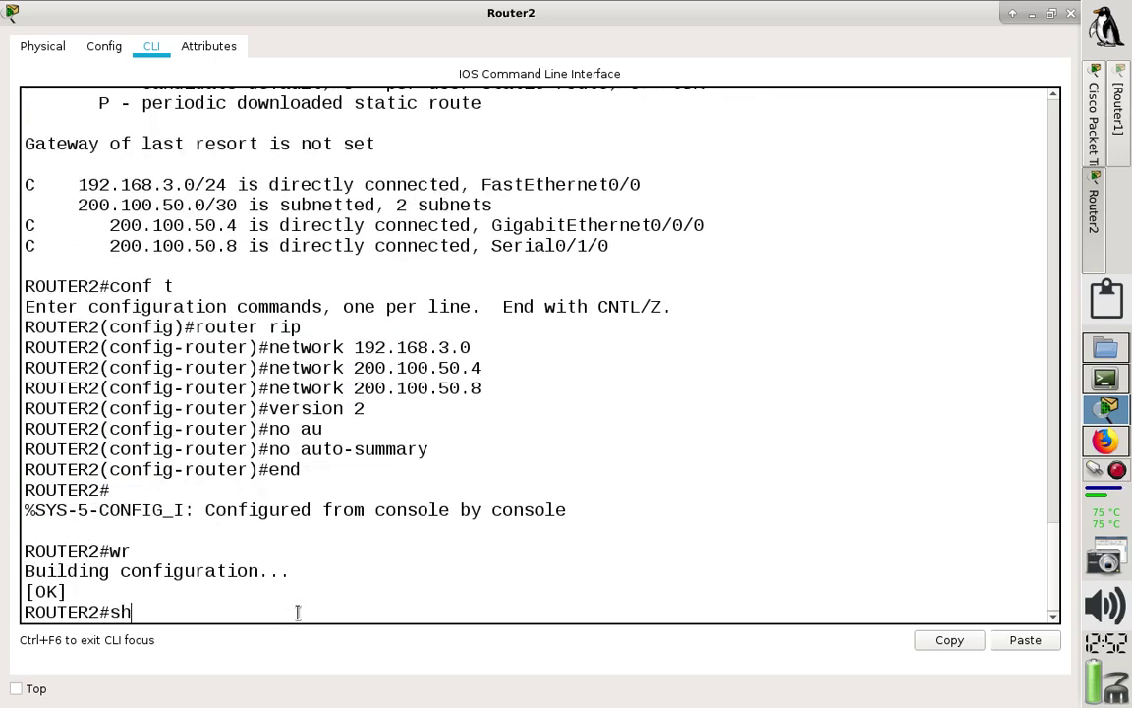
pyautogui.write(' ip route')
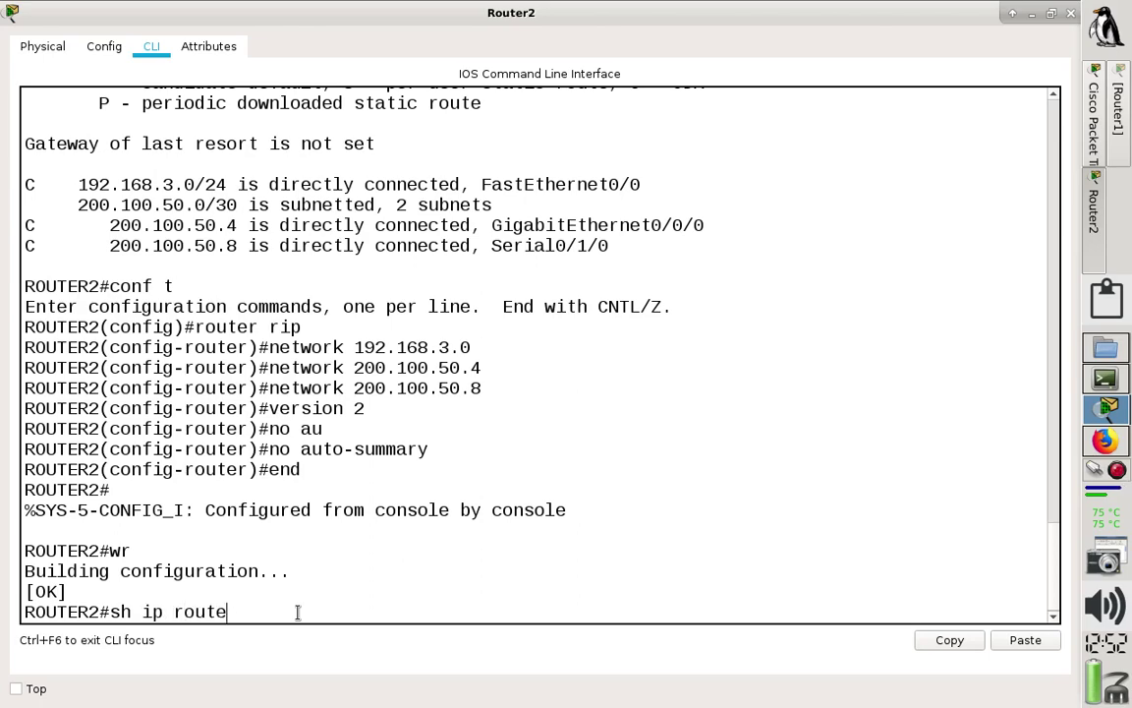
pyautogui.press('Return')
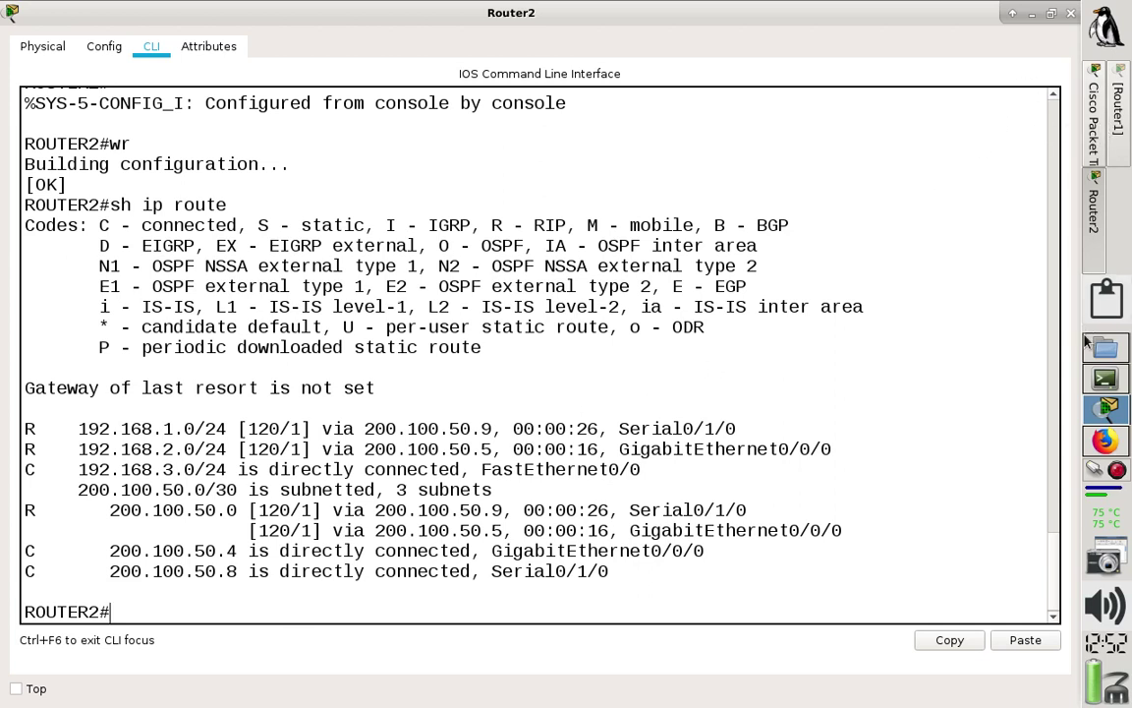
# View the topology diagram in laboratory_RIP.pdf, return to Packet Tracer and examine Router2's connected and RIP-learned routes.
pyautogui.click(1100, 440)
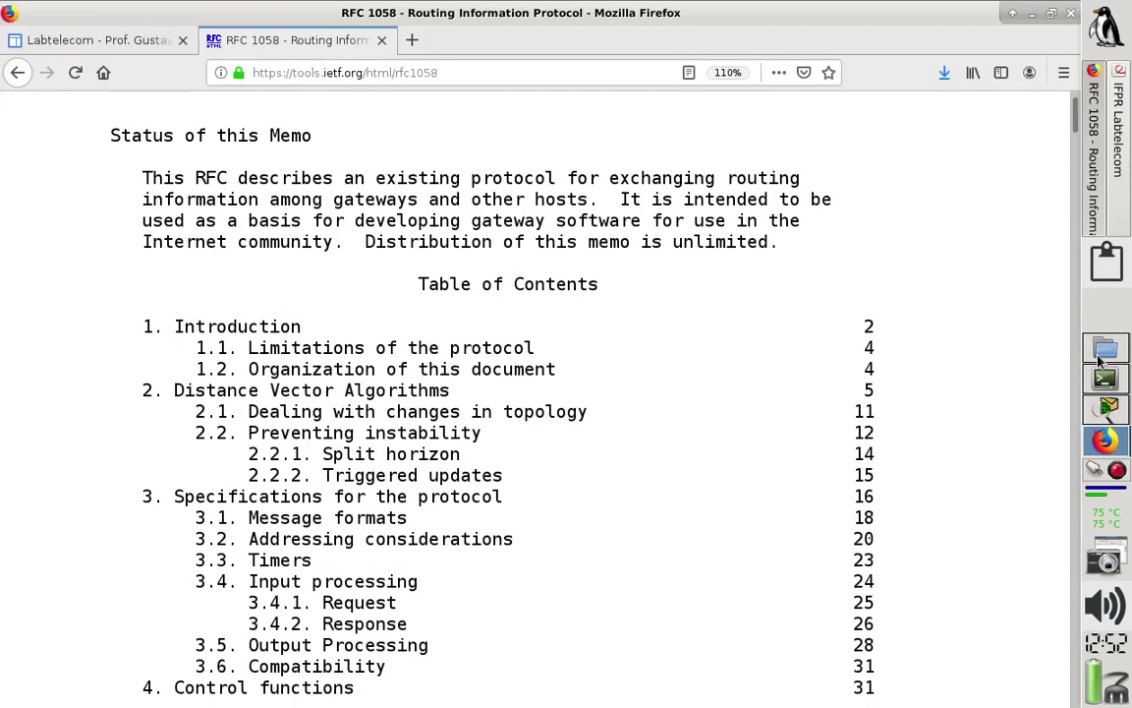
pyautogui.click(1115, 197)
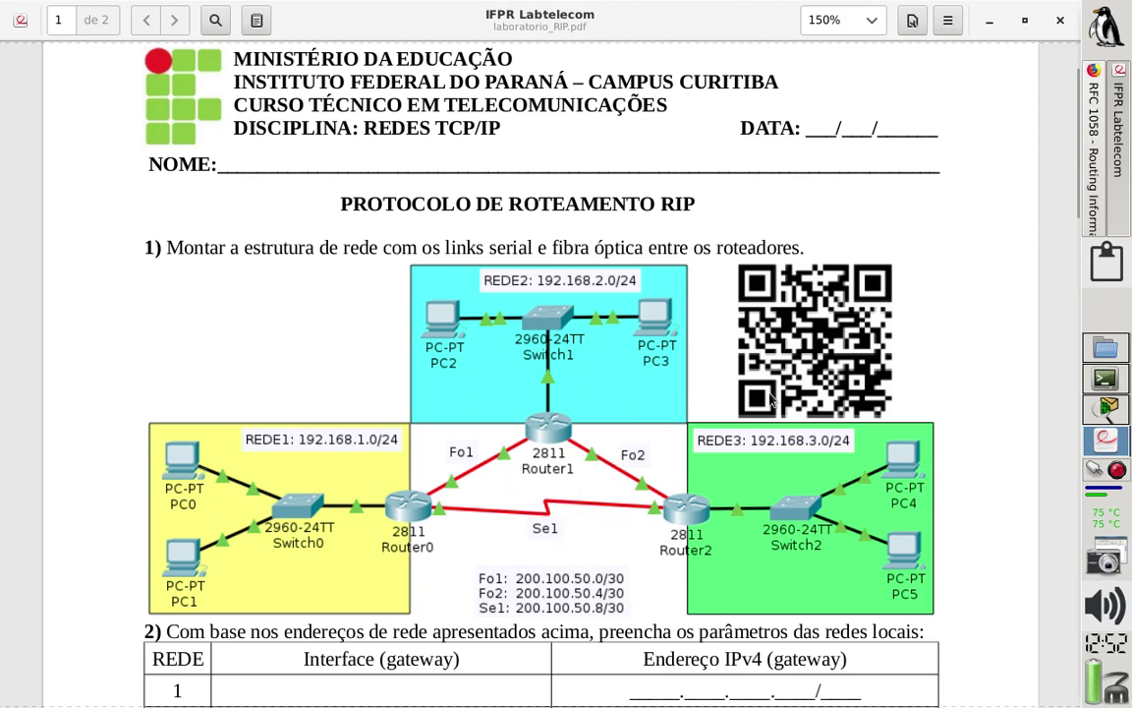
pyautogui.click(1107, 411)
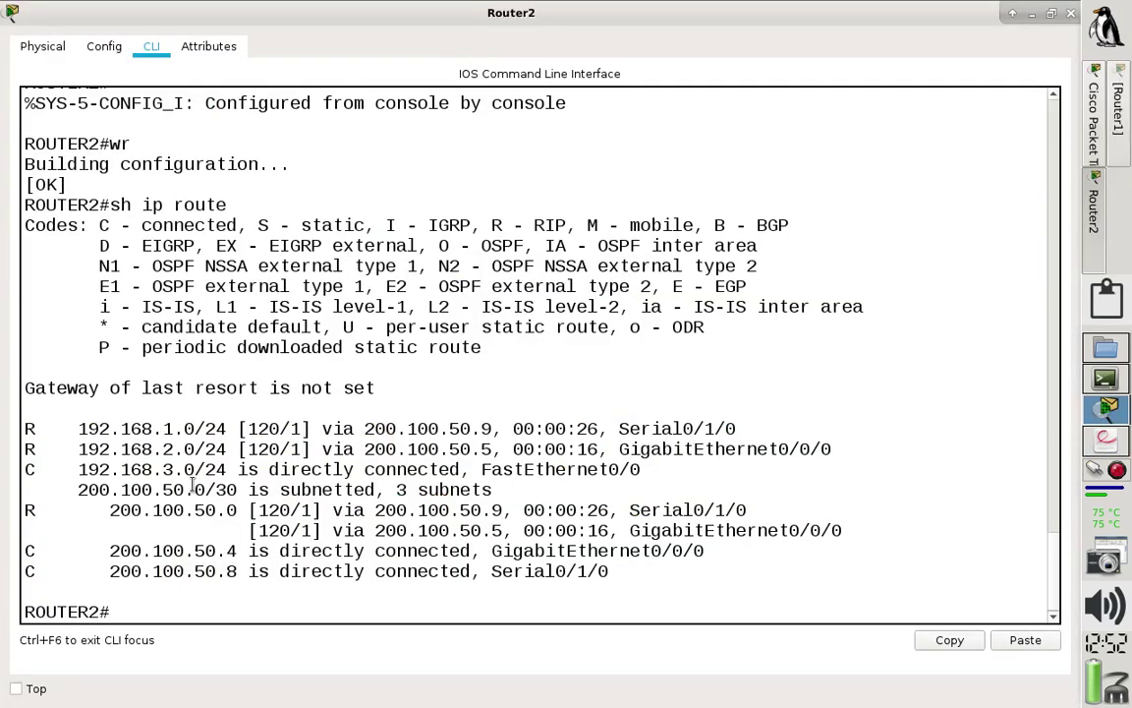
pyautogui.moveTo(27, 469); pyautogui.dragTo(184, 476)
pyautogui.moveTo(237, 572); pyautogui.dragTo(12, 553)
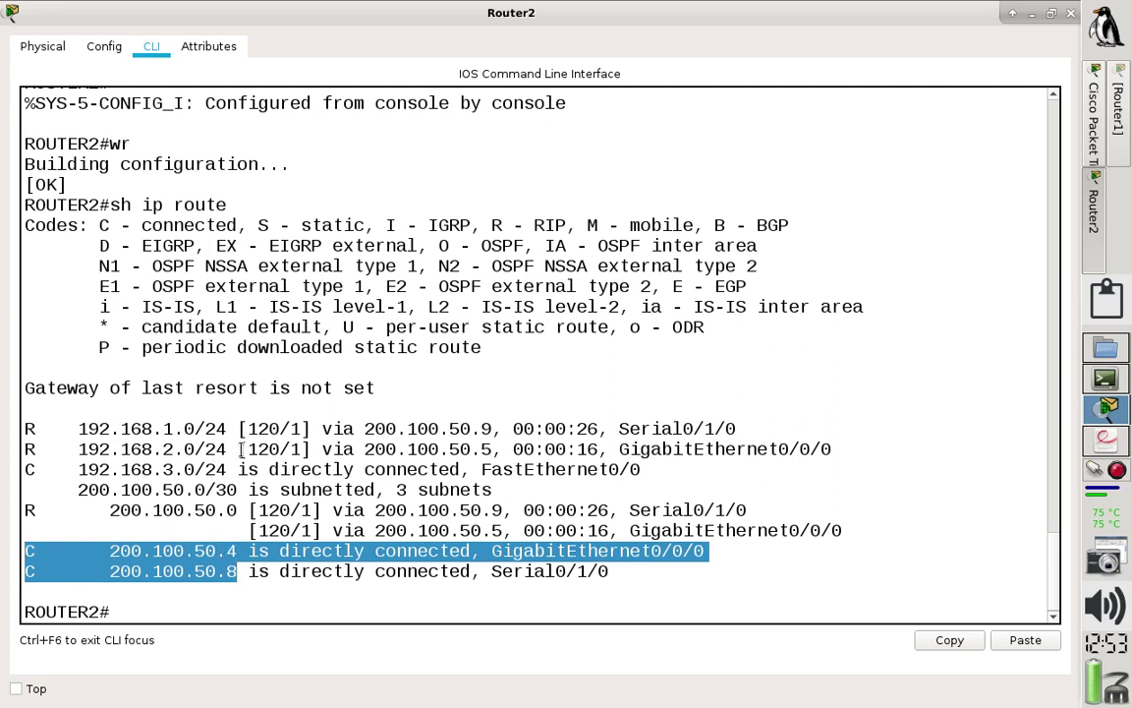
pyautogui.moveTo(859, 449); pyautogui.dragTo(15, 430)
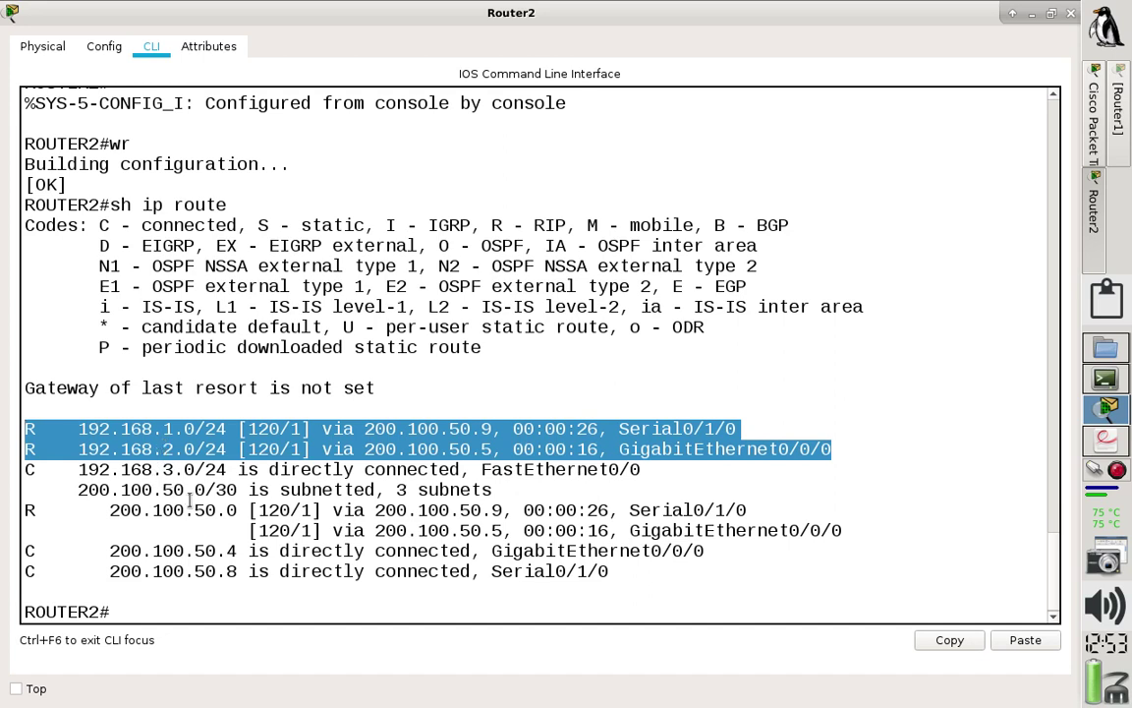
pyautogui.moveTo(870, 528); pyautogui.dragTo(13, 514)
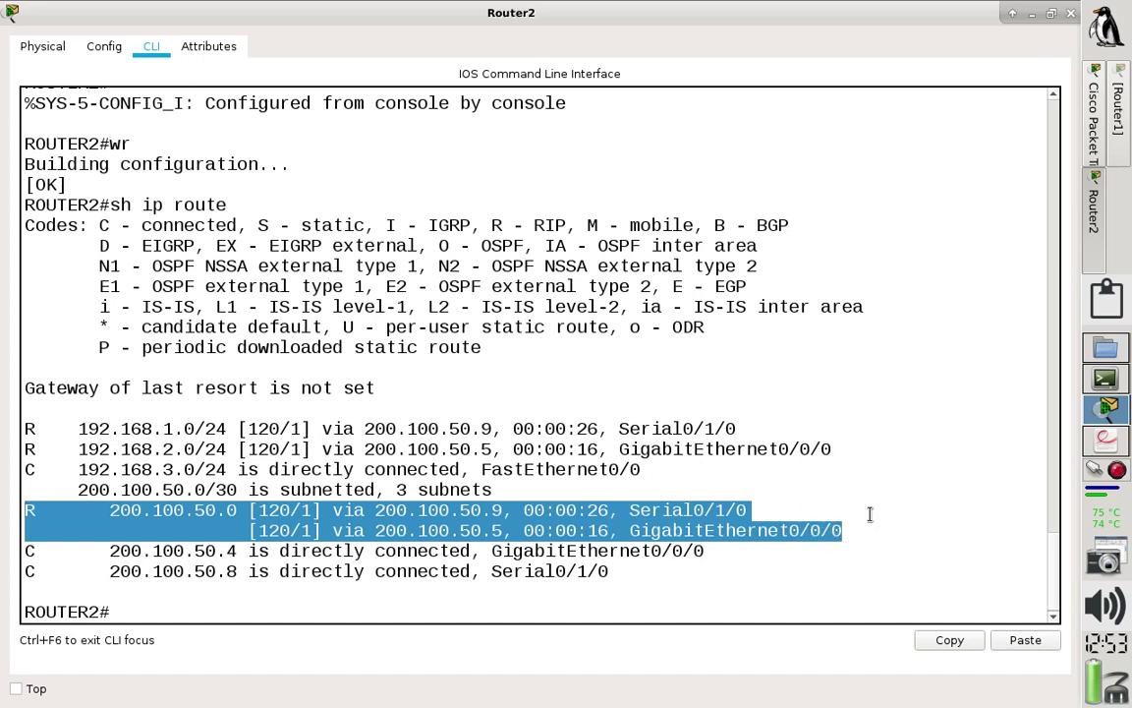
# Switch to laboratory_RIP.pdf and enlarge the view to 200% to examine the topology's links between the routers.
pyautogui.click(1102, 442)
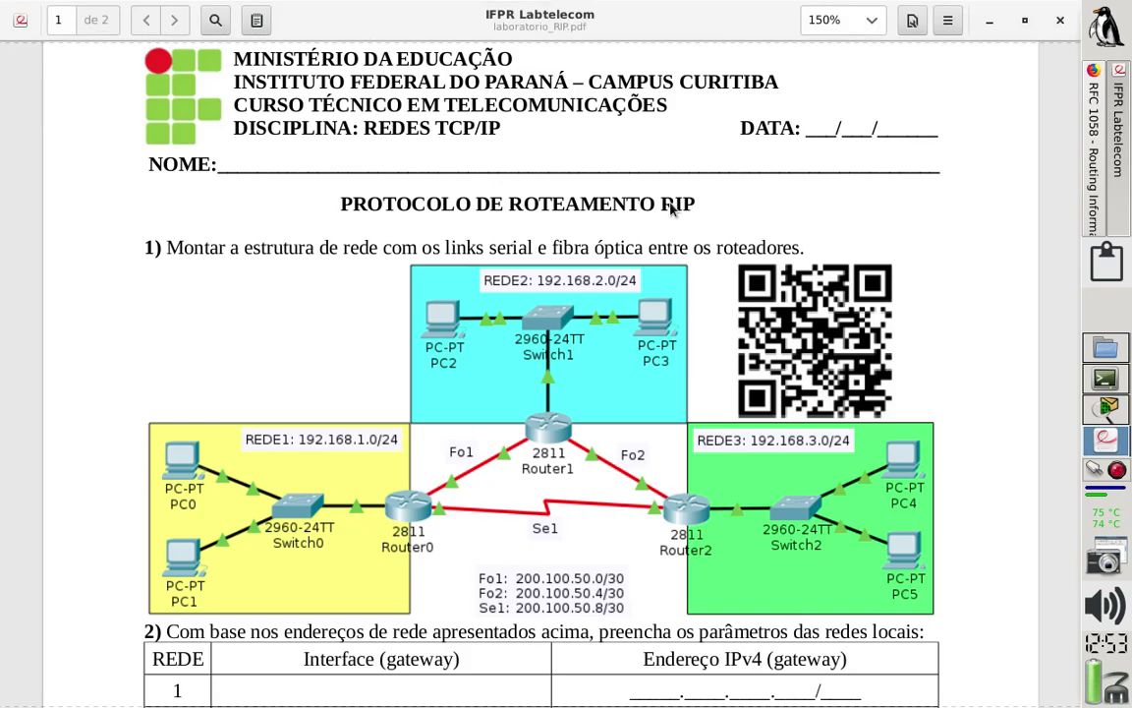
pyautogui.click(871, 20)
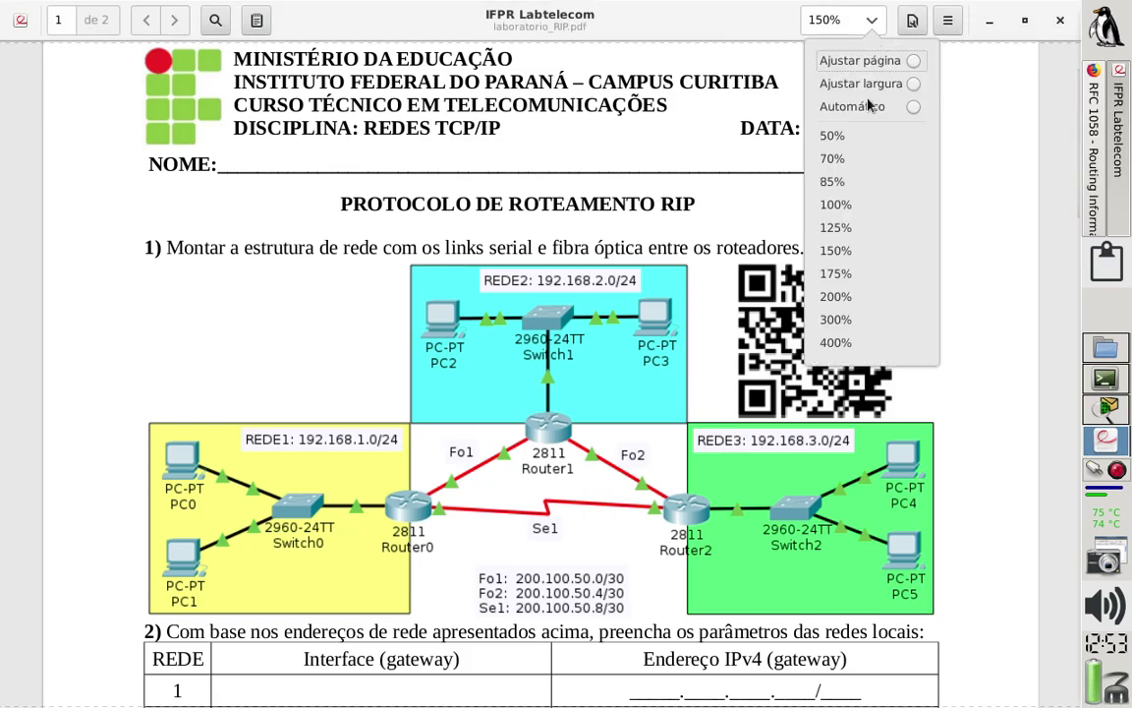
pyautogui.click(836, 296)
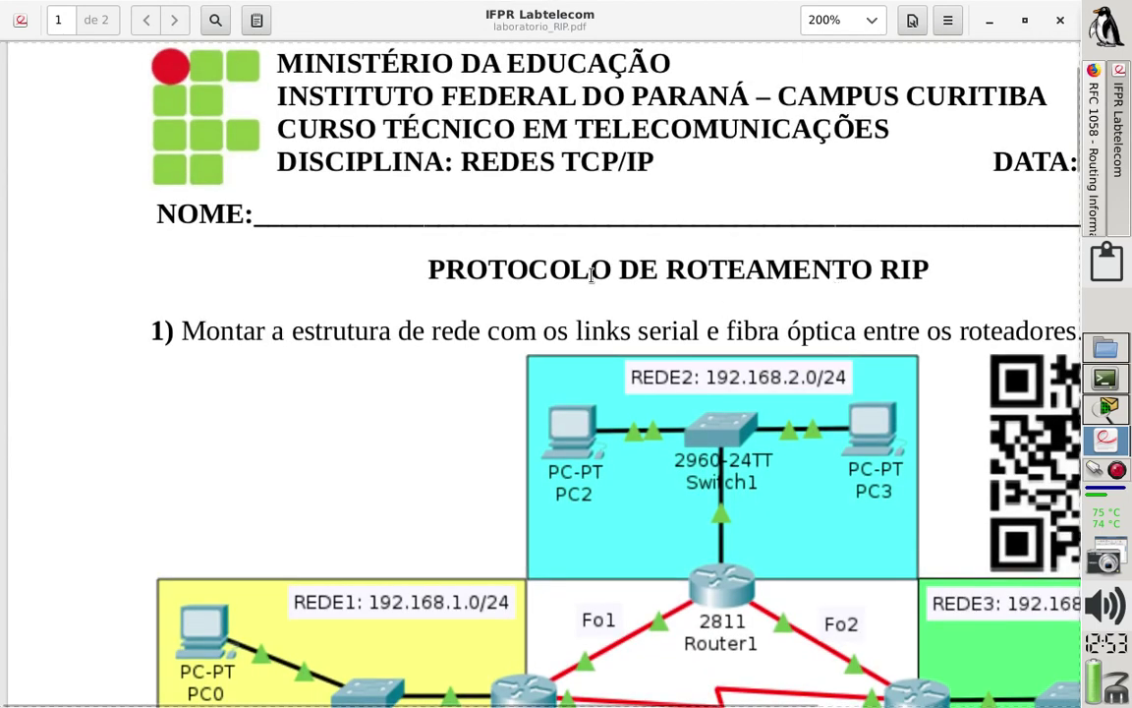
pyautogui.scroll(-1, 542, 299)
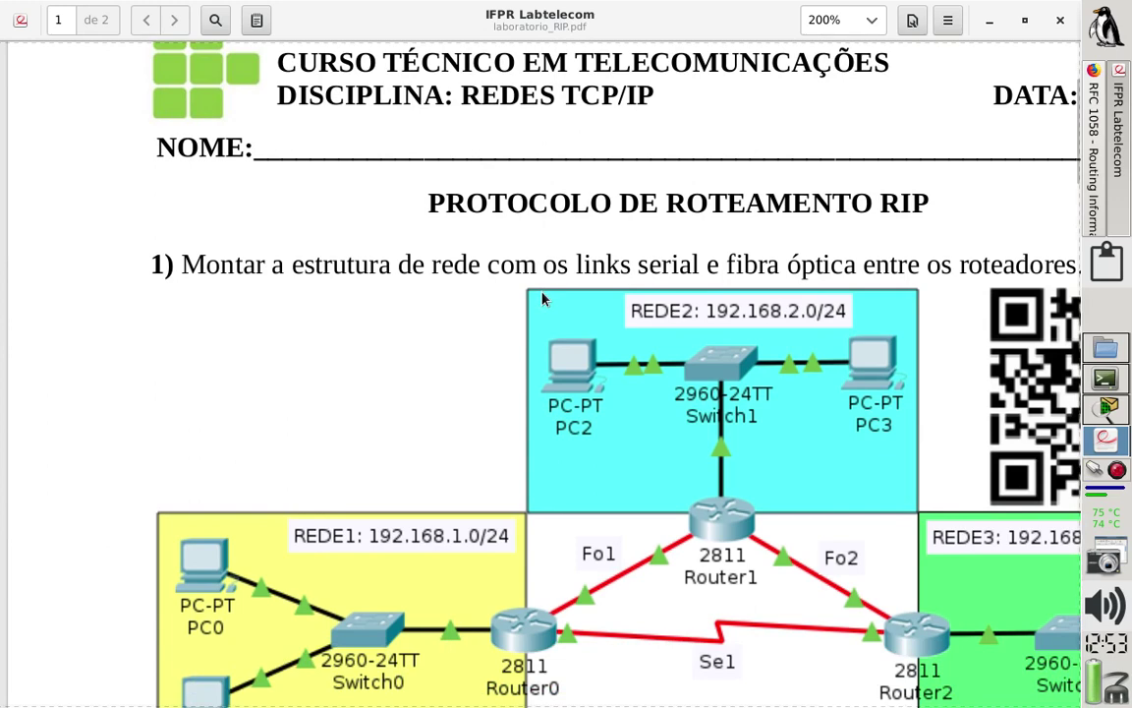
# Examine the Fo1, Fo2 and Se1 links and their network addresses in the laboratory_RIP.pdf topology diagram.
pyautogui.scroll(-2, 542, 299)
pyautogui.hscroll(2, 542, 298)
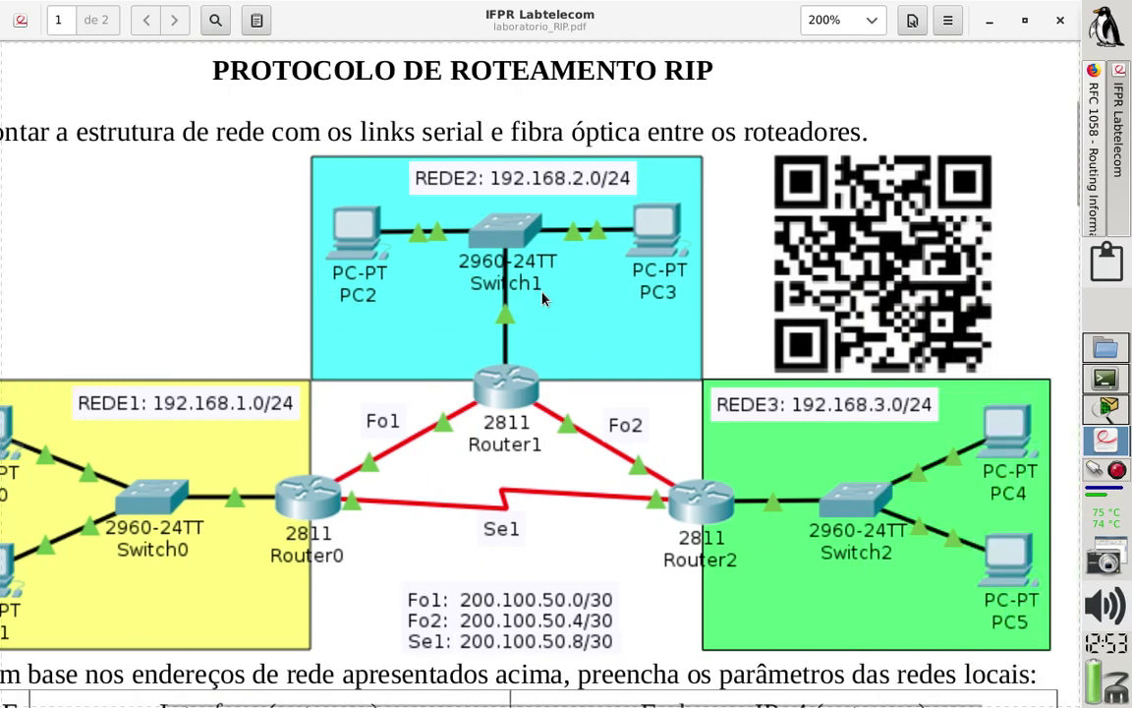
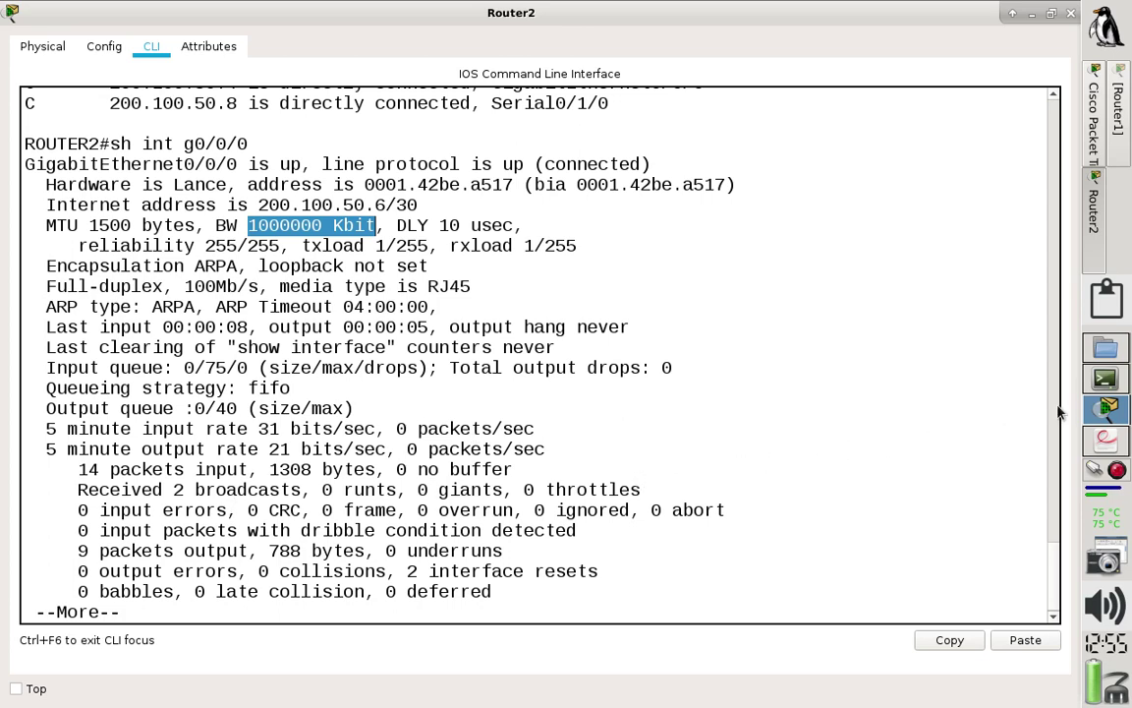
pyautogui.hotkey('alt', 'Tab')
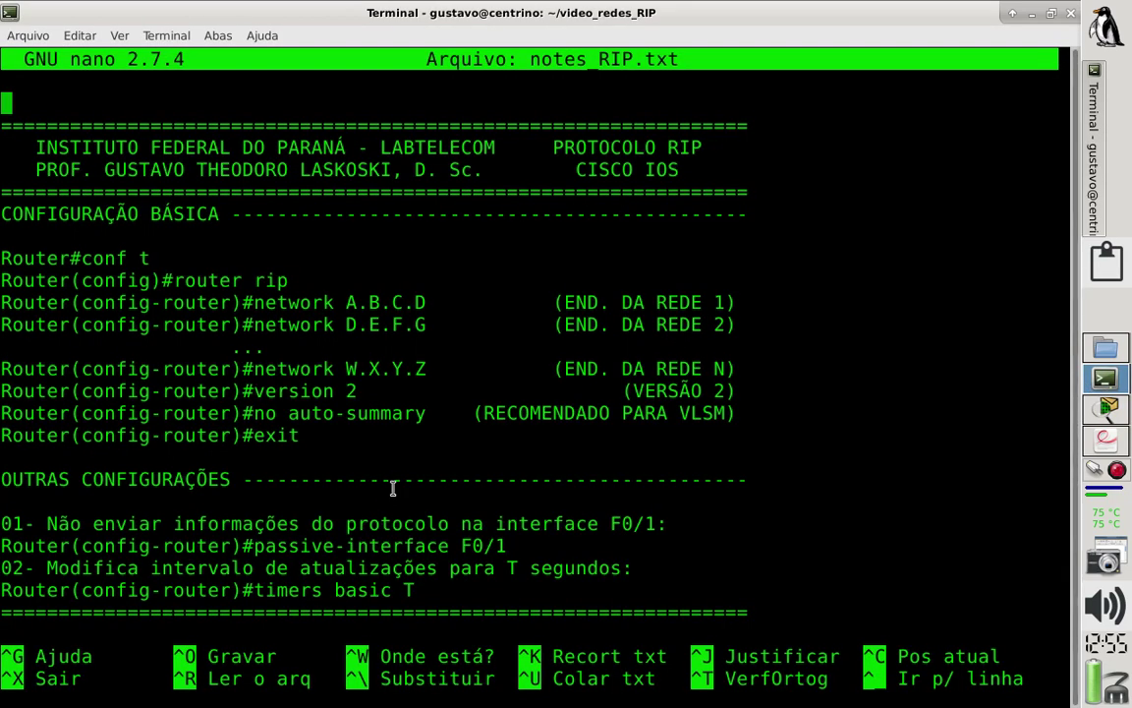
pyautogui.press('pagedown')
pyautogui.press('pagedown')
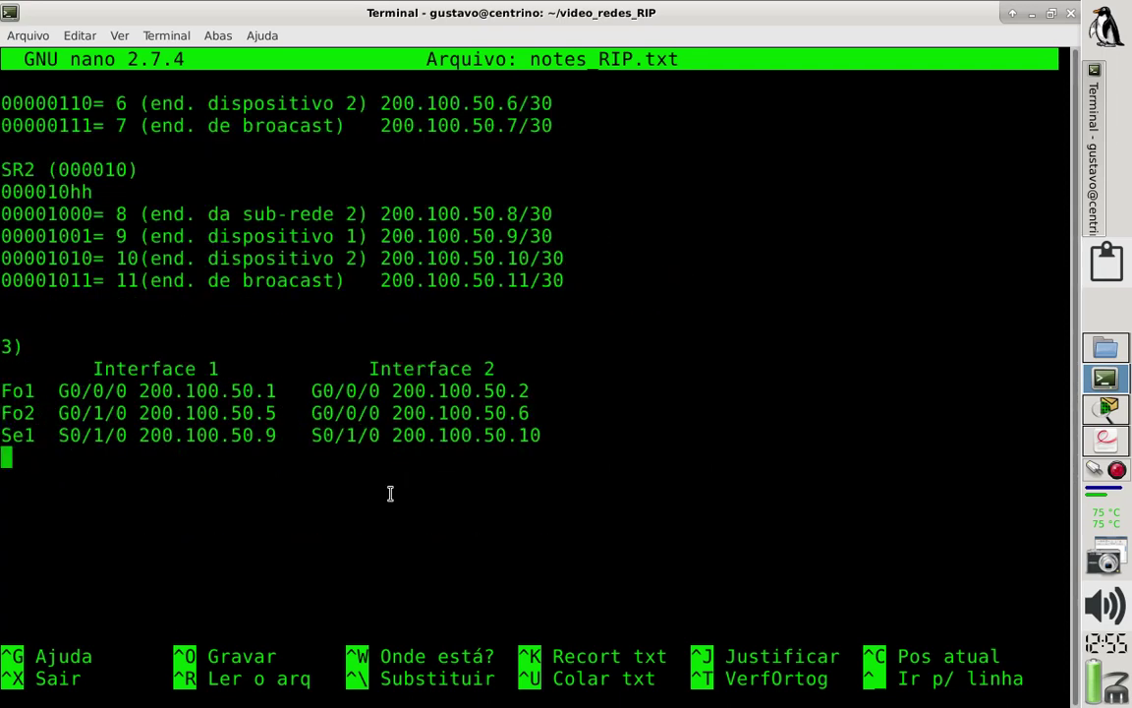
pyautogui.press('Return')
pyautogui.press('Return')
pyautogui.press('Return')
pyautogui.write('10')
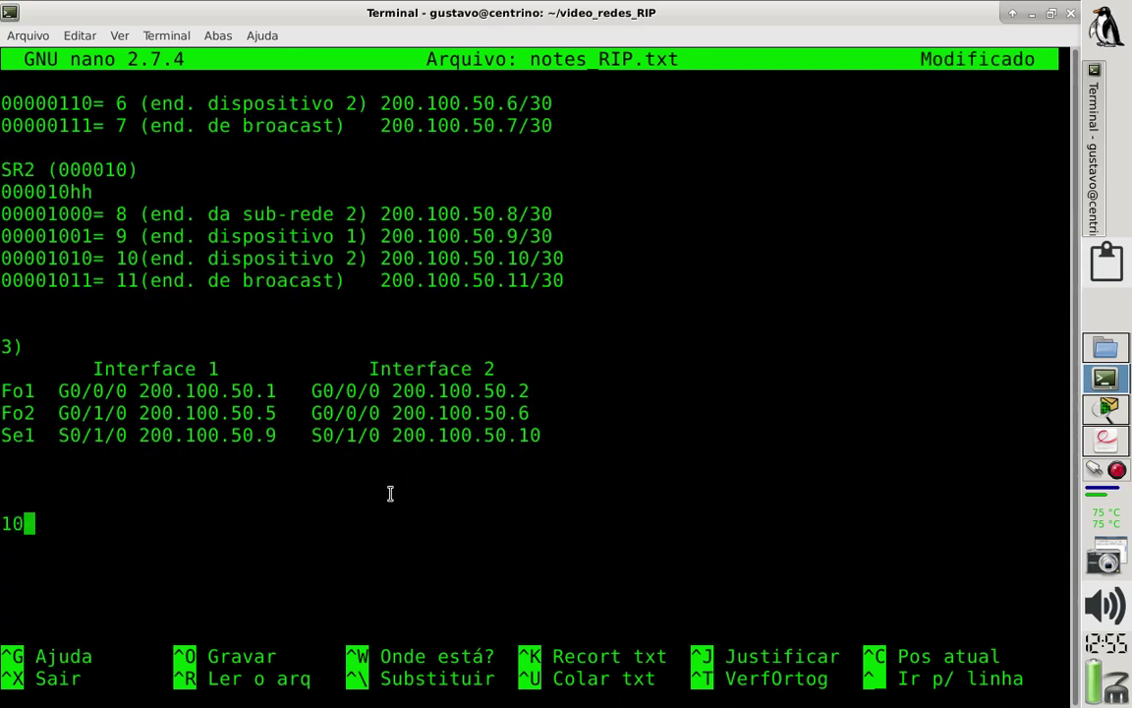
pyautogui.write('00000 ')
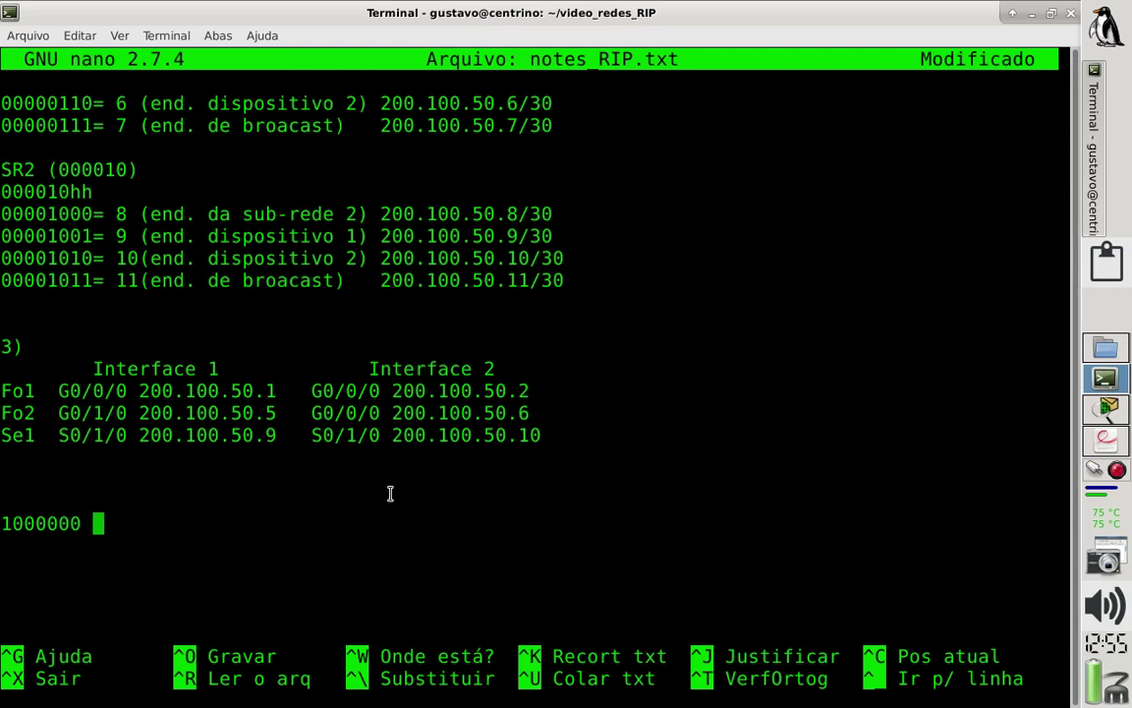
pyautogui.write('k= 1')
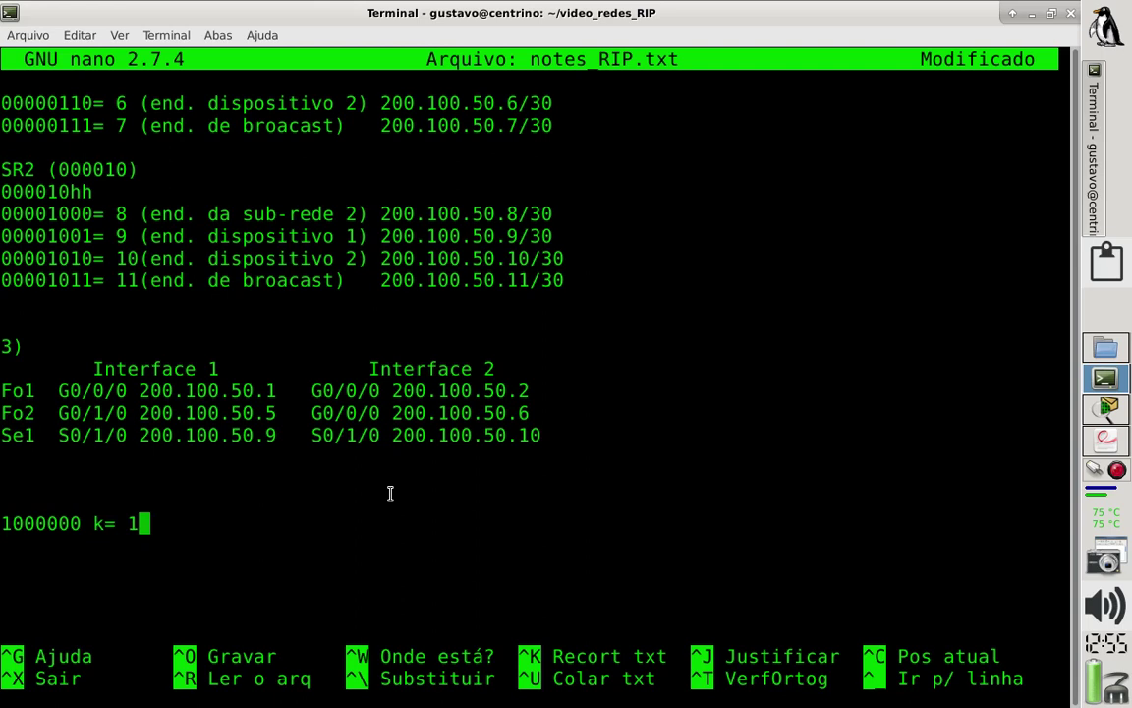
pyautogui.write('000')
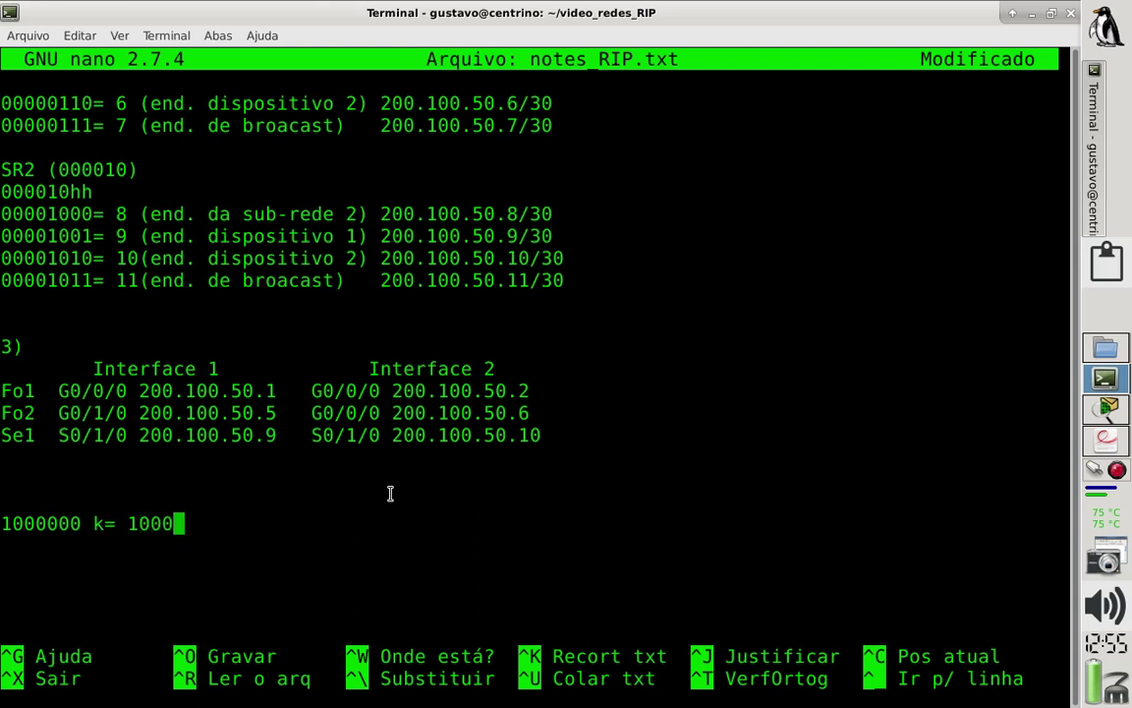
pyautogui.write('000')
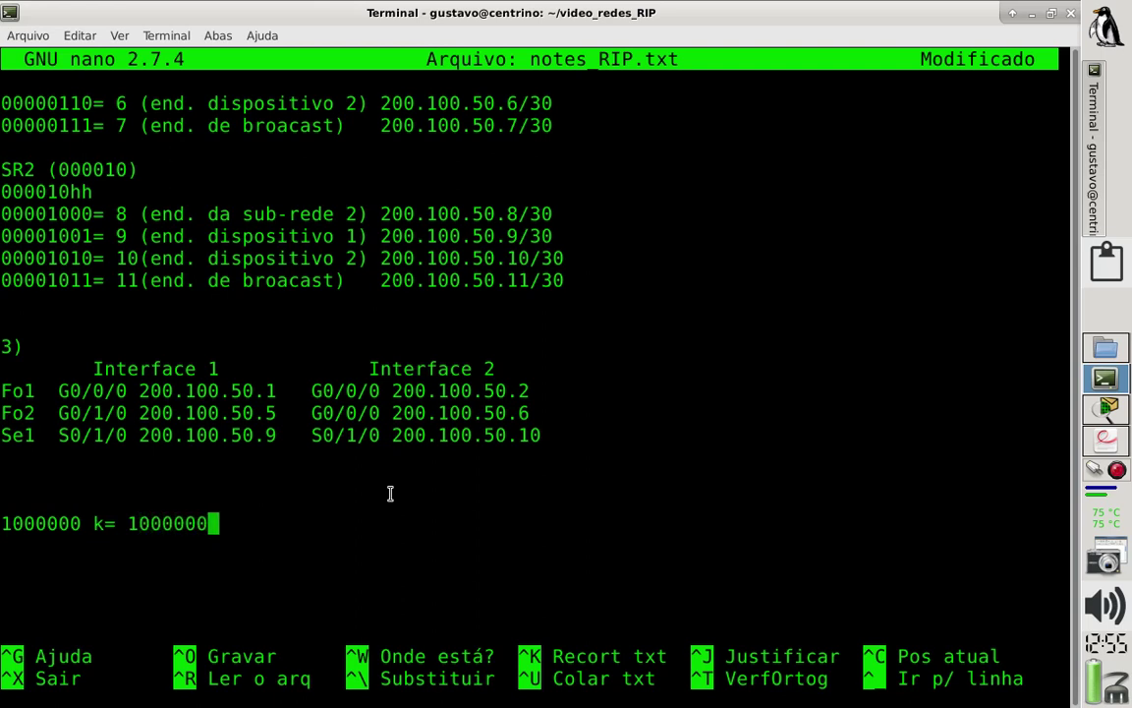
pyautogui.write('000')
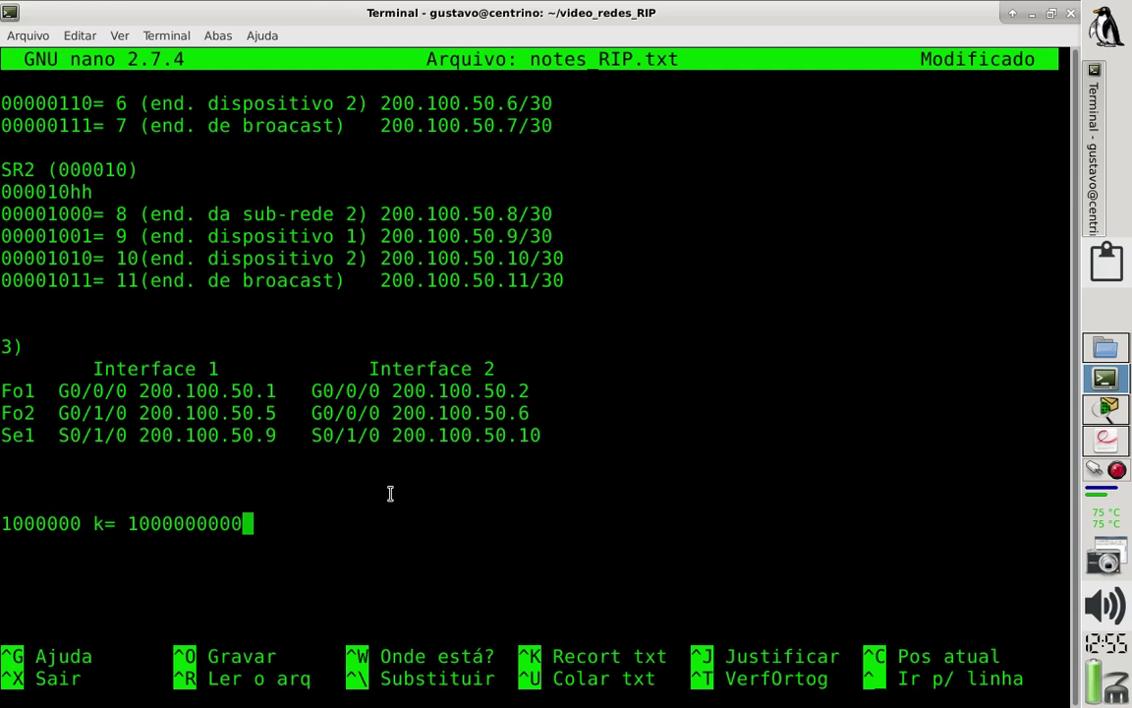
# Complete the bandwidth conversion line with = 1 Gbps and save notes_RIP.txt.
pyautogui.write('= 1 ')
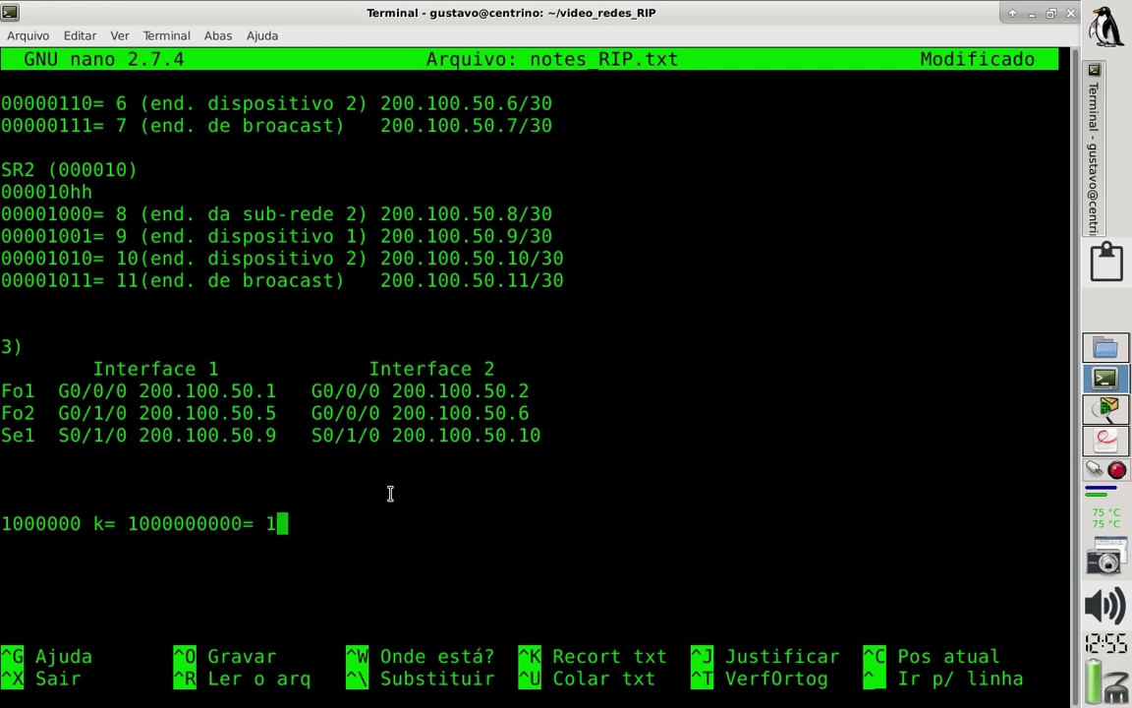
pyautogui.write('Gbps')
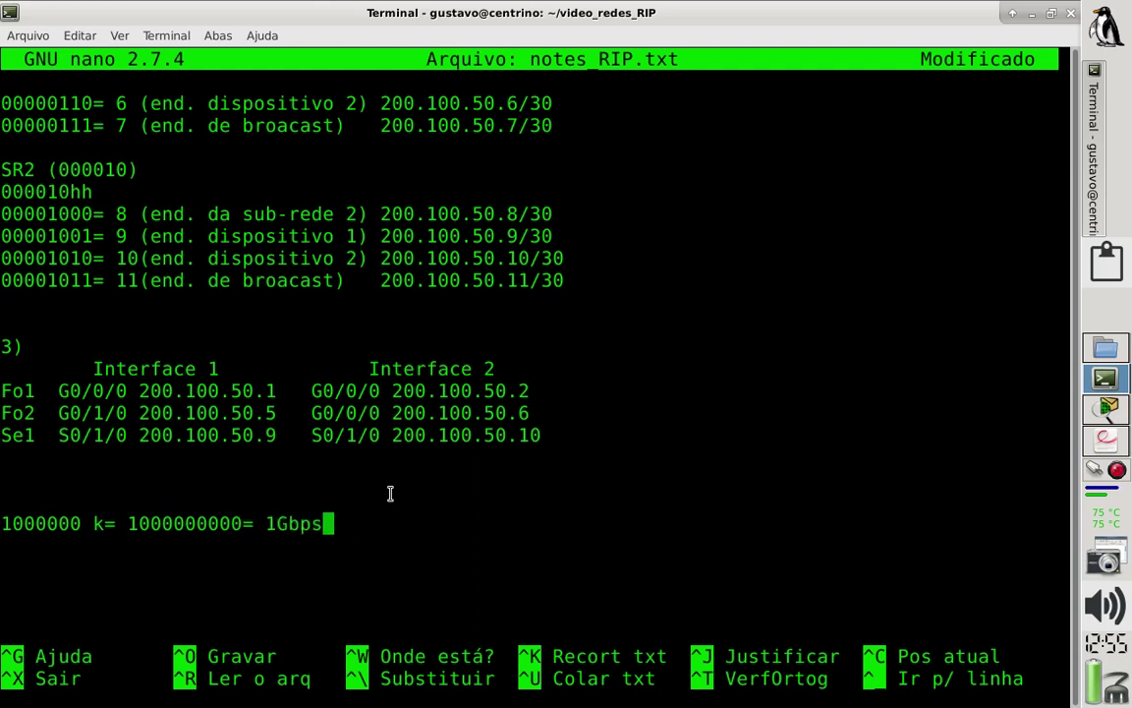
pyautogui.press('Left')
pyautogui.press('Left')
pyautogui.press('Left')
pyautogui.press('Left')
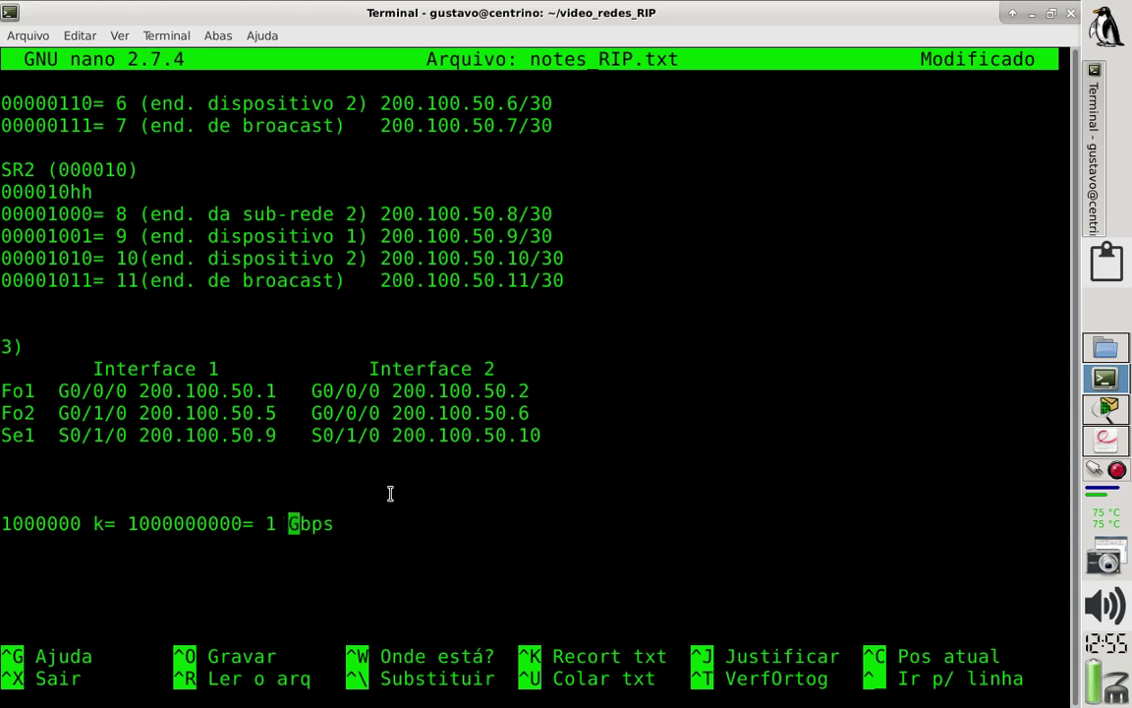
pyautogui.hotkey('ctrl', 'o')
pyautogui.press('Return')
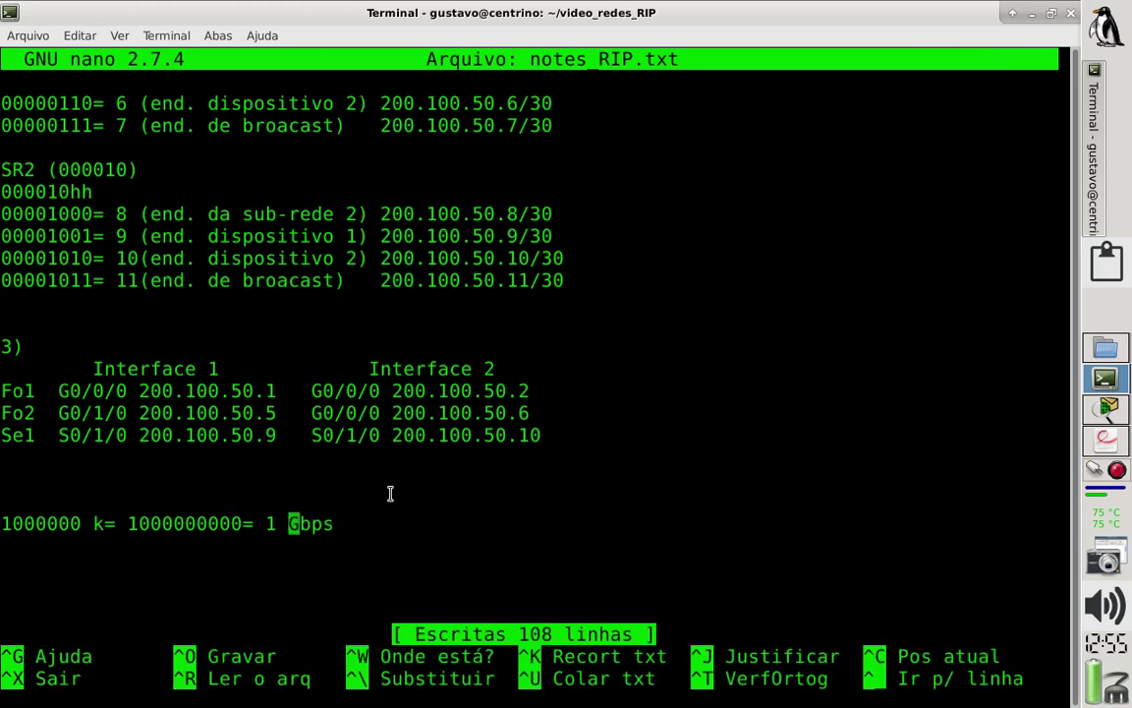
# Return to Router2's CLI in Packet Tracer, leave the paged output and show the serial interface details with sh int s0/1/0.
pyautogui.click(1091, 416)
pyautogui.click(417, 588)
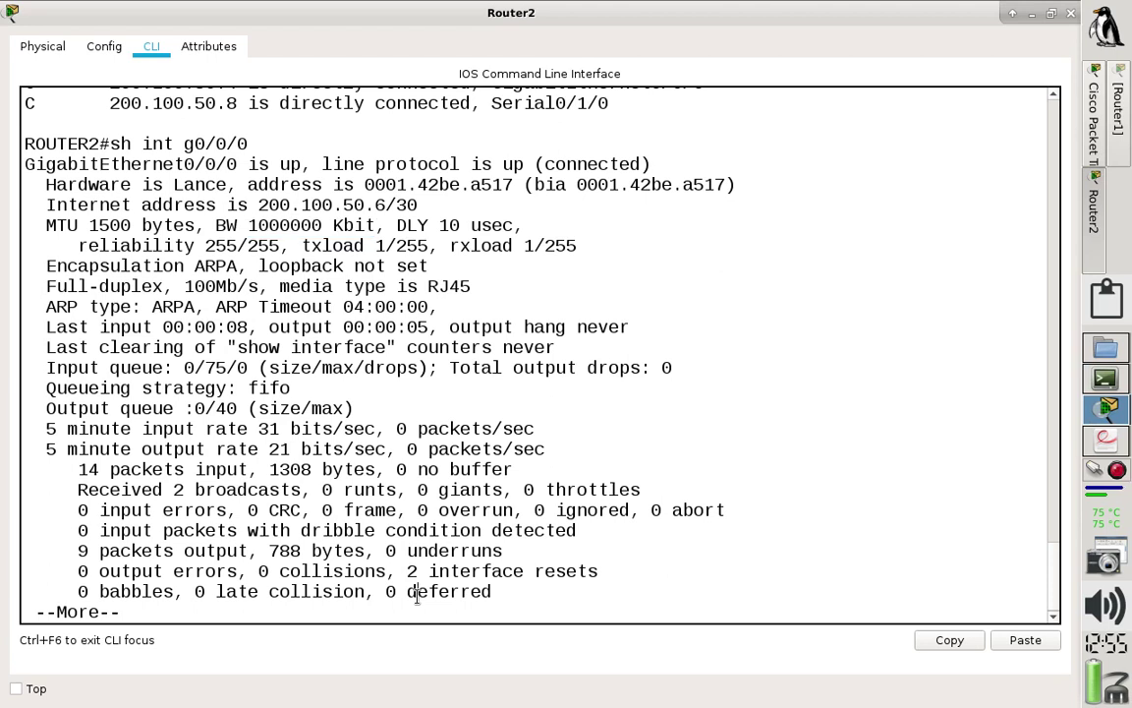
pyautogui.write('qsh i')
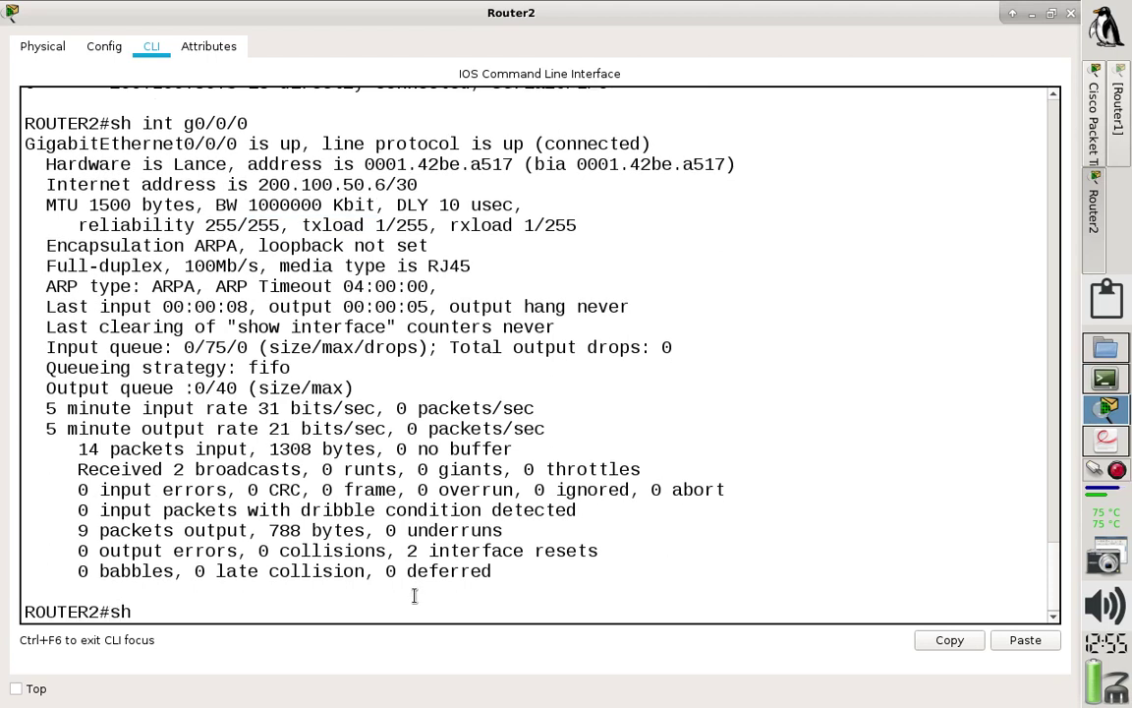
pyautogui.write('nt s0/1/0')
pyautogui.press('Return')
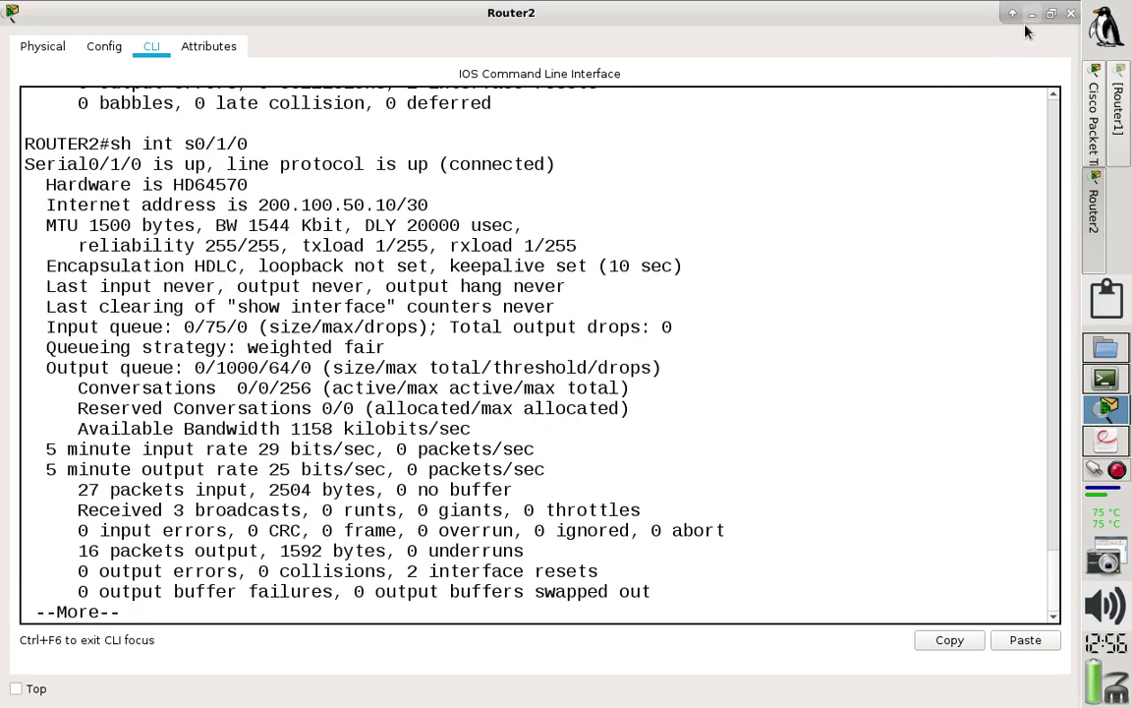
pyautogui.click(644, 345)
pyautogui.press('Return')
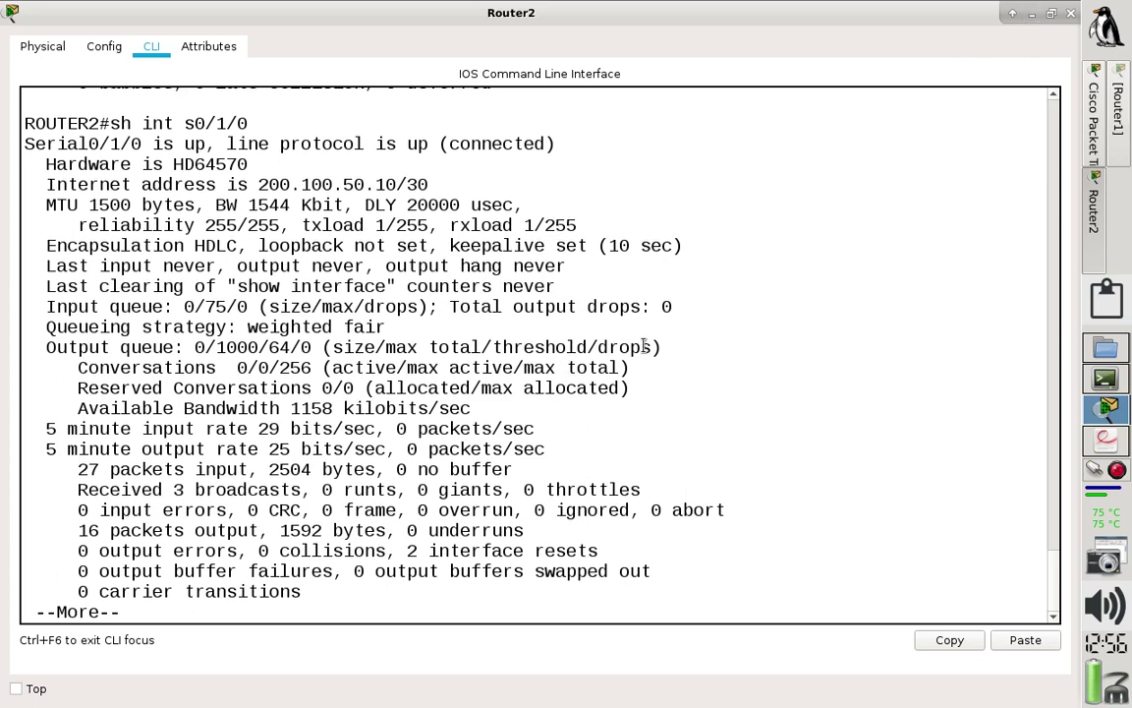
pyautogui.press('Return')
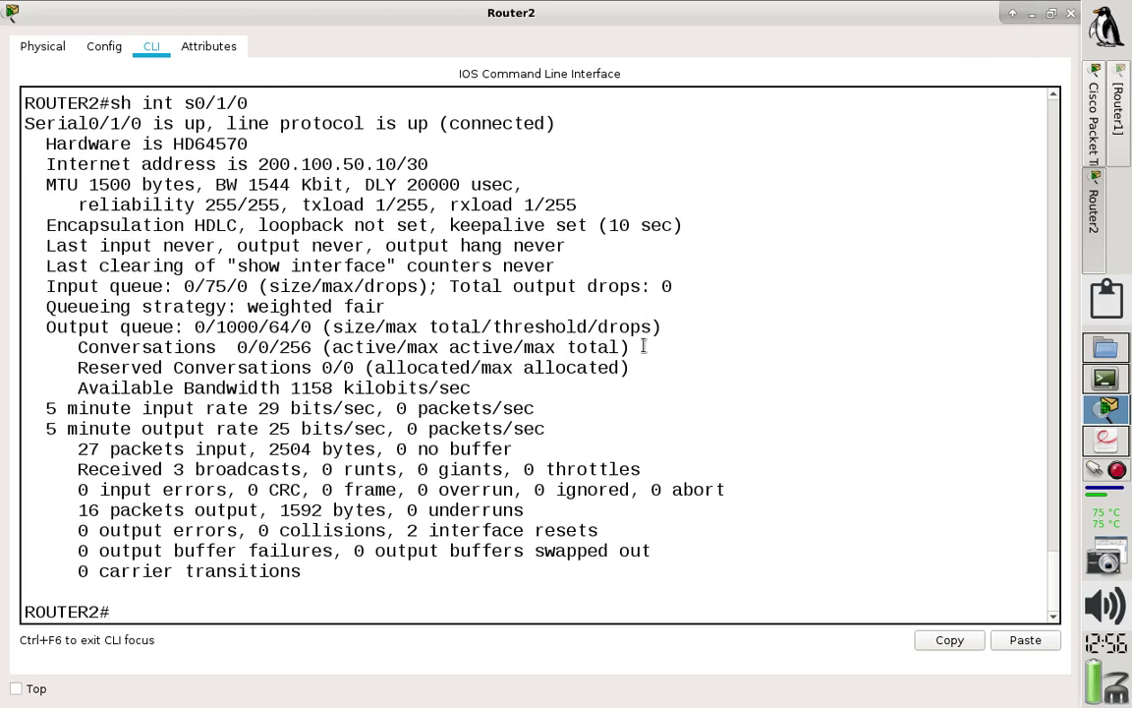
# Minimize Router2's window, open Router0's CLI maximized and show its serial interface details with sh interfaces s0/1/0.
pyautogui.click(1031, 14)
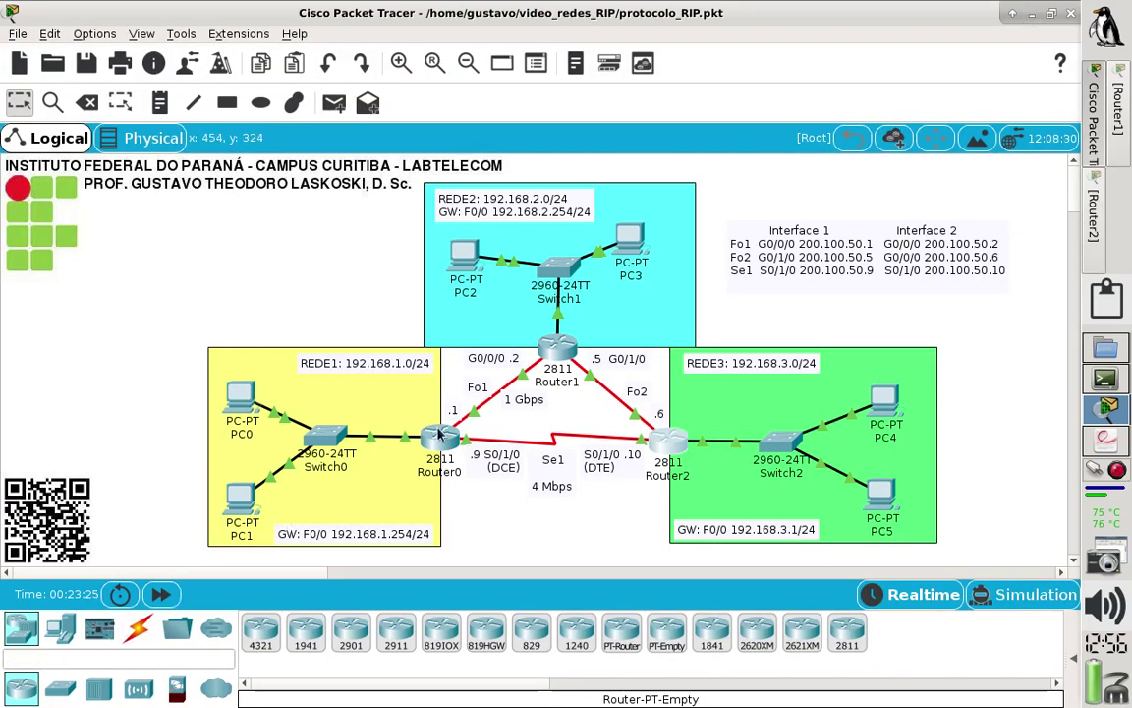
pyautogui.click(442, 434)
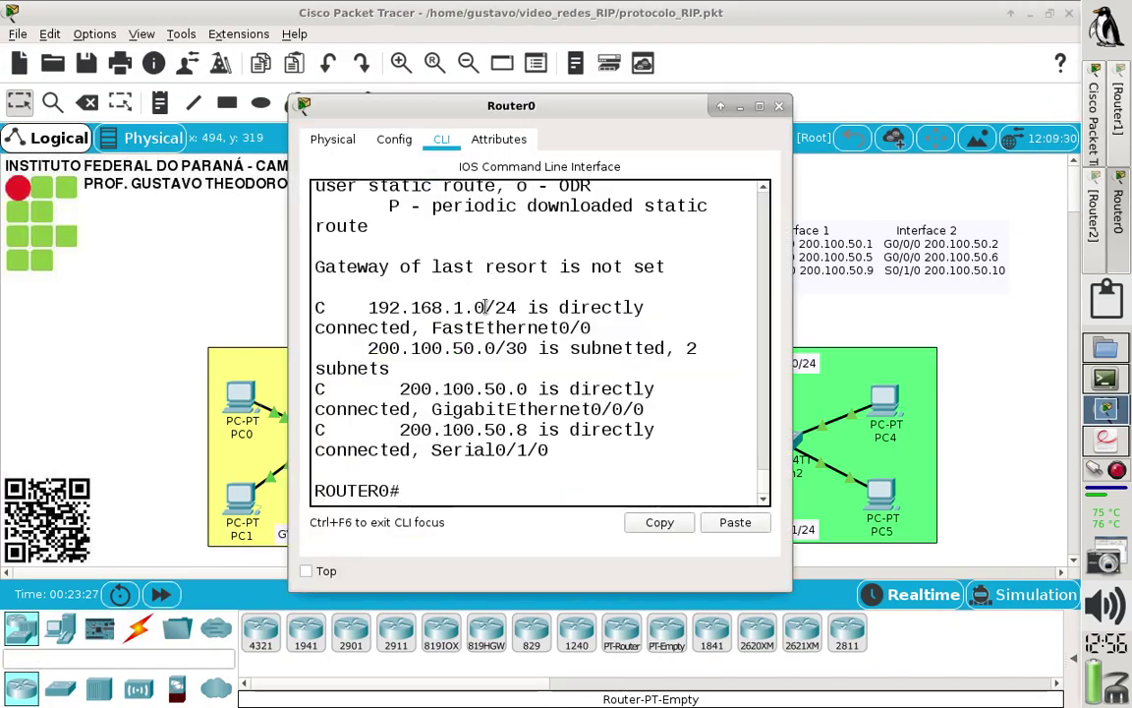
pyautogui.write('sh in')
pyautogui.press('Tab')
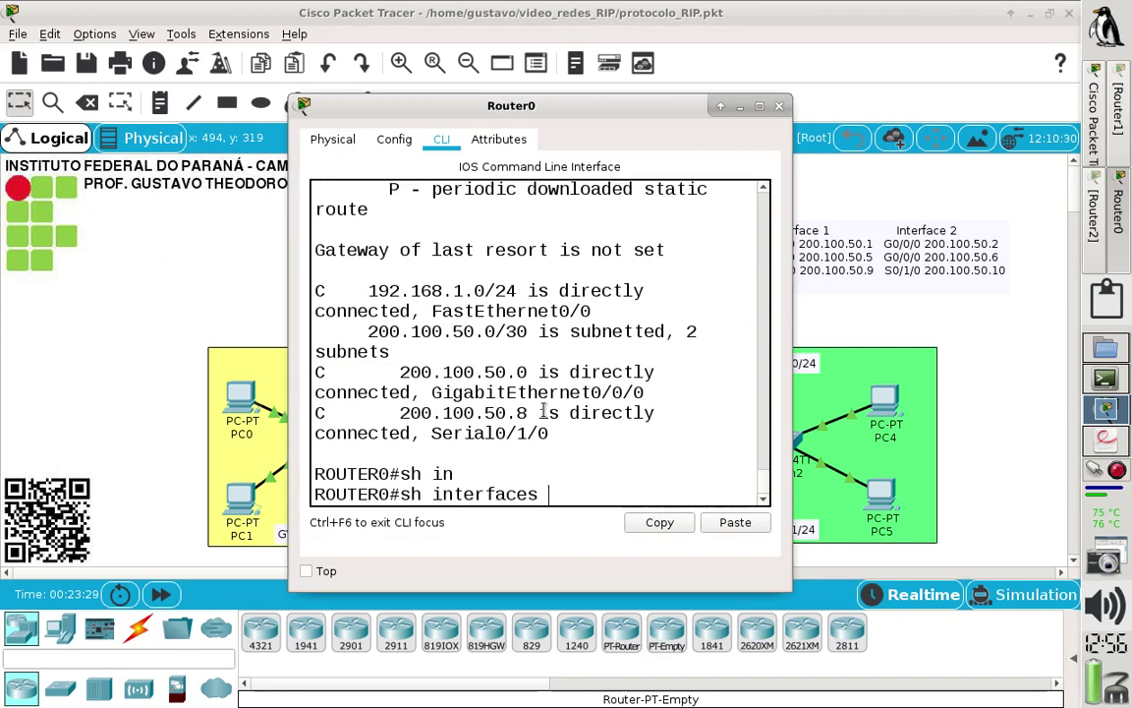
pyautogui.write('s0/1/')
pyautogui.press('Return')
pyautogui.press('Up')
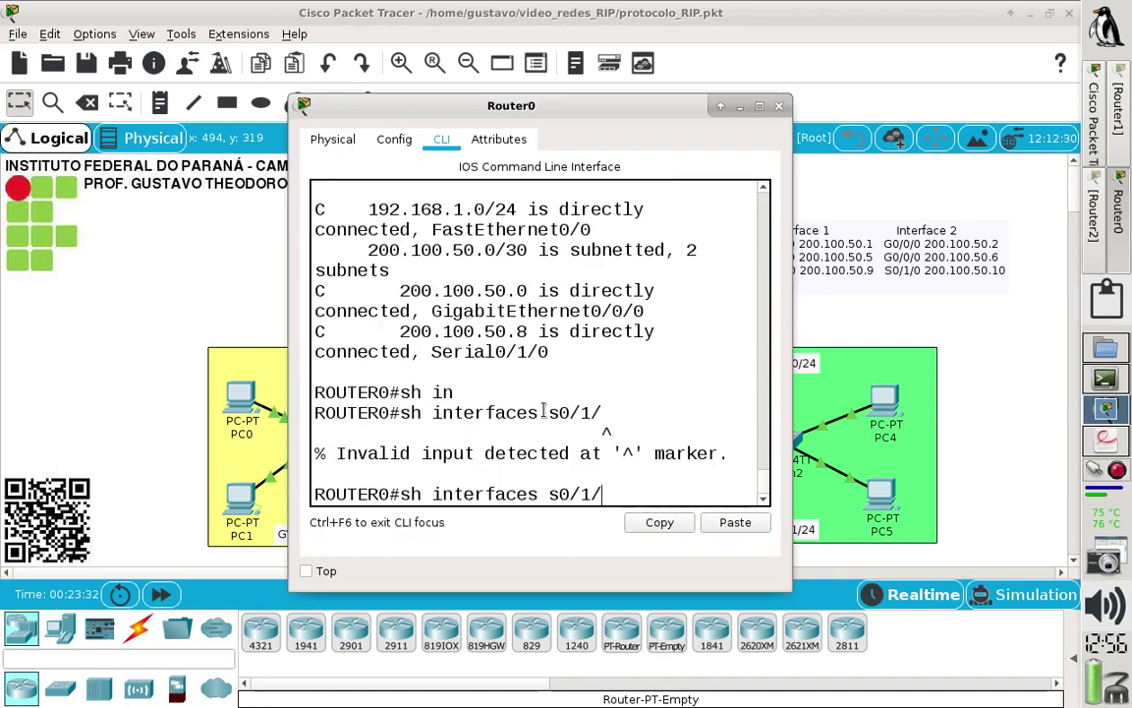
pyautogui.write('0')
pyautogui.press('Return')
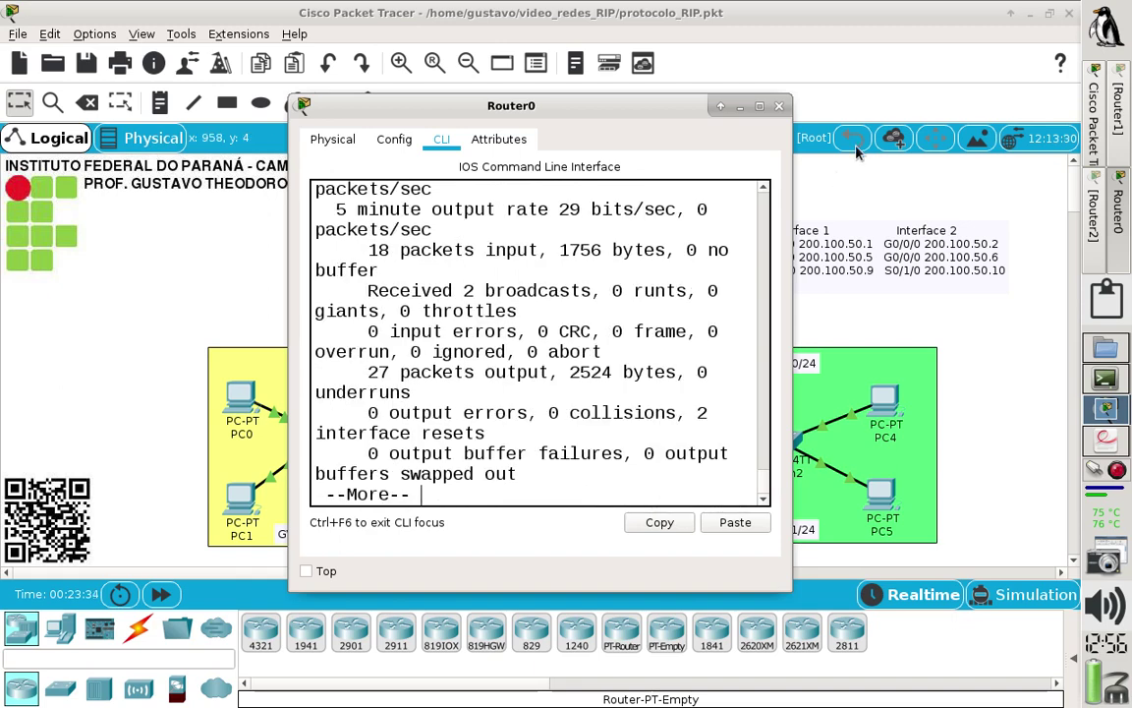
pyautogui.click(759, 106)
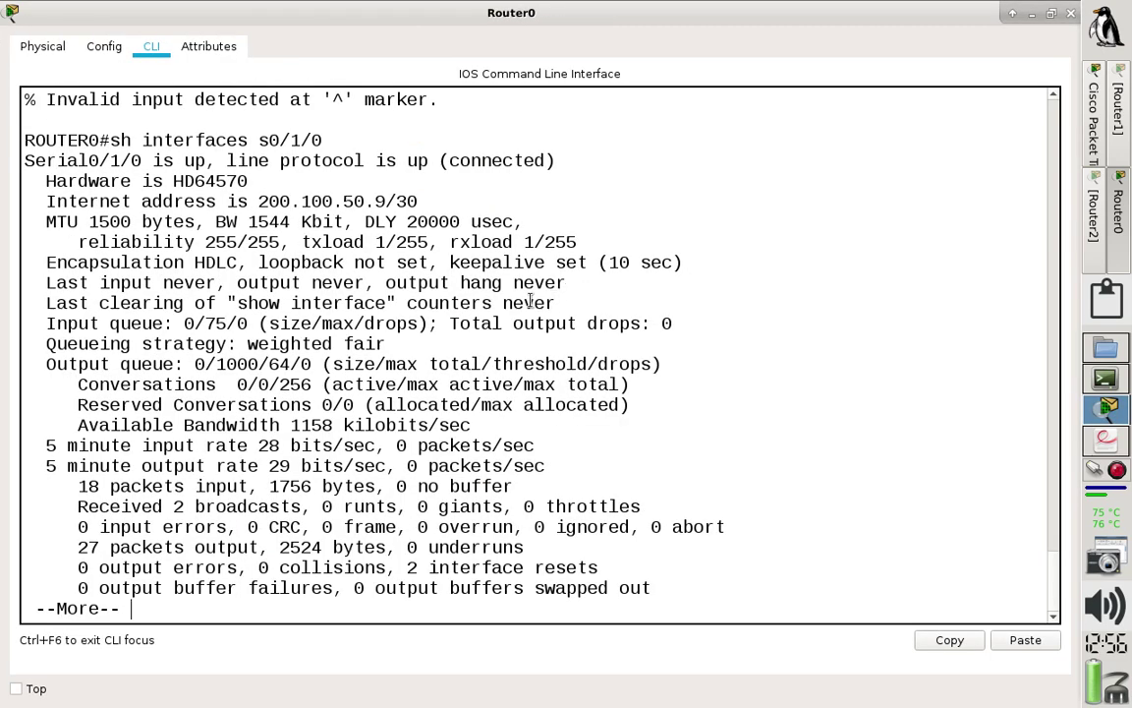
pyautogui.press('Return')
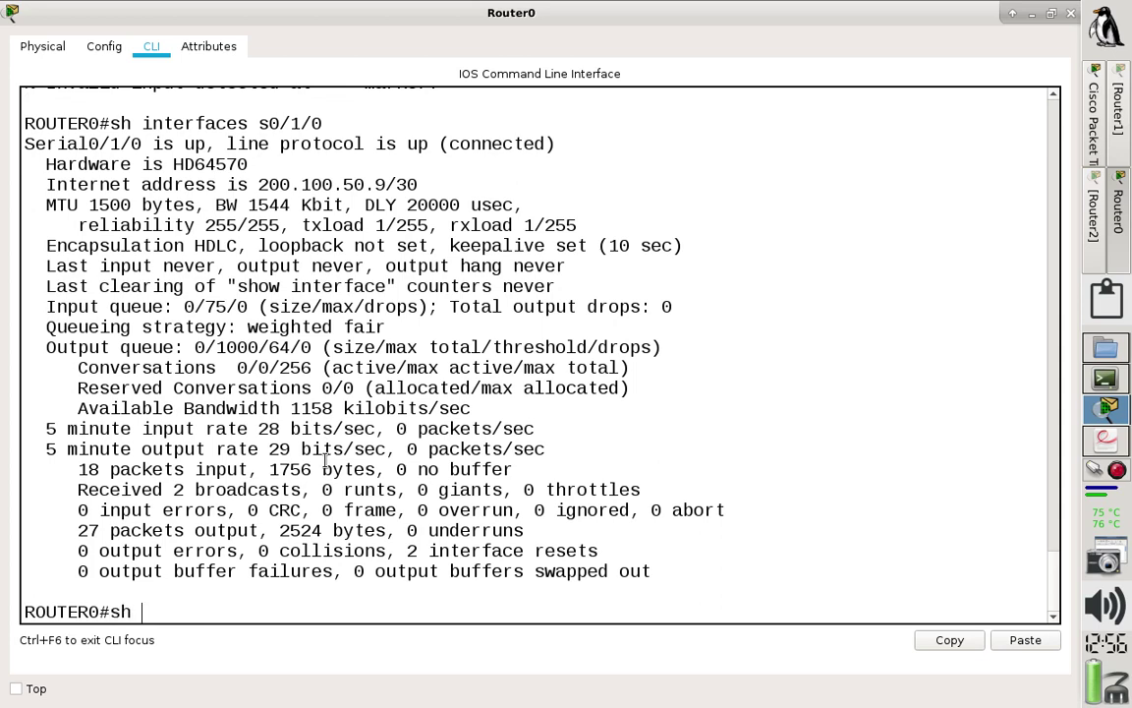
# Show Router0's configuration with sh running-config, page through to interface Serial0/1/0 and highlight its clock rate value.
pyautogui.write('sh run')
pyautogui.press('Tab')
pyautogui.press('Return')
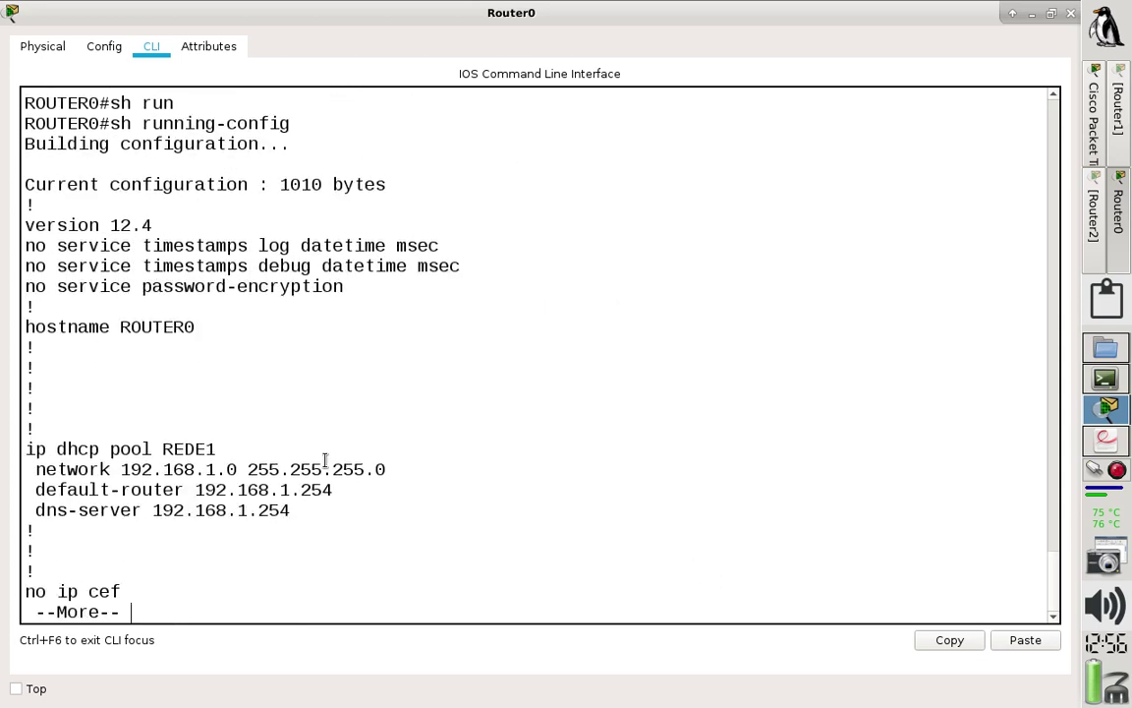
pyautogui.press('Return')
pyautogui.press('Return')
pyautogui.press('Return')
pyautogui.press('Return')
pyautogui.press('Return')
pyautogui.press('Return')
pyautogui.press('Return')
pyautogui.press('Return')
pyautogui.press('Return')
pyautogui.press('Return')
pyautogui.press('Return')
pyautogui.press('Return')
pyautogui.press('Return')
pyautogui.press('Return')
pyautogui.press('Return')
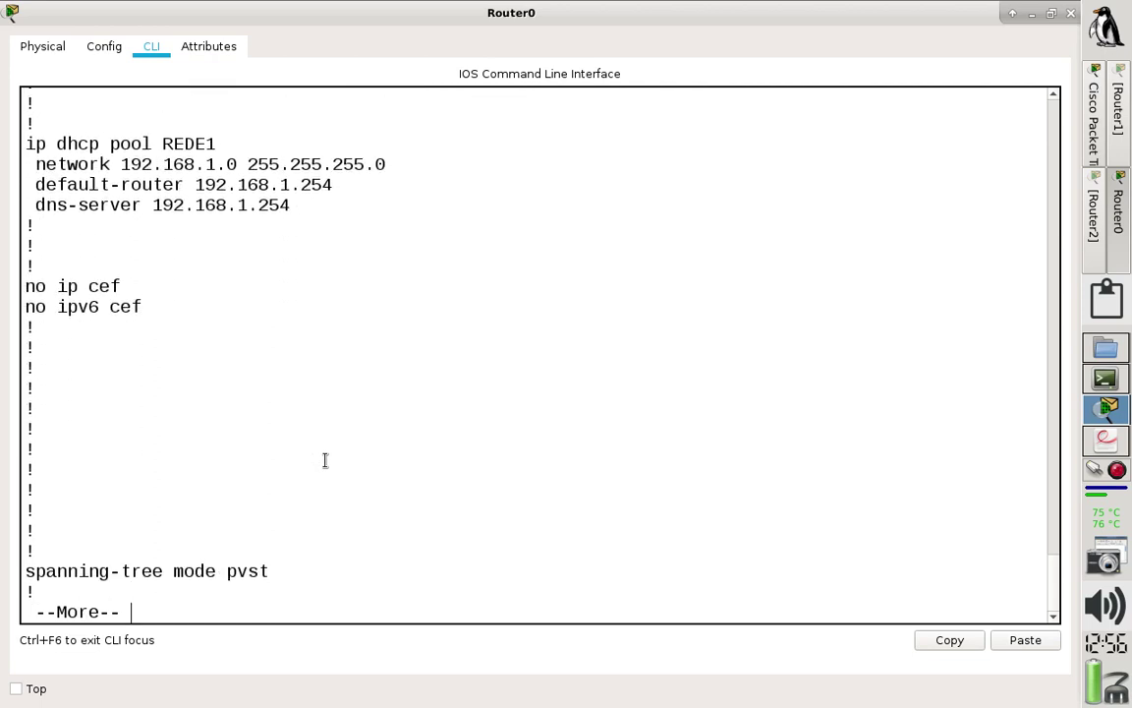
pyautogui.press('Return')
pyautogui.press('Return')
pyautogui.press('Return')
pyautogui.press('Return')
pyautogui.press('Return')
pyautogui.press('Return')
pyautogui.press('Return')
pyautogui.press('Return')
pyautogui.press('Return')
pyautogui.press('Return')
pyautogui.press('Return')
pyautogui.press('Return')
pyautogui.press('Return')
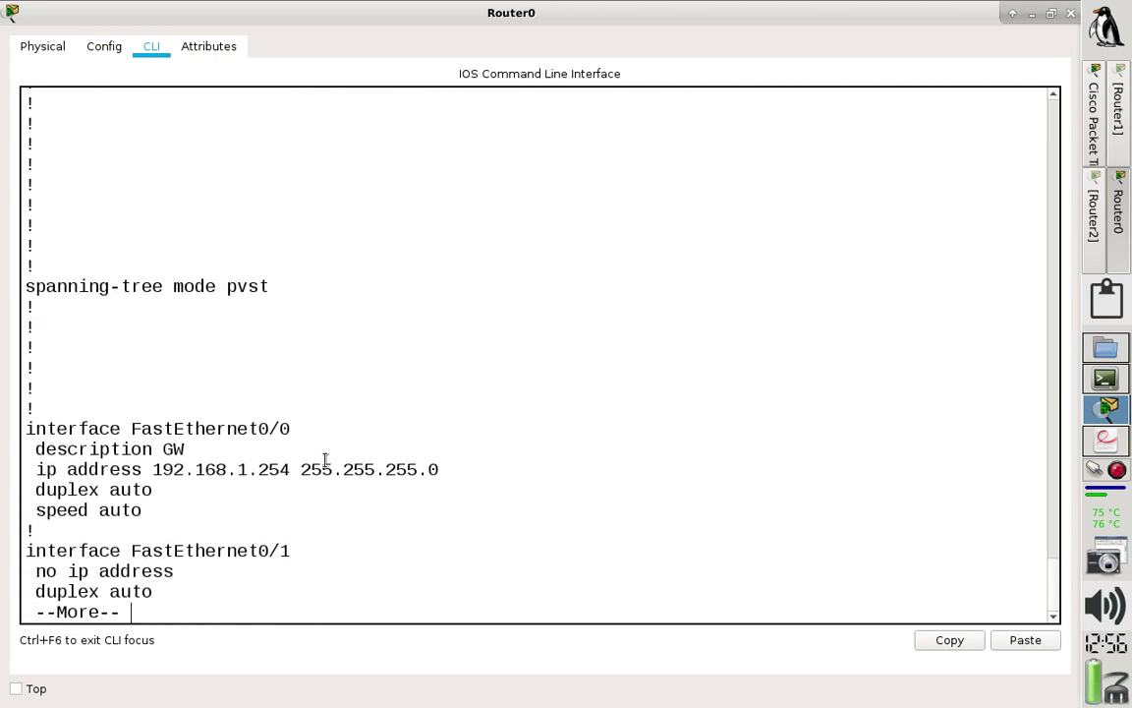
pyautogui.press('Return')
pyautogui.press('Return')
pyautogui.press('Return')
pyautogui.press('Return')
pyautogui.press('Return')
pyautogui.press('Return')
pyautogui.press('Return')
pyautogui.press('Return')
pyautogui.press('Return')
pyautogui.press('Return')
pyautogui.press('Return')
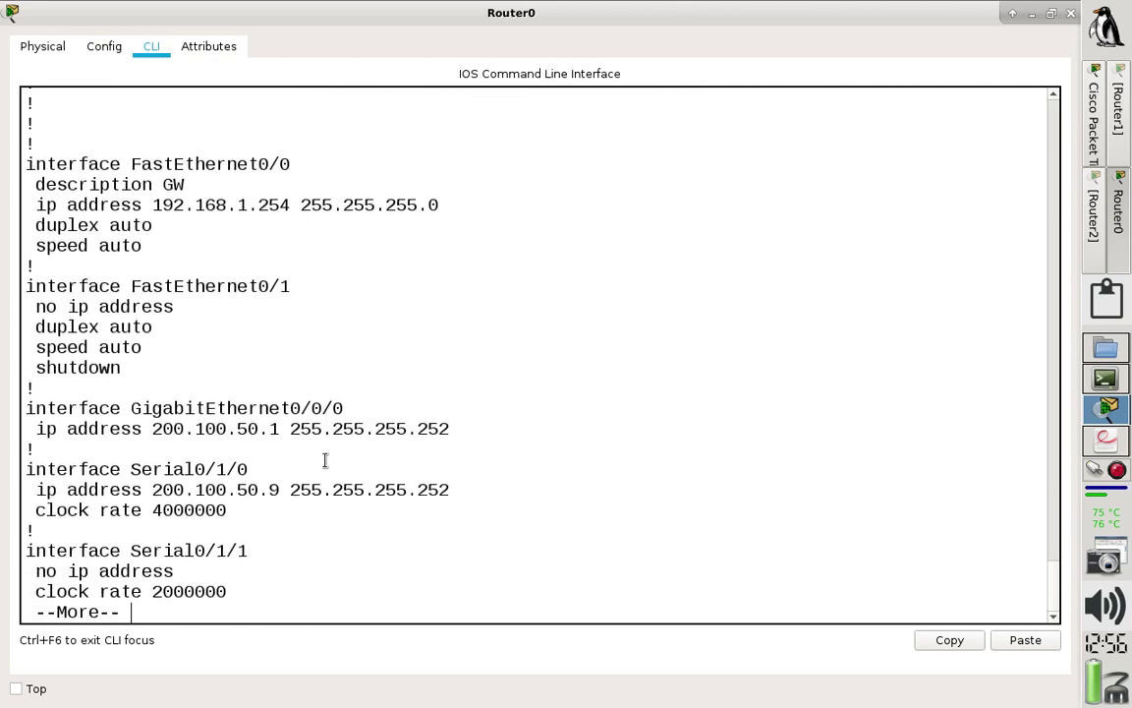
pyautogui.press('Return')
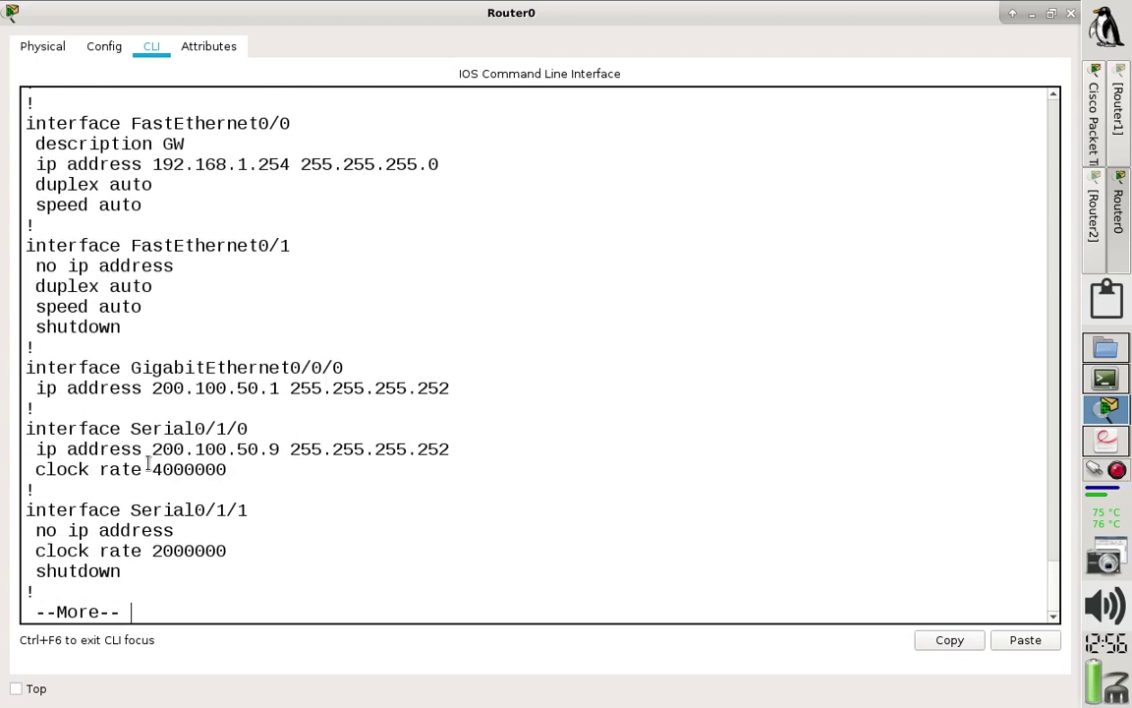
pyautogui.moveTo(152, 469); pyautogui.dragTo(240, 474)
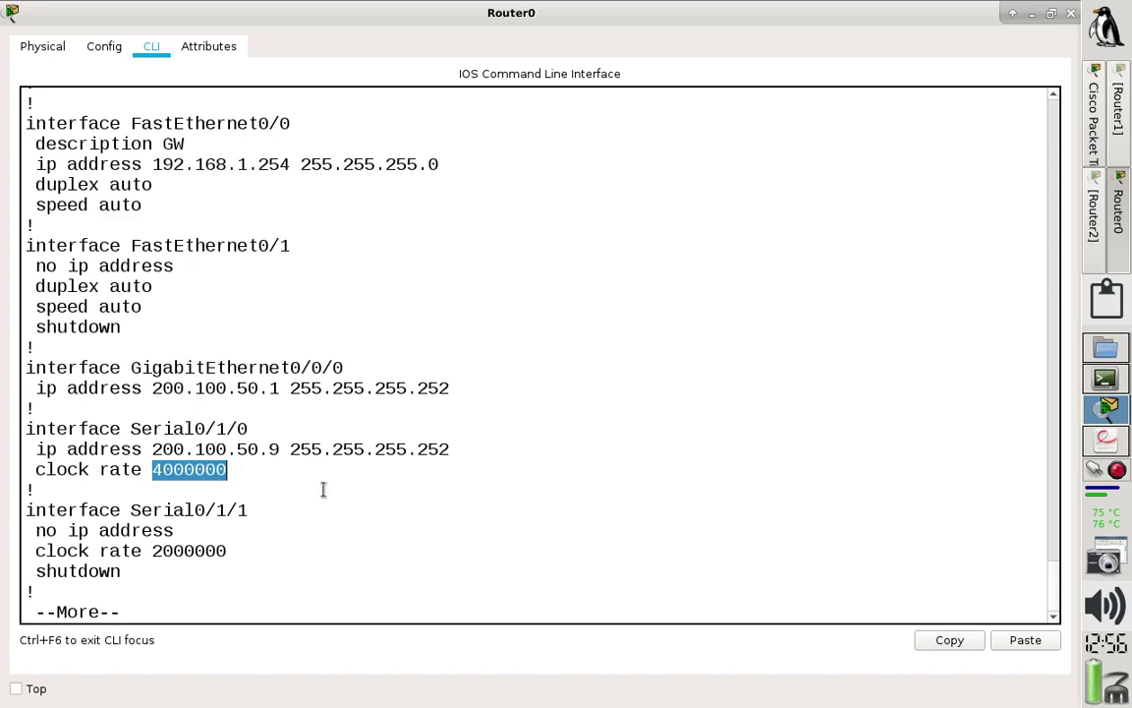
# Switch to the terminal, add the line 4000000 = 4 Mbps below the 1 Gbps conversion, and save notes_RIP.txt.
pyautogui.click(1107, 377)
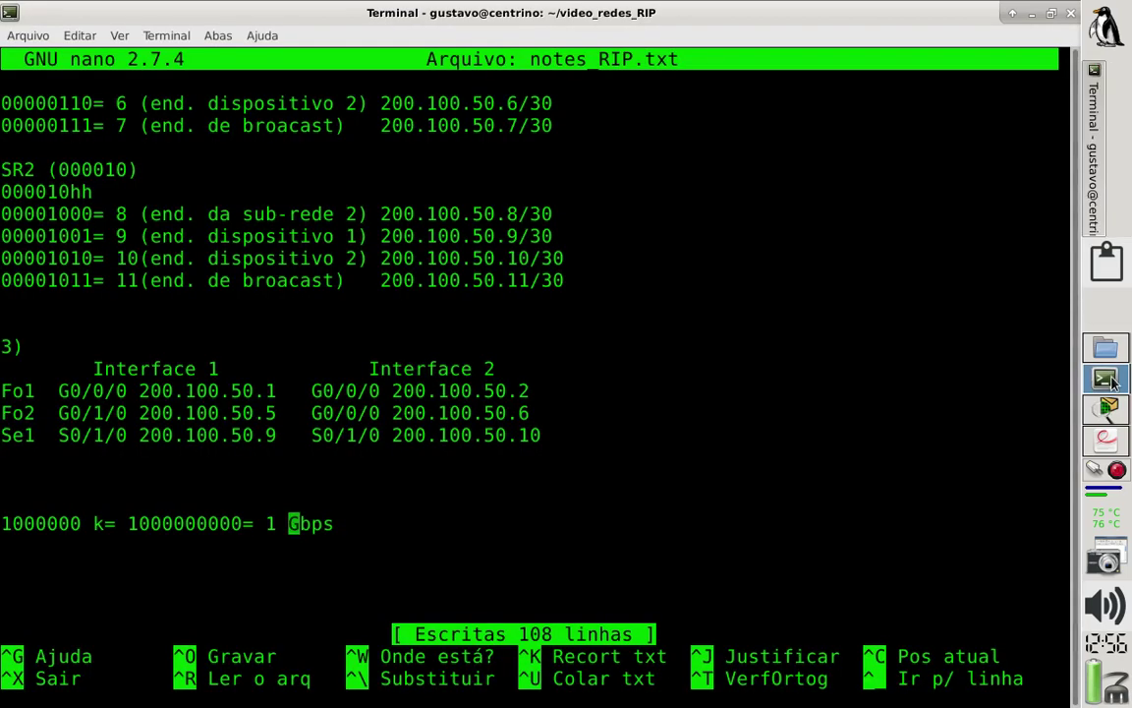
pyautogui.press('Down')
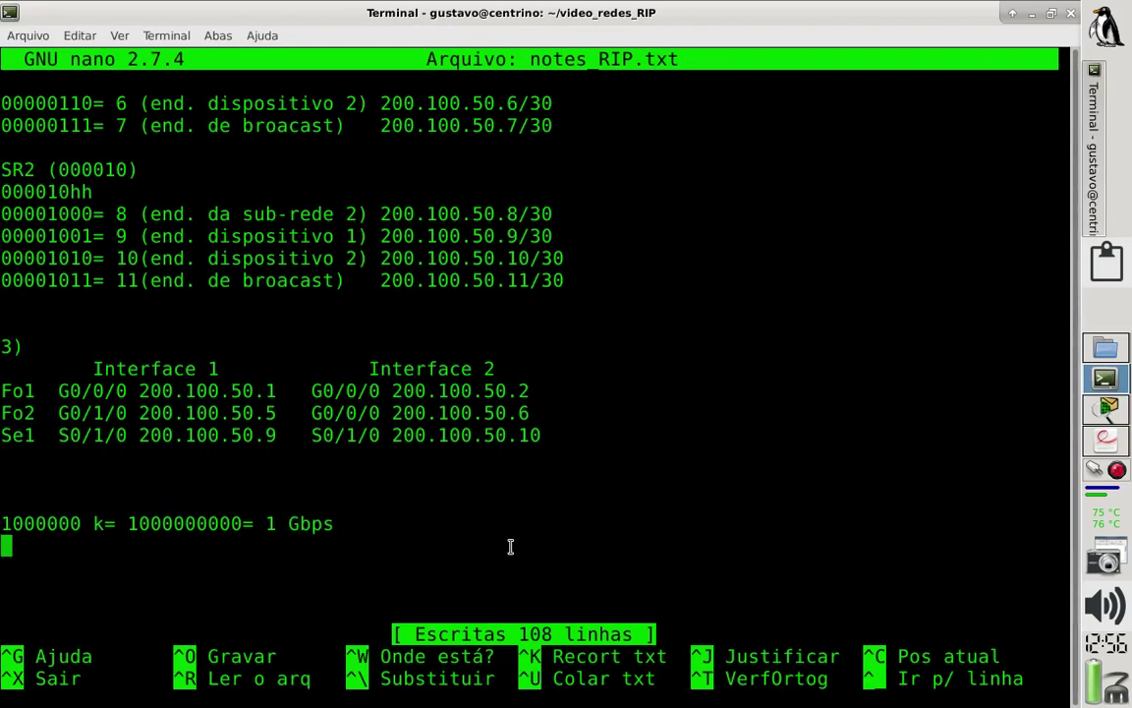
pyautogui.write('400000')
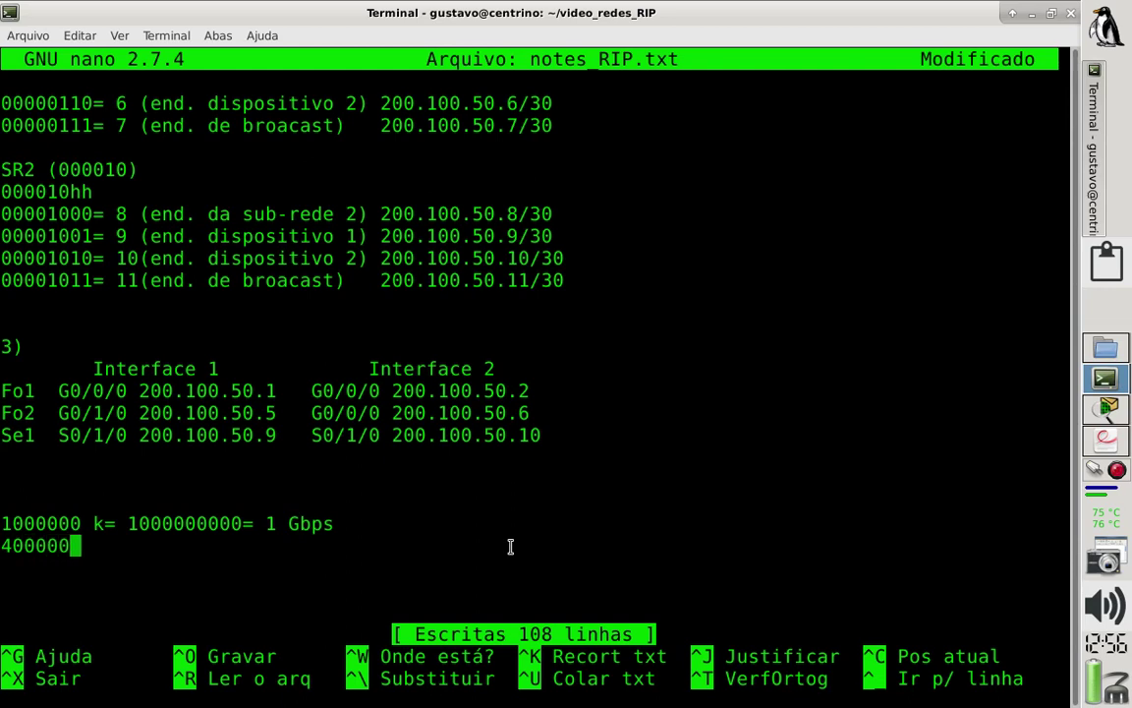
pyautogui.write('0 = 4 ')
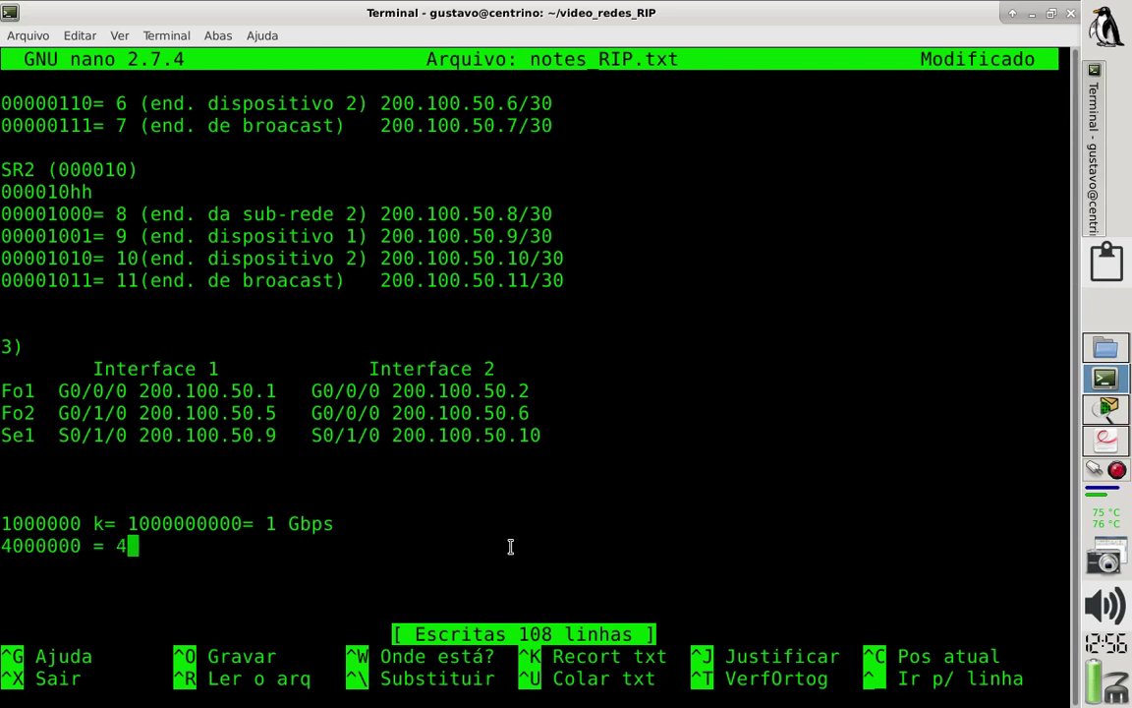
pyautogui.write('Mbps')
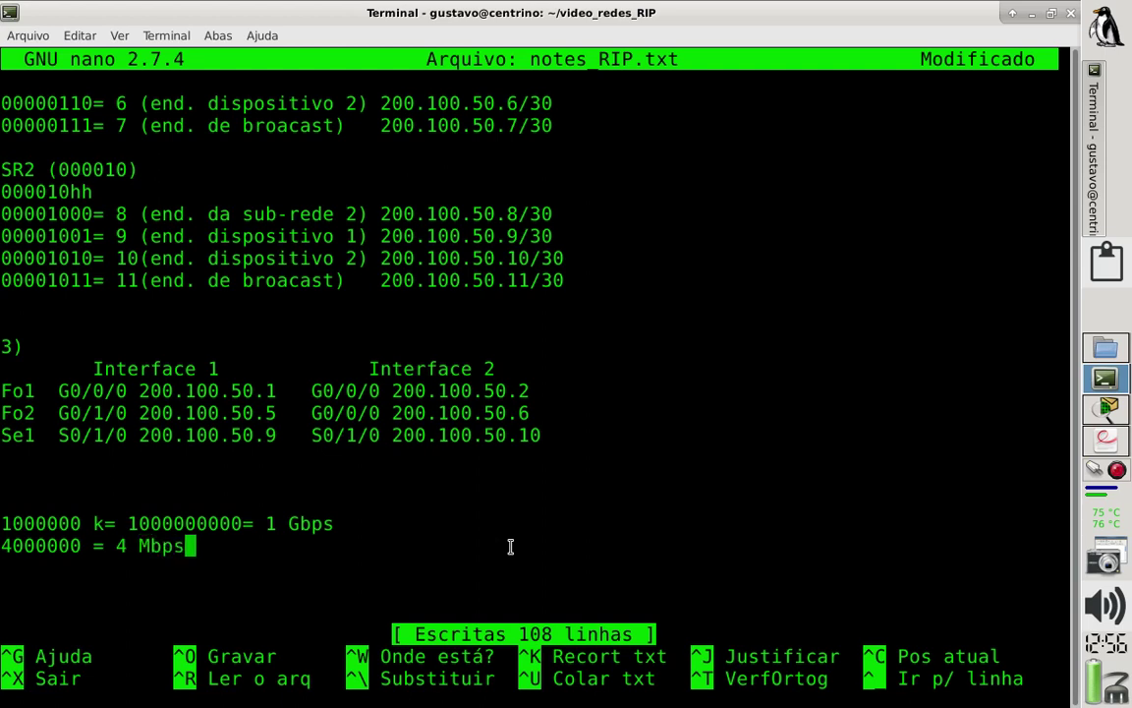
pyautogui.hotkey('ctrl', 'o')
pyautogui.press('Return')
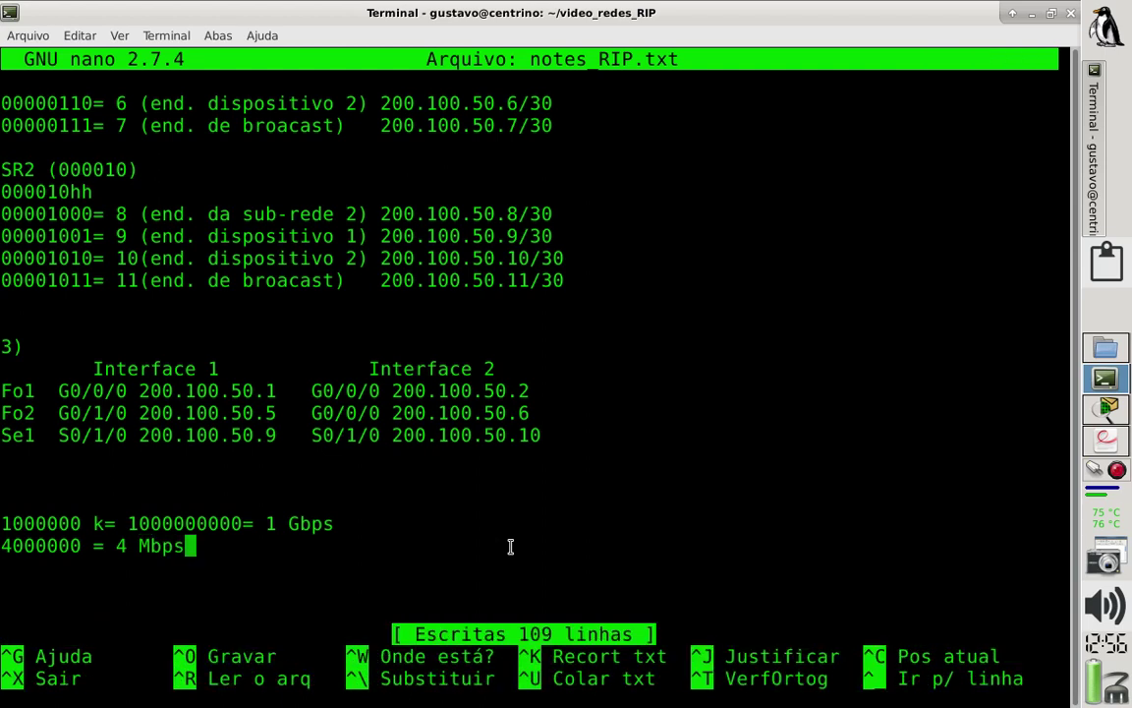
# Minimize Router0's window in Packet Tracer and review exercises 2 to 5 of laboratorio_RIP.pdf at 150% zoom.
pyautogui.click(1108, 412)
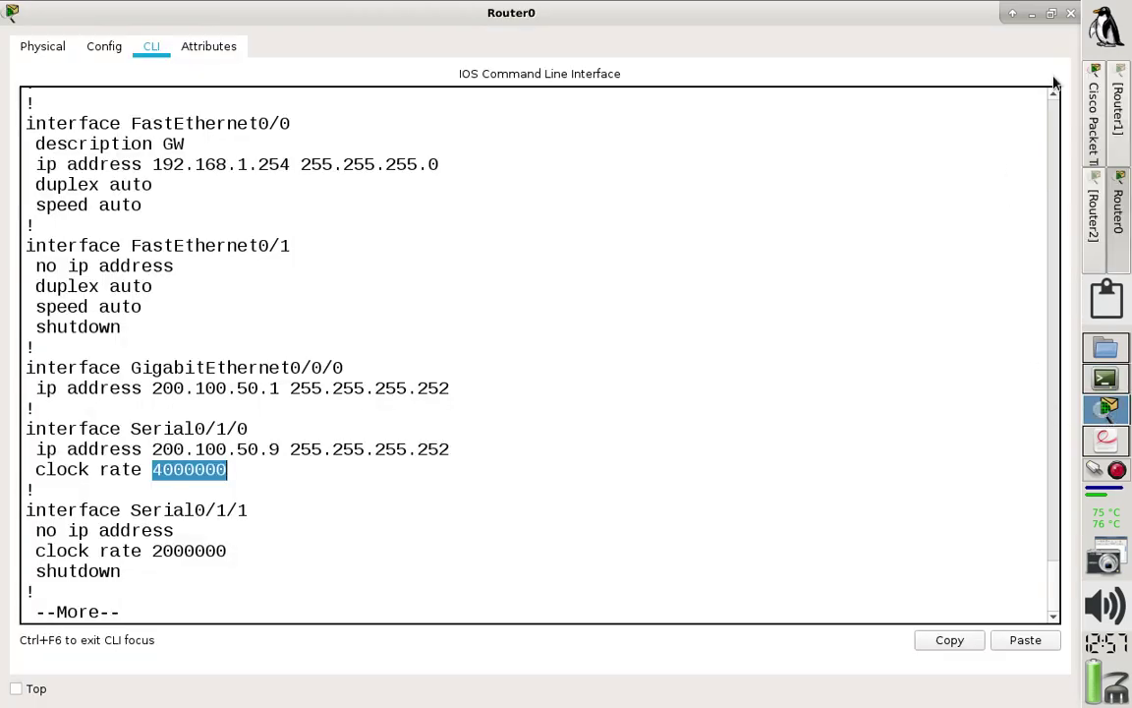
pyautogui.click(1032, 14)
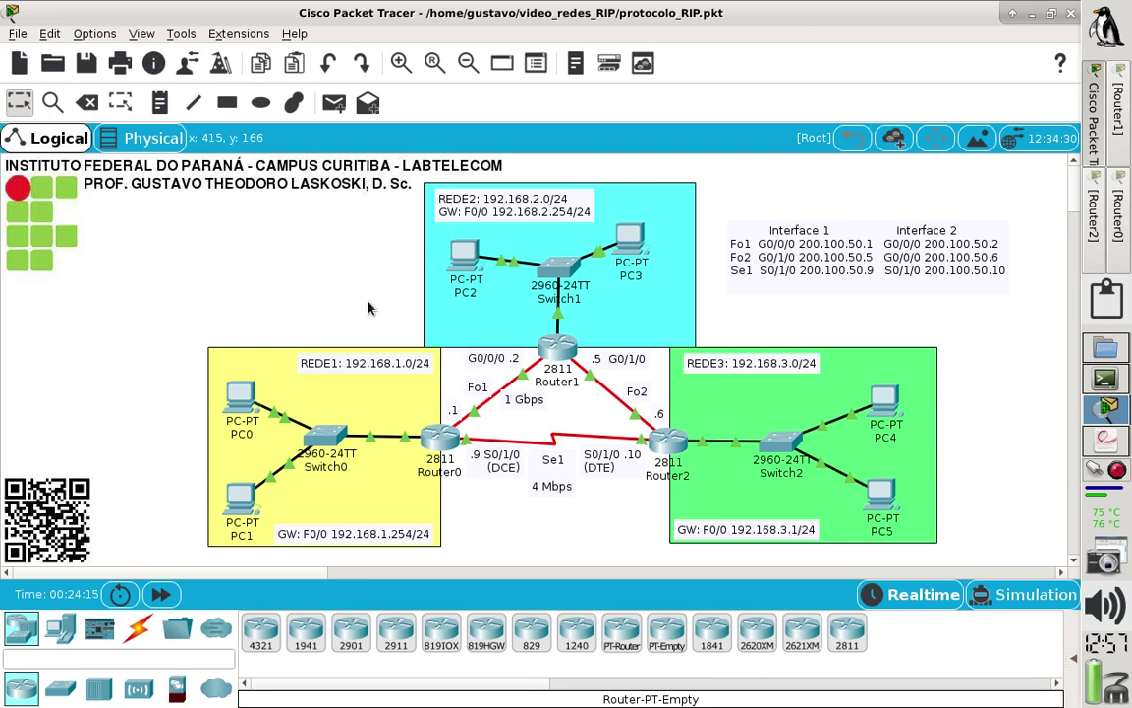
pyautogui.click(1107, 441)
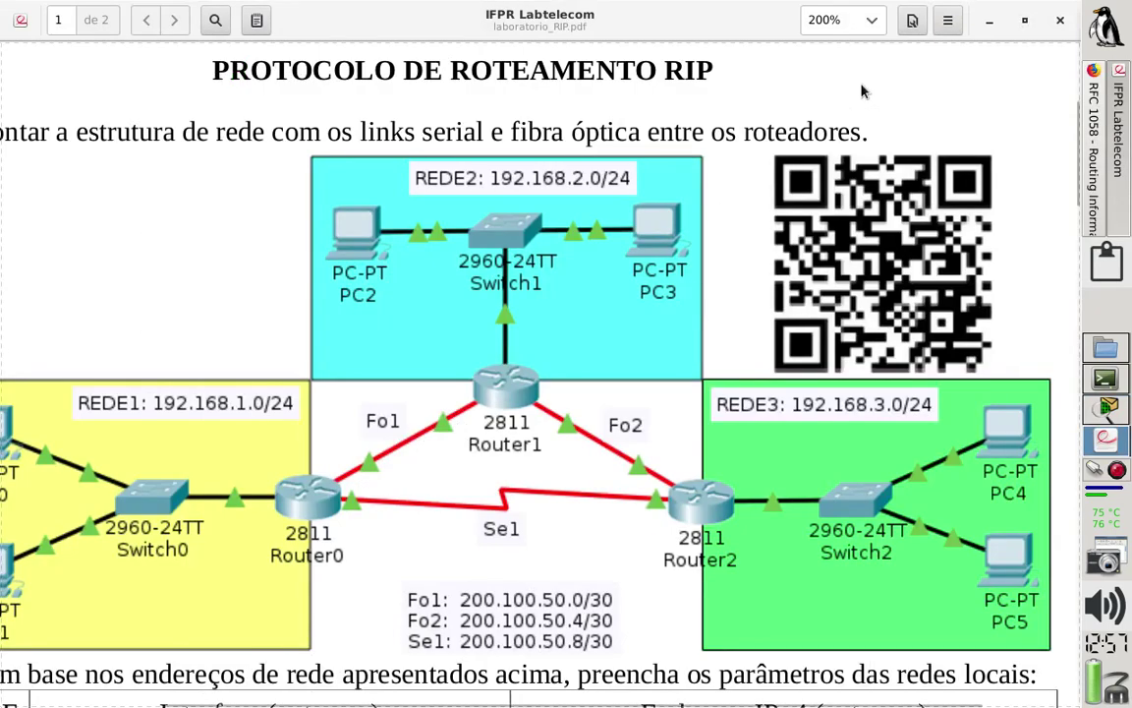
pyautogui.click(871, 22)
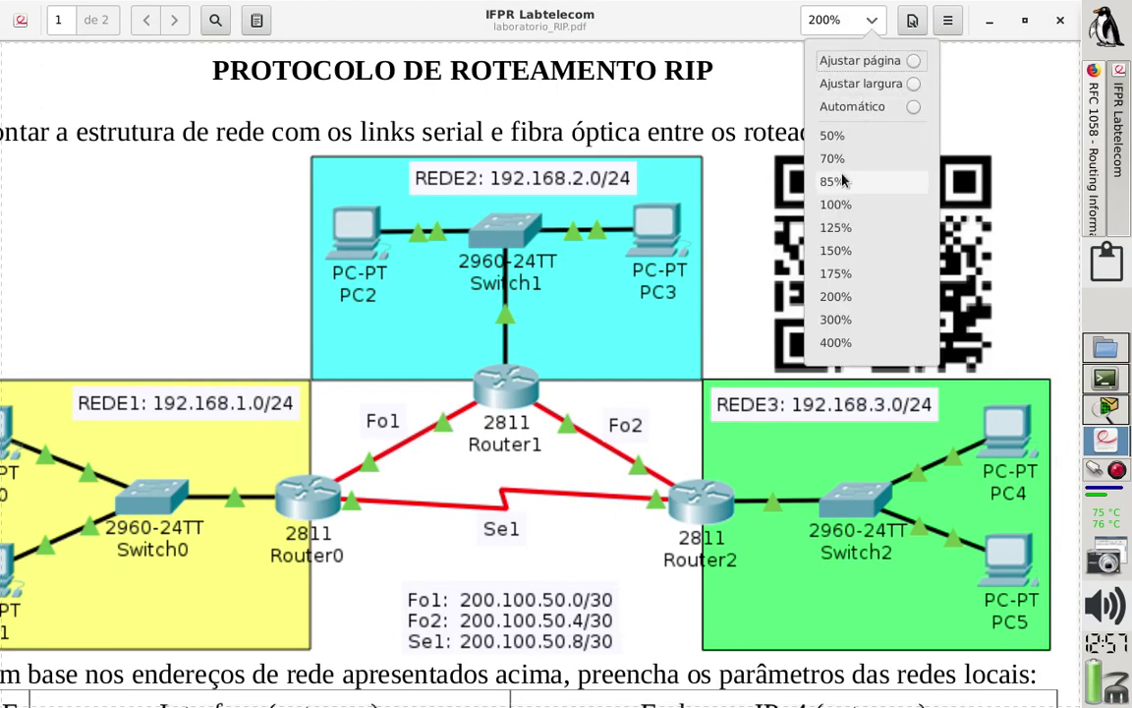
pyautogui.click(834, 205)
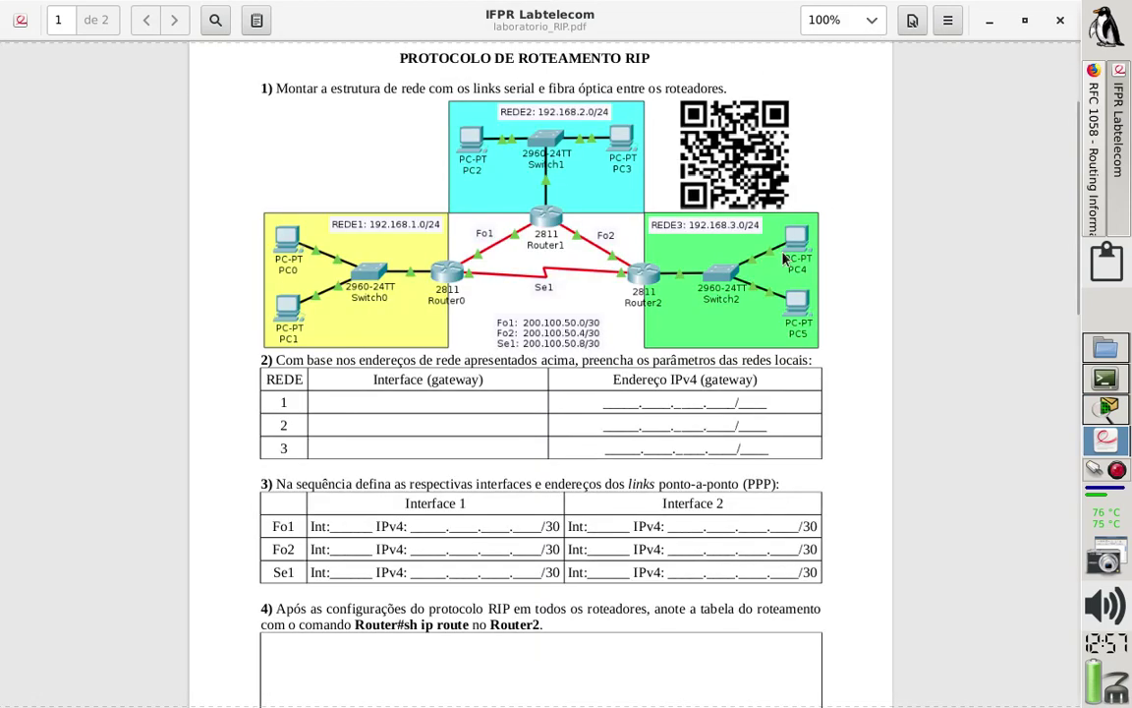
pyautogui.click(872, 22)
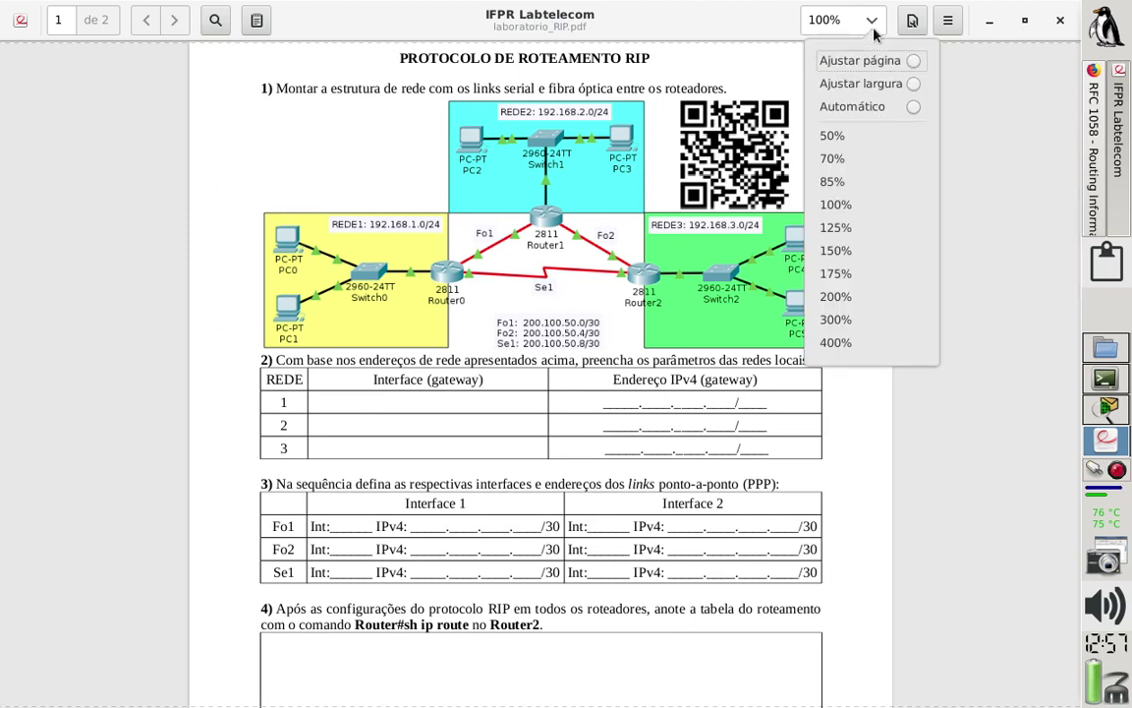
pyautogui.click(834, 254)
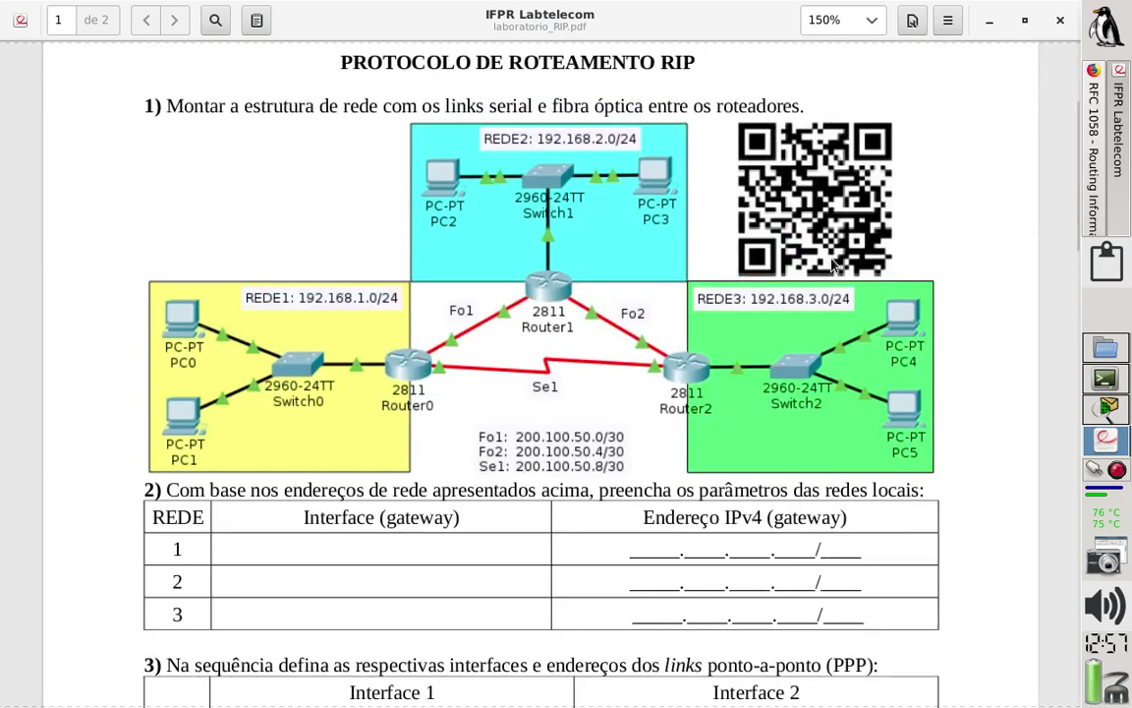
pyautogui.scroll(-10, 671, 376)
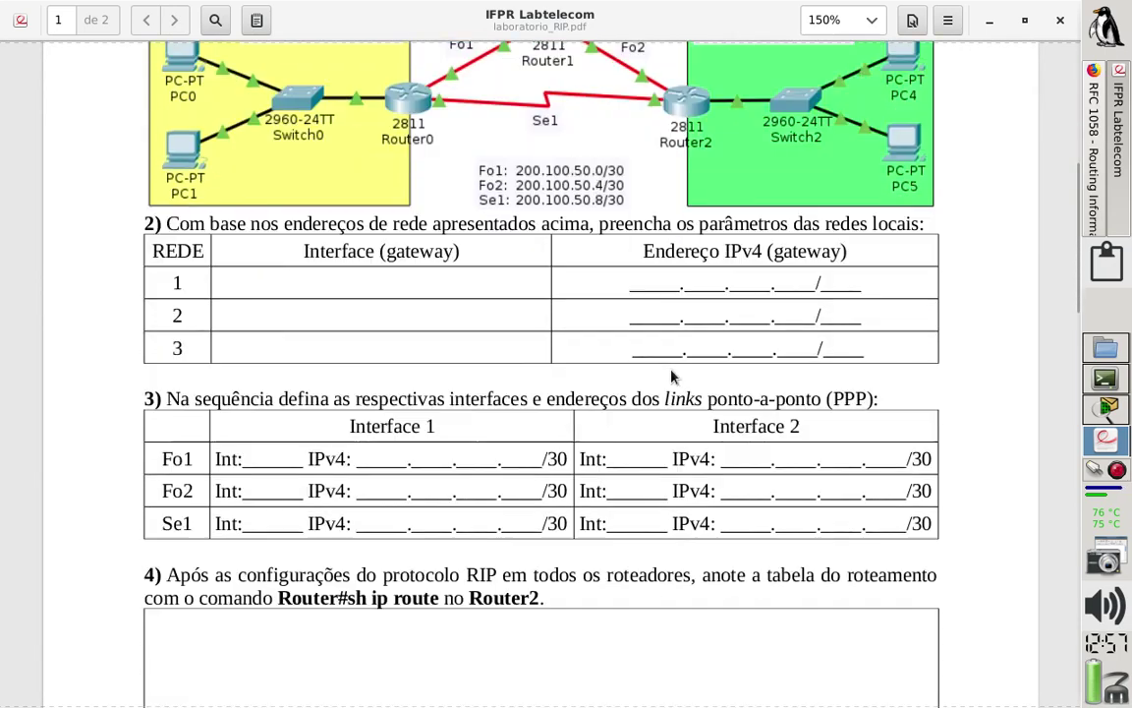
pyautogui.scroll(1, 671, 376)
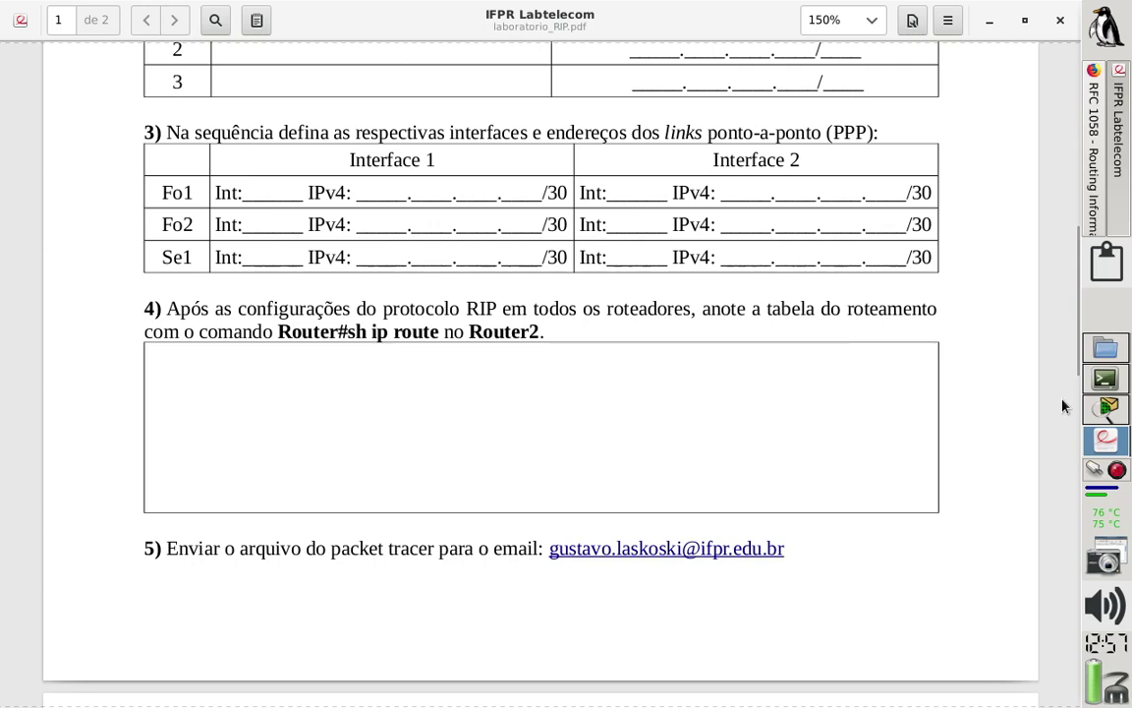
# Return to Router2's CLI in Packet Tracer, show its routing table with sh ip route and copy all the route entries.
pyautogui.click(1107, 408)
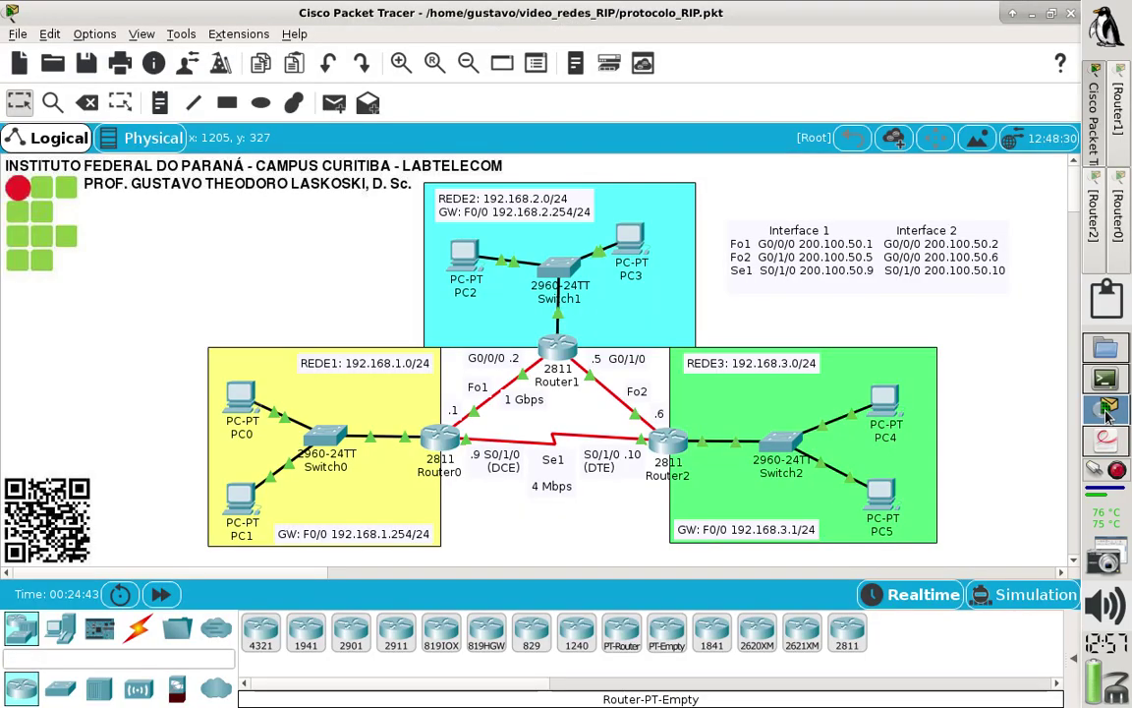
pyautogui.click(1101, 205)
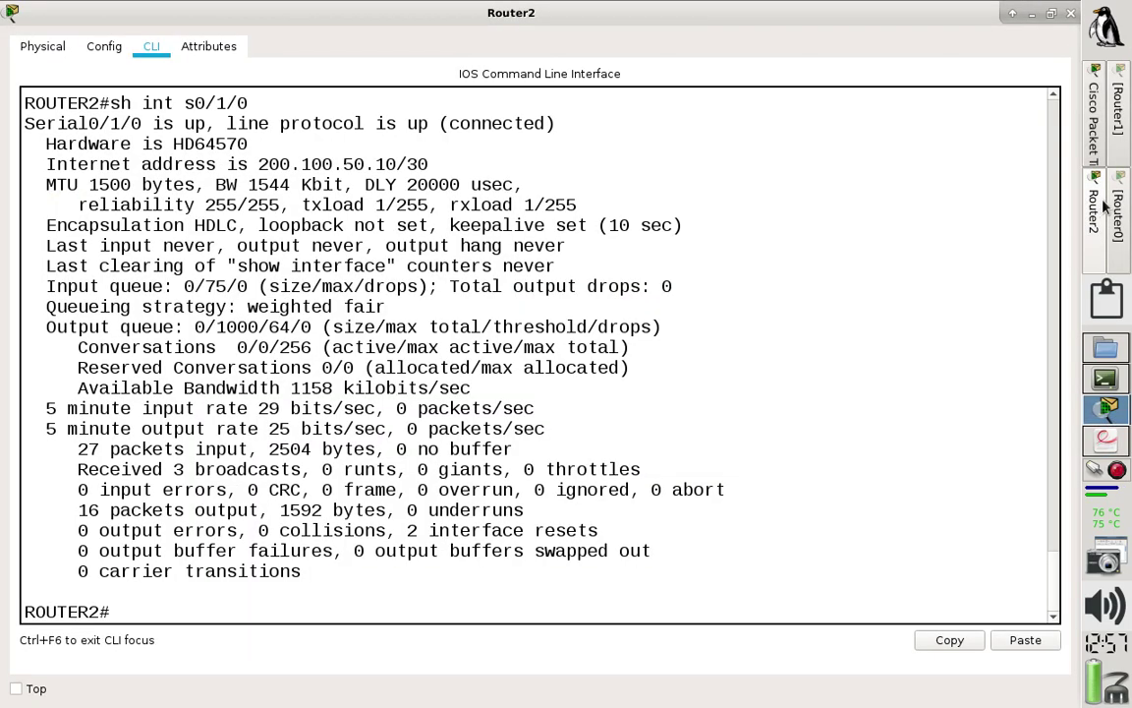
pyautogui.write('sh')
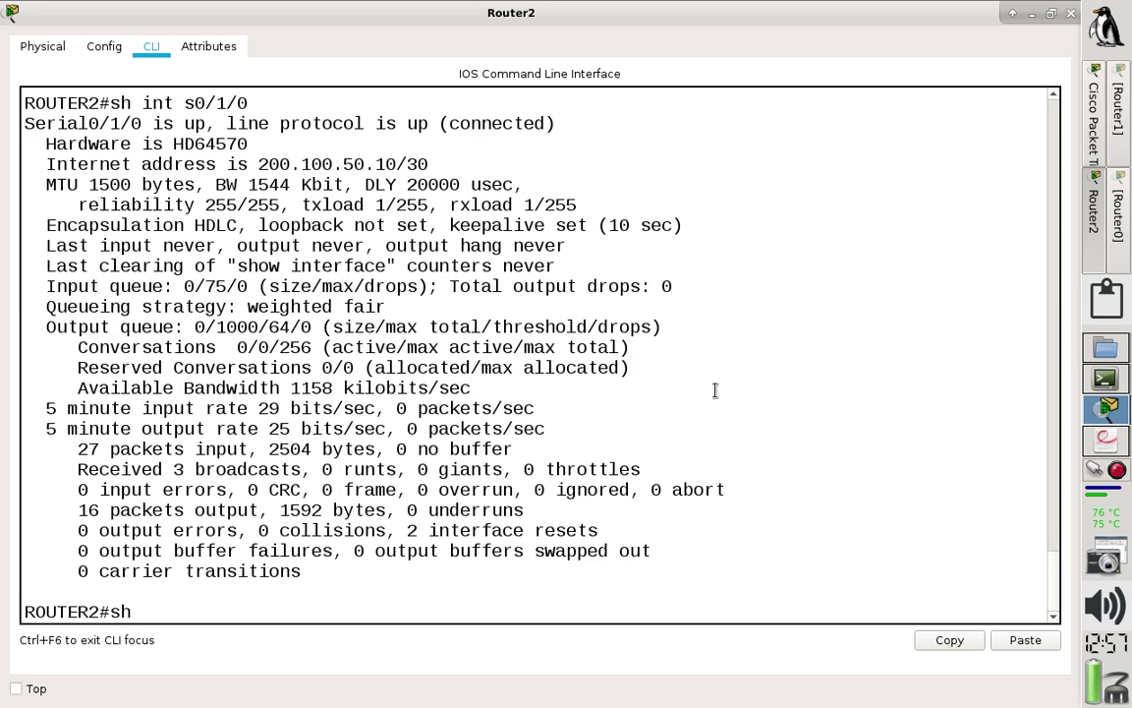
pyautogui.write(' ip route')
pyautogui.press('Return')
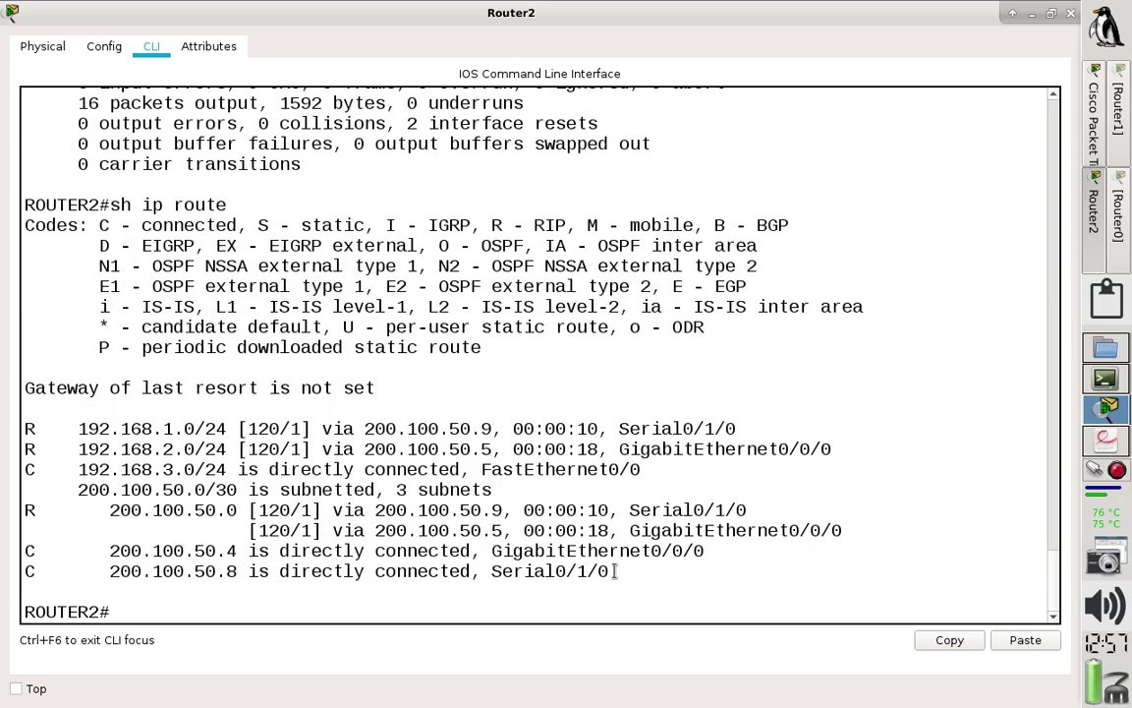
pyautogui.moveTo(612, 571); pyautogui.dragTo(21, 433)
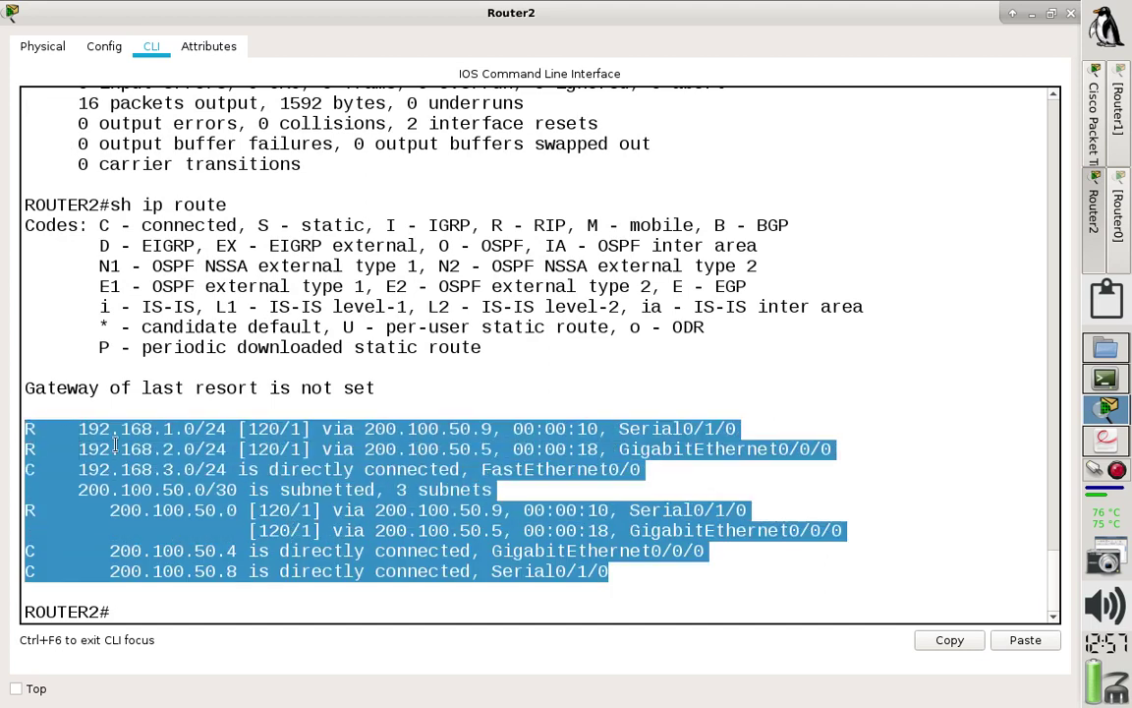
pyautogui.click(945, 640)
# Add a 4) heading at the end of notes_RIP.txt in the terminal, paste Router2's routes under it and save the file.
pyautogui.click(1102, 379)
pyautogui.press('Return')
pyautogui.press('Return')
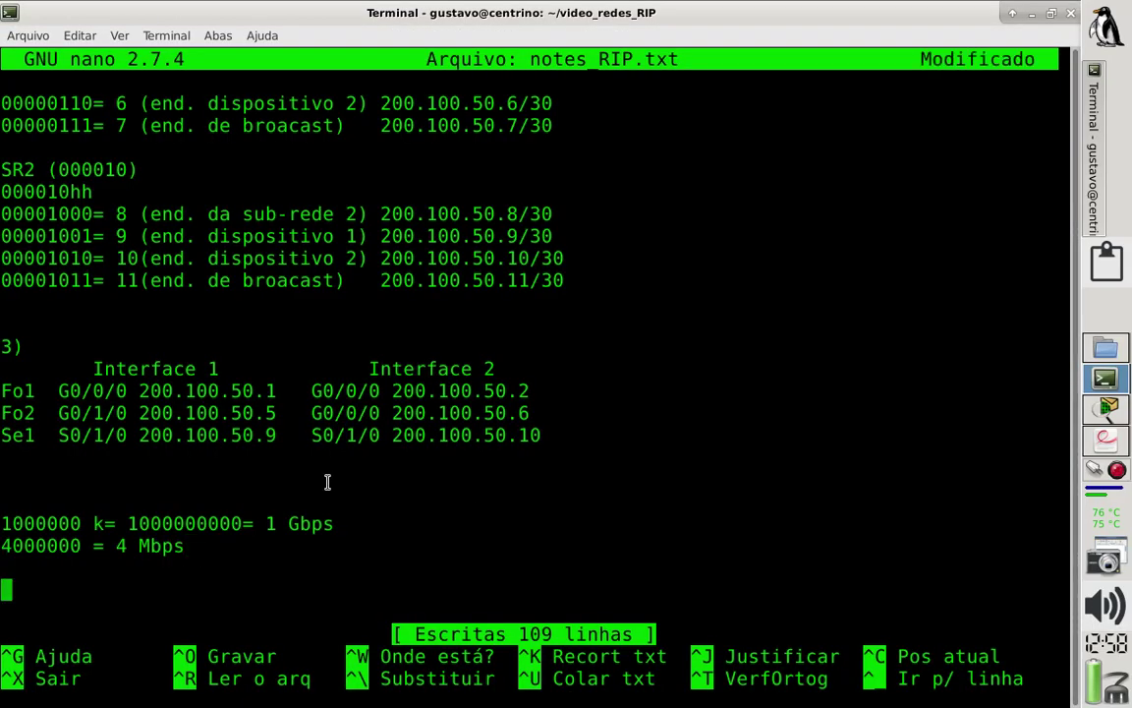
pyautogui.write('4)')
pyautogui.press('Return')
pyautogui.press('Return')
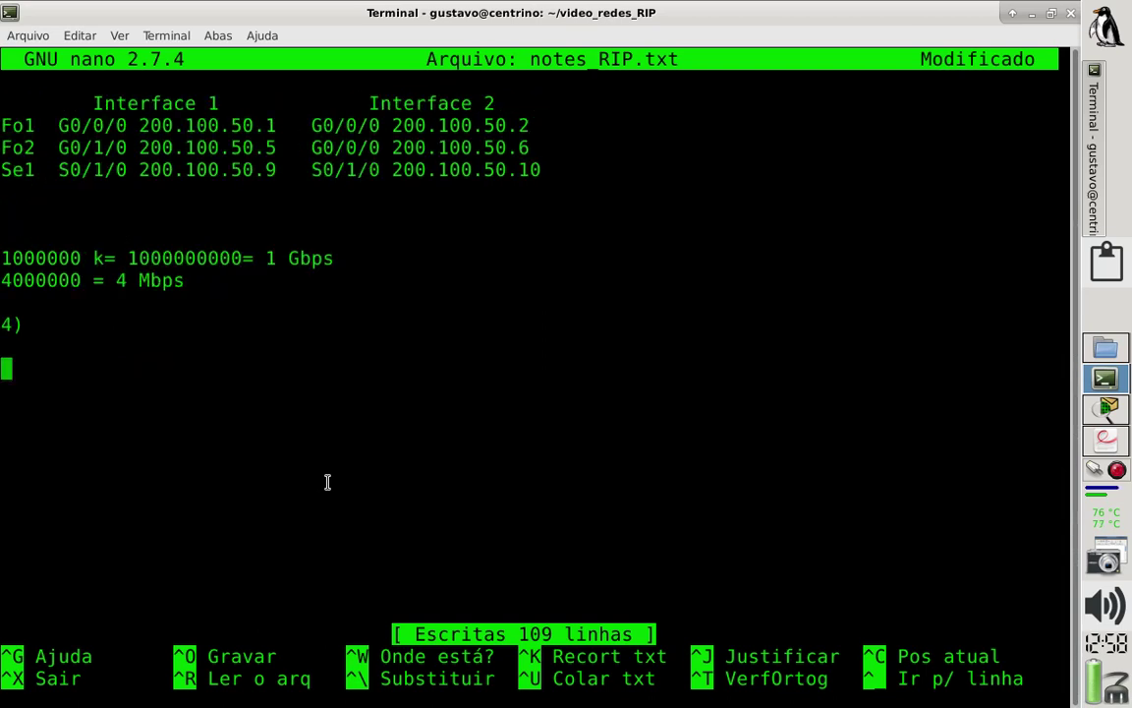
pyautogui.hotkey('ctrl', 'shift', 'v')
pyautogui.hotkey('ctrl', 'o')
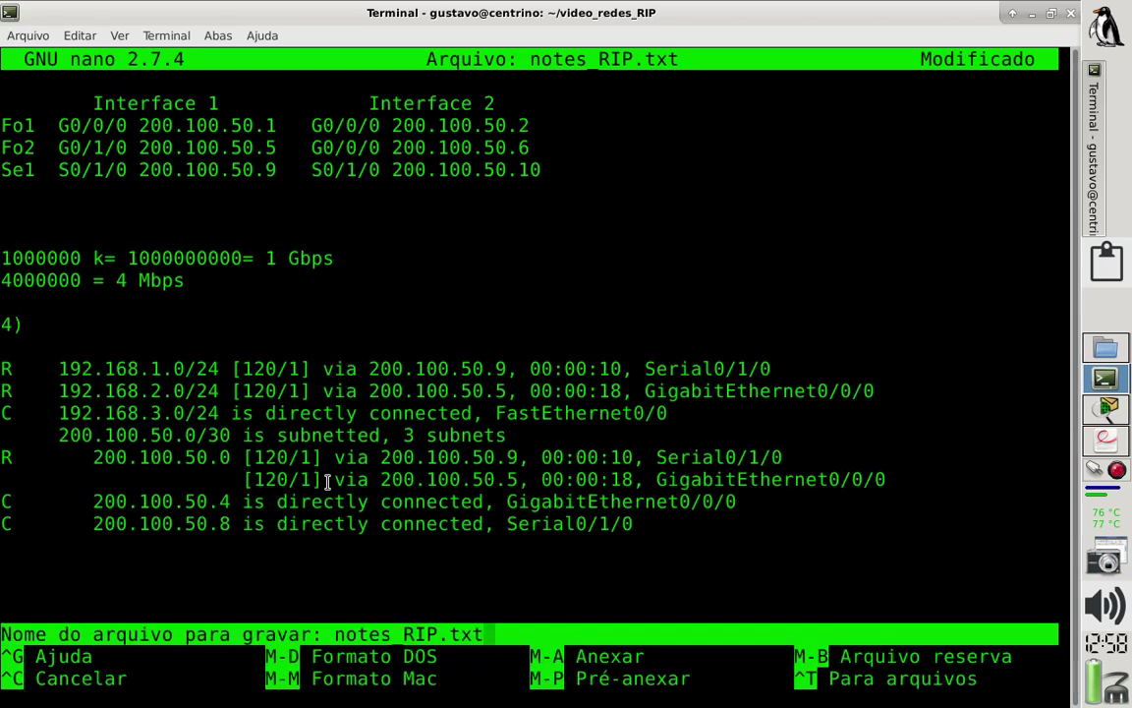
pyautogui.press('Return')
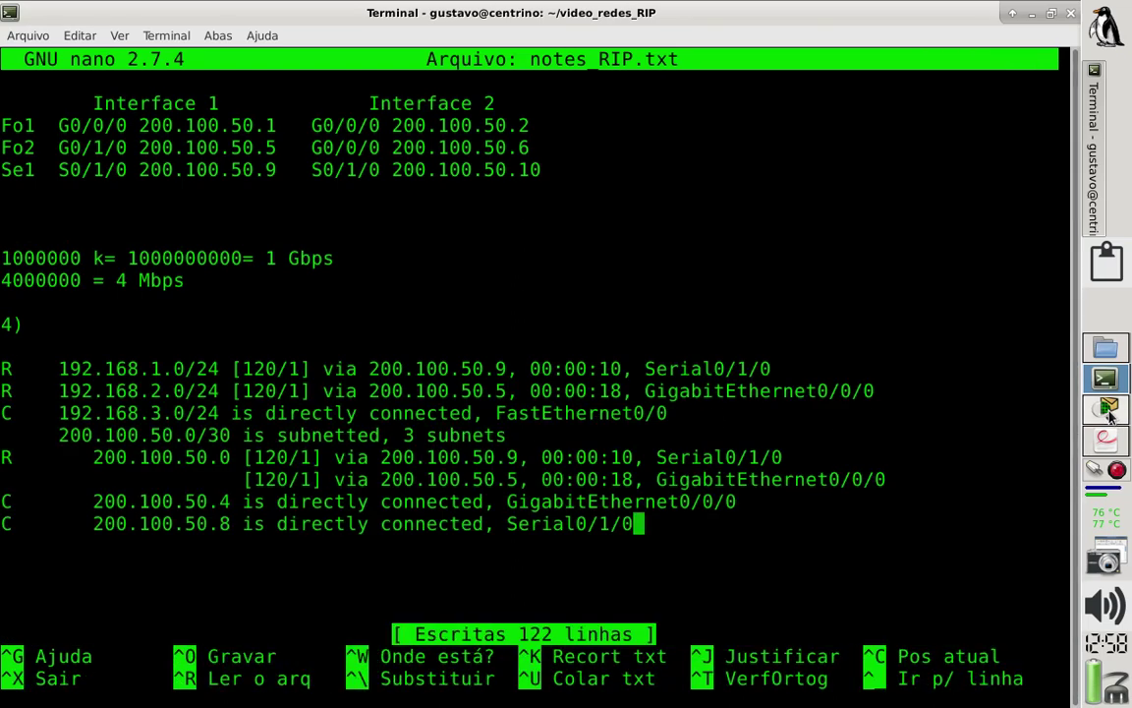
# Close Router2's window in Packet Tracer and show Router1's routing table with sh ip route.
pyautogui.hotkey('alt', 'Tab')
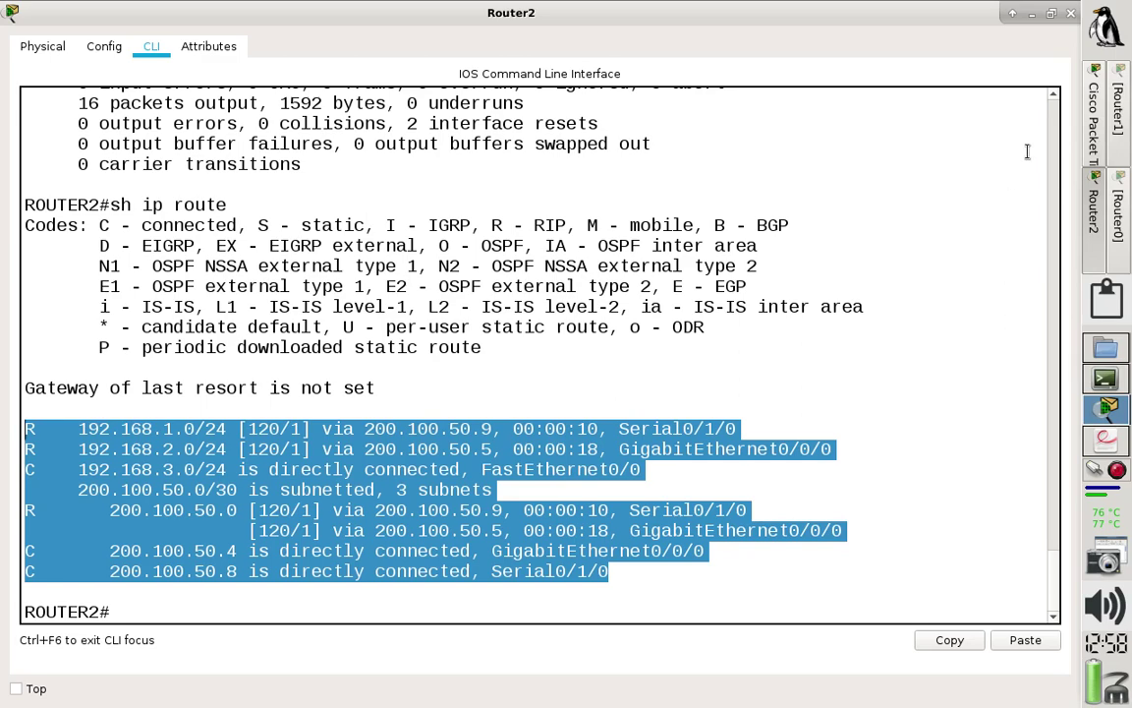
pyautogui.click(1069, 14)
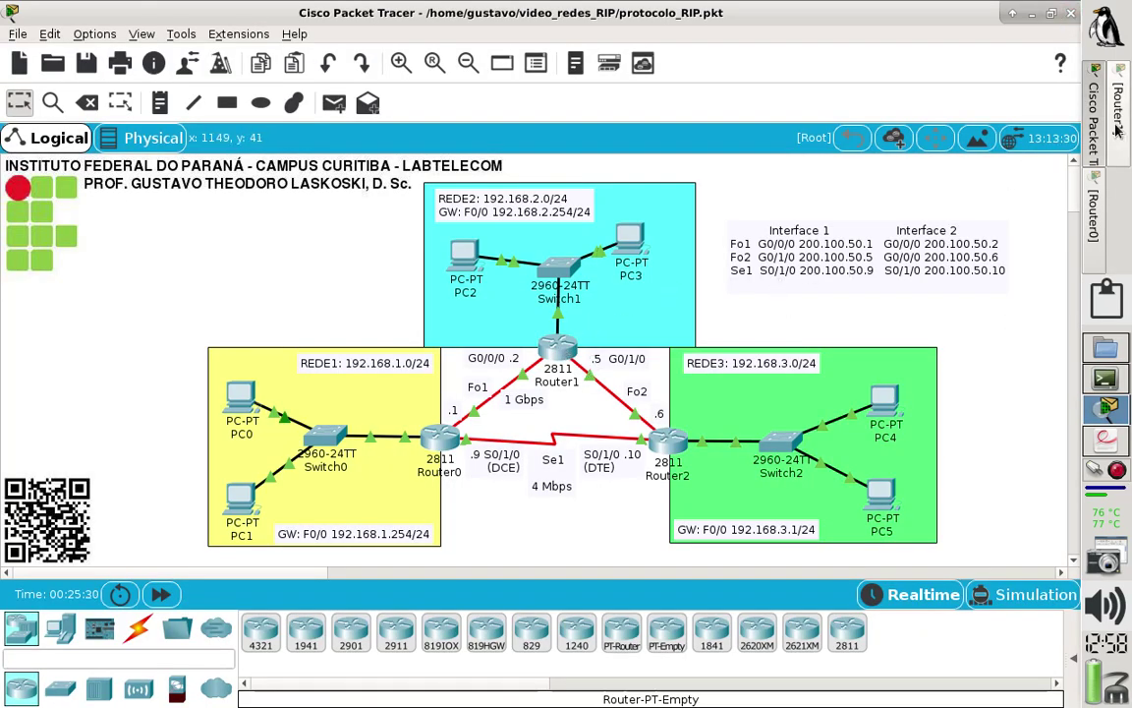
pyautogui.click(1119, 124)
pyautogui.click(695, 441)
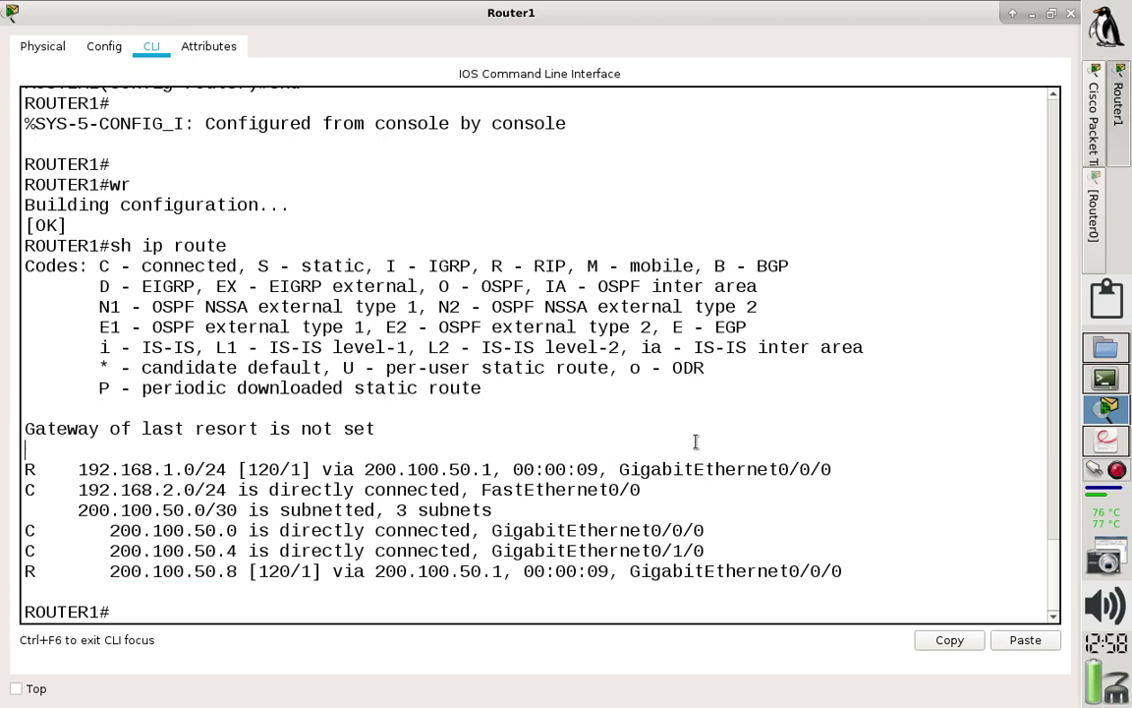
pyautogui.write('sh ip route')
pyautogui.press('Return')
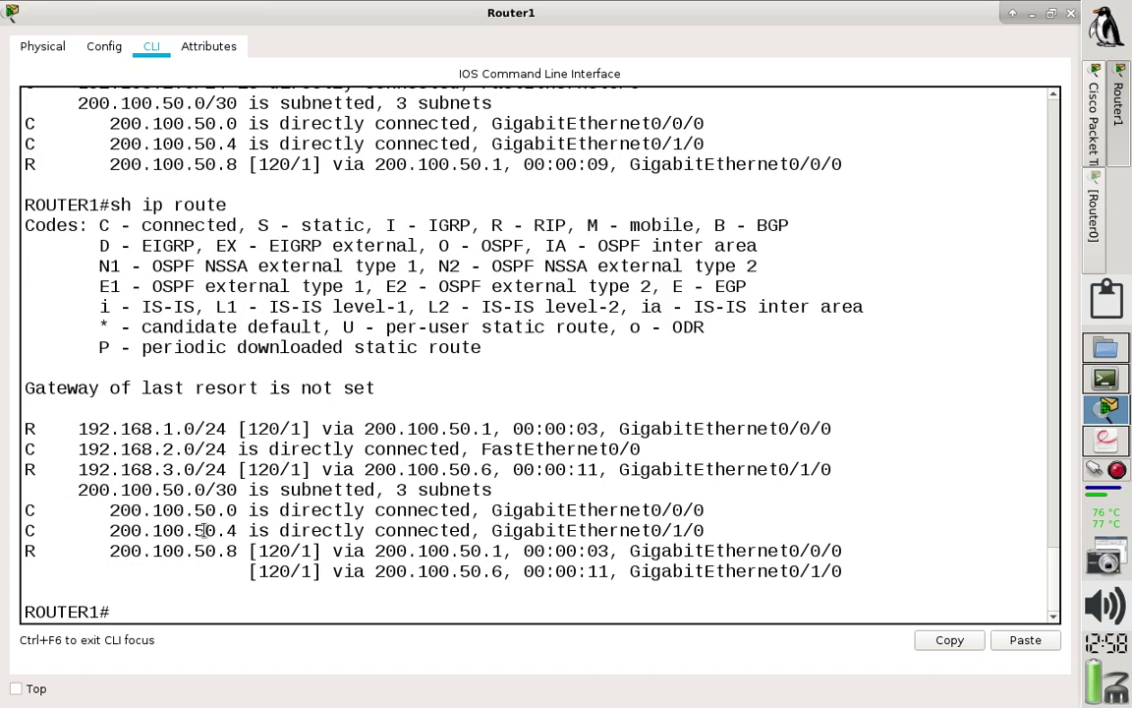
# Examine Router1's connected and RIP routes, highlighting 192.168.3.0/24 and both paths to 200.100.50.8, and compare them with the network topology.
pyautogui.moveTo(705, 531); pyautogui.dragTo(22, 514)
pyautogui.moveTo(27, 462); pyautogui.dragTo(296, 444)
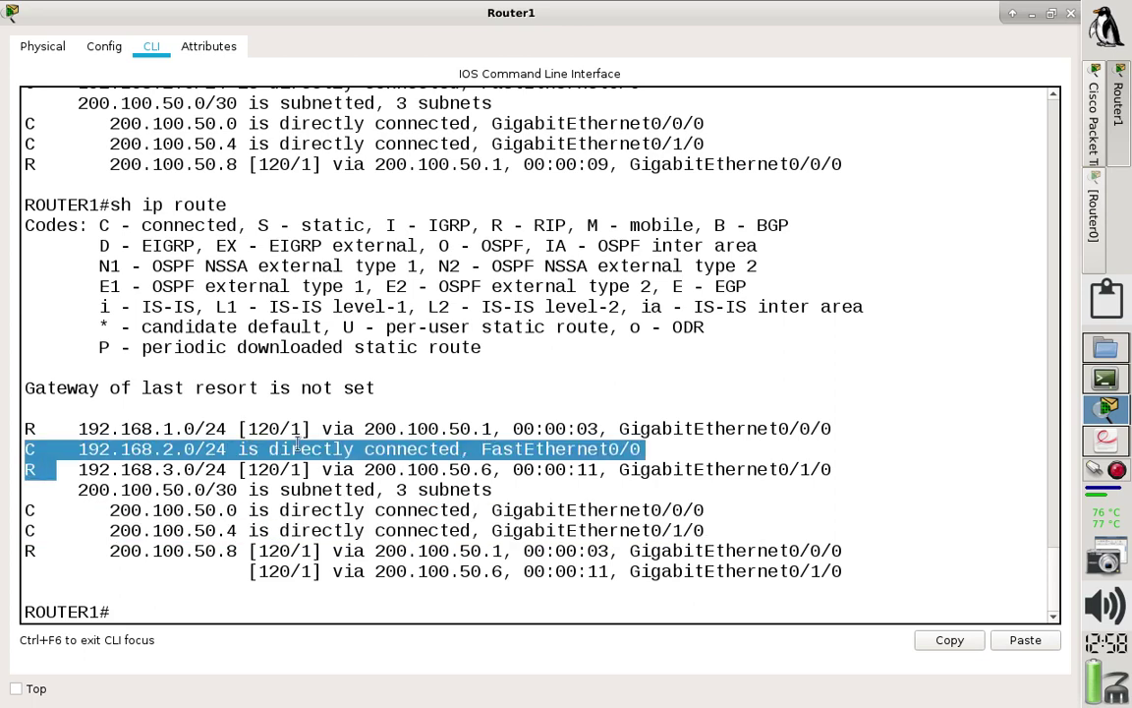
pyautogui.moveTo(834, 429); pyautogui.dragTo(712, 448)
pyautogui.click(197, 450)
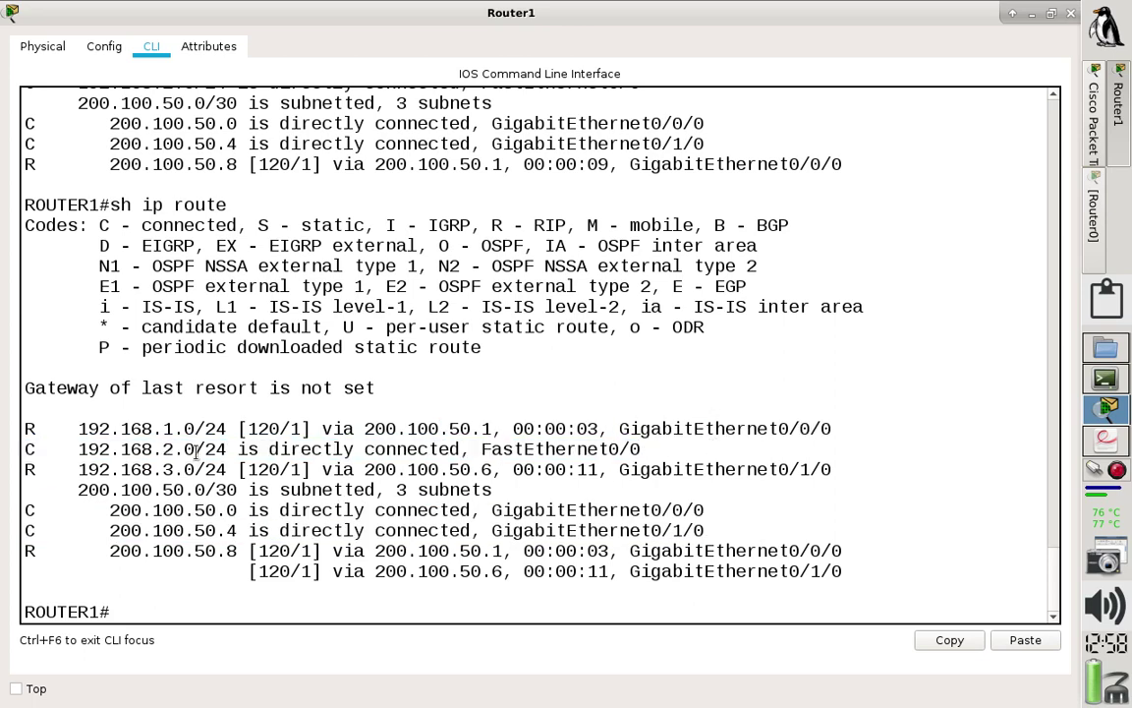
pyautogui.moveTo(24, 420); pyautogui.dragTo(258, 550)
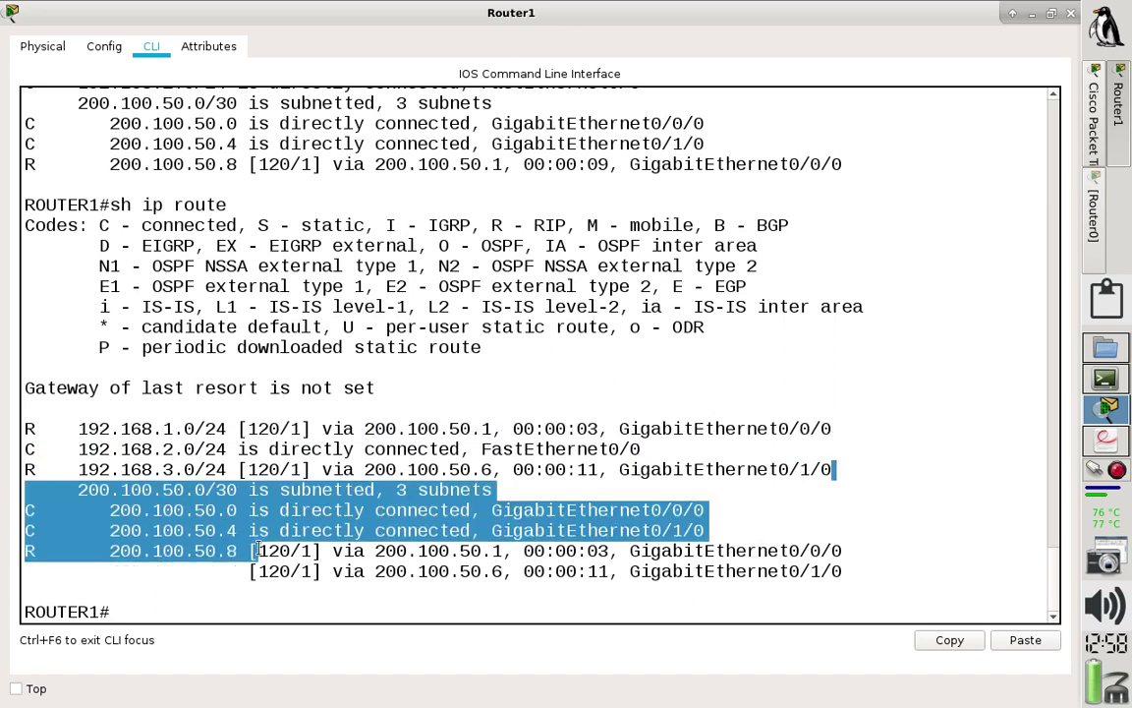
pyautogui.click(10, 432)
pyautogui.tripleClick(5, 469)
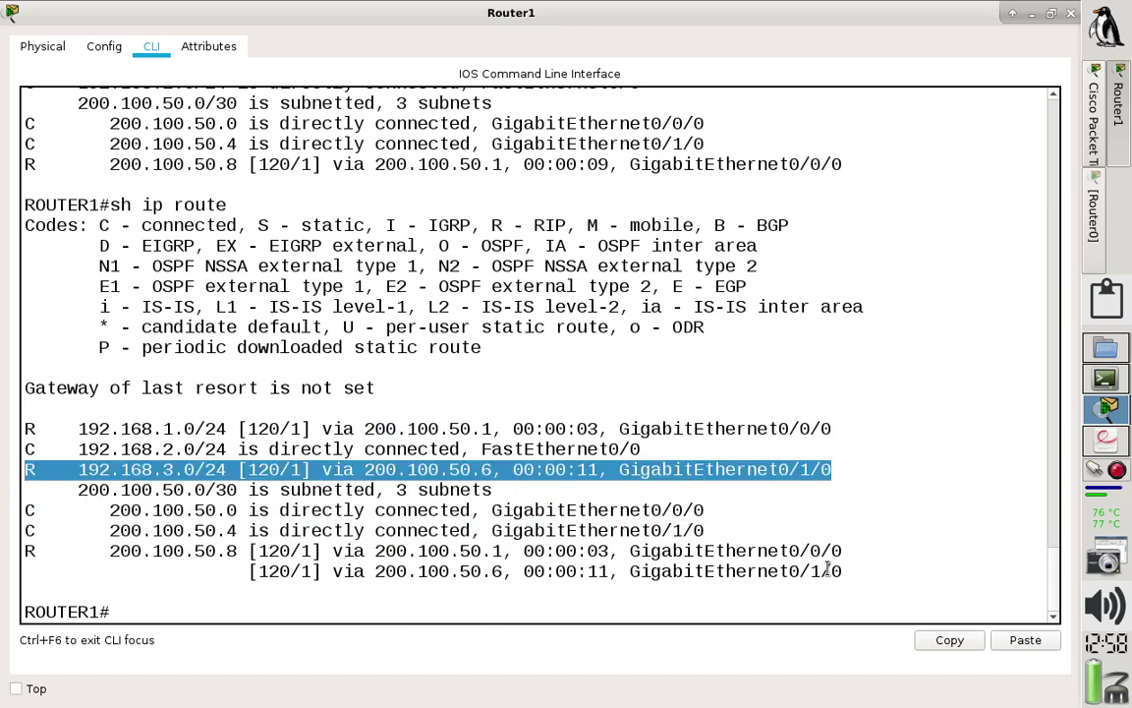
pyautogui.moveTo(850, 571); pyautogui.dragTo(2, 553)
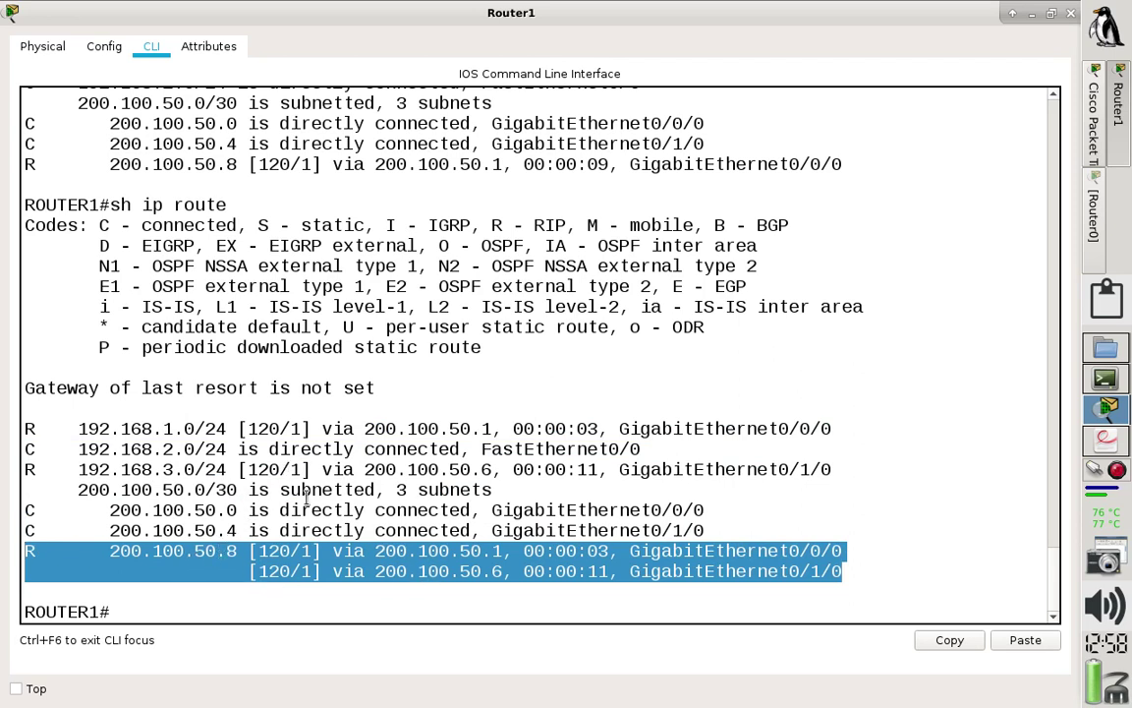
pyautogui.click(1094, 130)
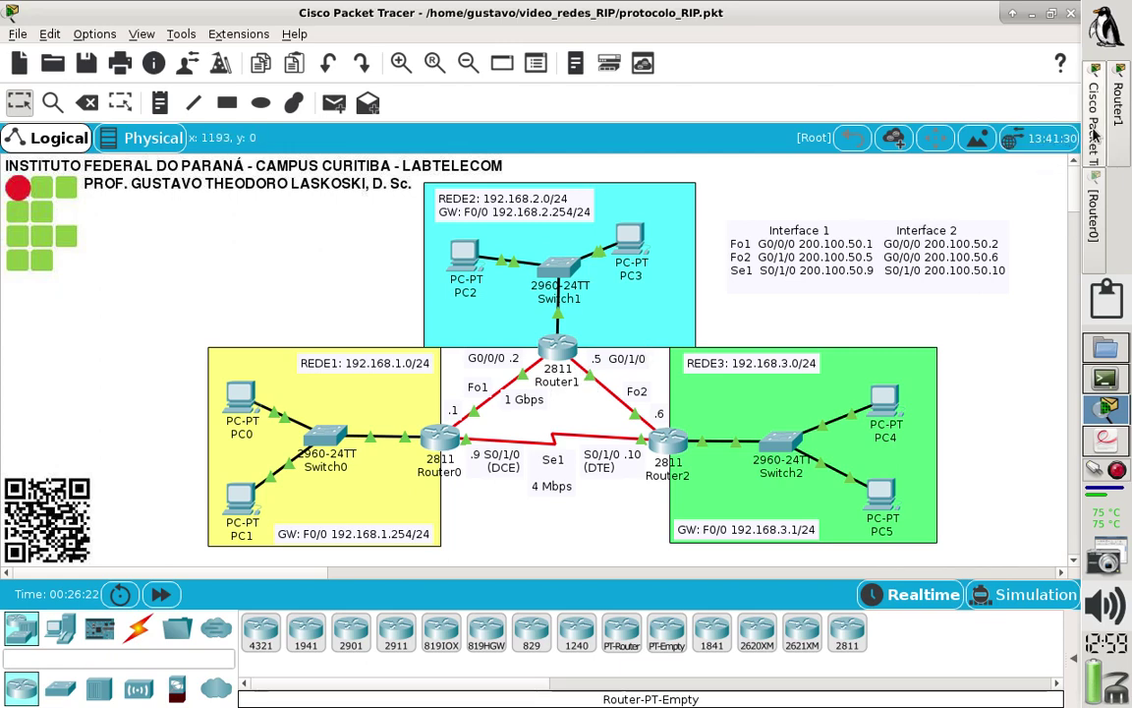
pyautogui.hotkey('alt', 'Tab')
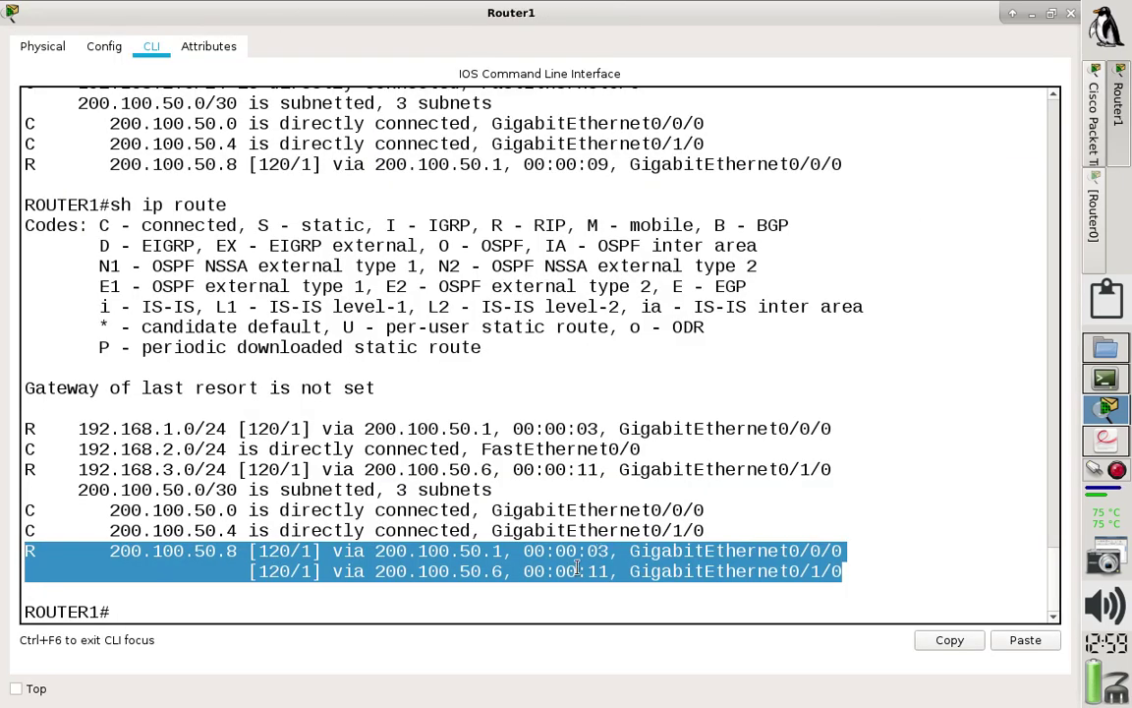
# Review the topology, switch to laboratorio_RIP.pdf in the document viewer and read the ping and tracert test tables for items 6 to 9.
pyautogui.click(688, 423)
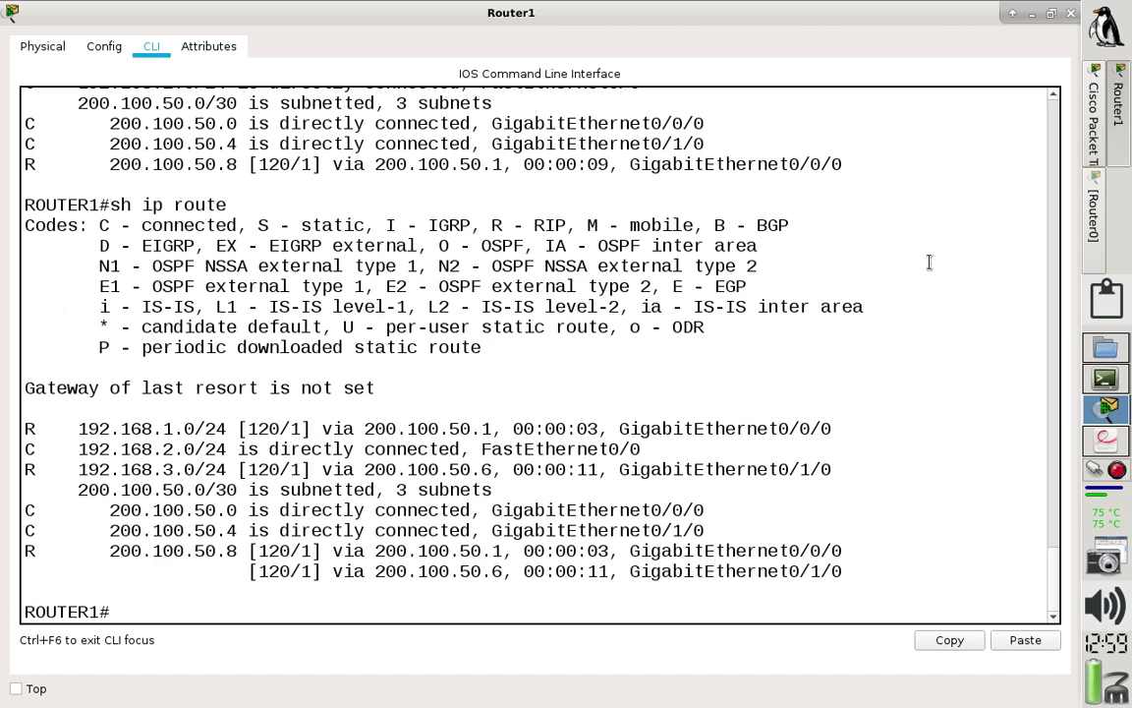
pyautogui.hotkey('alt', 'Tab')
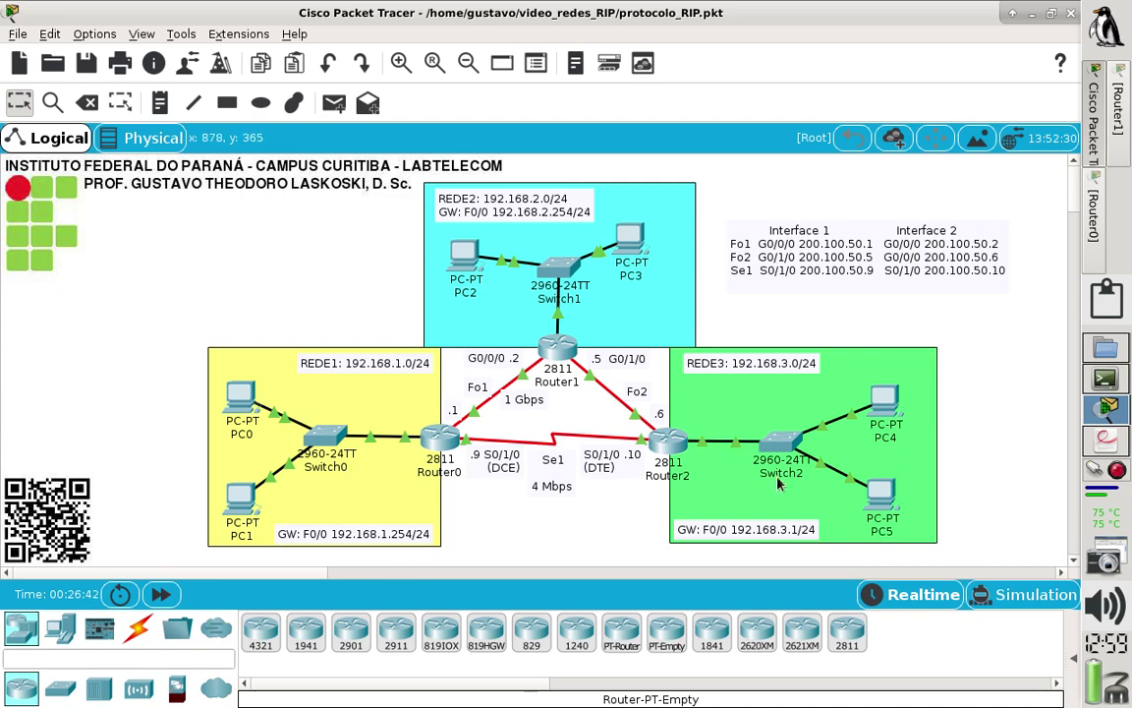
pyautogui.click(1131, 441)
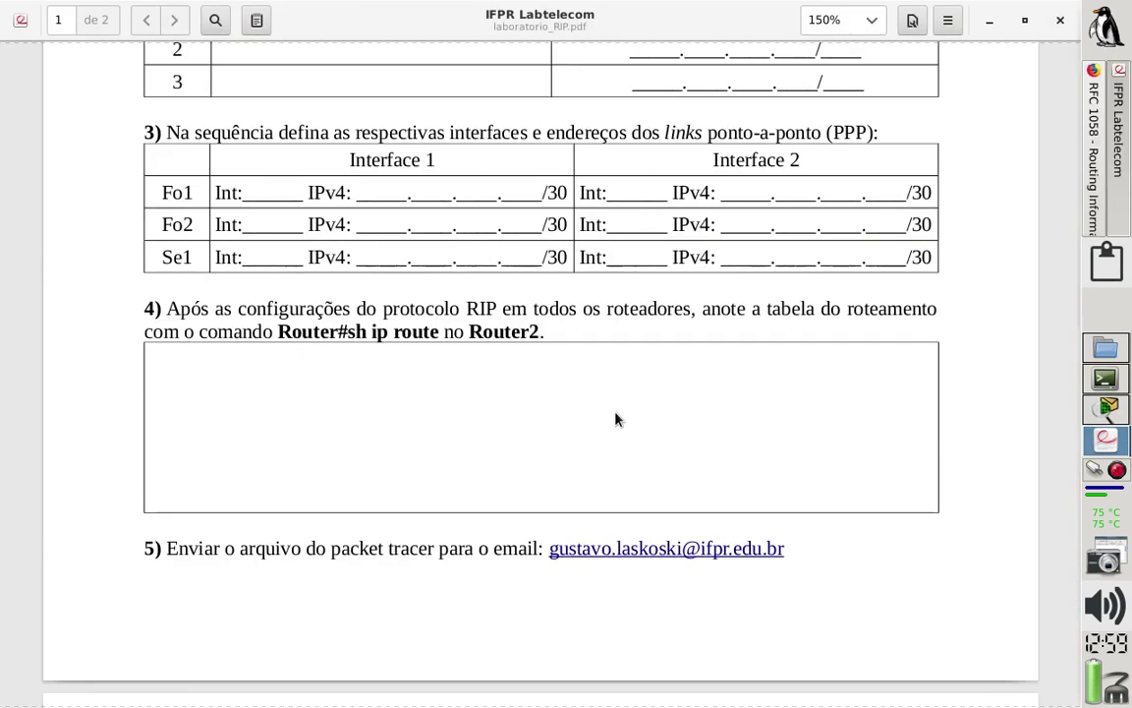
pyautogui.scroll(-10, 604, 418)
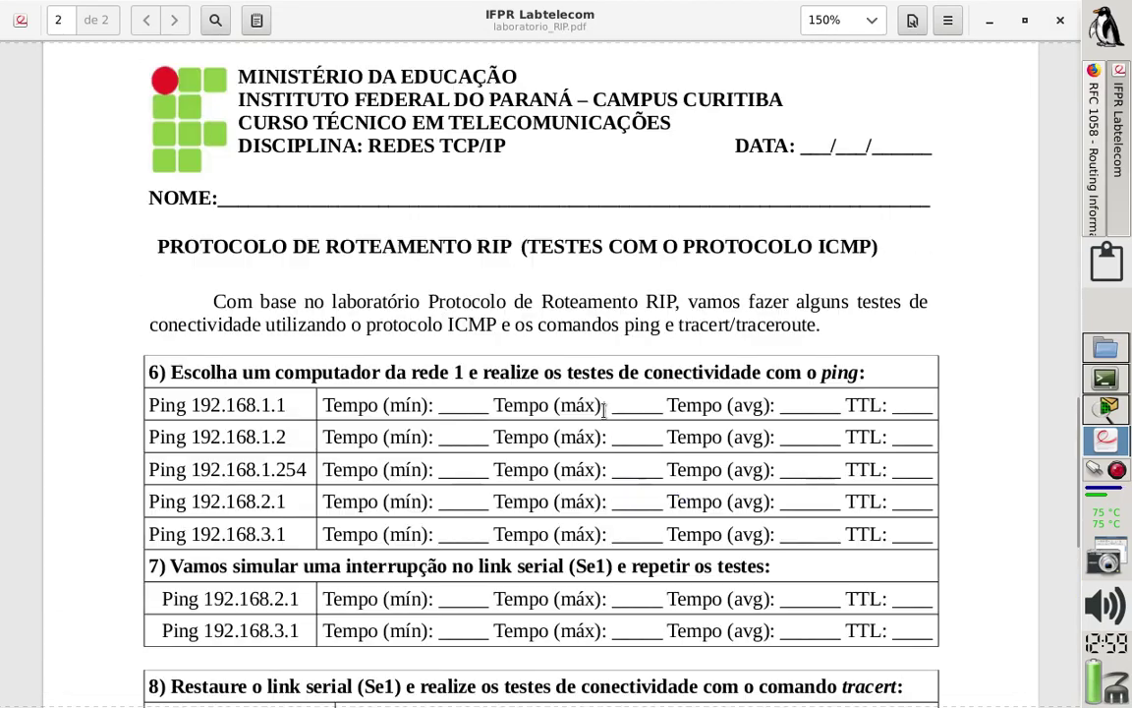
pyautogui.scroll(-5, 604, 411)
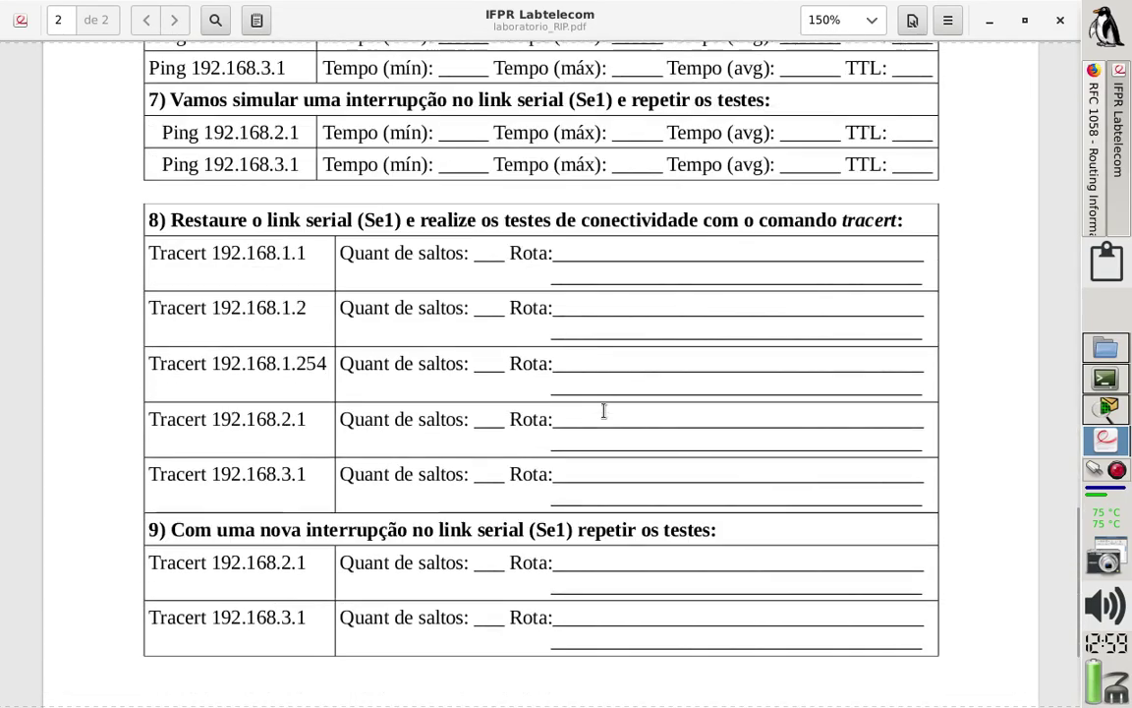
pyautogui.scroll(15, 604, 411)
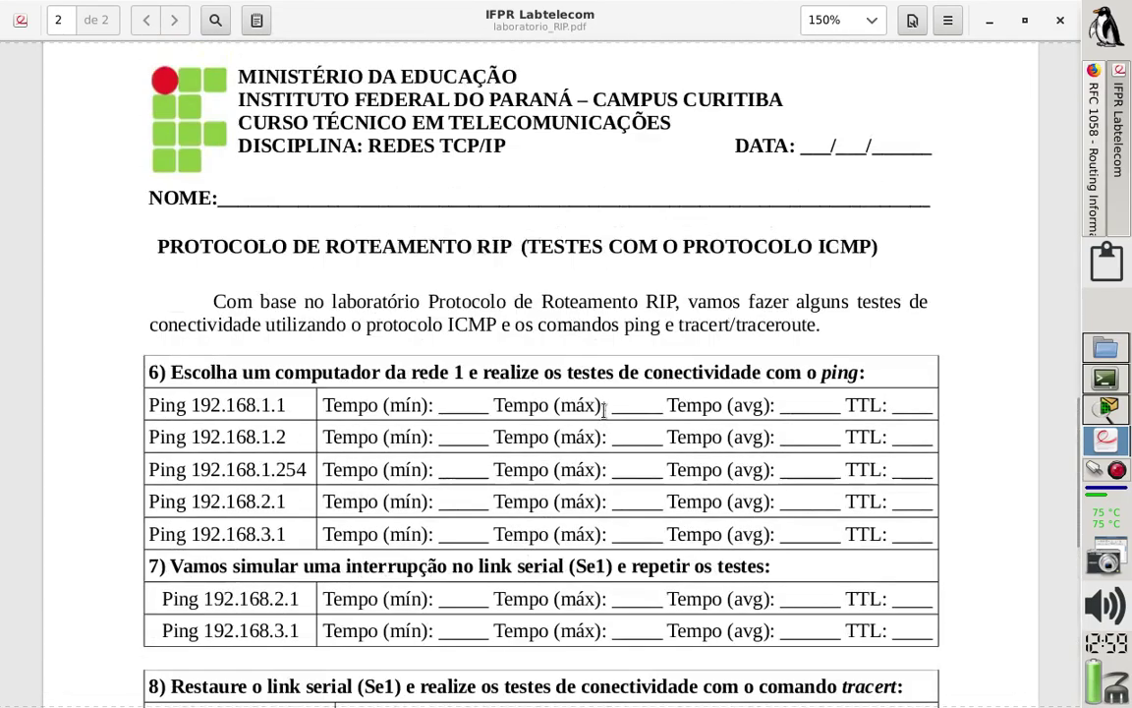
pyautogui.scroll(-7, 604, 417)
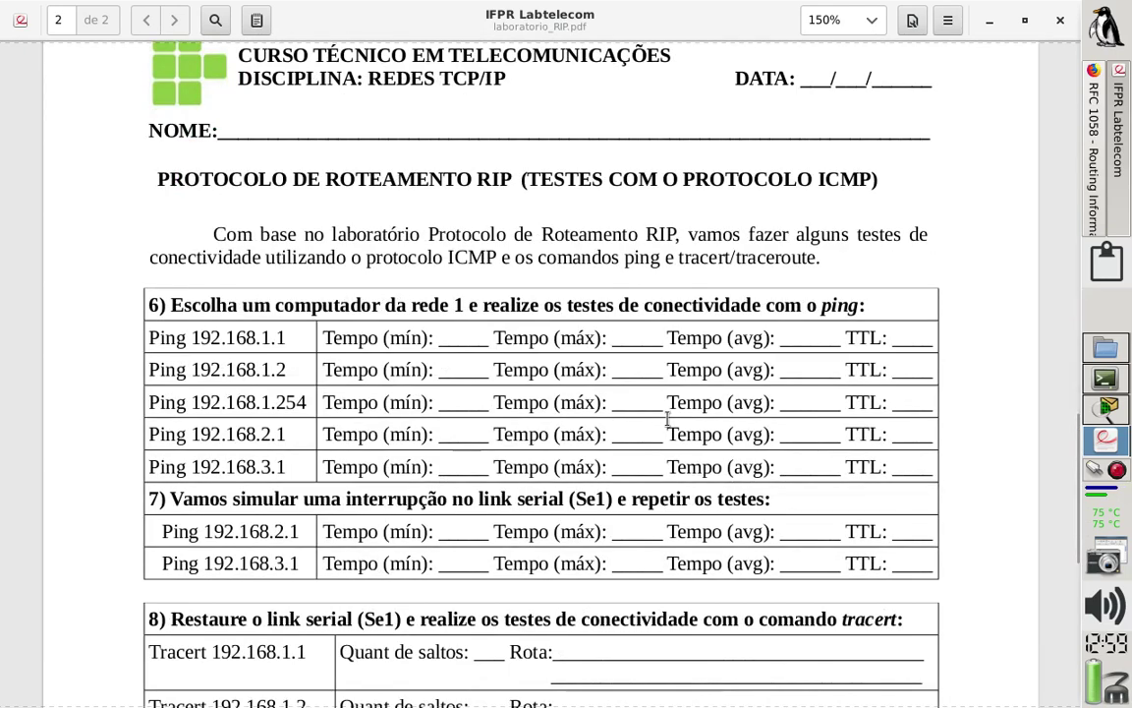
# Switch back to Packet Tracer, open PC0's Command Prompt and trace the route to 192.168.3.2.
pyautogui.click(1103, 411)
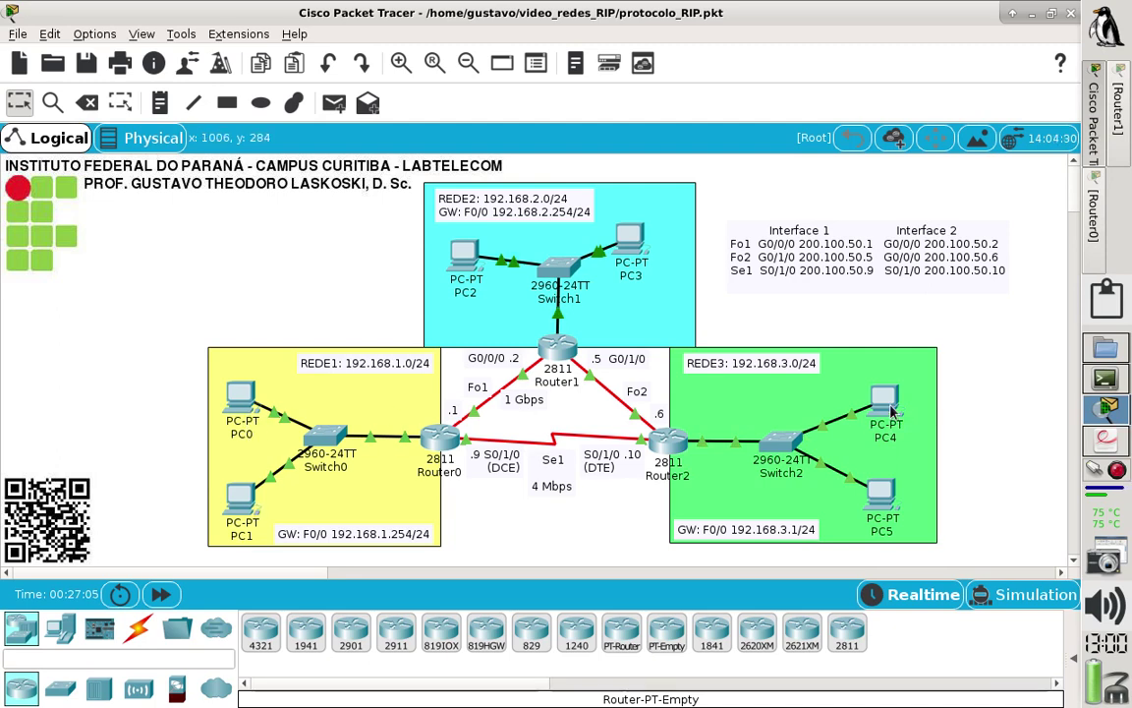
pyautogui.moveTo(890, 411)
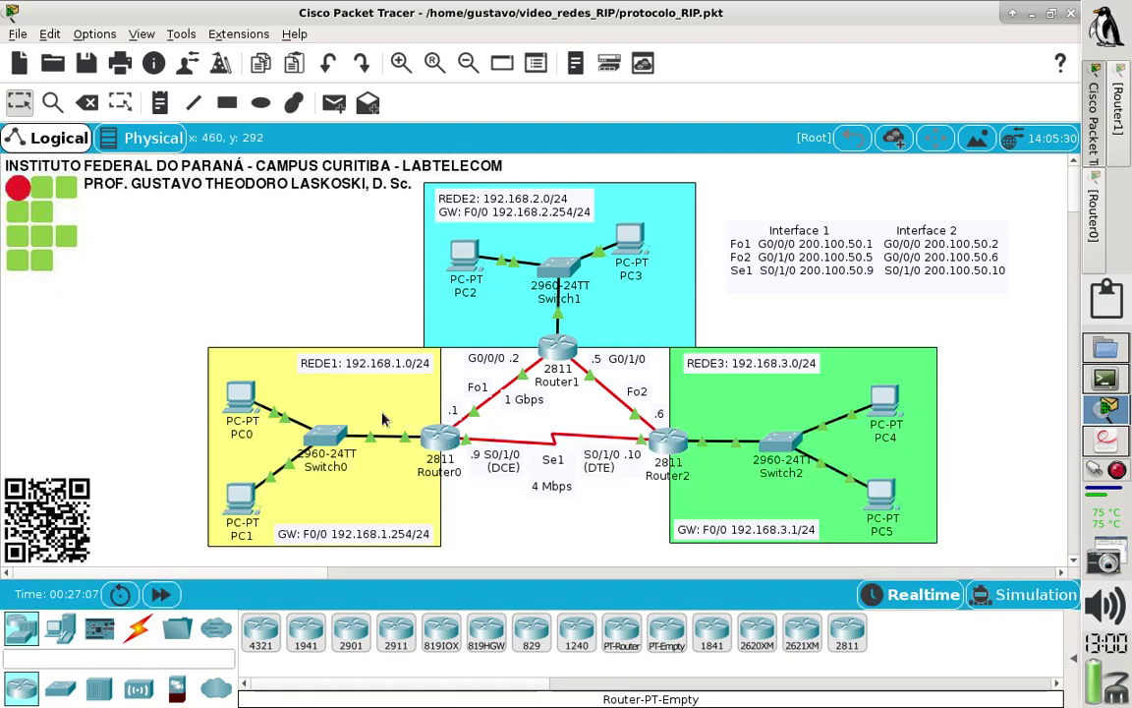
pyautogui.click(241, 398)
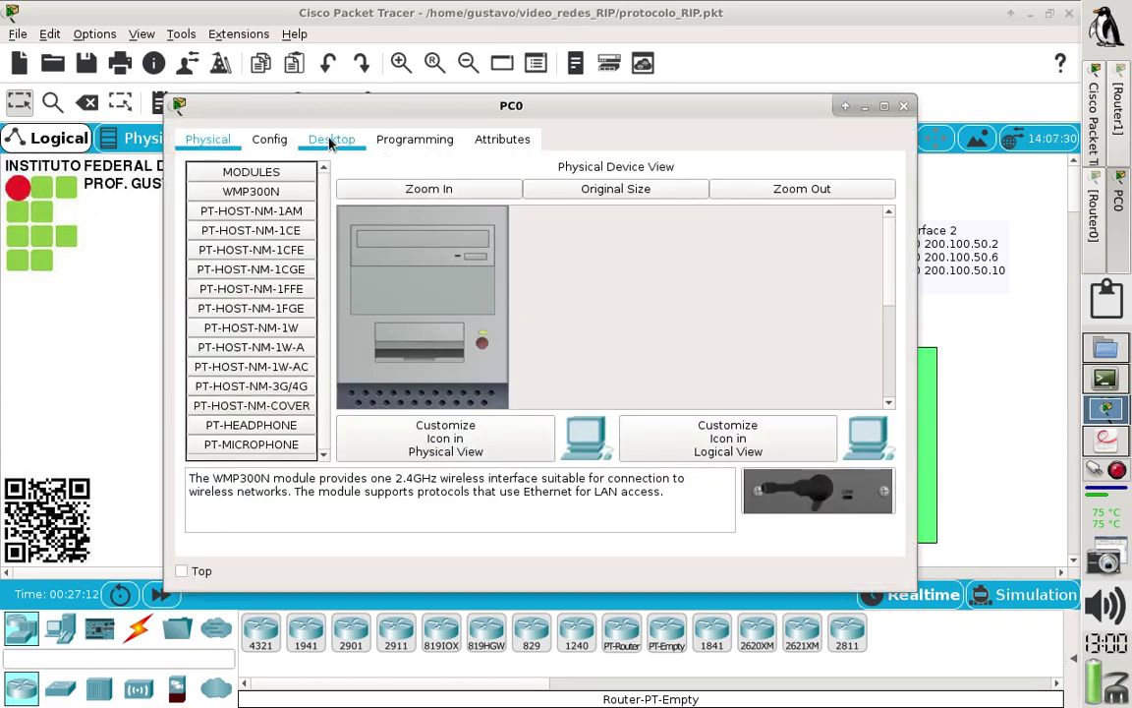
pyautogui.click(332, 141)
pyautogui.click(648, 200)
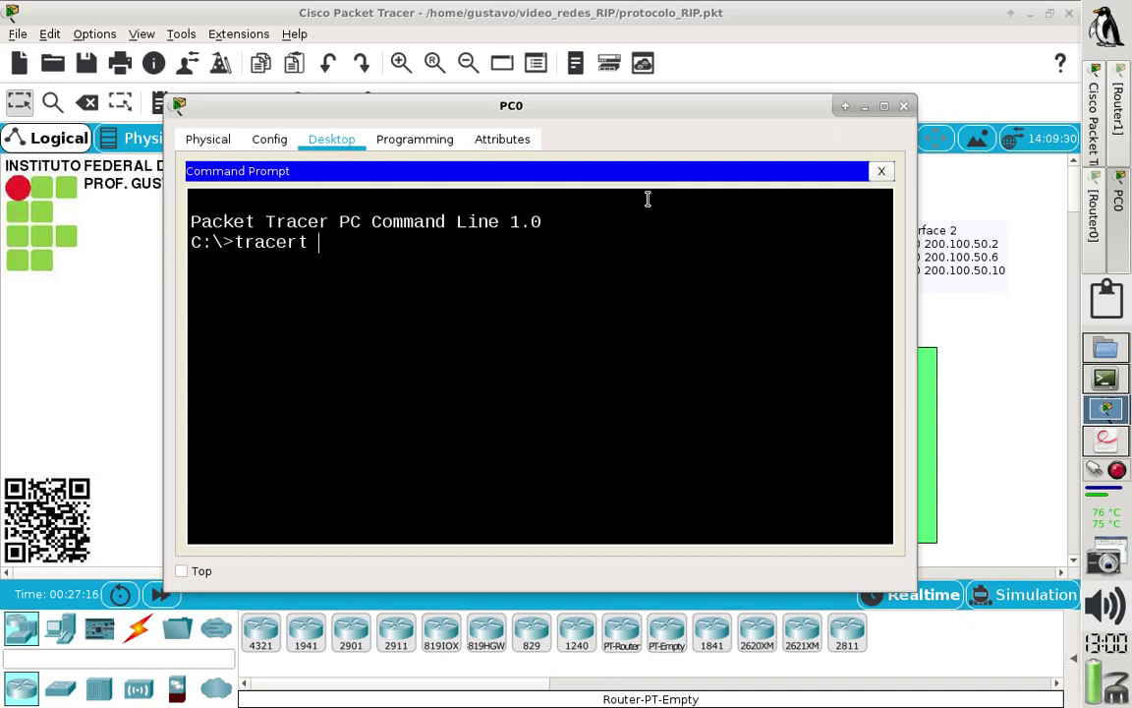
pyautogui.write('tracert 192.168.3.')
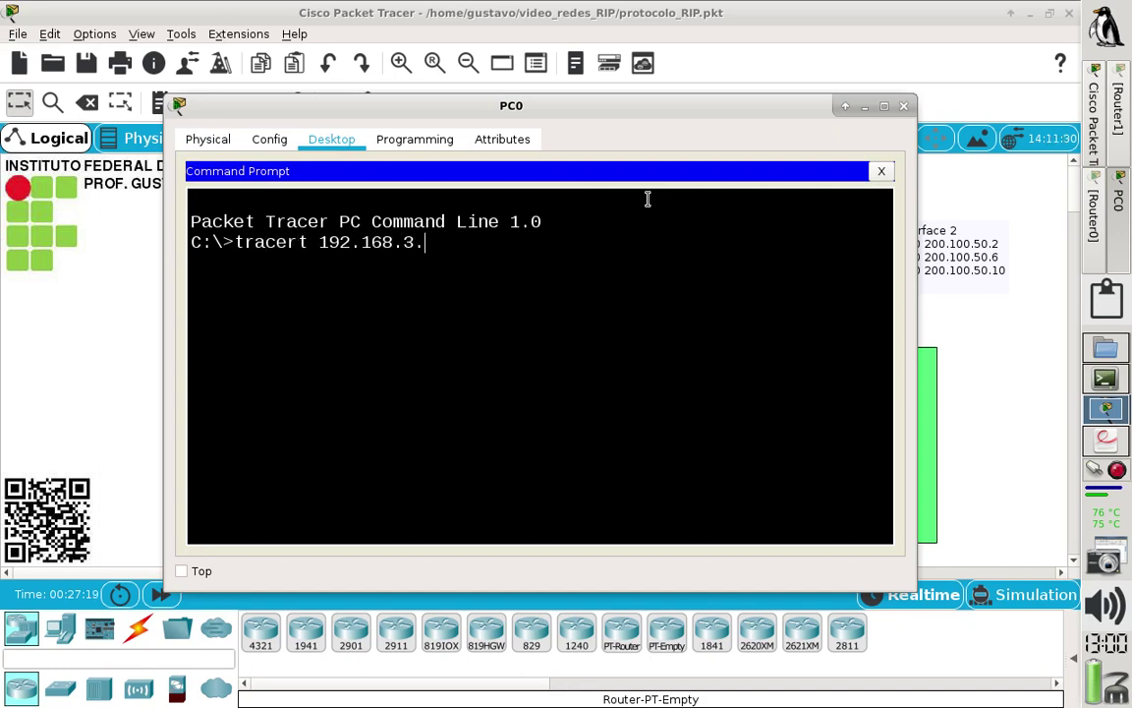
pyautogui.write('2')
pyautogui.press('Return')
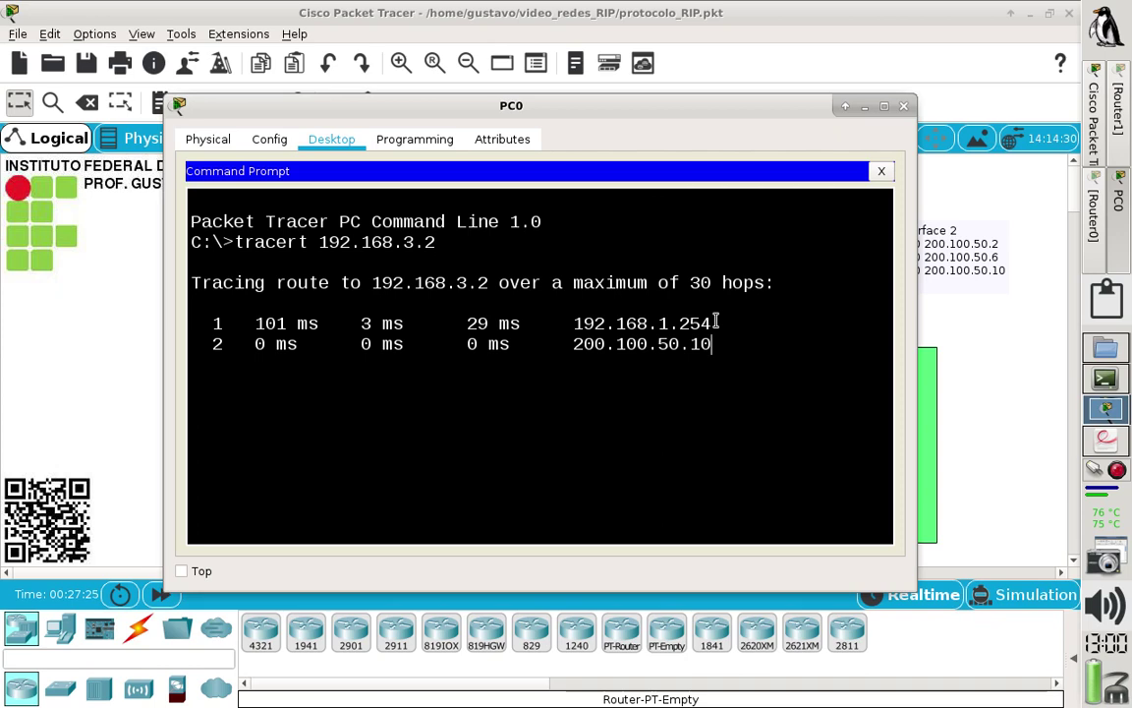
# Examine the hops in PC0's trace to 192.168.3.2, highlighting them, and compare the path with the network topology.
pyautogui.moveTo(566, 323); pyautogui.dragTo(712, 324)
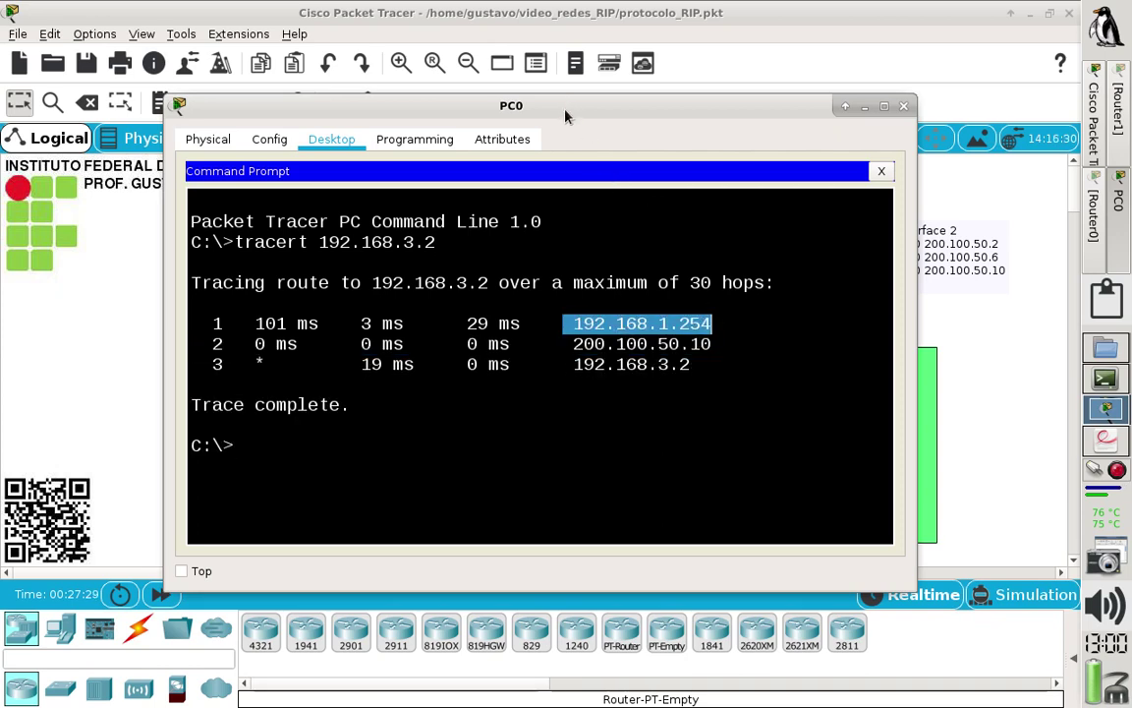
pyautogui.moveTo(566, 116); pyautogui.dragTo(860, 90)
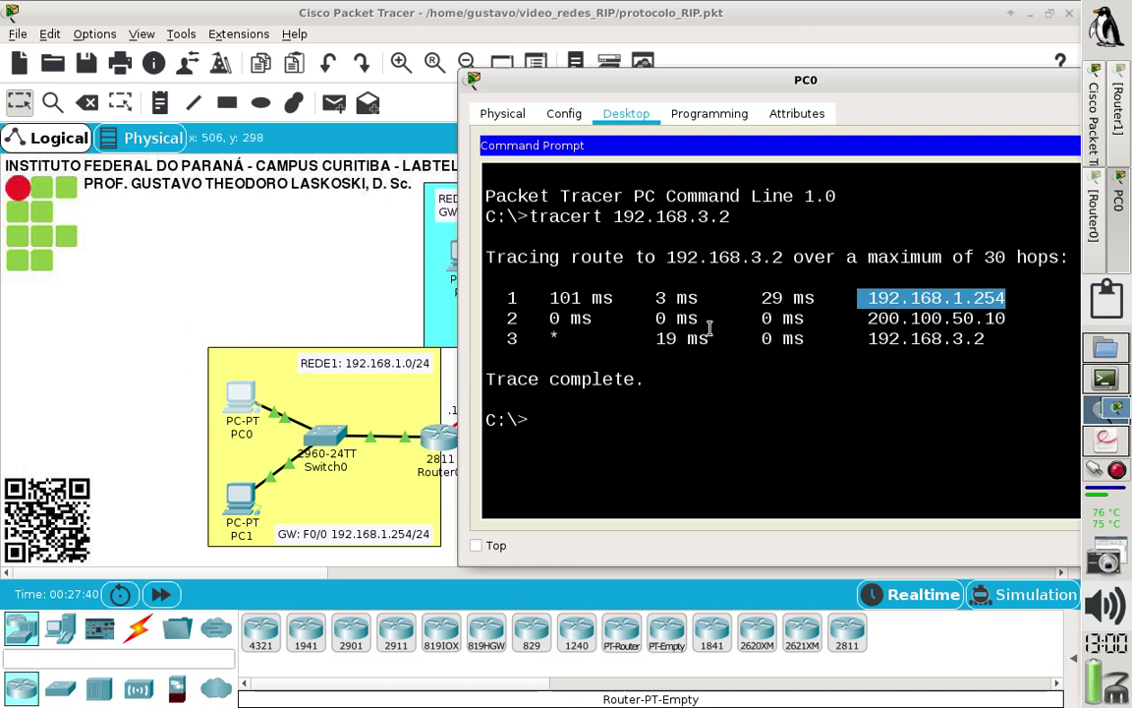
pyautogui.click(305, 315)
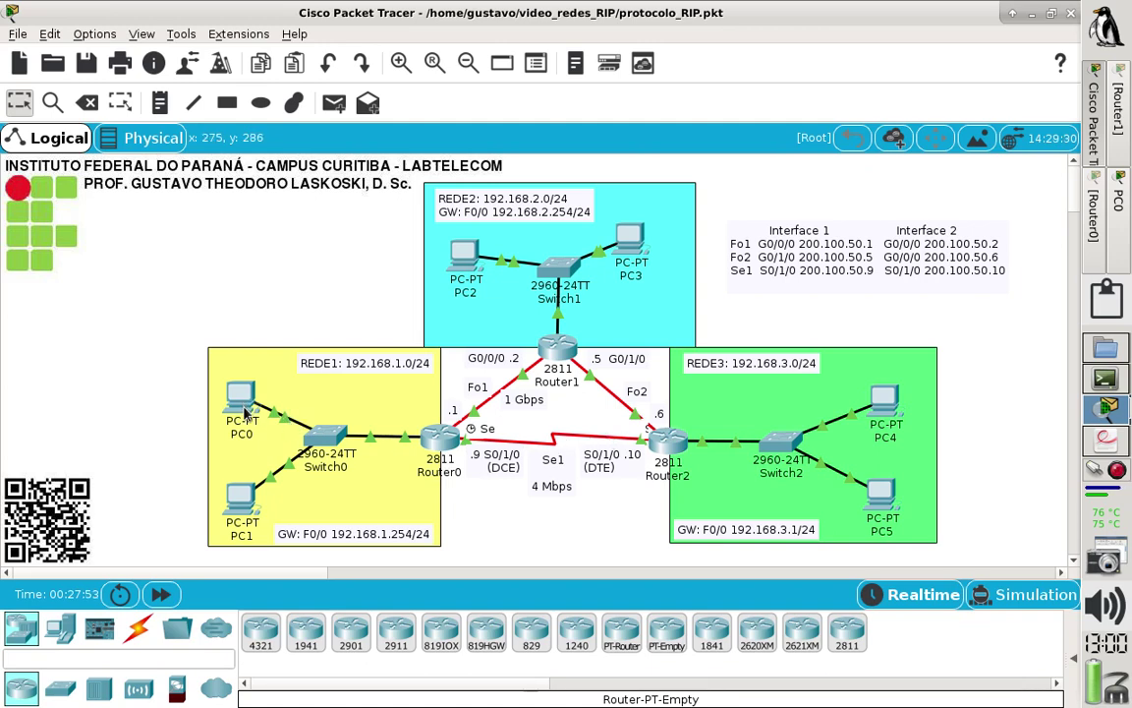
pyautogui.moveTo(249, 409)
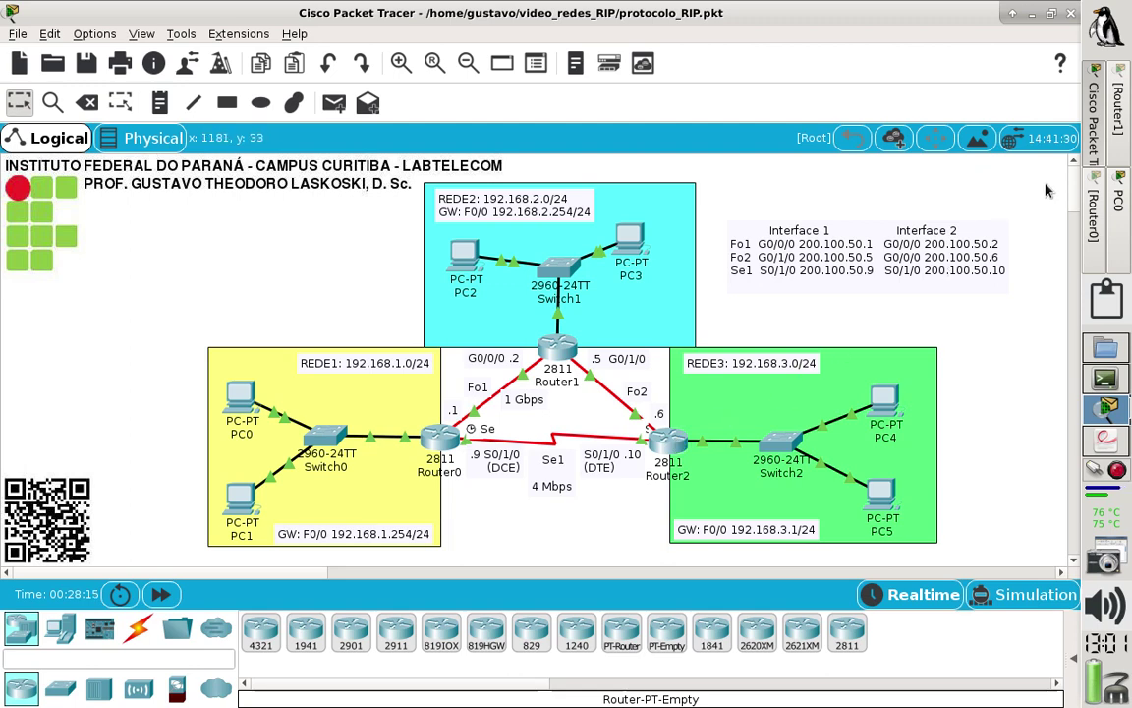
pyautogui.click(1120, 200)
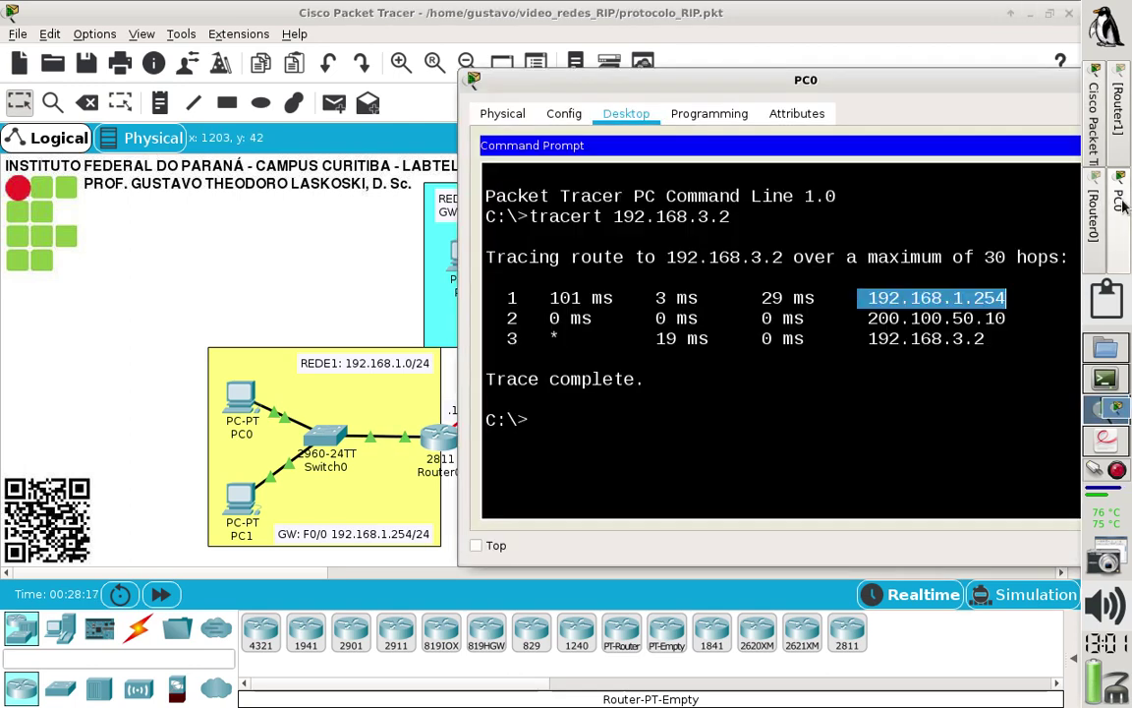
pyautogui.click(834, 328)
pyautogui.moveTo(987, 339); pyautogui.dragTo(496, 298)
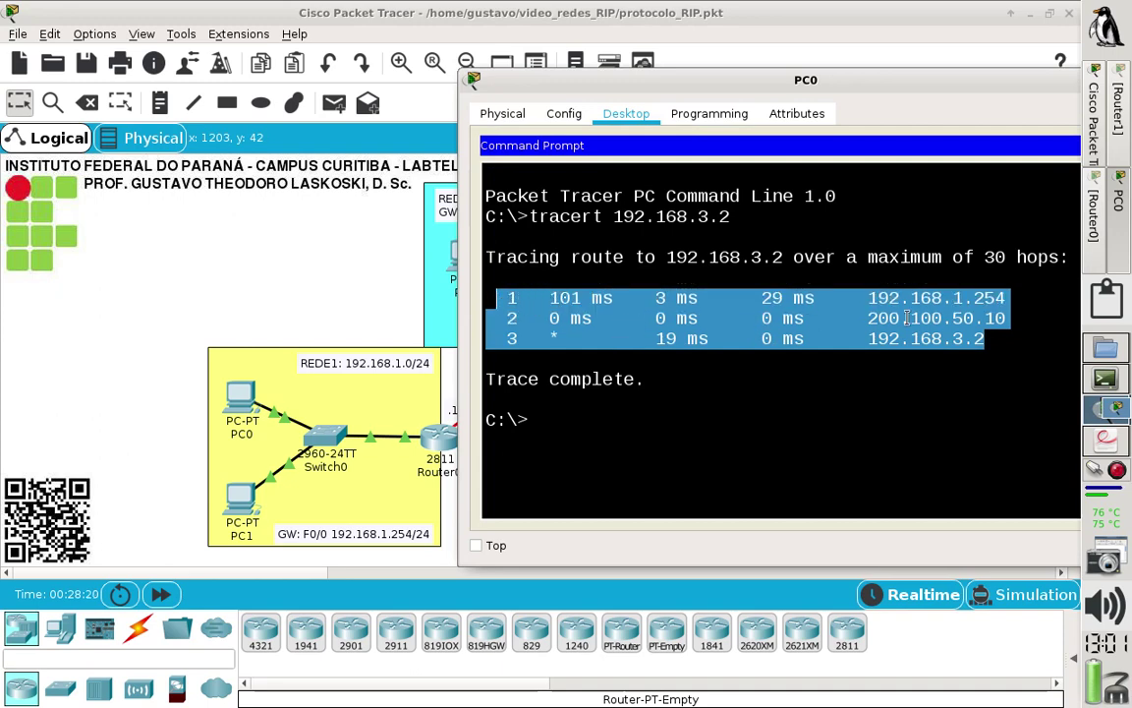
pyautogui.click(295, 215)
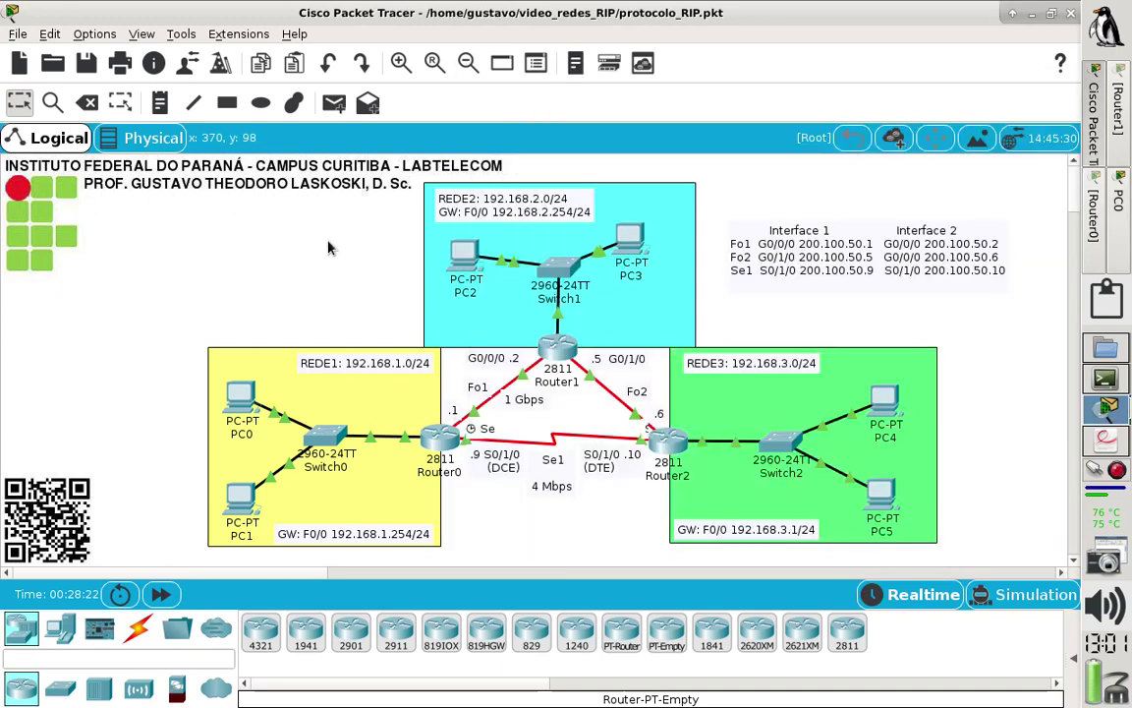
# Delete the Se1 serial link between Router0 and Router2, and return to the selection tool.
pyautogui.click(89, 102)
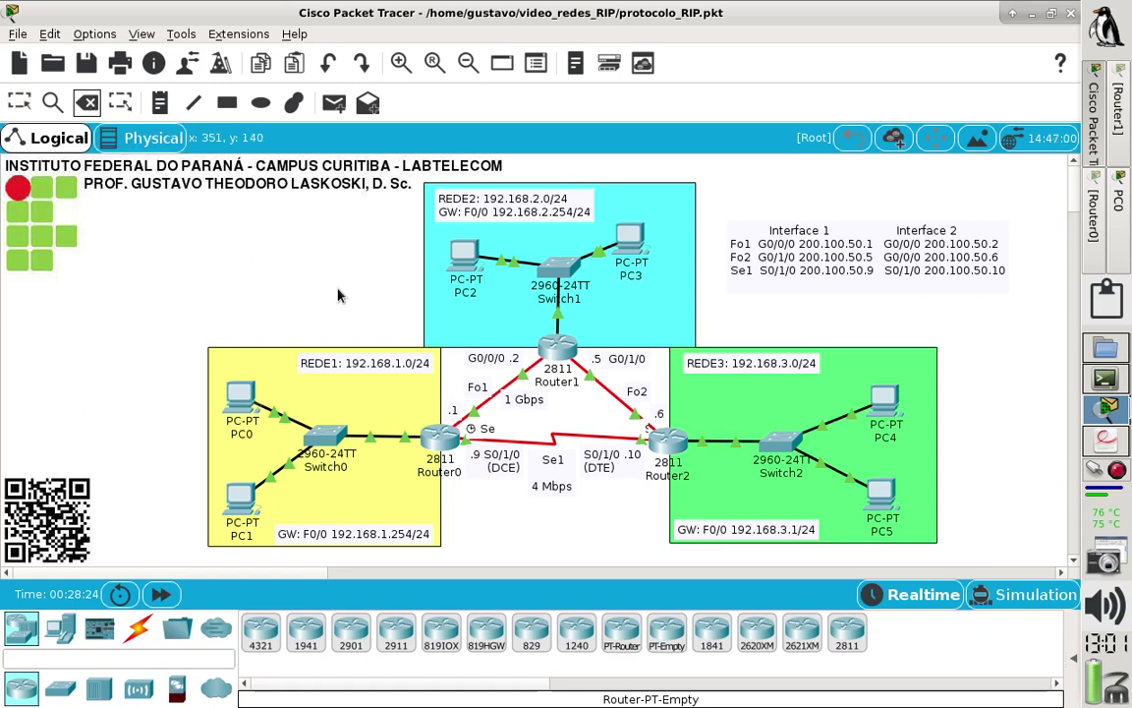
pyautogui.click(553, 444)
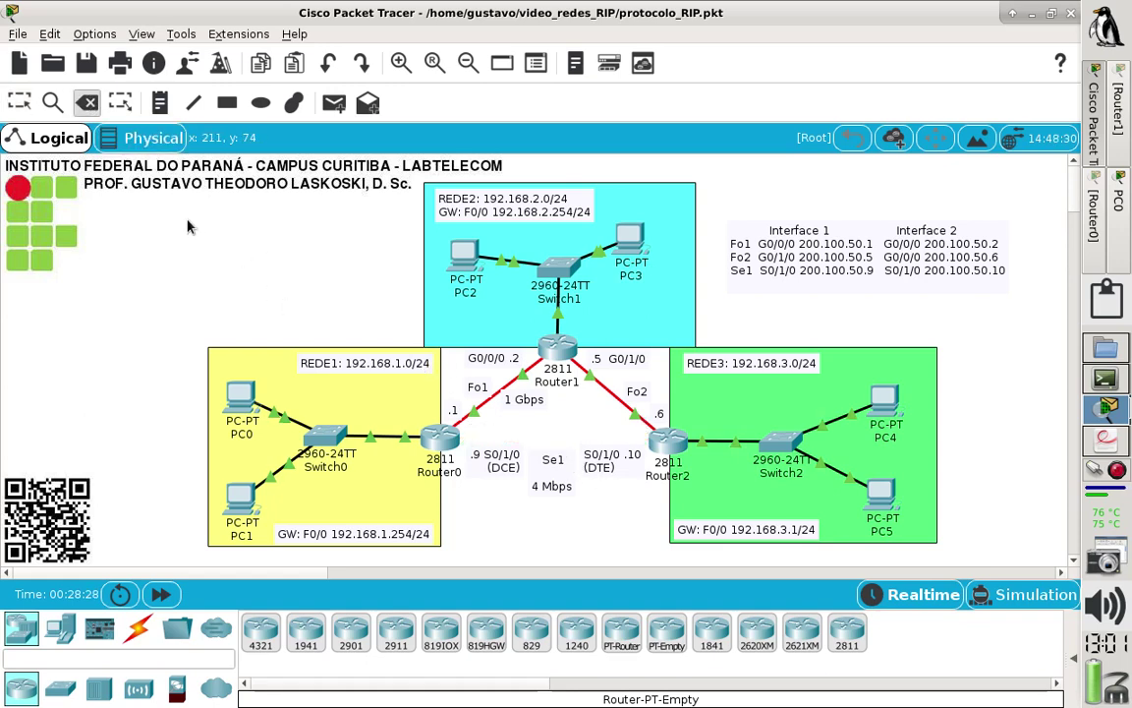
pyautogui.click(20, 102)
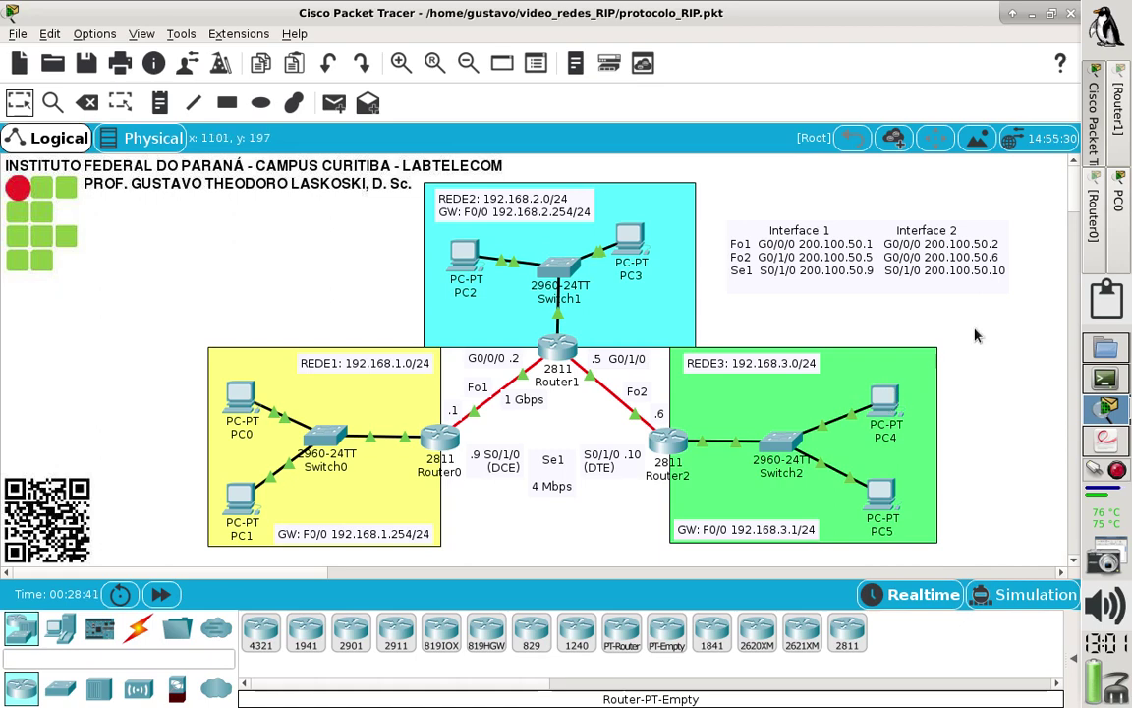
# Rerun tracert 192.168.3.2 in PC0's Command Prompt and maximize its window to show both traces.
pyautogui.click(1120, 235)
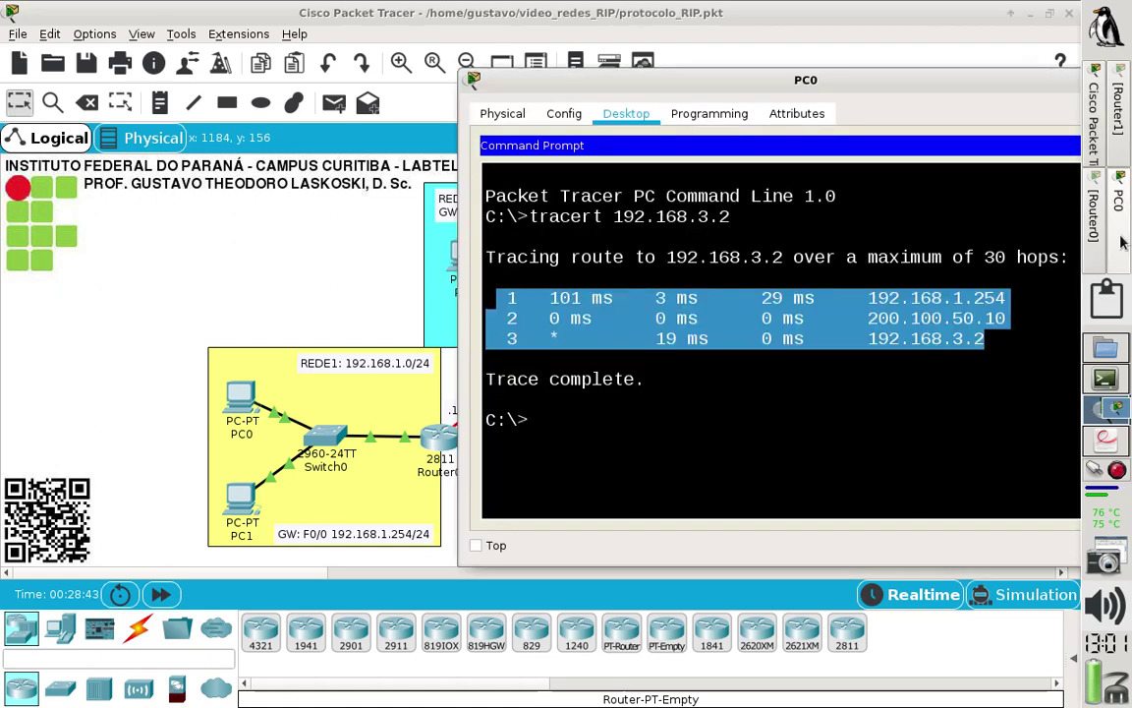
pyautogui.click(777, 360)
pyautogui.press('Up')
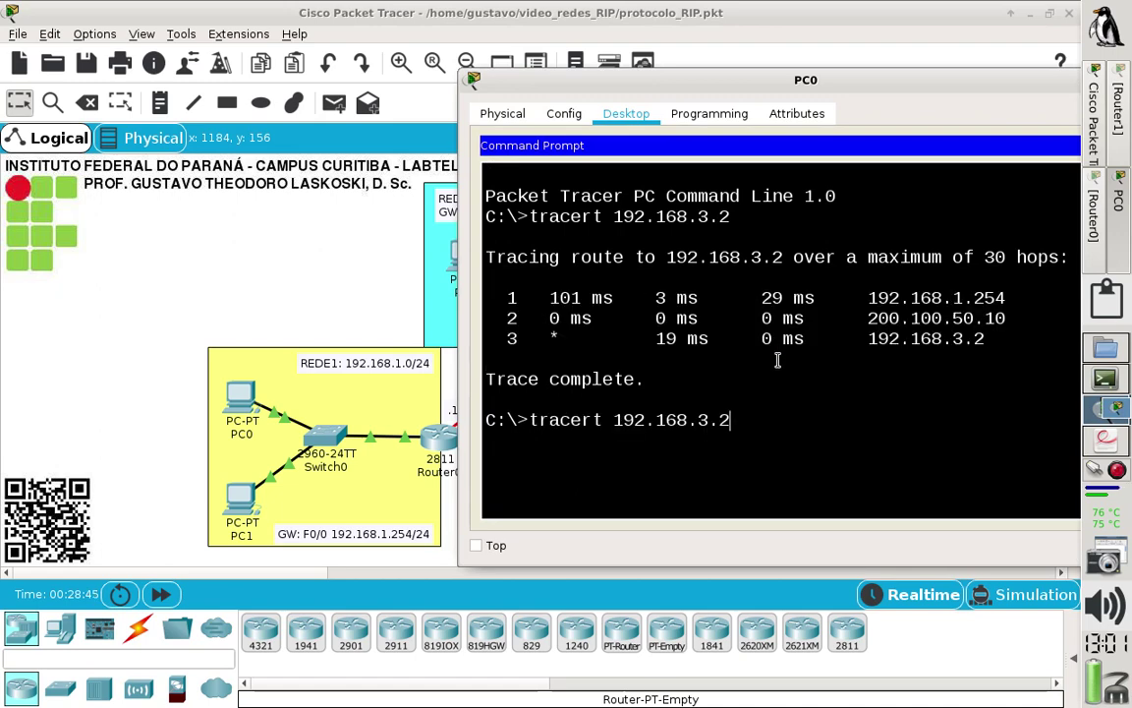
pyautogui.press('Return')
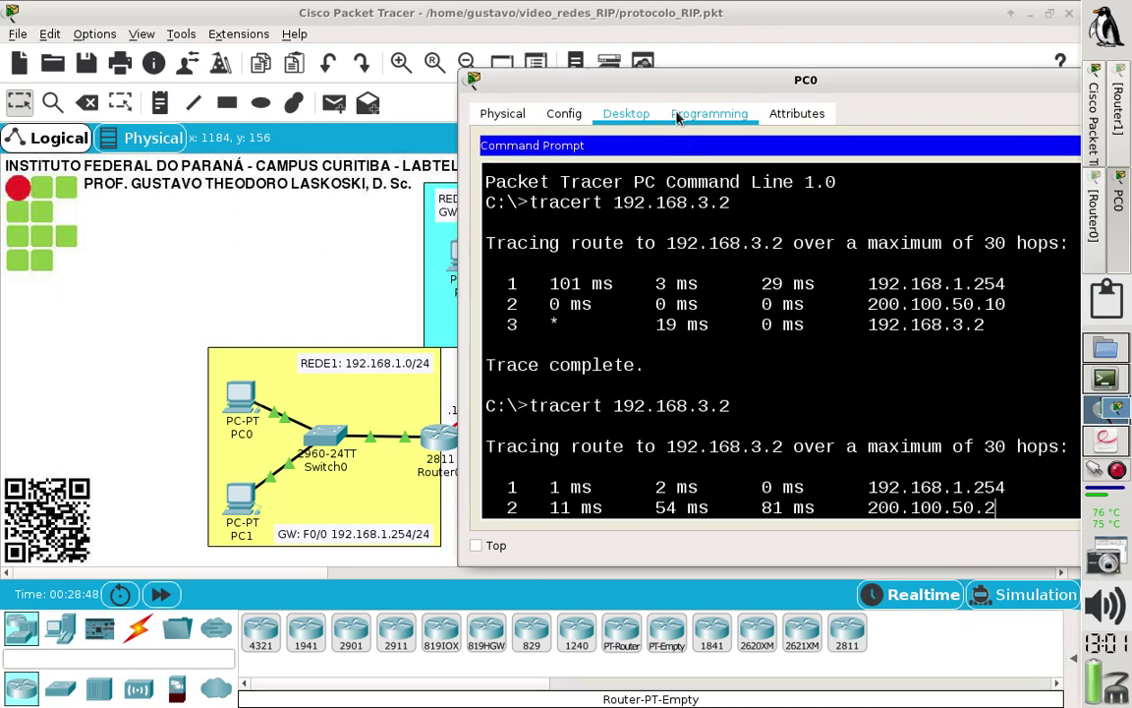
pyautogui.moveTo(645, 83); pyautogui.dragTo(564, 45)
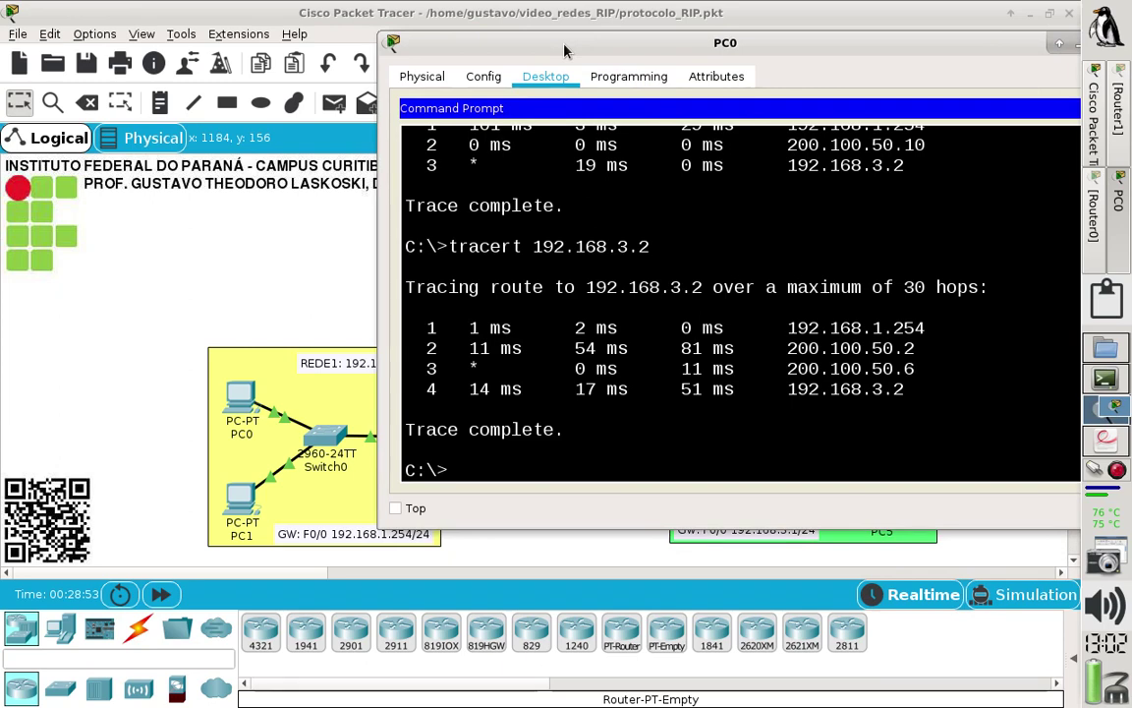
pyautogui.moveTo(878, 44); pyautogui.dragTo(783, 47)
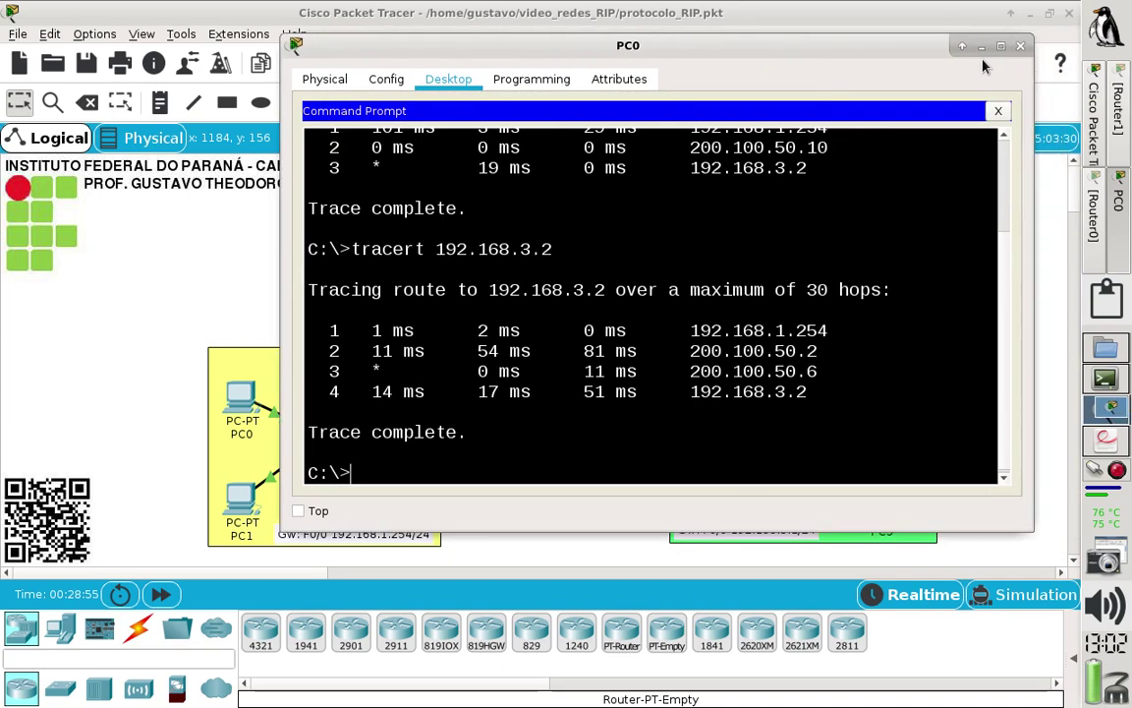
pyautogui.doubleClick(893, 40)
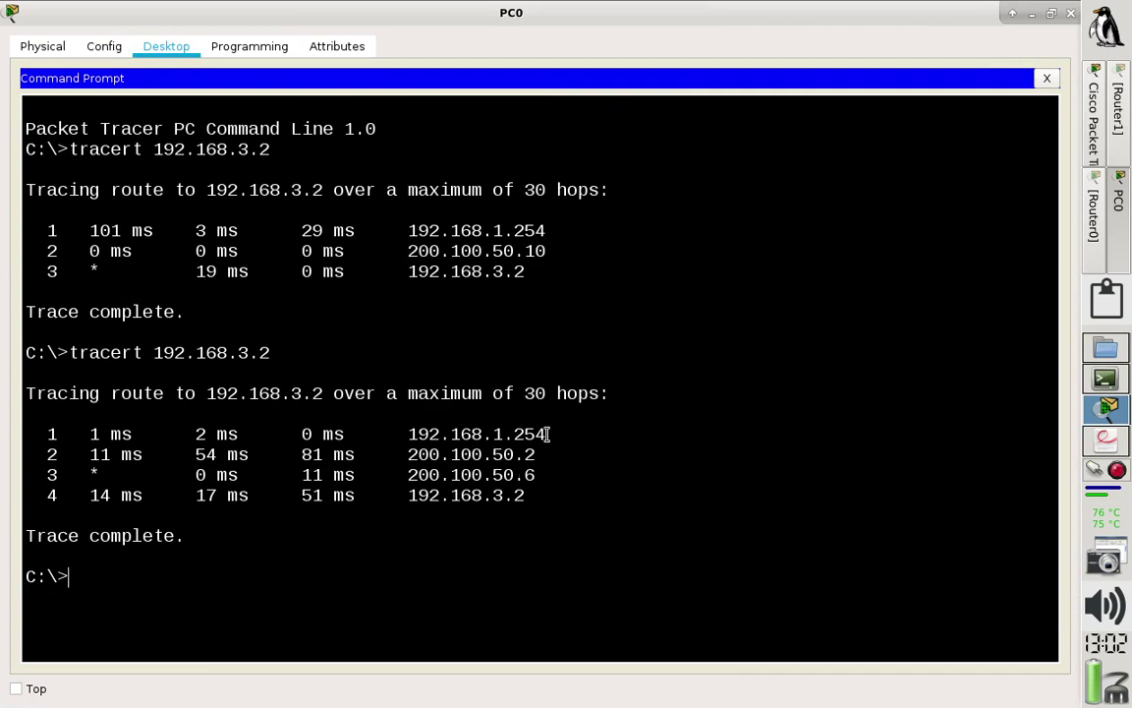
# Examine each of the four hops in the second trace, comparing it with the first trace and the topology.
pyautogui.moveTo(548, 434)
pyautogui.mouseDown()
pyautogui.moveTo(144, 424)
pyautogui.moveTo(25, 433)
pyautogui.mouseUp()
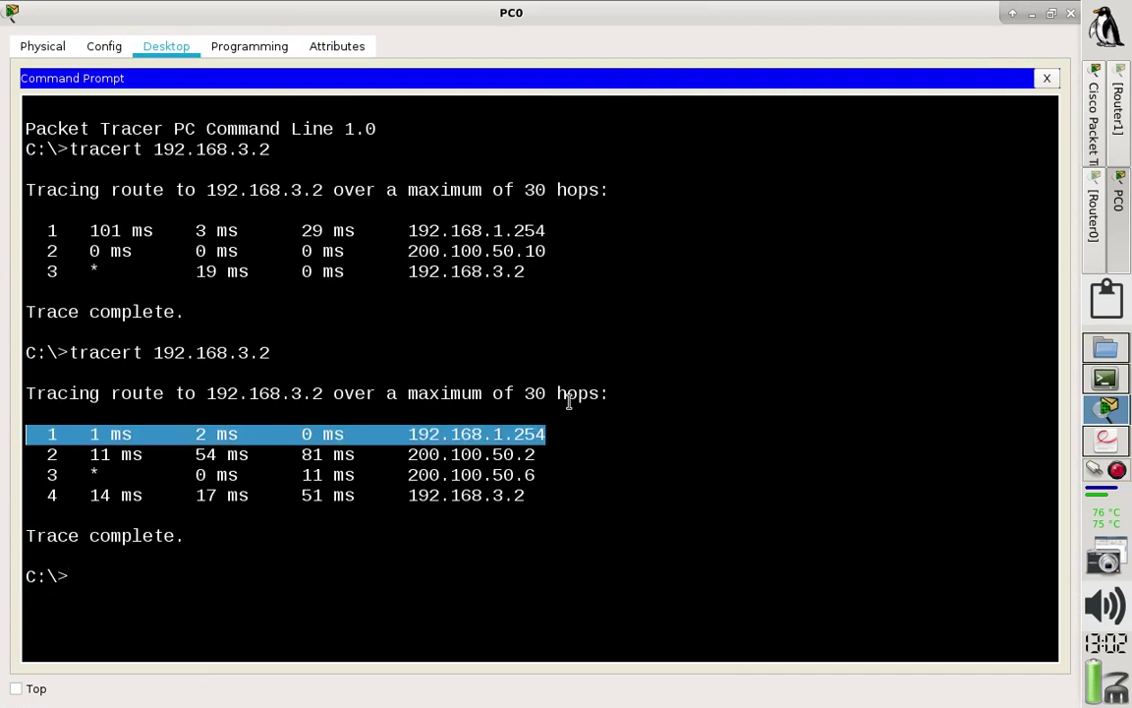
pyautogui.moveTo(538, 450); pyautogui.dragTo(27, 462)
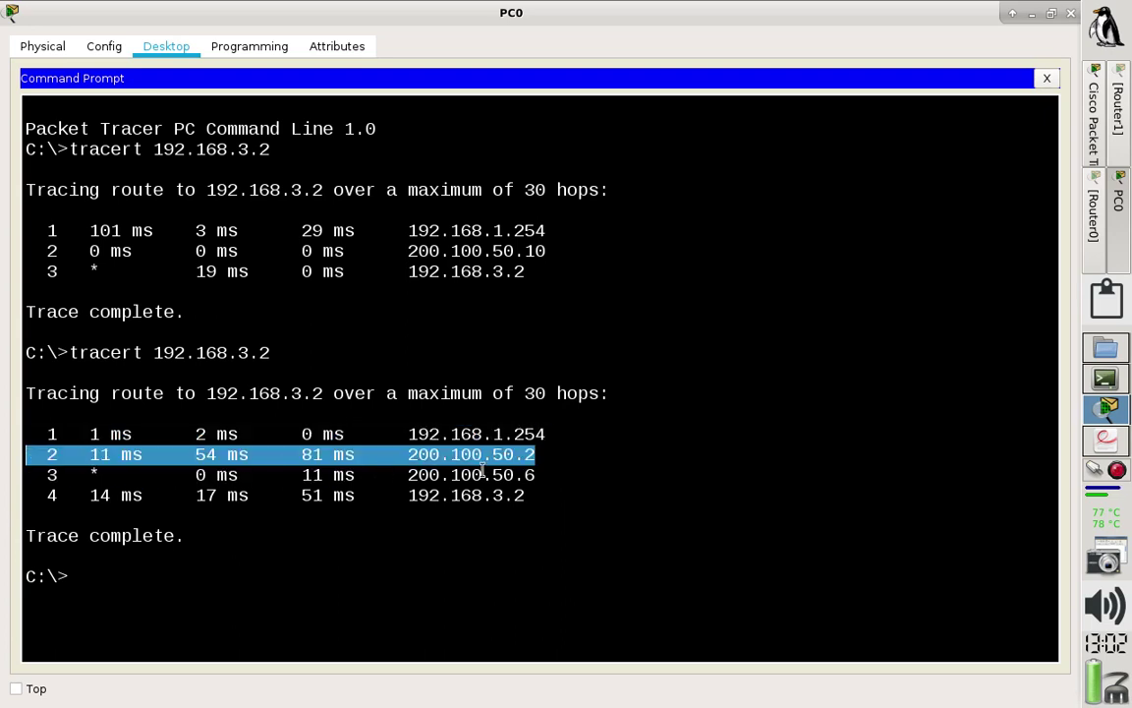
pyautogui.moveTo(531, 472); pyautogui.dragTo(31, 475)
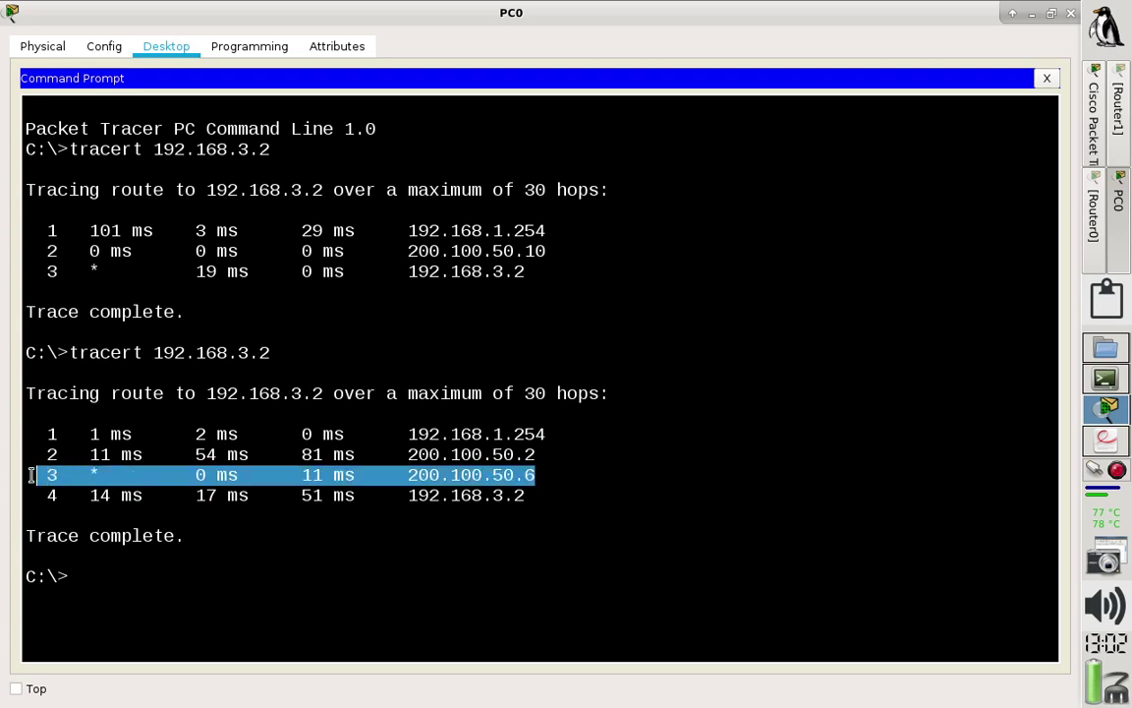
pyautogui.moveTo(528, 494); pyautogui.dragTo(26, 495)
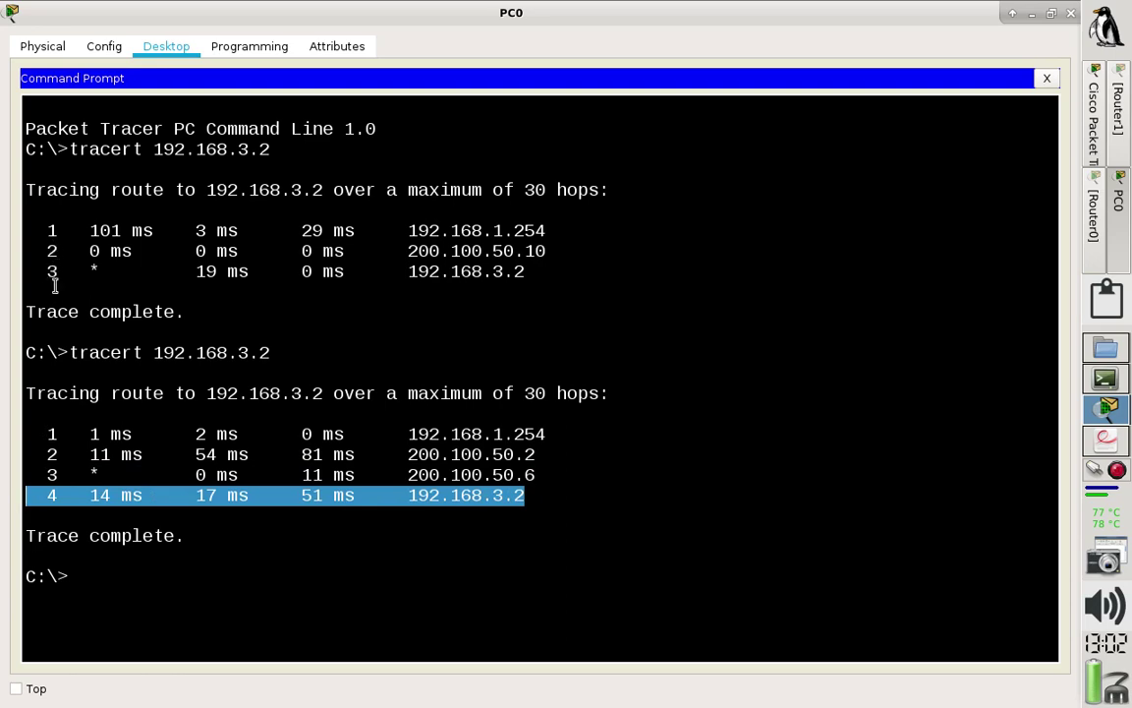
pyautogui.click(1015, 16)
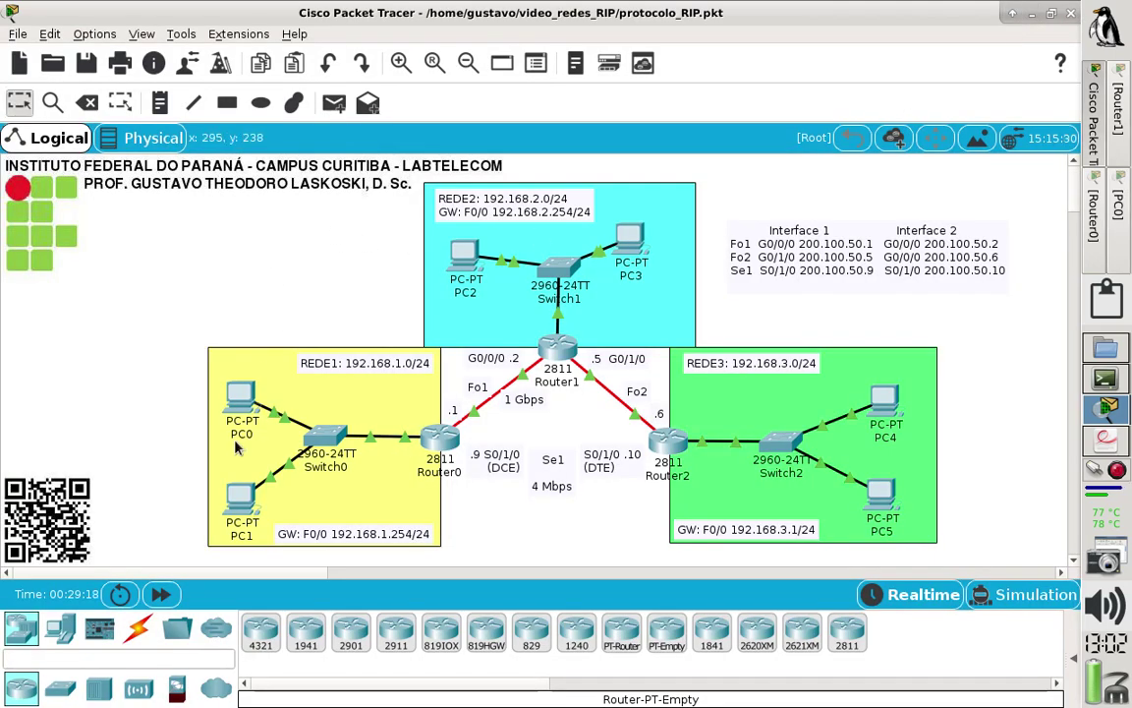
# Reconnect Router0 and Router2 through their Serial0/1/0 ports with a Serial DCE cable, starting from Router0.
pyautogui.click(138, 629)
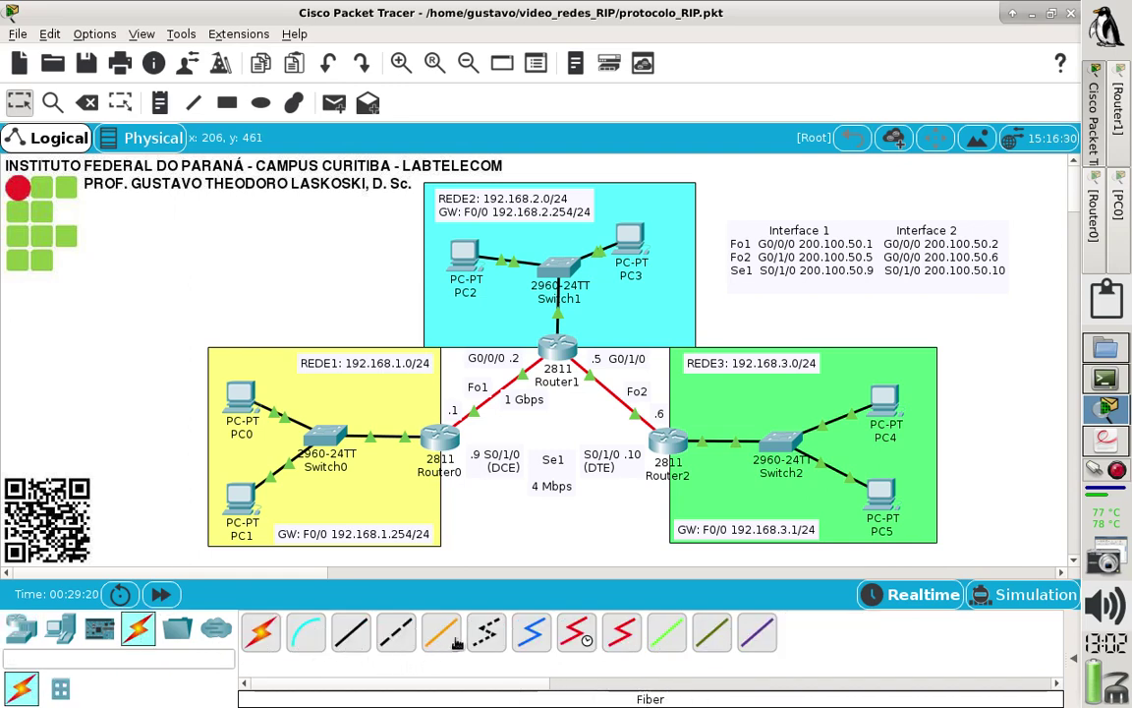
pyautogui.click(576, 630)
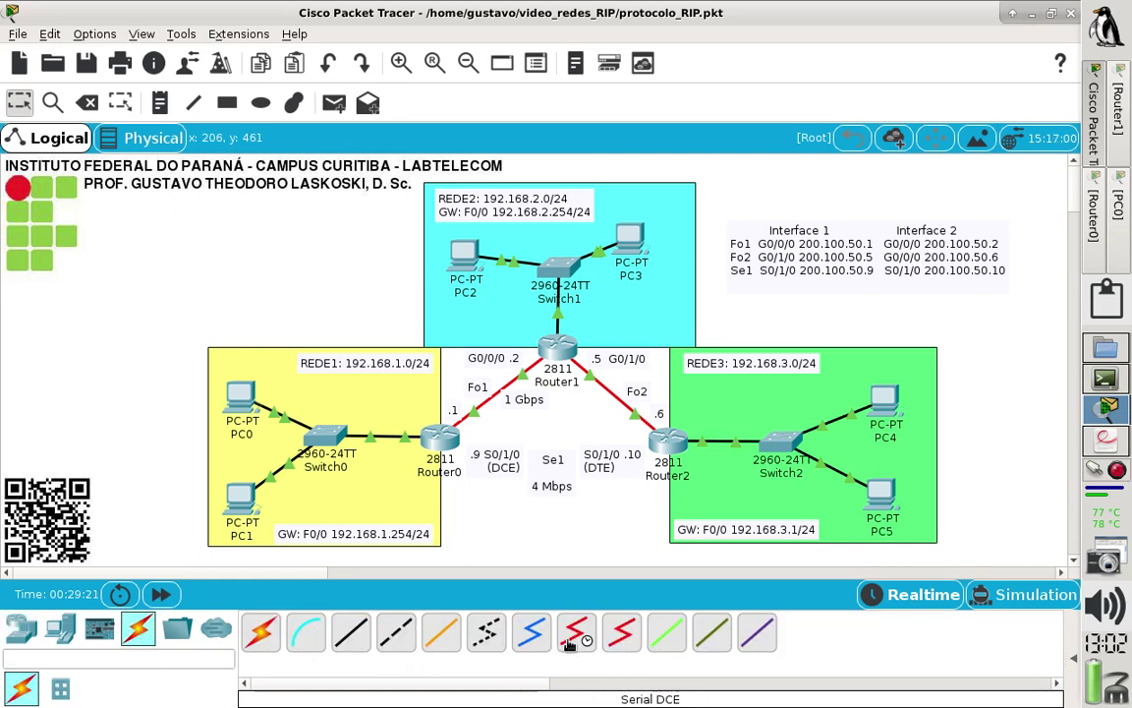
pyautogui.click(442, 439)
pyautogui.click(509, 521)
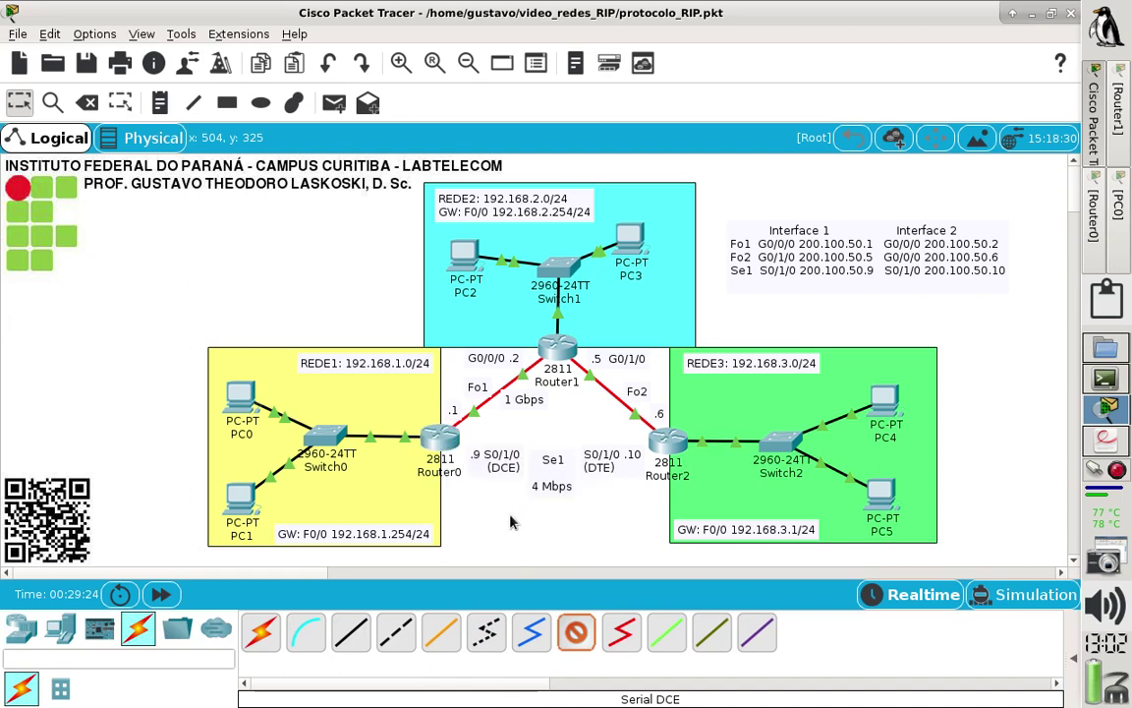
pyautogui.click(657, 452)
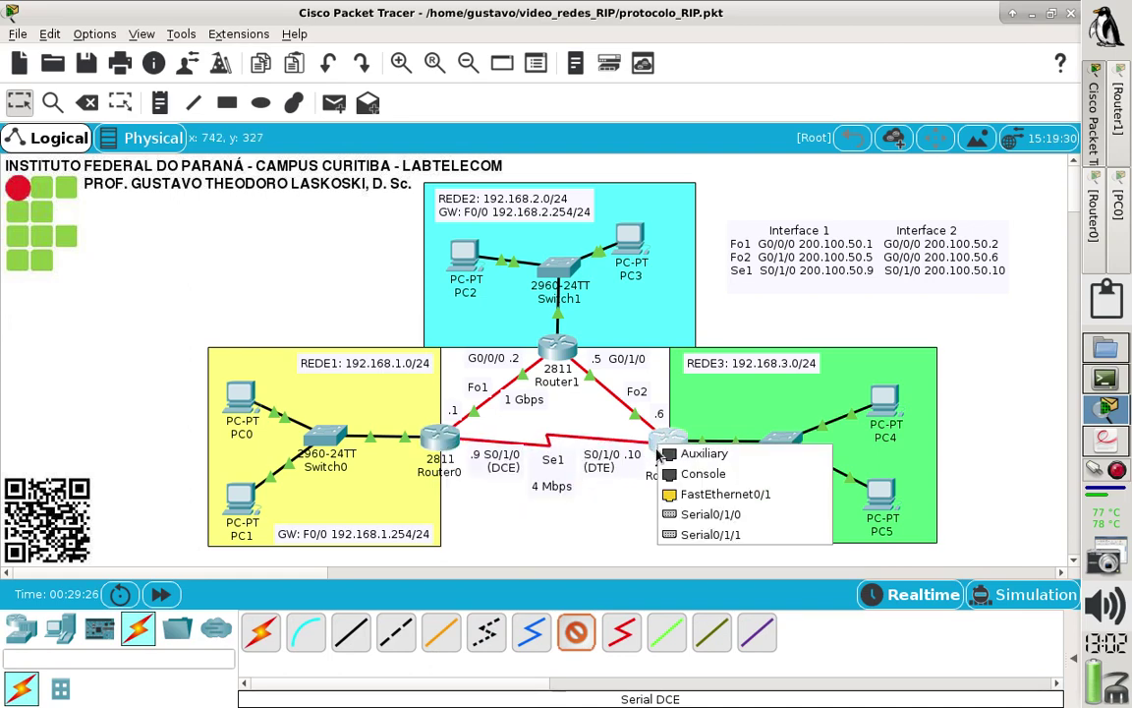
pyautogui.click(728, 514)
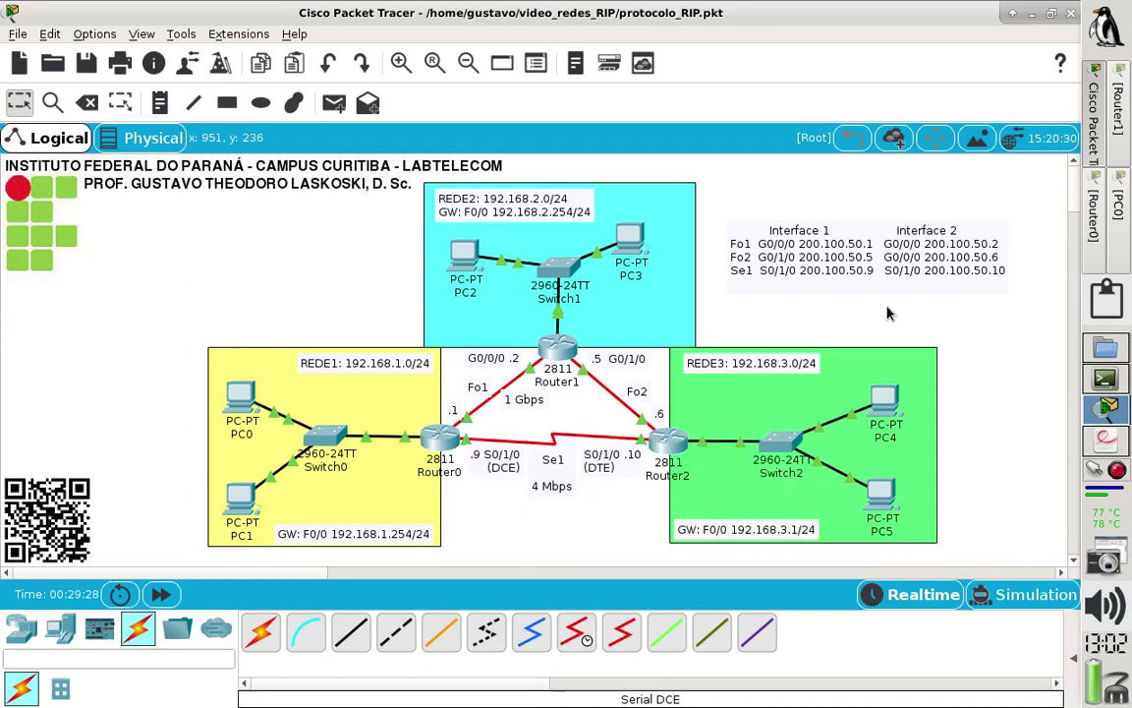
# Rerun tracert 192.168.3.2 in PC0's Command Prompt, highlight the new trace's hops, and return to the network topology.
pyautogui.click(1117, 209)
pyautogui.click(551, 512)
pyautogui.press('Up')
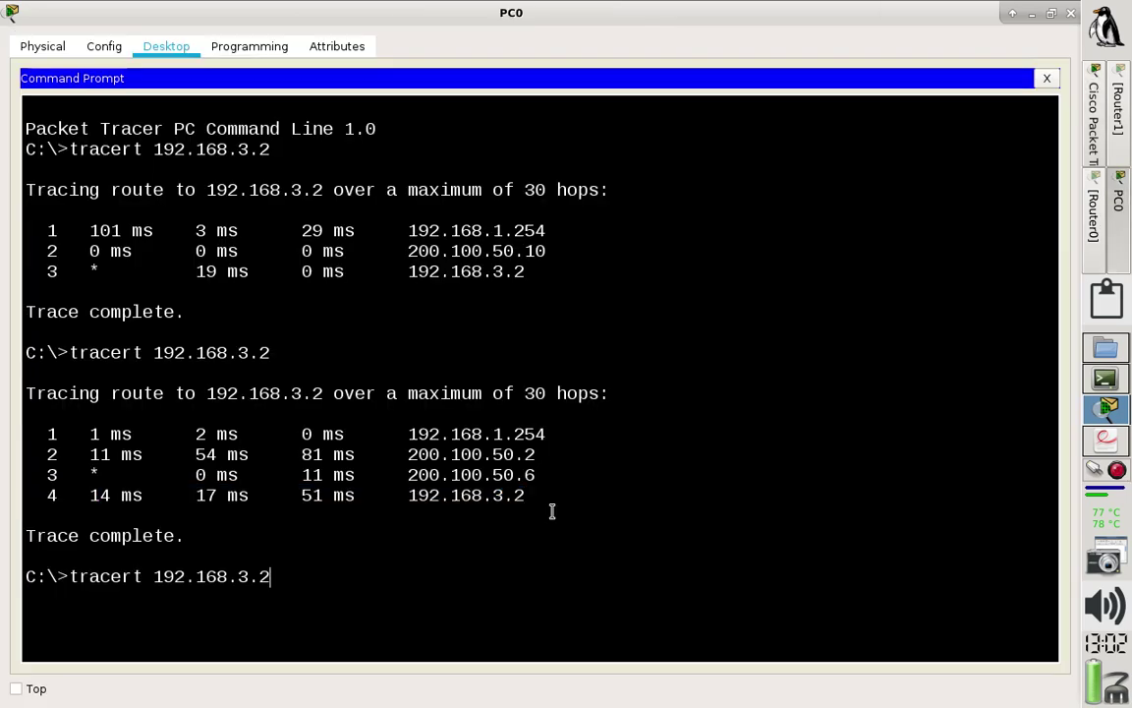
pyautogui.press('Return')
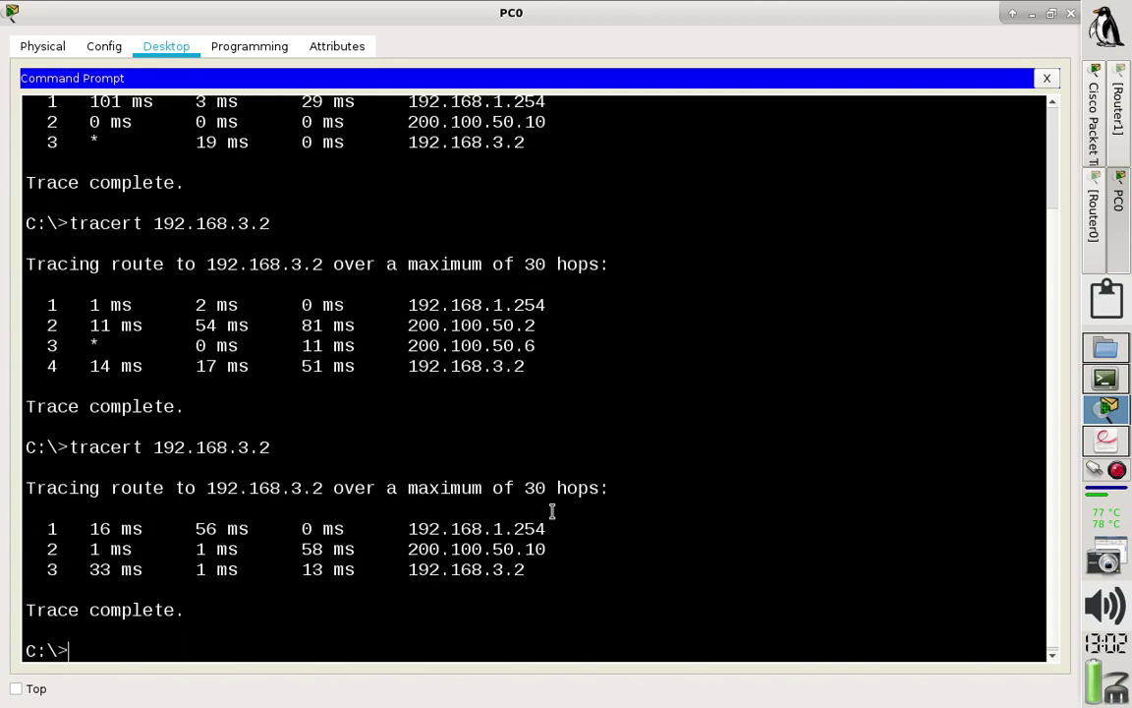
pyautogui.moveTo(545, 574); pyautogui.dragTo(1, 507)
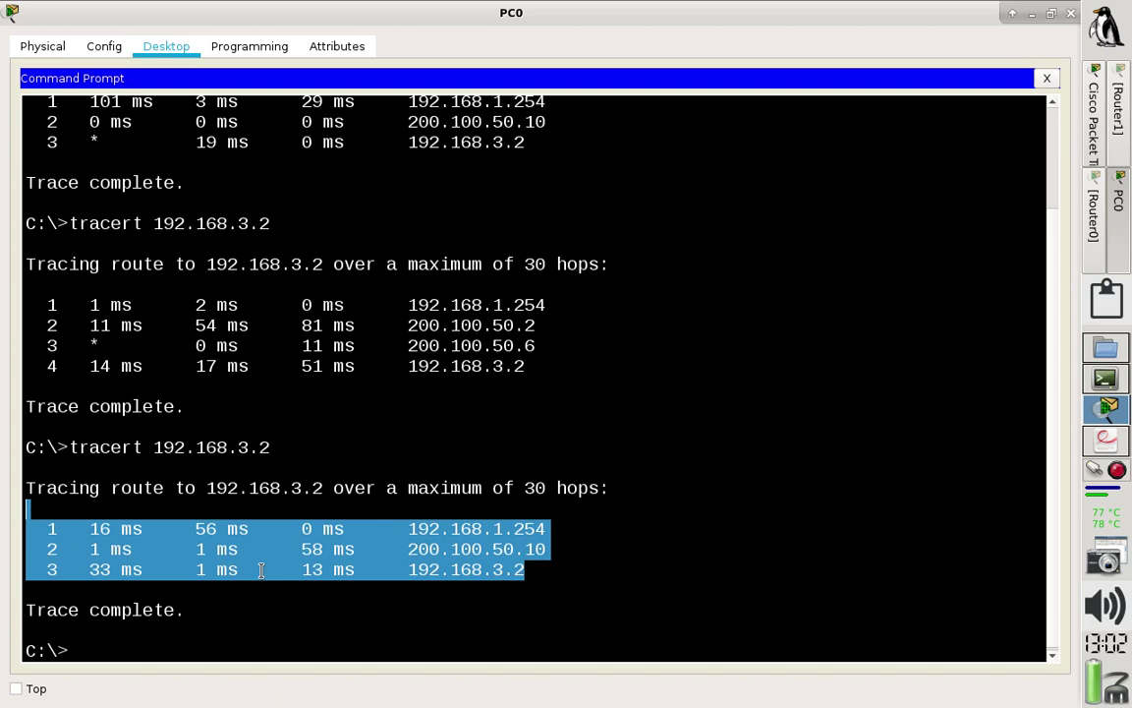
pyautogui.click(1031, 15)
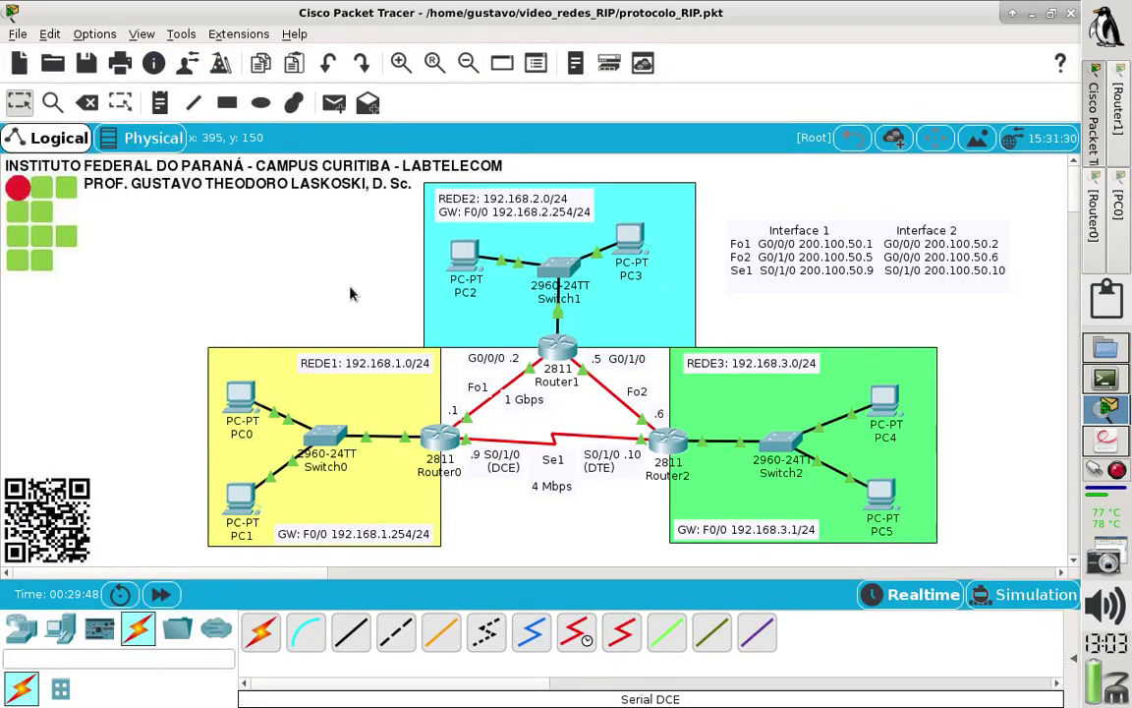